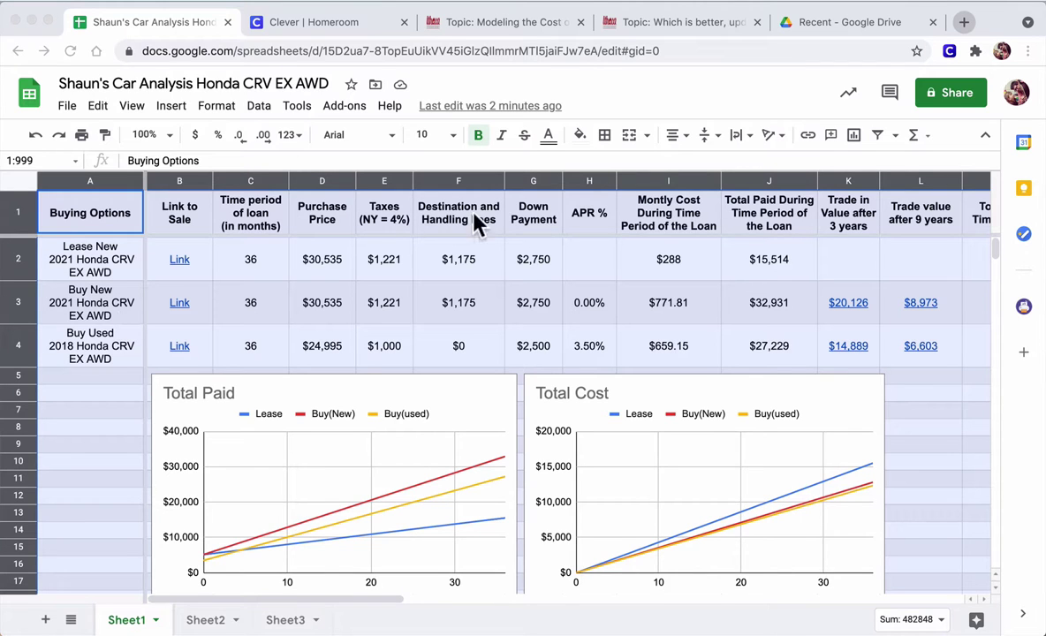
- Open the cost-modeling Part 2 assignment and make a copy of its linked spreadsheet, Car Project Part 2 Template
{"action": "left_click", "coordinate": [505, 24]}
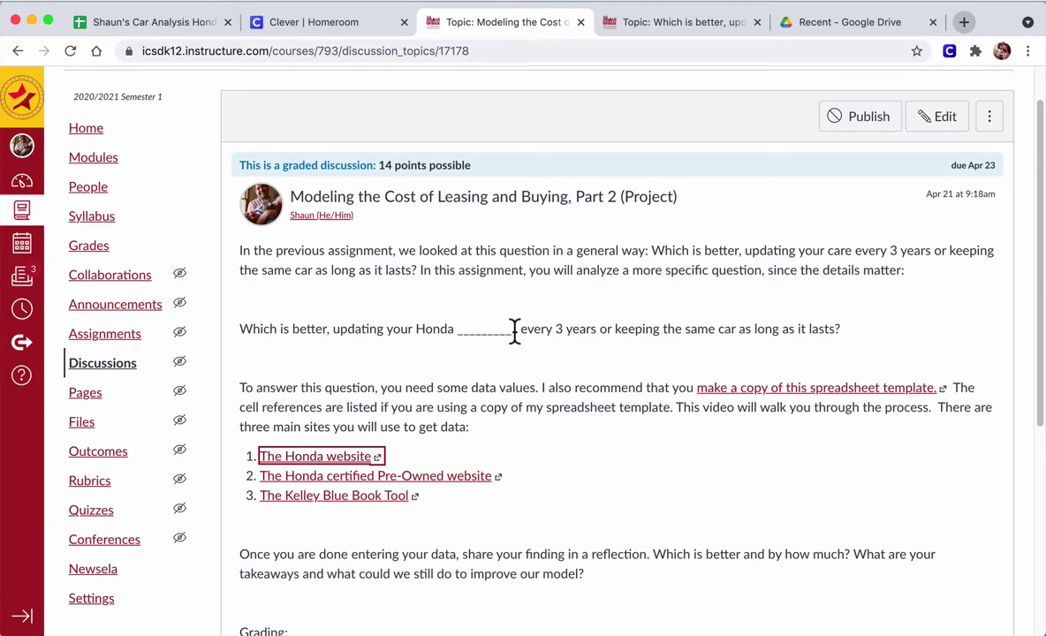
{"action": "left_click", "coordinate": [522, 385]}
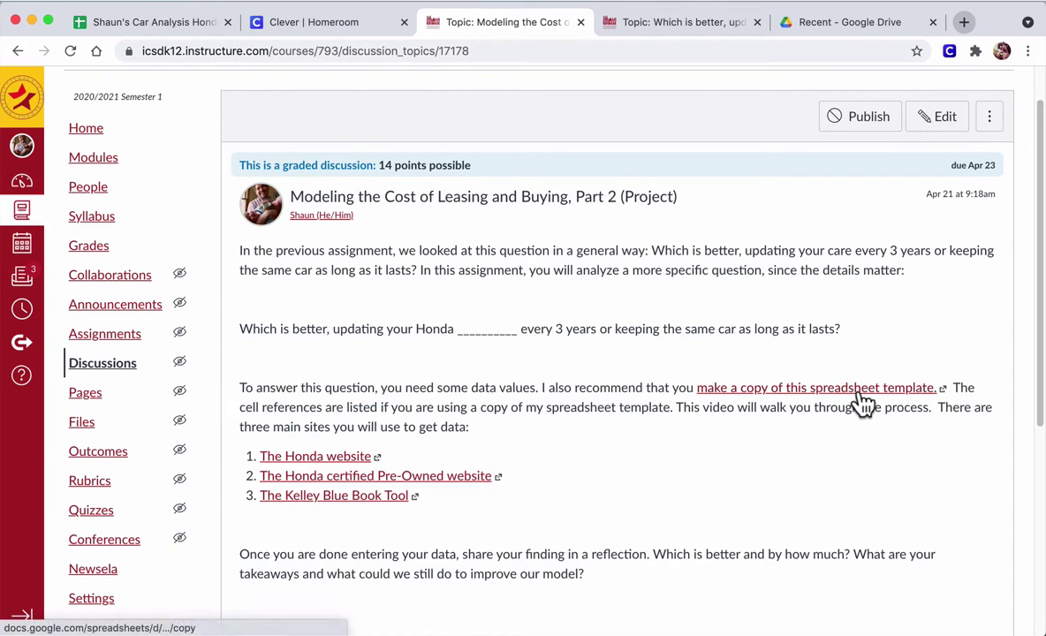
{"action": "left_click", "coordinate": [858, 394]}
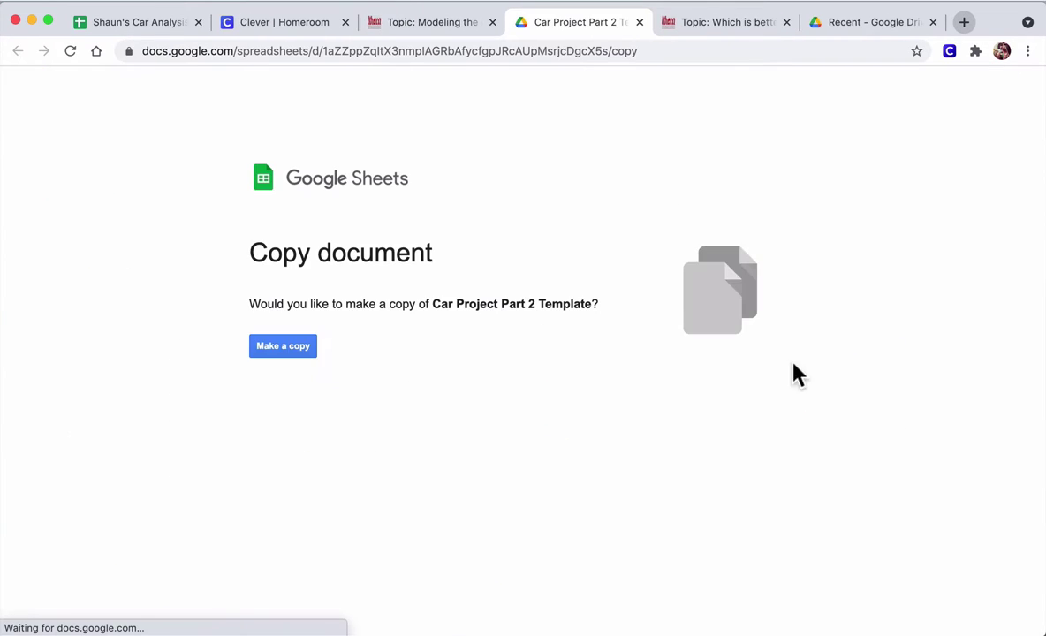
{"action": "left_click", "coordinate": [263, 349]}
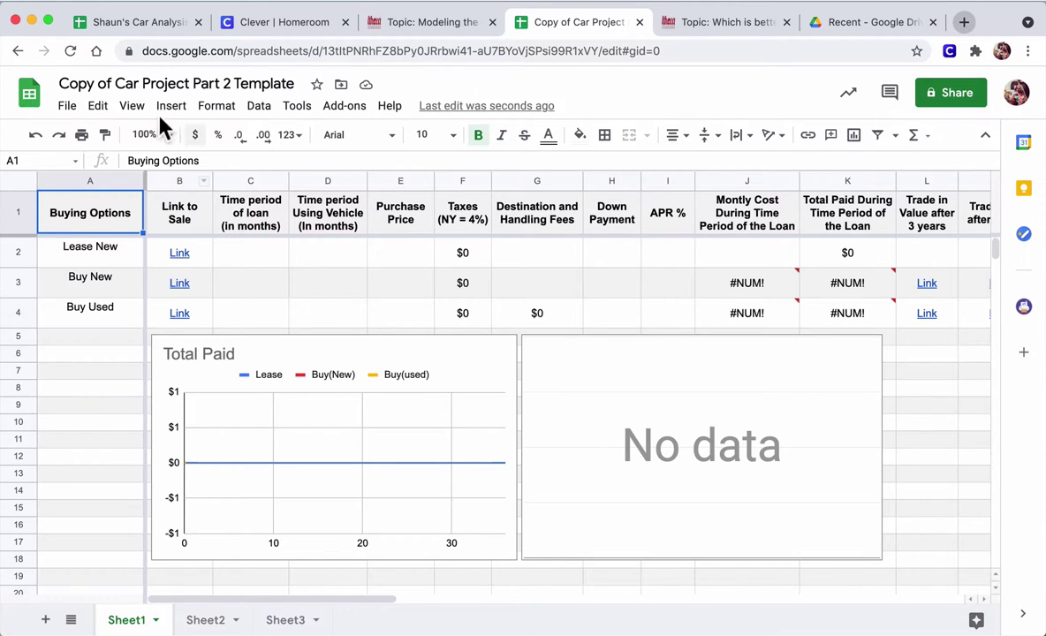
- Rename the copied spreadsheet, replacing "Copy of" with the owner's first name in possessive form and removing "Template" after "Car Project Part 2"
{"action": "left_click", "coordinate": [117, 81]}
{"action": "left_click_drag", "start_coordinate": [117, 81], "coordinate": [33, 78]}
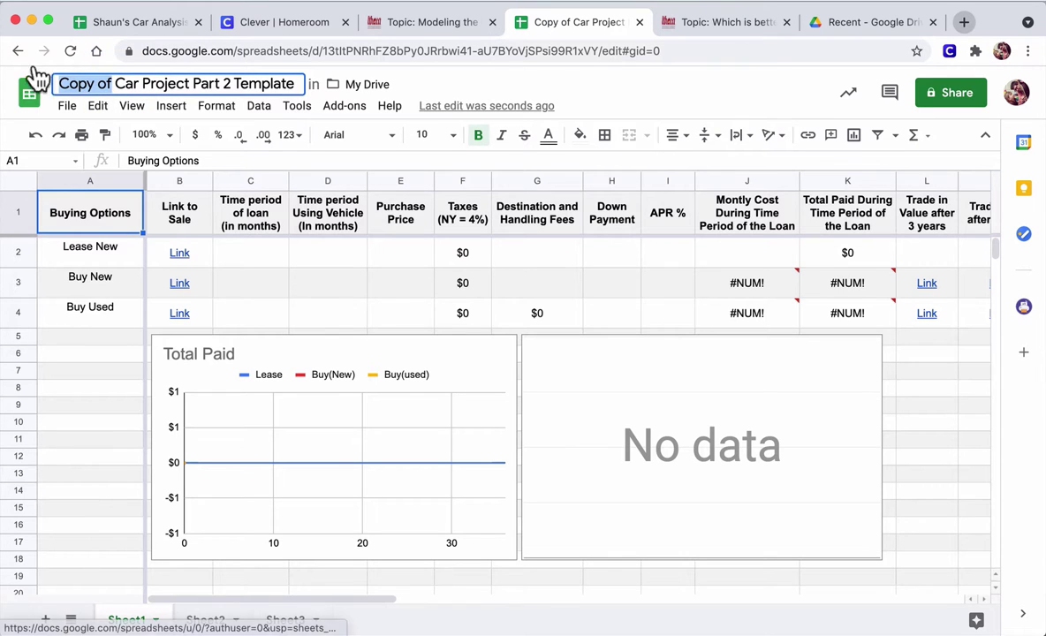
{"action": "type", "text": "Shaun's"}
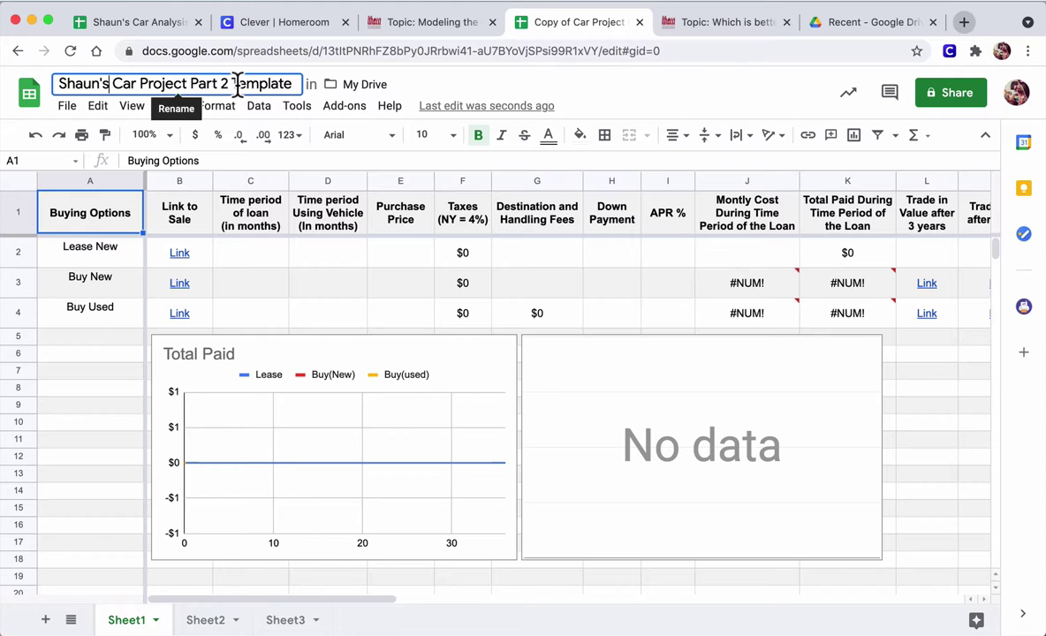
{"action": "left_click_drag", "start_coordinate": [232, 84], "coordinate": [314, 91]}
{"action": "key", "text": "BackSpace"}
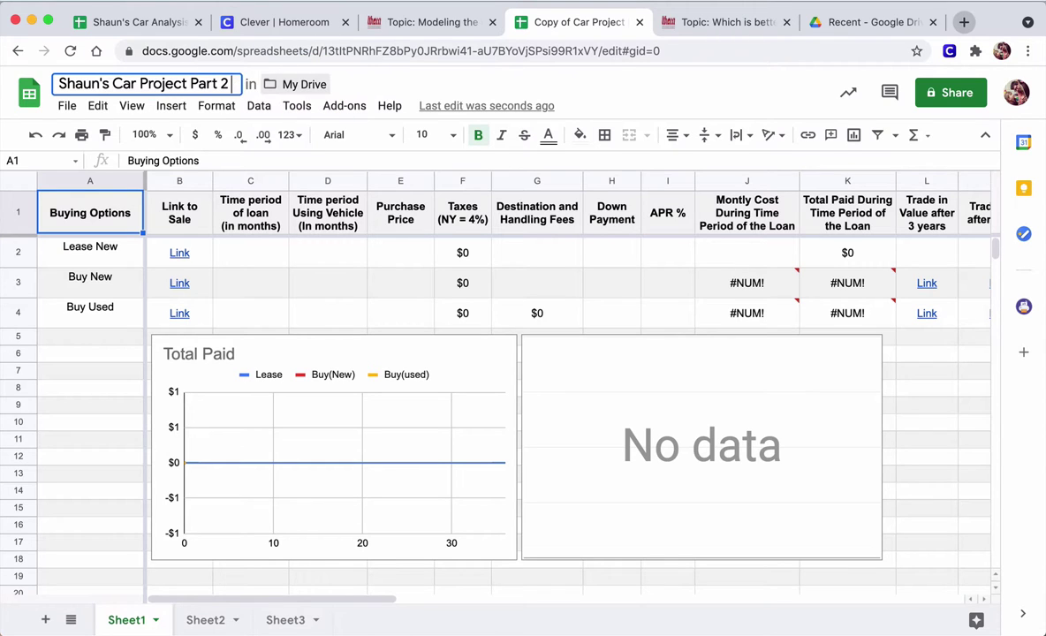
{"action": "key", "text": "BackSpace"}
{"action": "key", "text": "Return"}
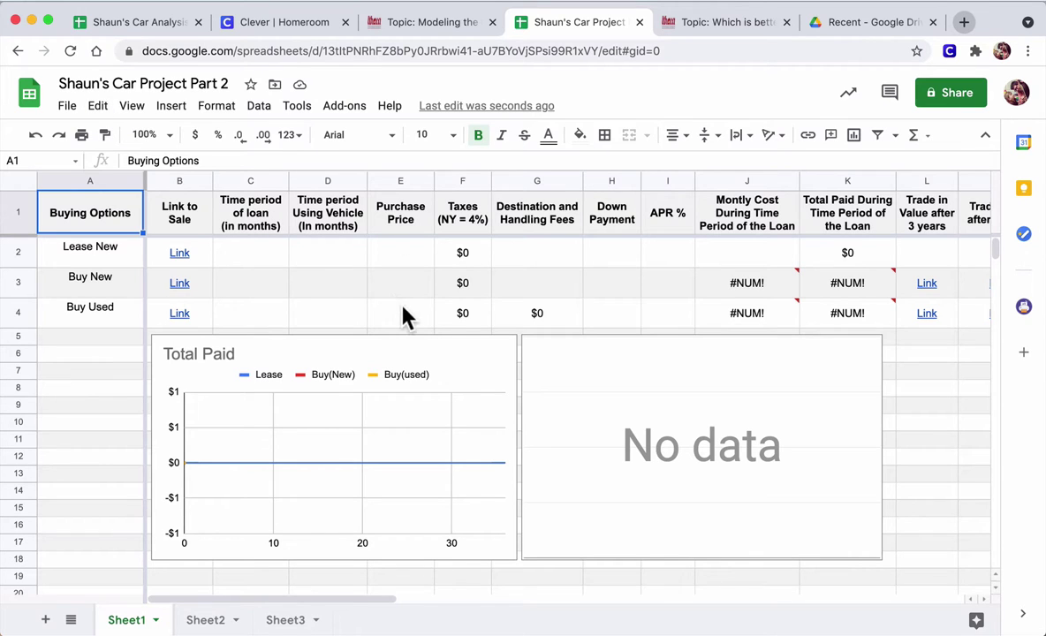
- Enter a loan period of 36 months for the Lease New, Buy New and Buy Used rows
{"action": "left_click", "coordinate": [256, 263]}
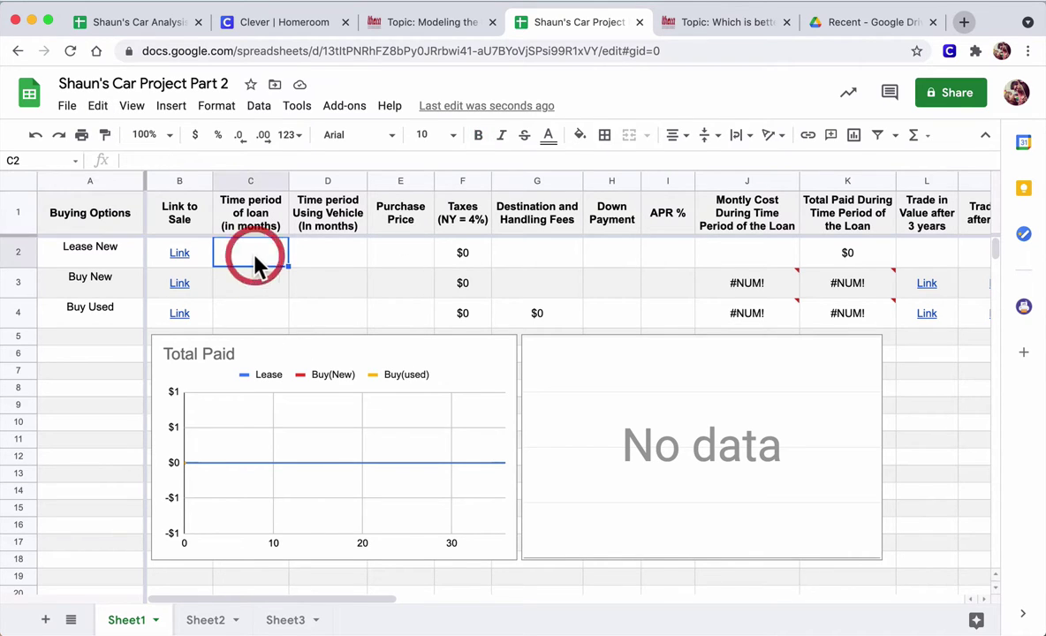
{"action": "type", "text": "36"}
{"action": "key", "text": "Return"}
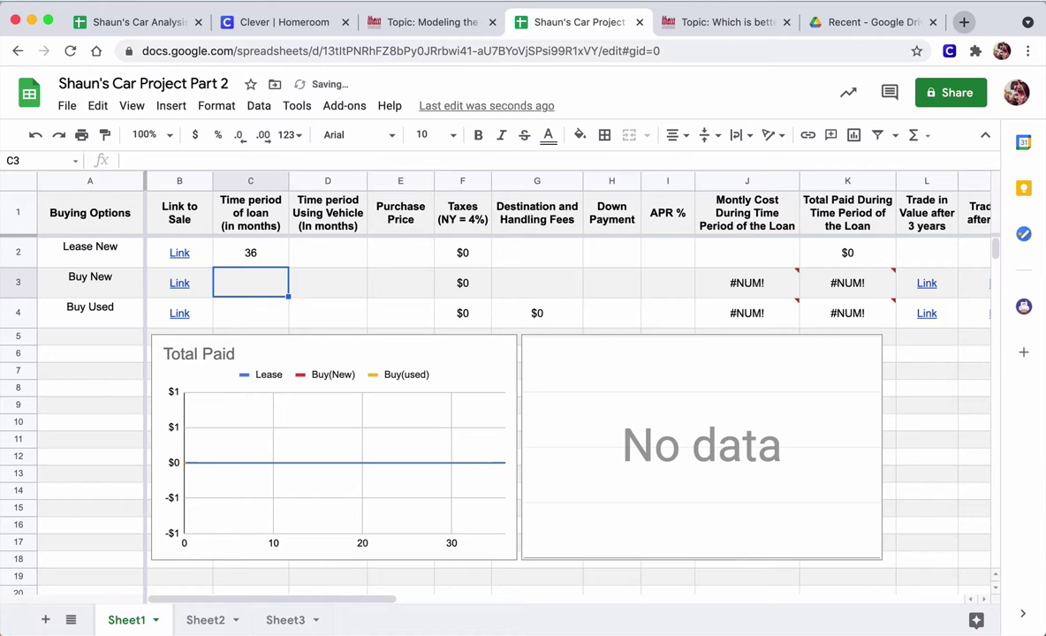
{"action": "type", "text": "36"}
{"action": "key", "text": "Return"}
{"action": "type", "text": "36"}
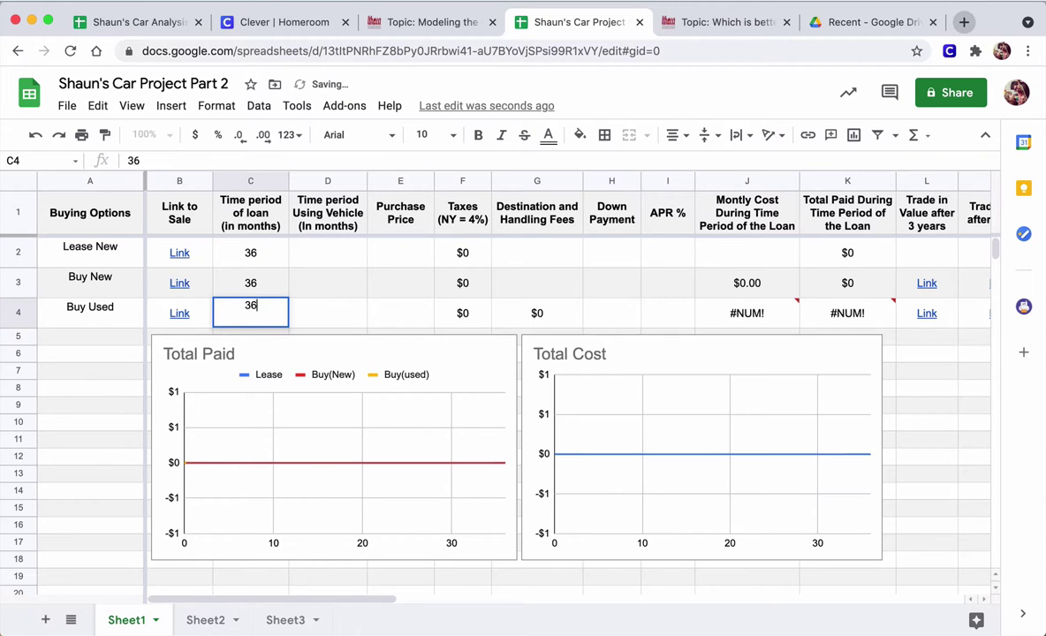
{"action": "left_click", "coordinate": [250, 252]}
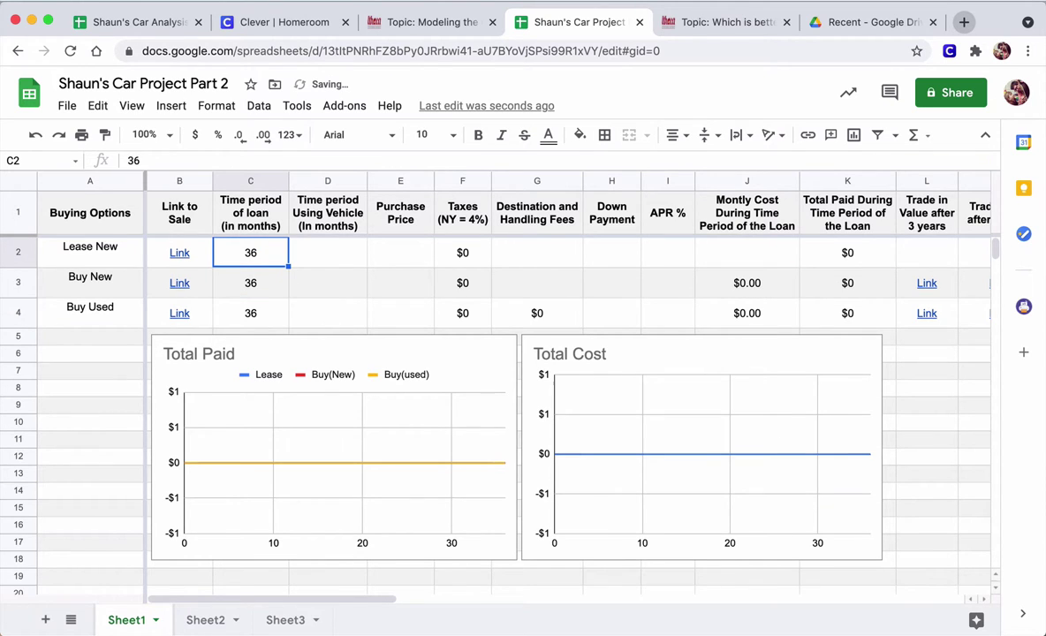
{"action": "left_click", "coordinate": [250, 283]}
{"action": "left_click", "coordinate": [250, 313]}
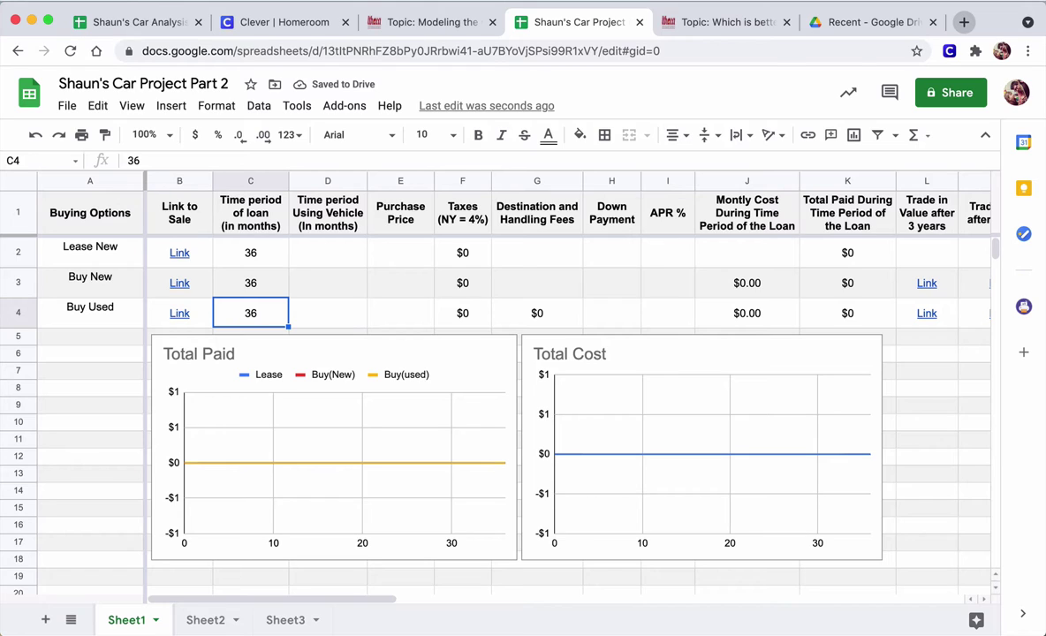
{"action": "left_click", "coordinate": [250, 283]}
{"action": "left_click", "coordinate": [250, 252]}
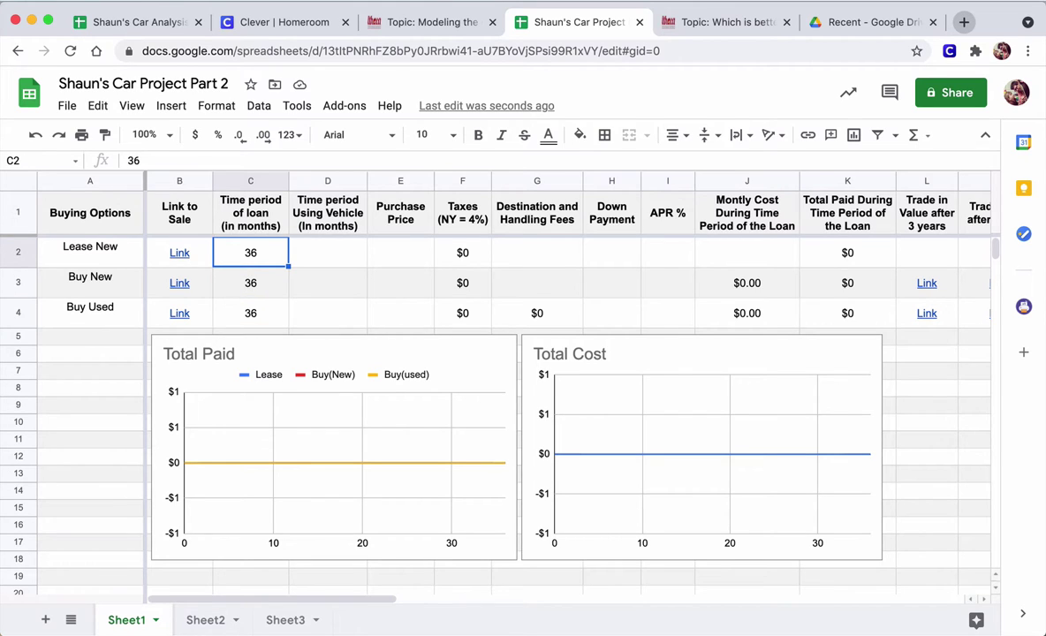
- Delete the "Time period Using Vehicle (In months)" column and move the Total Cost chart clear of the Total Paid chart
{"action": "left_click", "coordinate": [327, 252]}
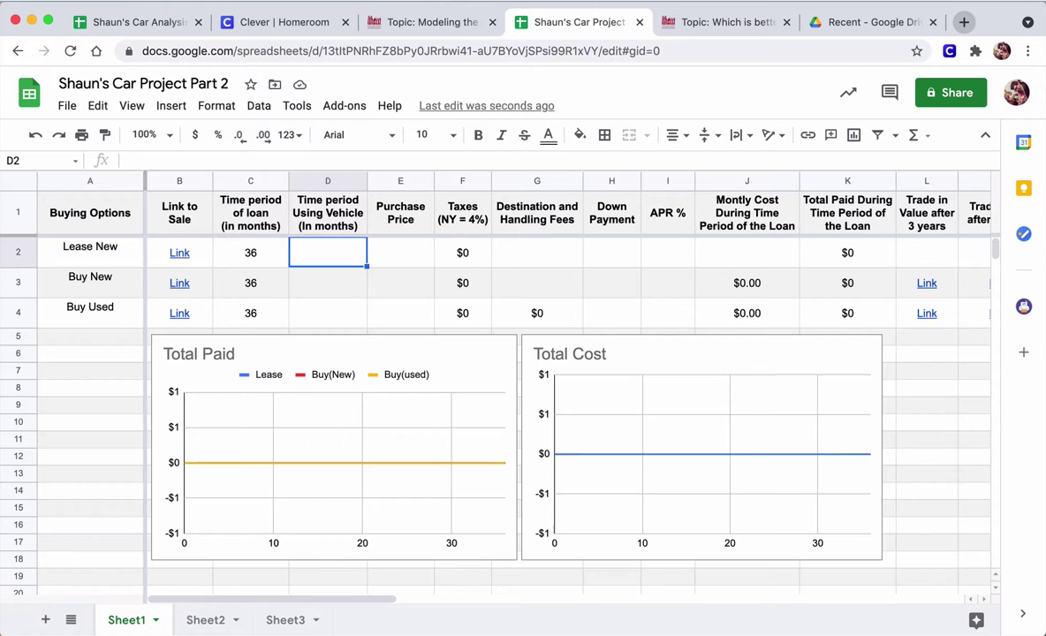
{"action": "right_click", "coordinate": [321, 180]}
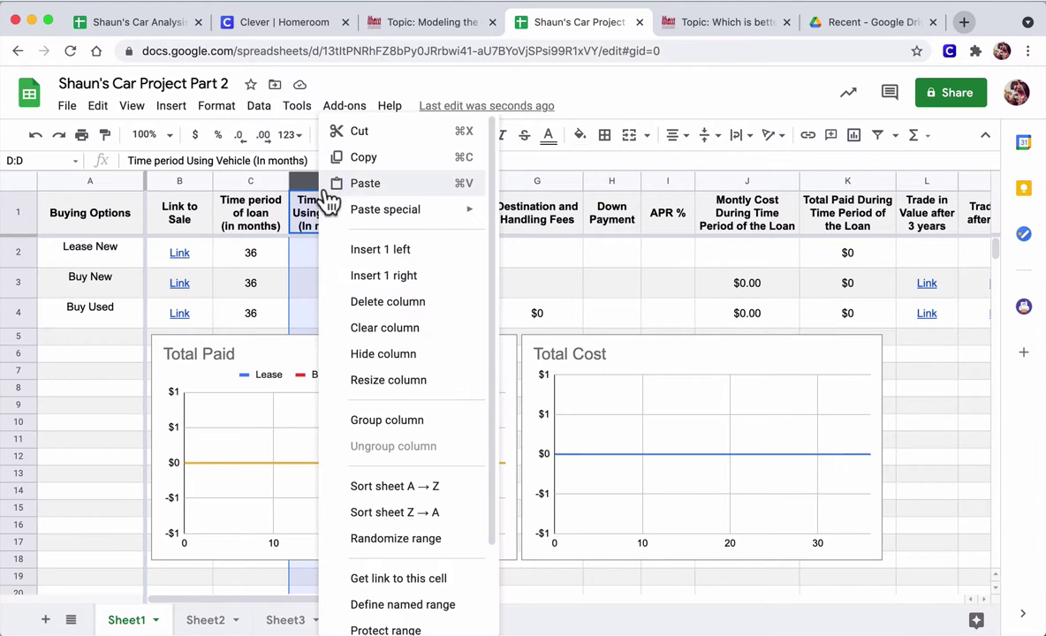
{"action": "left_click", "coordinate": [380, 301]}
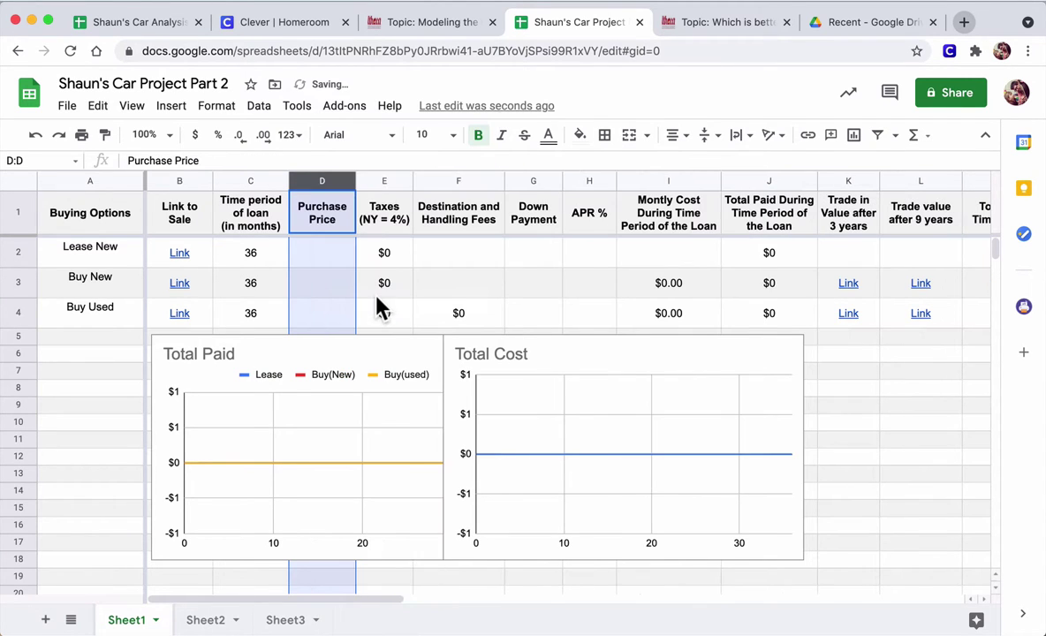
{"action": "left_click_drag", "start_coordinate": [584, 362], "coordinate": [670, 355]}
- Look through the empty purchase price, APR and down payment cells and the three buying options that need data
{"action": "left_click", "coordinate": [345, 264]}
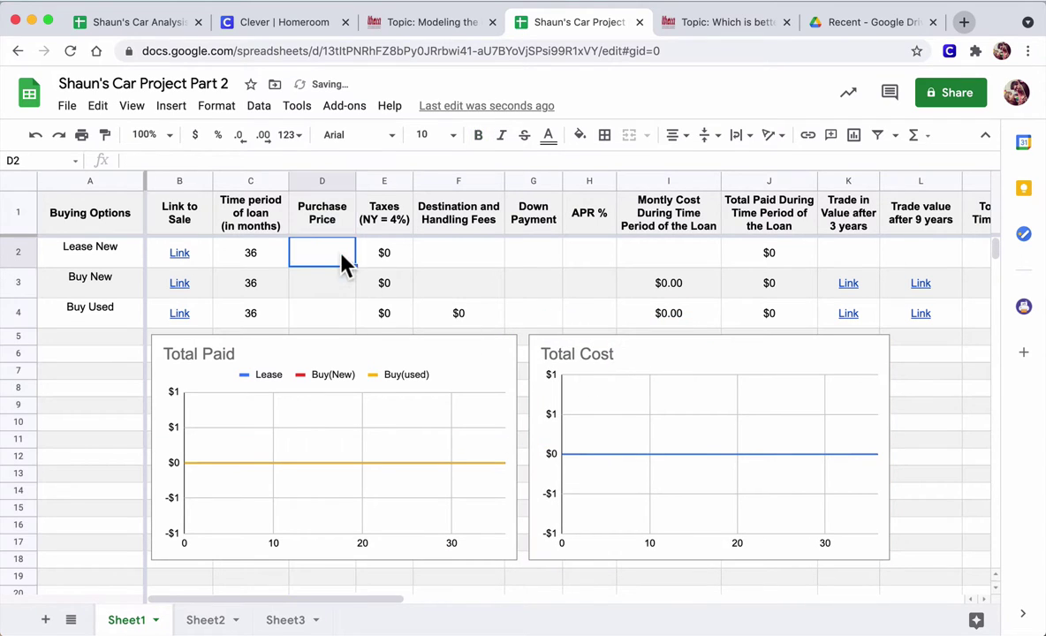
{"action": "left_click", "coordinate": [346, 291]}
{"action": "left_click", "coordinate": [345, 314]}
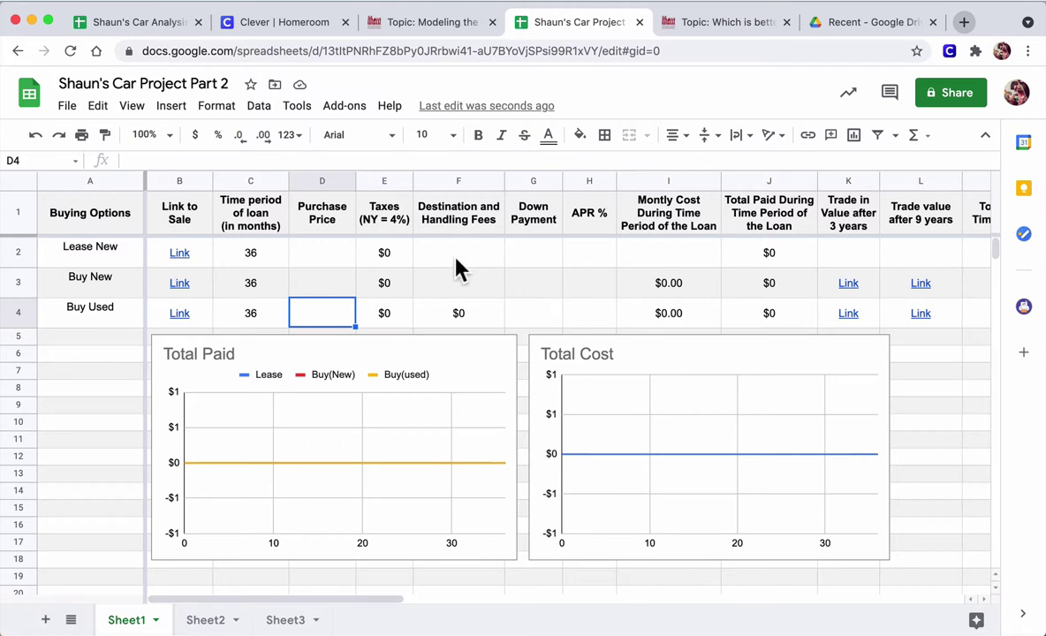
{"action": "left_click", "coordinate": [593, 253]}
{"action": "left_click", "coordinate": [591, 284]}
{"action": "left_click", "coordinate": [592, 315]}
{"action": "left_click", "coordinate": [535, 286]}
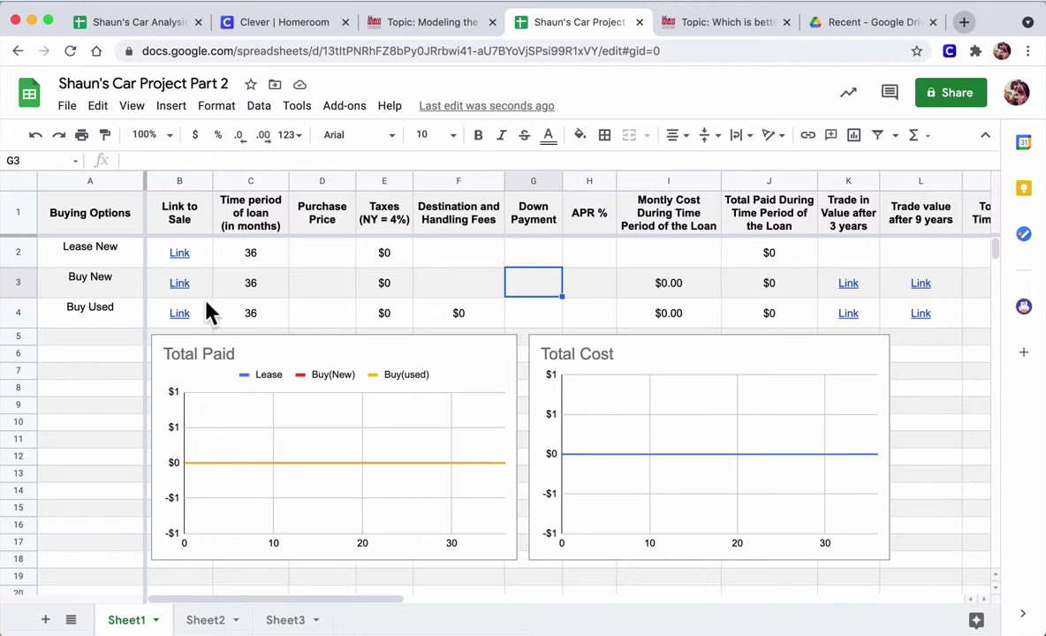
{"action": "left_click", "coordinate": [333, 260]}
{"action": "left_click", "coordinate": [329, 285]}
{"action": "left_click", "coordinate": [328, 314]}
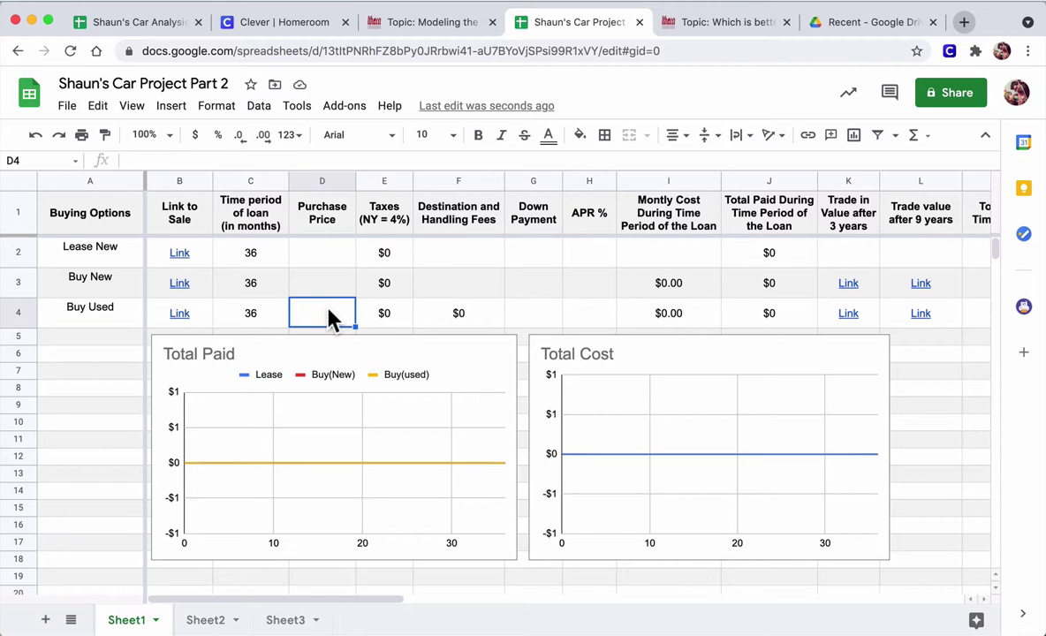
{"action": "left_click", "coordinate": [78, 212]}
{"action": "left_click", "coordinate": [73, 259]}
{"action": "left_click", "coordinate": [75, 285]}
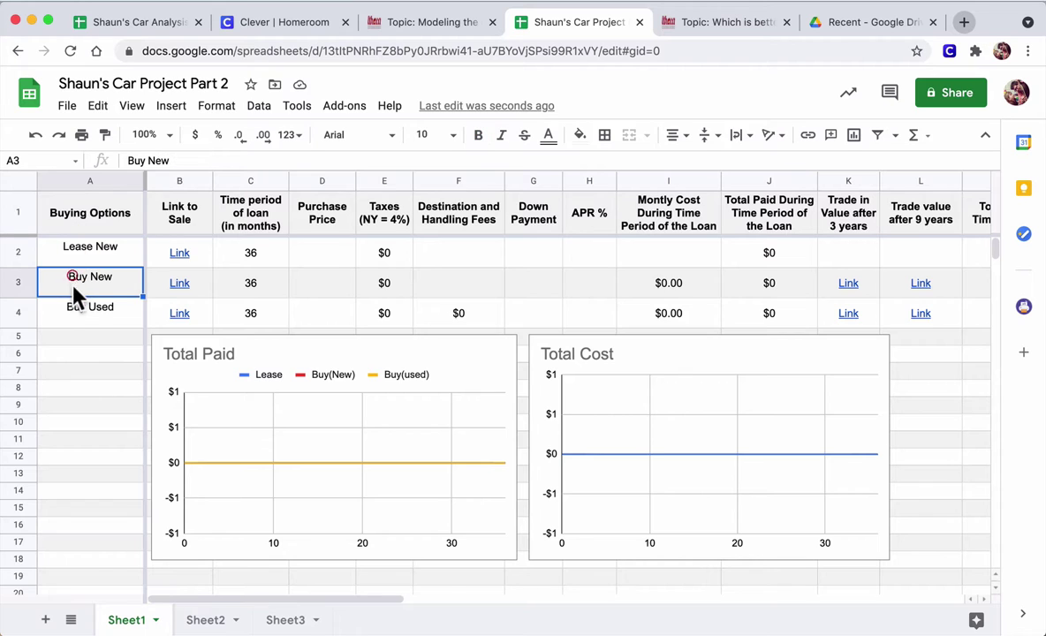
{"action": "left_click", "coordinate": [76, 314]}
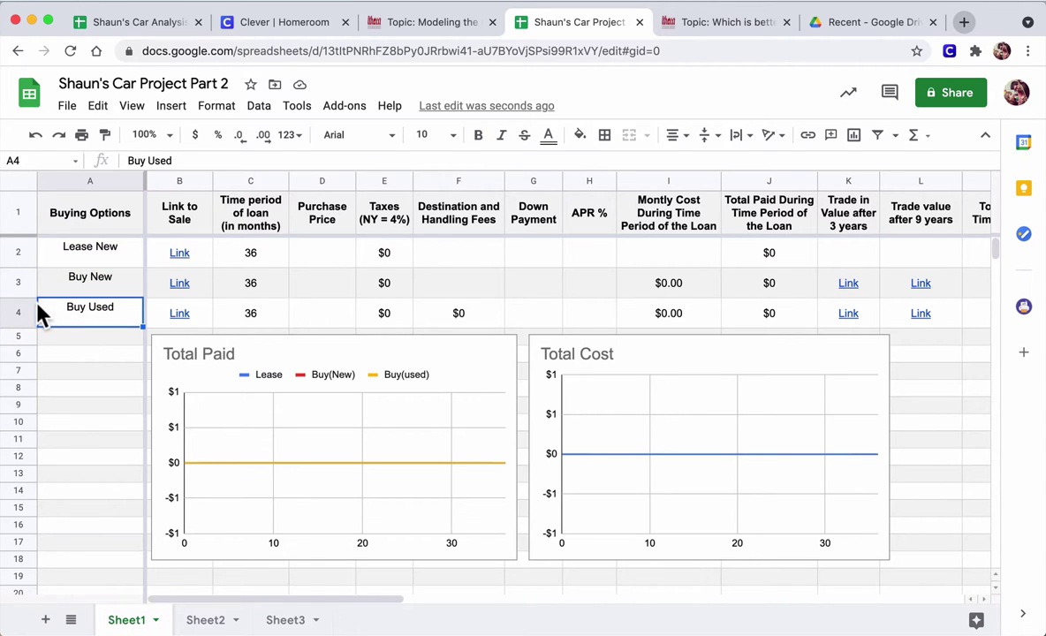
{"action": "left_click", "coordinate": [78, 251]}
- Open the Honda website linked in the assignment and build a 2021 CR-V in EX trim with the AWD powertrain
{"action": "left_click", "coordinate": [430, 27]}
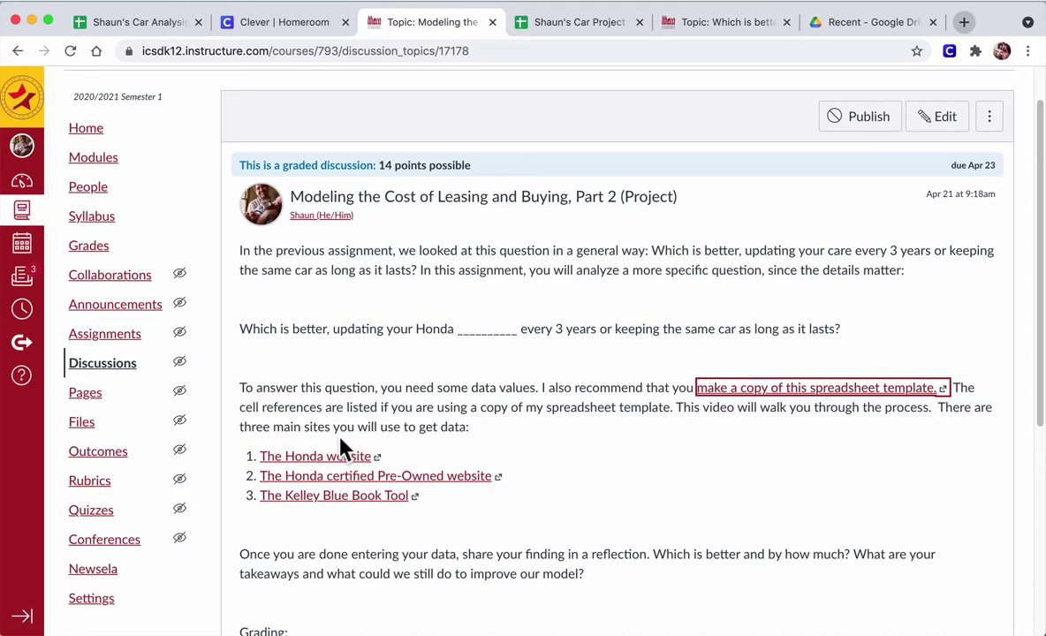
{"action": "left_click", "coordinate": [318, 457]}
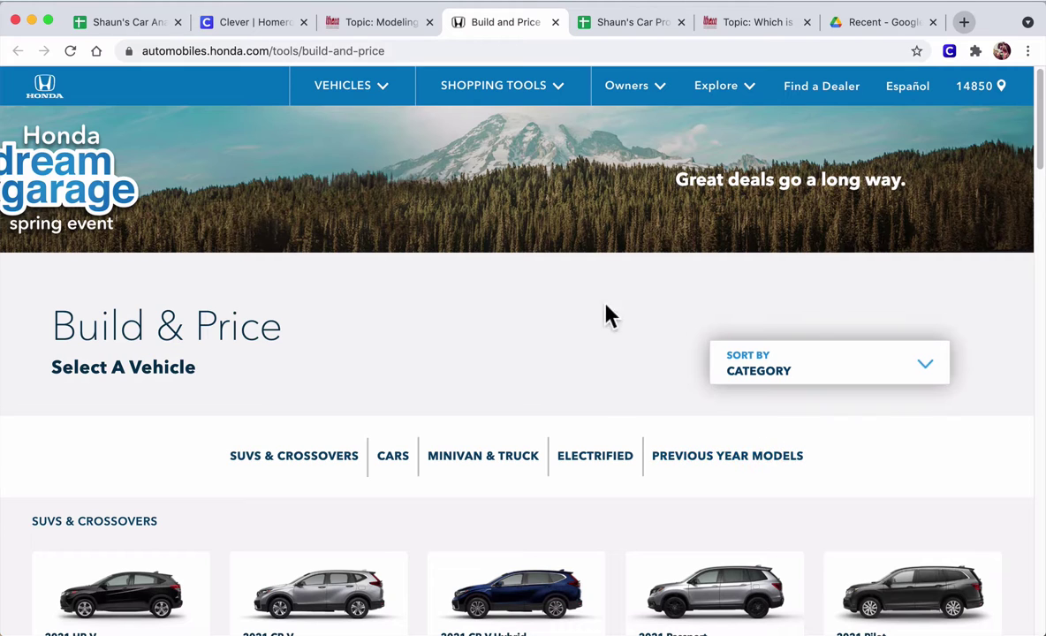
{"action": "scroll", "coordinate": [583, 310], "scroll_direction": "down", "scroll_amount": 4}
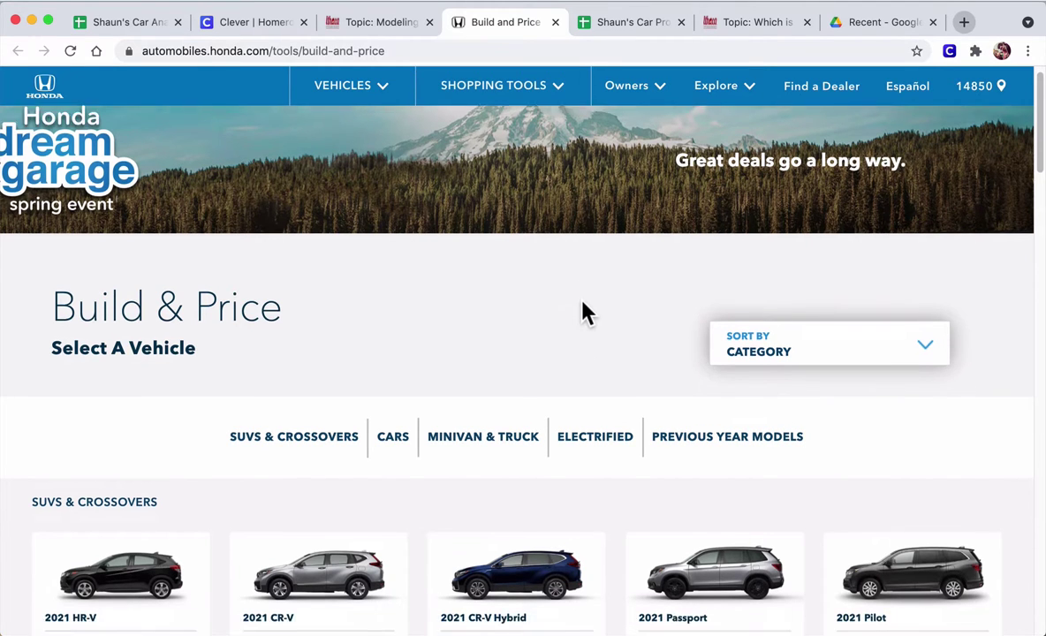
{"action": "scroll", "coordinate": [585, 309], "scroll_direction": "down", "scroll_amount": 3}
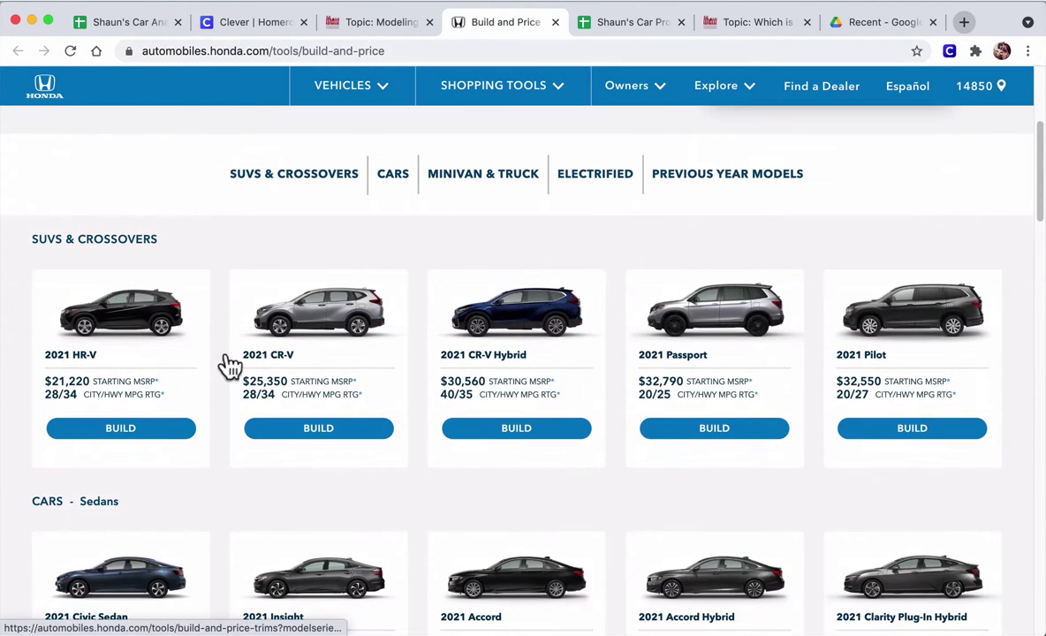
{"action": "left_click", "coordinate": [332, 437]}
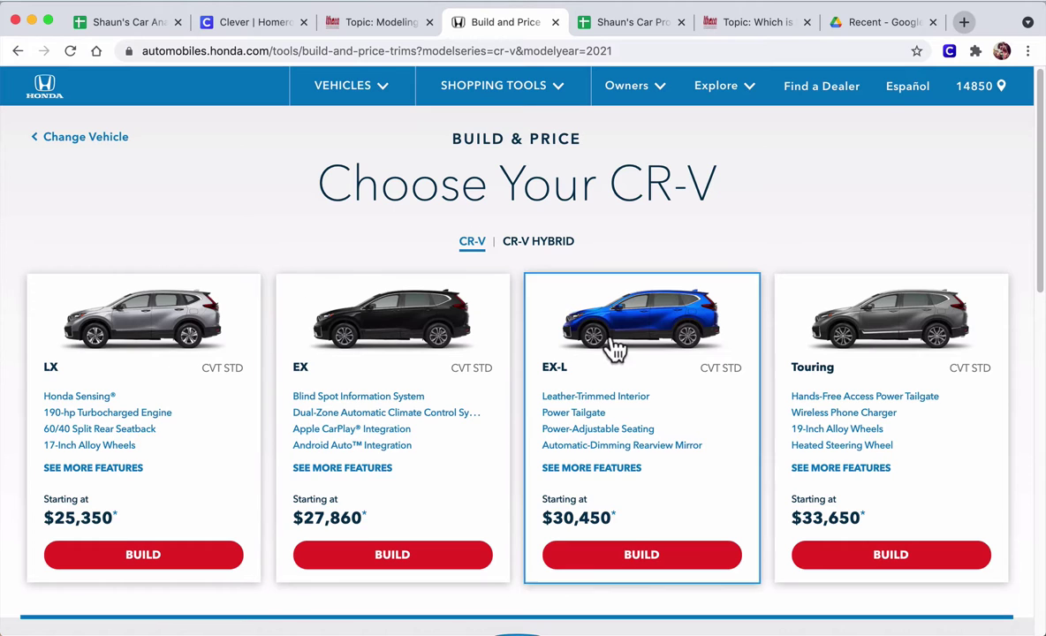
{"action": "left_click", "coordinate": [395, 556]}
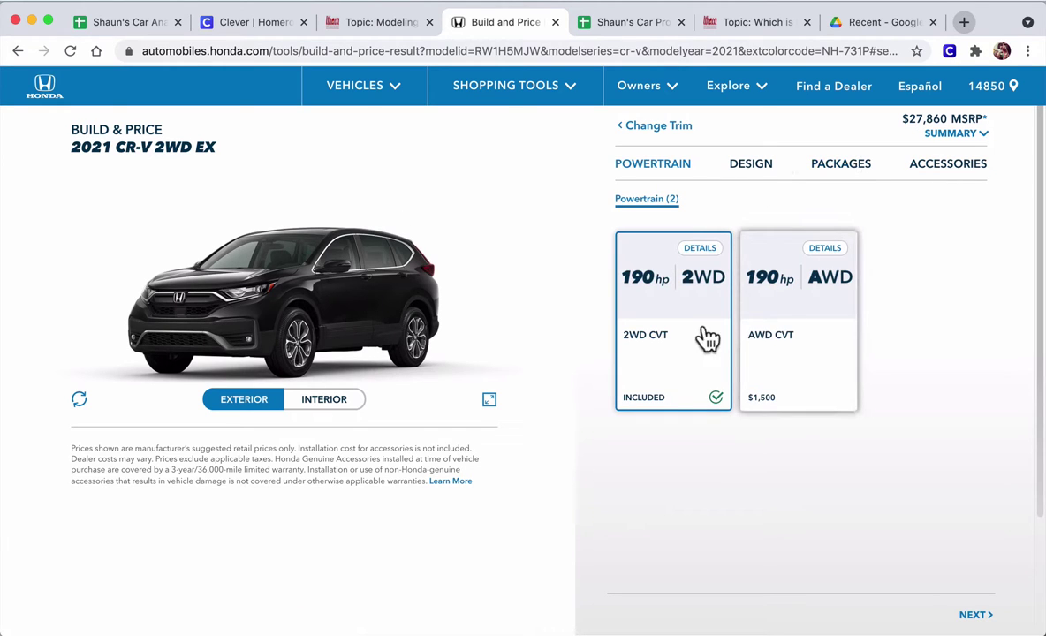
{"action": "left_click", "coordinate": [772, 336]}
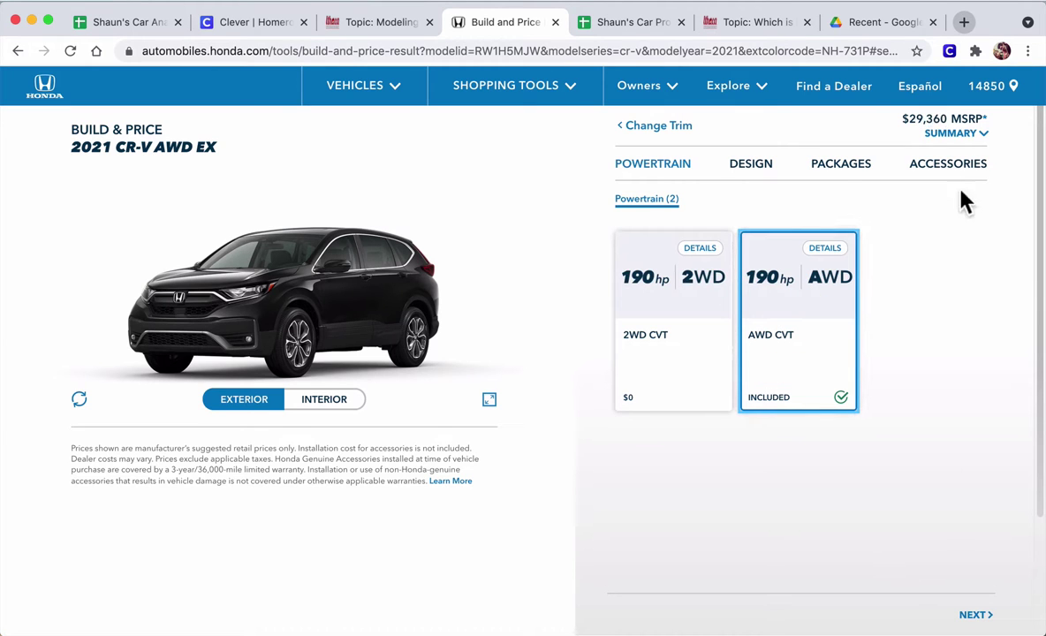
- Show the build summary of the CR-V AWD EX and open its payment estimator
{"action": "left_click", "coordinate": [954, 133]}
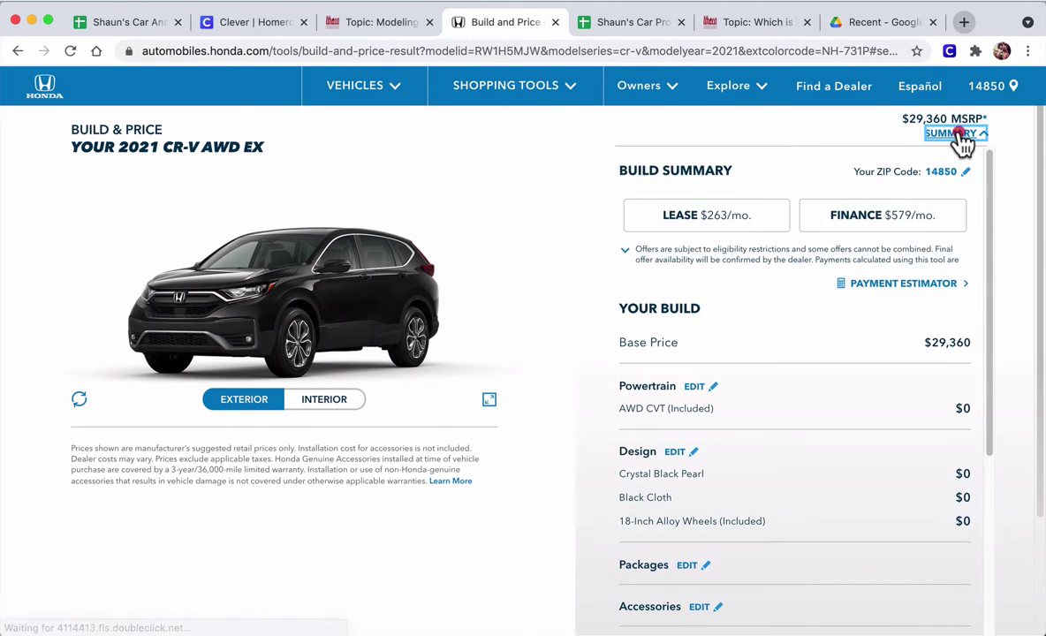
{"action": "left_click", "coordinate": [957, 134]}
{"action": "left_click", "coordinate": [956, 134]}
{"action": "left_click", "coordinate": [957, 134]}
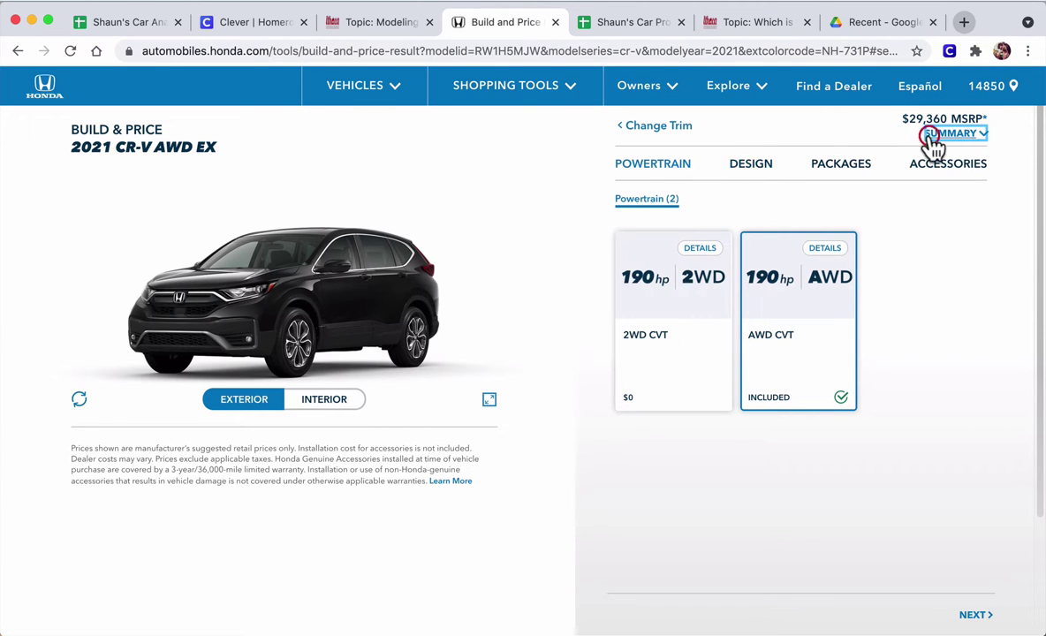
{"action": "left_click", "coordinate": [931, 138]}
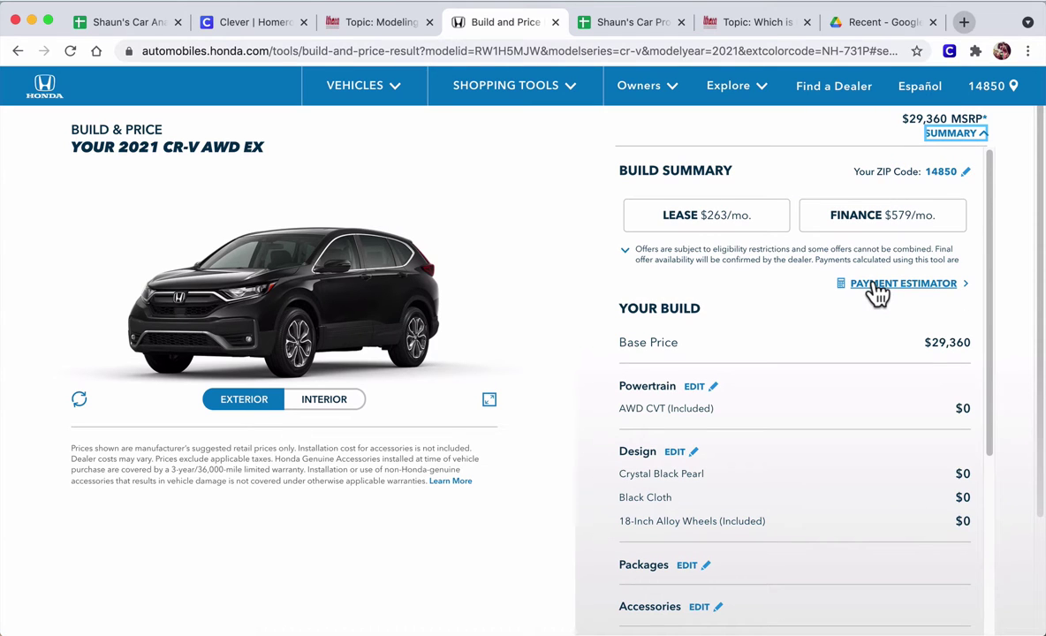
{"action": "left_click", "coordinate": [931, 285]}
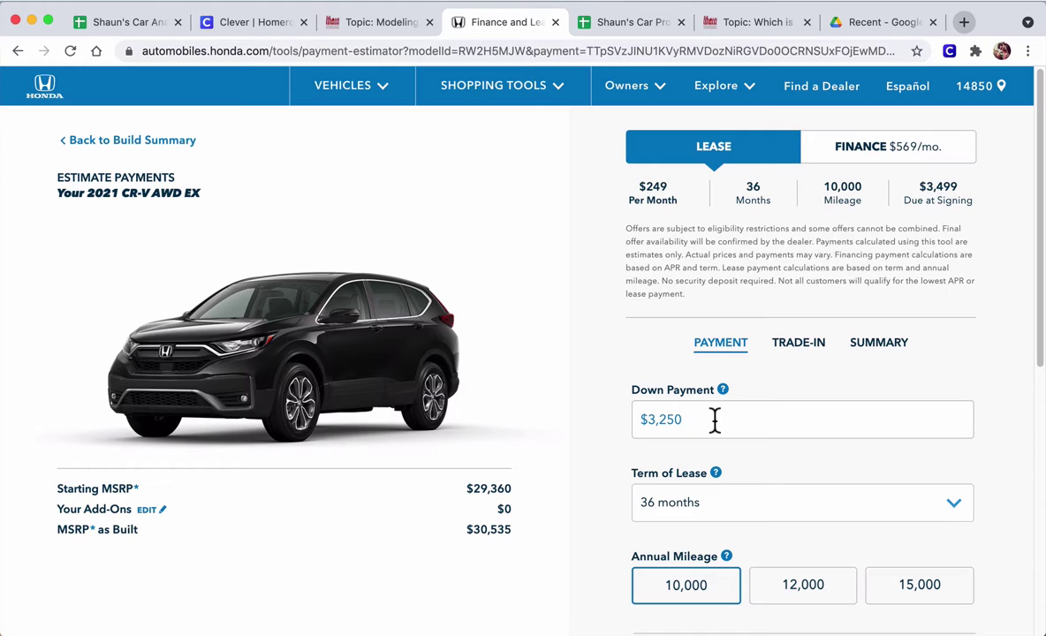
- Return to the Car Project Part 2 sheet and enter 3250 as the Lease New down payment
{"action": "left_click", "coordinate": [634, 423]}
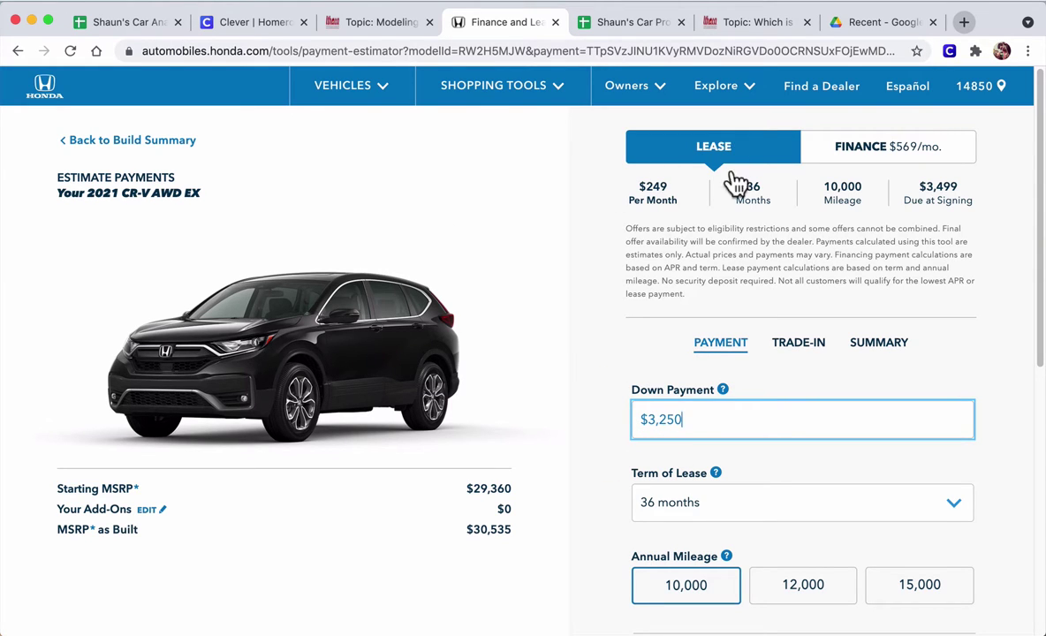
{"action": "left_click", "coordinate": [640, 31]}
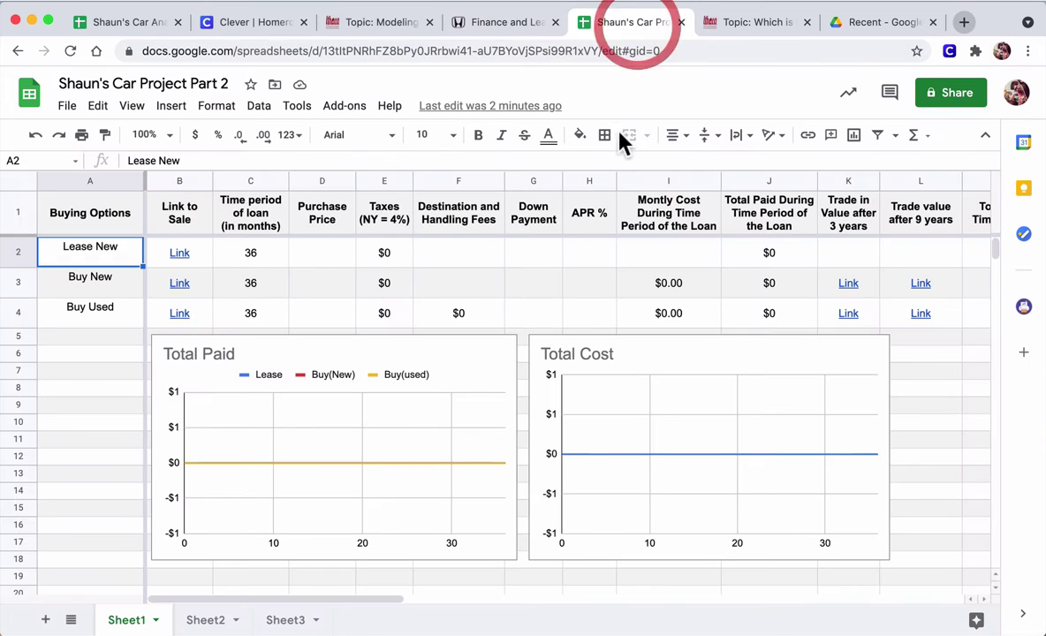
{"action": "left_click", "coordinate": [548, 251]}
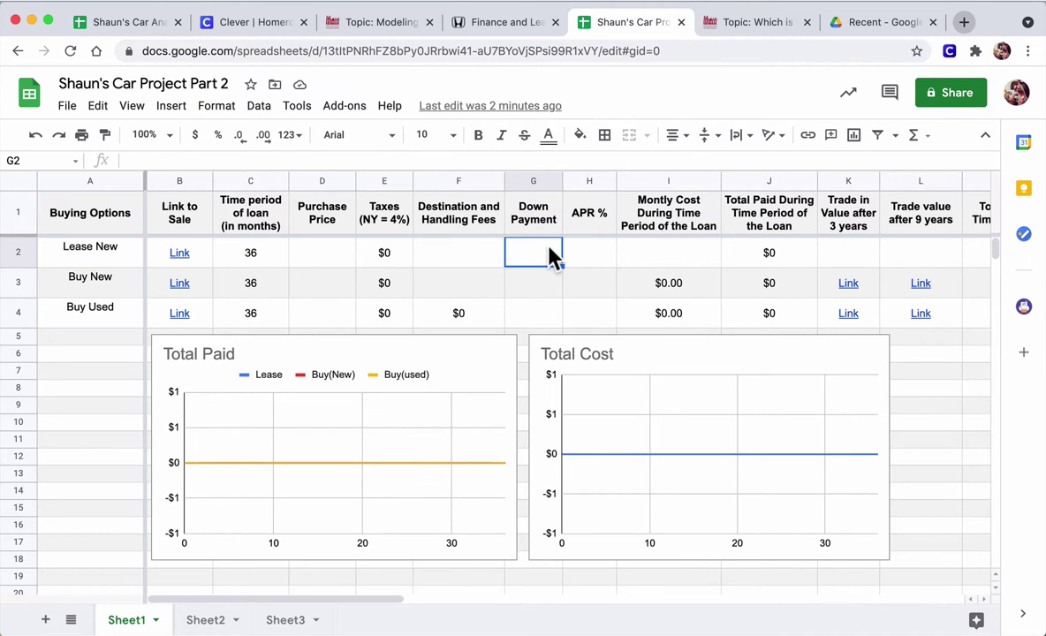
{"action": "type", "text": "350"}
{"action": "key", "text": "BackSpace"}
{"action": "key", "text": "BackSpace"}
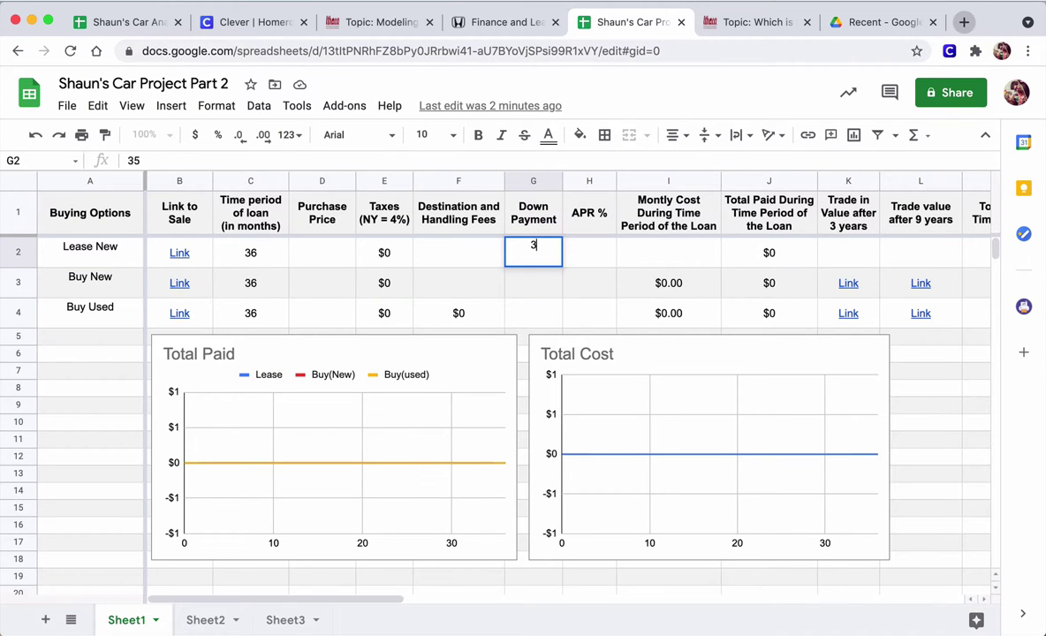
{"action": "type", "text": "250"}
{"action": "key", "text": "Return"}
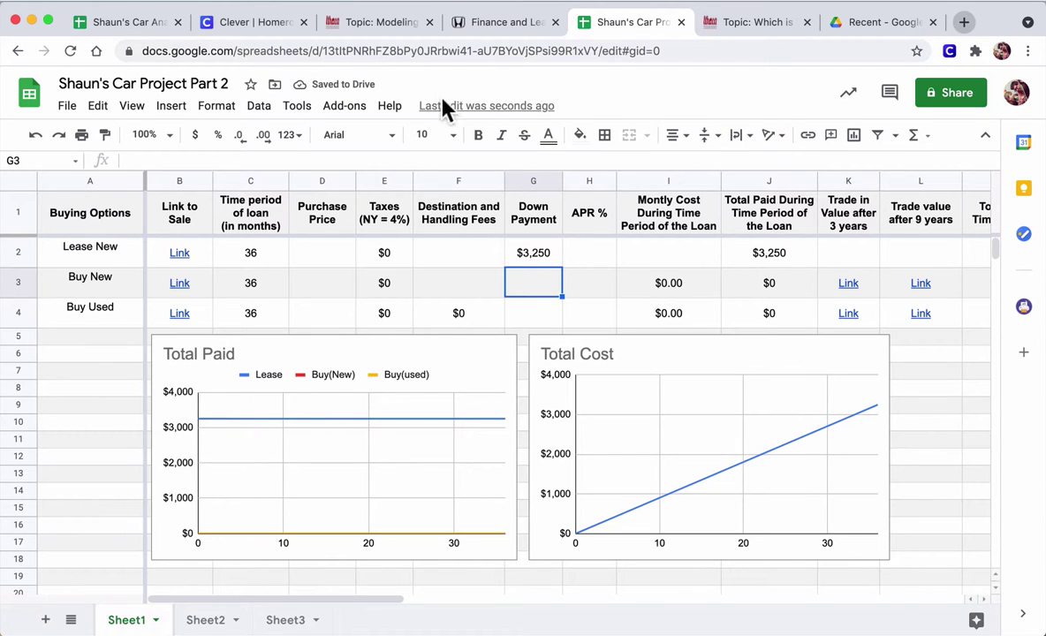
- Switch to the Car Analysis Honda CRV EX AWD sheet and set the Lease New down payment to 3250
{"action": "left_click", "coordinate": [147, 25]}
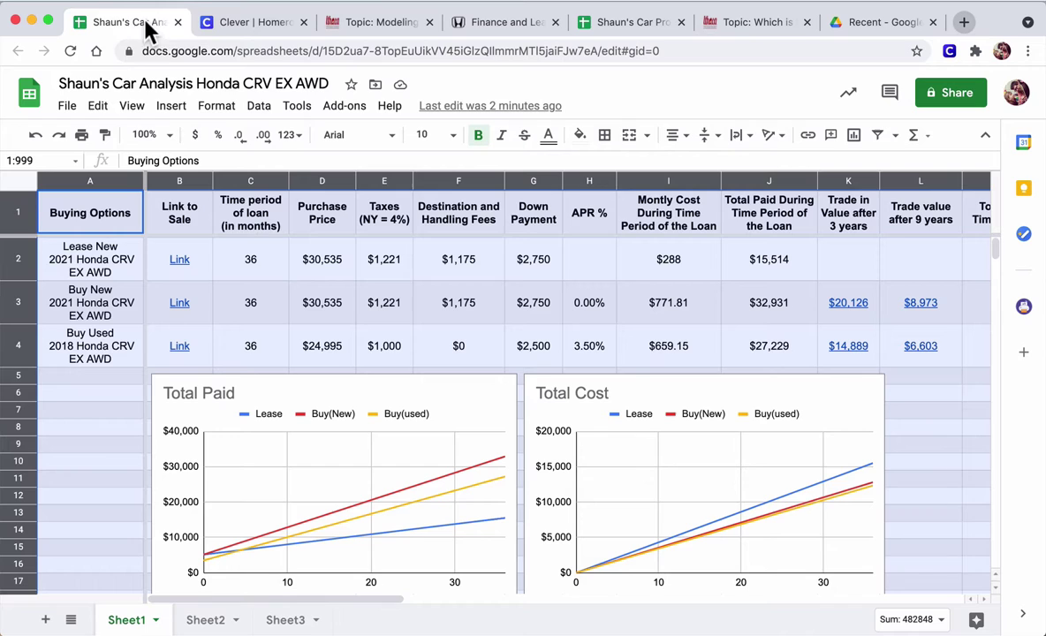
{"action": "left_click", "coordinate": [529, 273]}
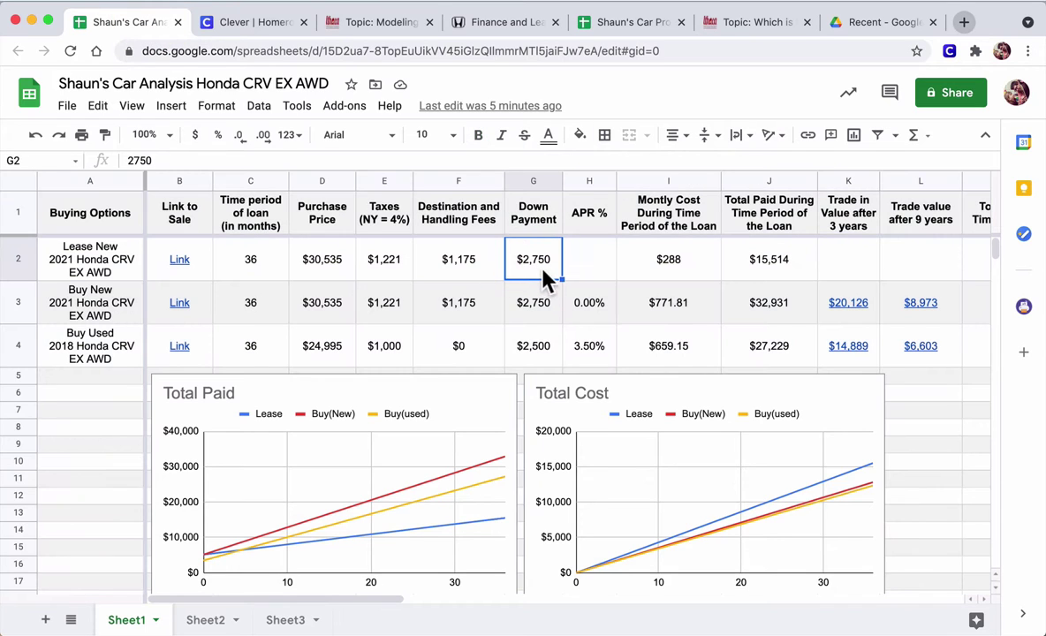
{"action": "type", "text": "3250"}
{"action": "key", "text": "Return"}
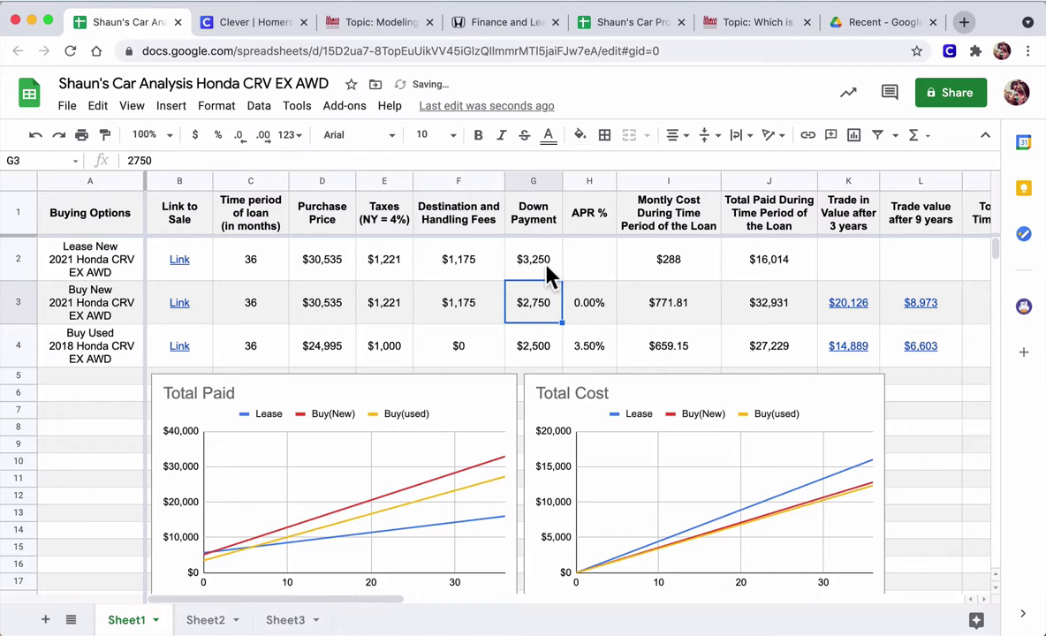
- Back in the Car Project Part 2 sheet, enter 3250 as the Buy New down payment
{"action": "left_click", "coordinate": [615, 24]}
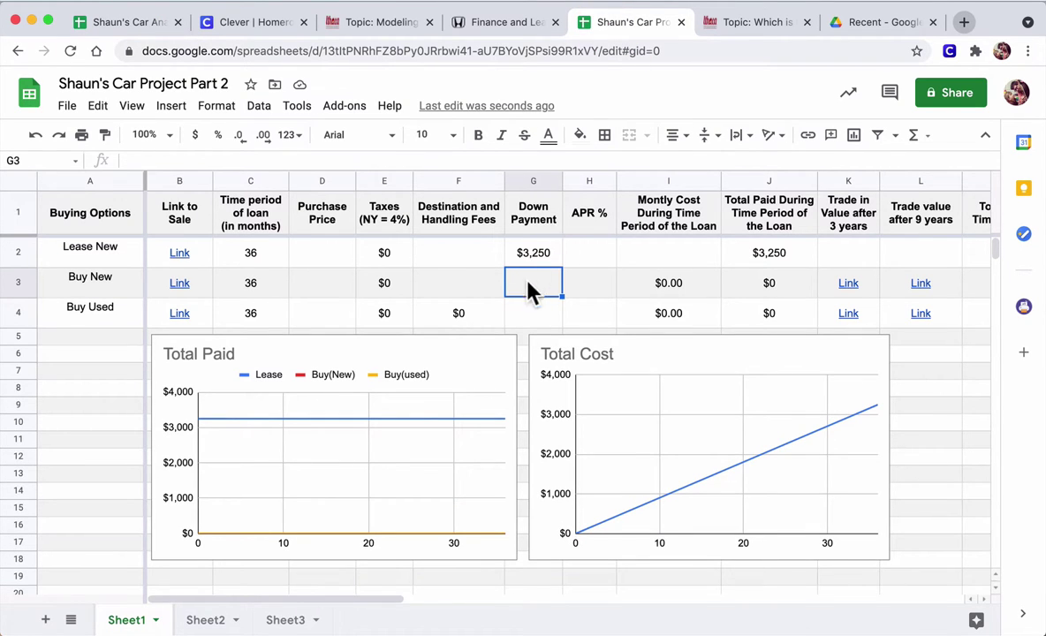
{"action": "type", "text": "3250"}
{"action": "key", "text": "Return"}
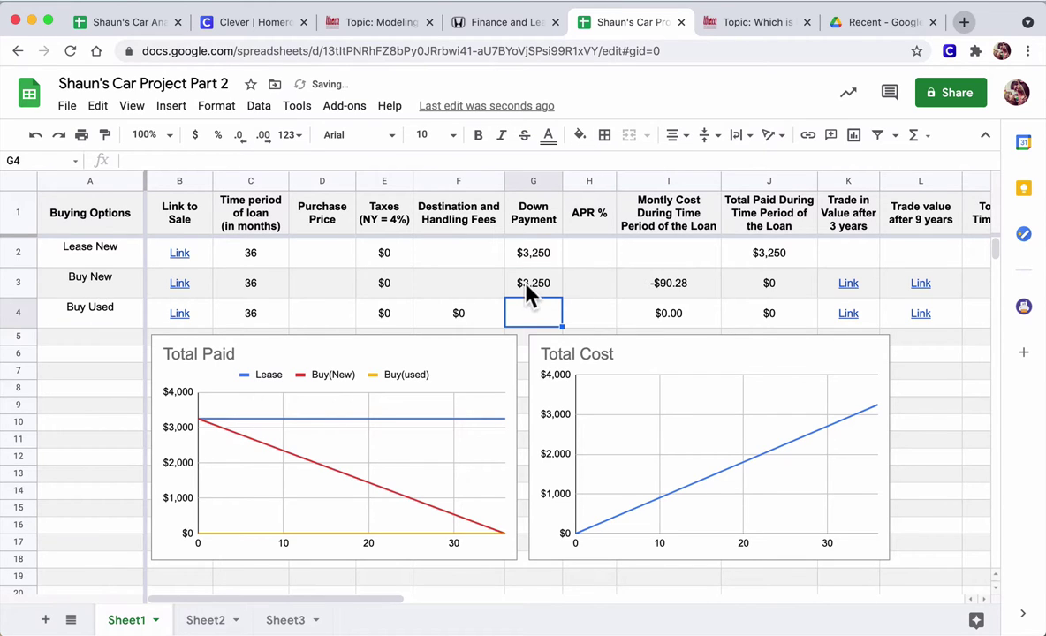
- Open the lease payment summary in the Honda estimator to find the destination and handling fees
{"action": "left_click", "coordinate": [463, 253]}
{"action": "left_click", "coordinate": [459, 284]}
{"action": "left_click", "coordinate": [459, 255]}
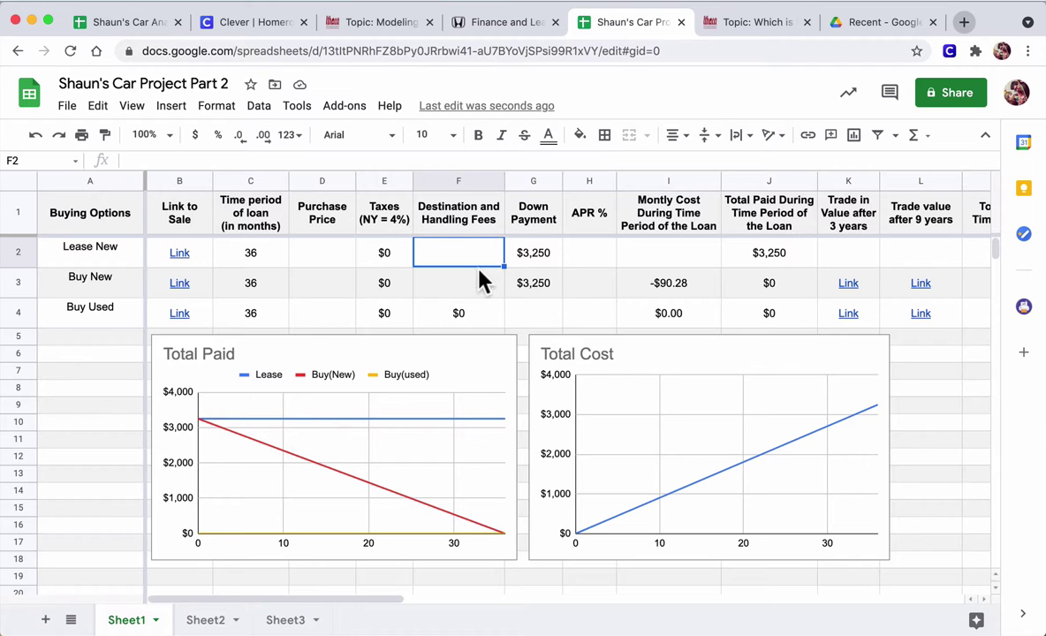
{"action": "left_click", "coordinate": [478, 24]}
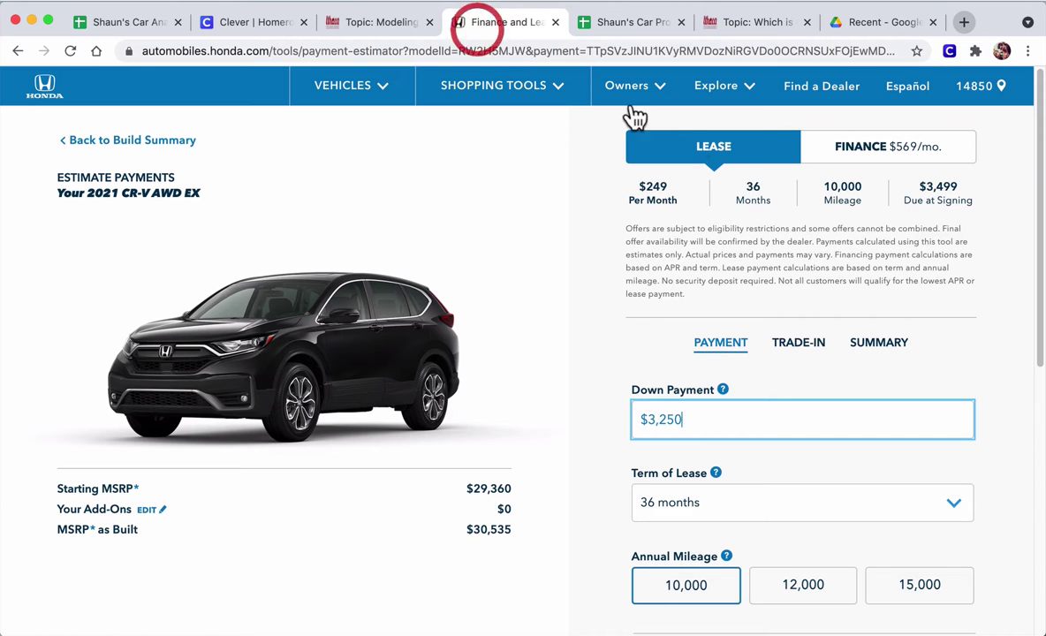
{"action": "left_click", "coordinate": [877, 345]}
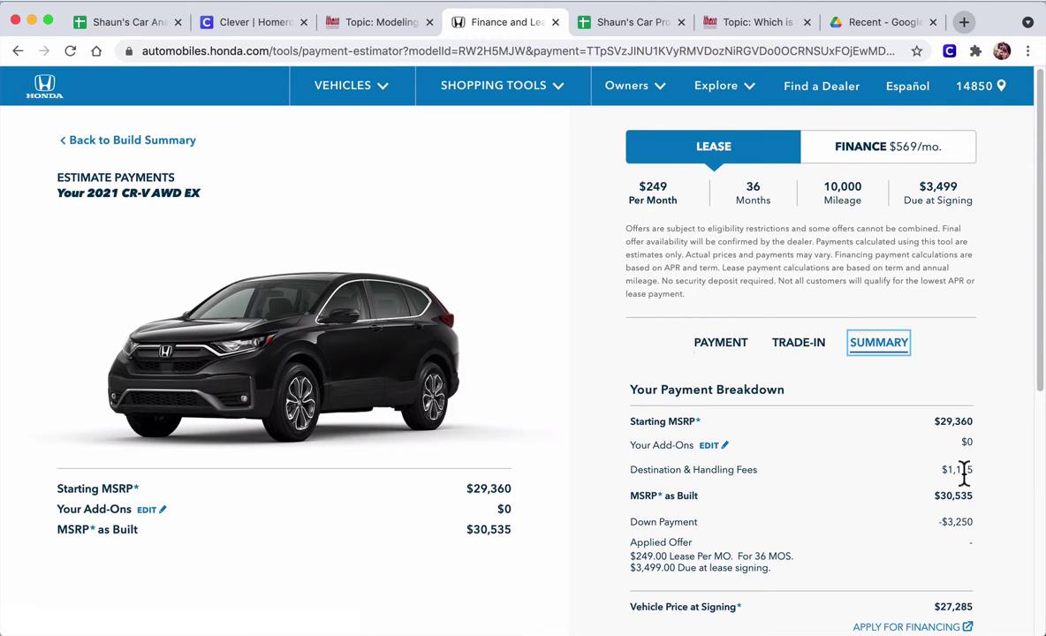
- Enter 1175 as the destination and handling fees for Lease New and Buy New in the Car Project Part 2 sheet
{"action": "left_click", "coordinate": [618, 23]}
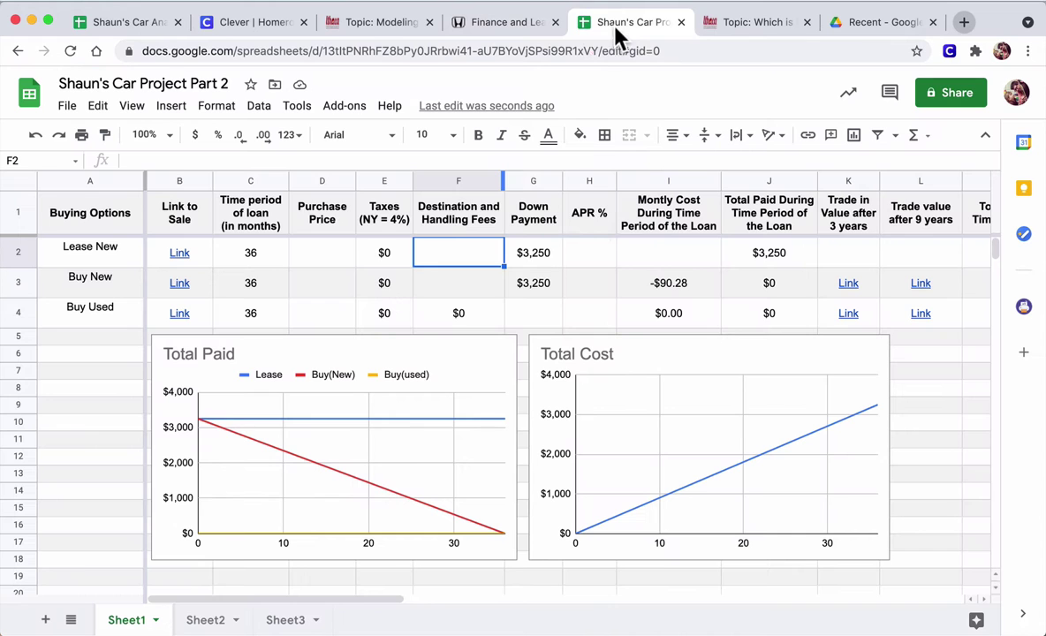
{"action": "type", "text": "1175"}
{"action": "key", "text": "Return"}
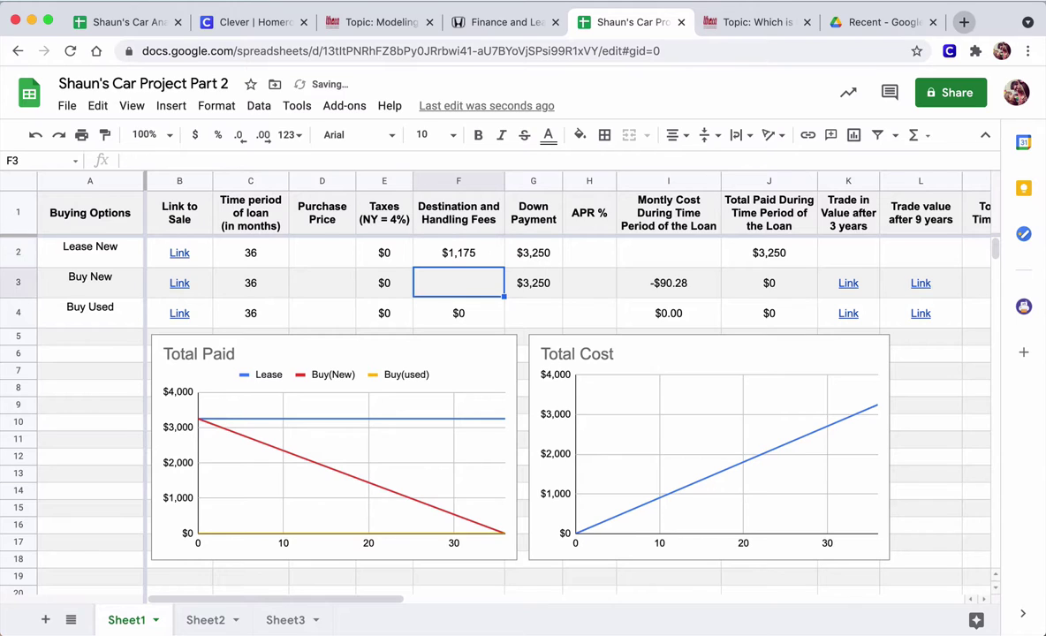
{"action": "type", "text": "1,17"}
{"action": "type", "text": "5"}
{"action": "key", "text": "Return"}
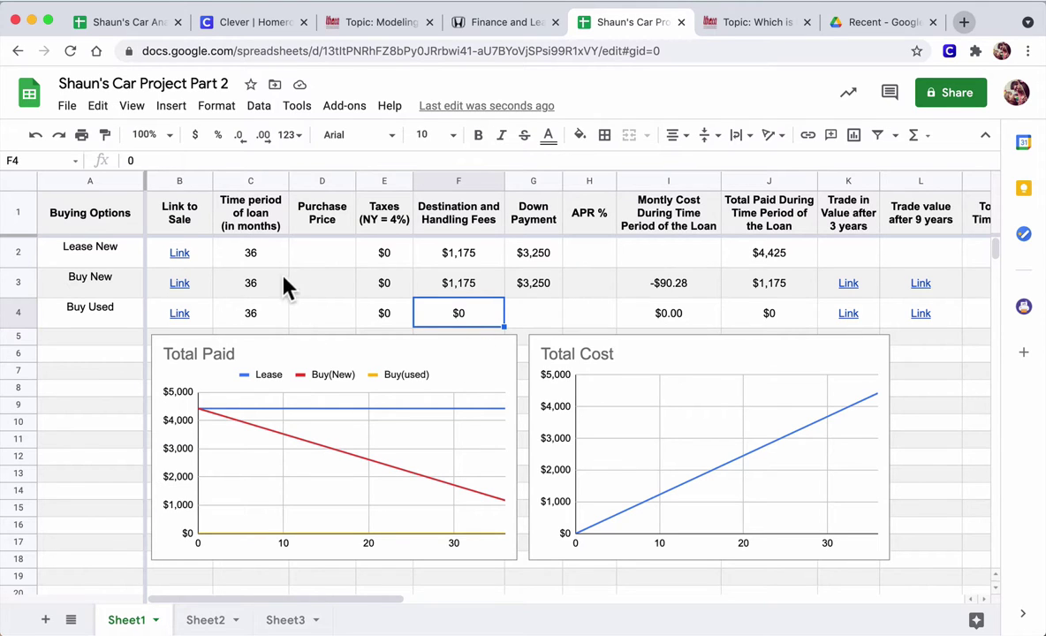
- Look up the as-built MSRP of the CR-V AWD EX in the Honda estimator for the Lease New purchase price
{"action": "left_click", "coordinate": [297, 255]}
{"action": "left_click", "coordinate": [305, 216]}
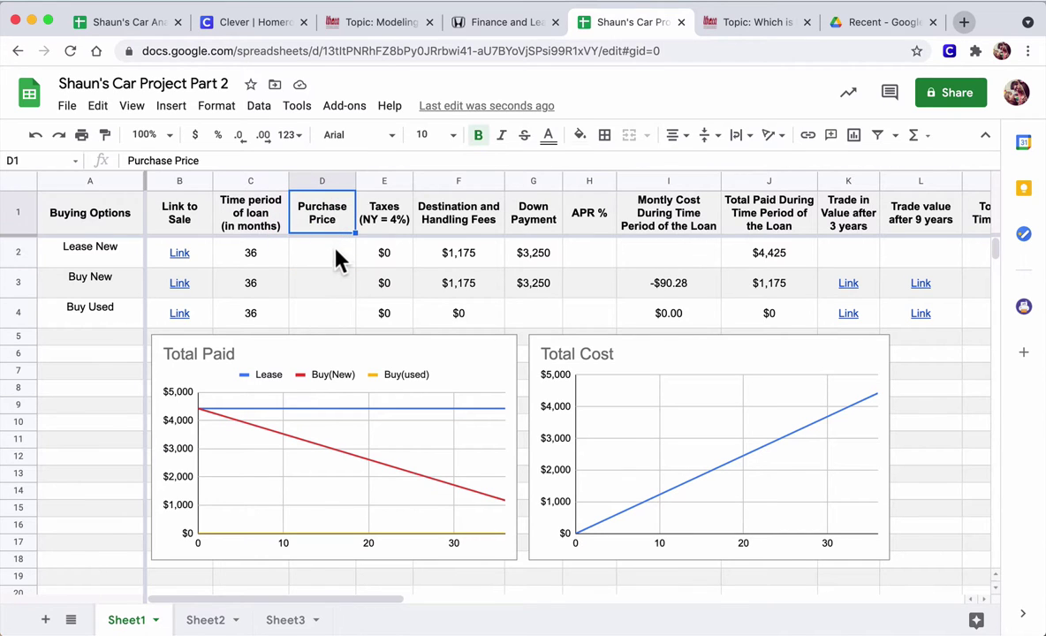
{"action": "left_click", "coordinate": [317, 258]}
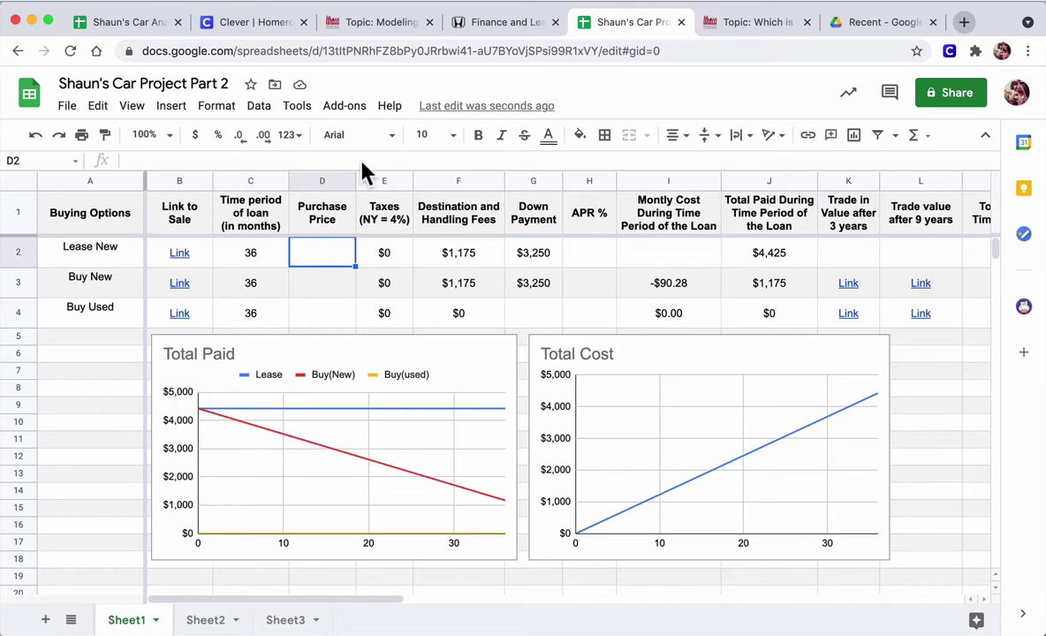
{"action": "left_click", "coordinate": [486, 22]}
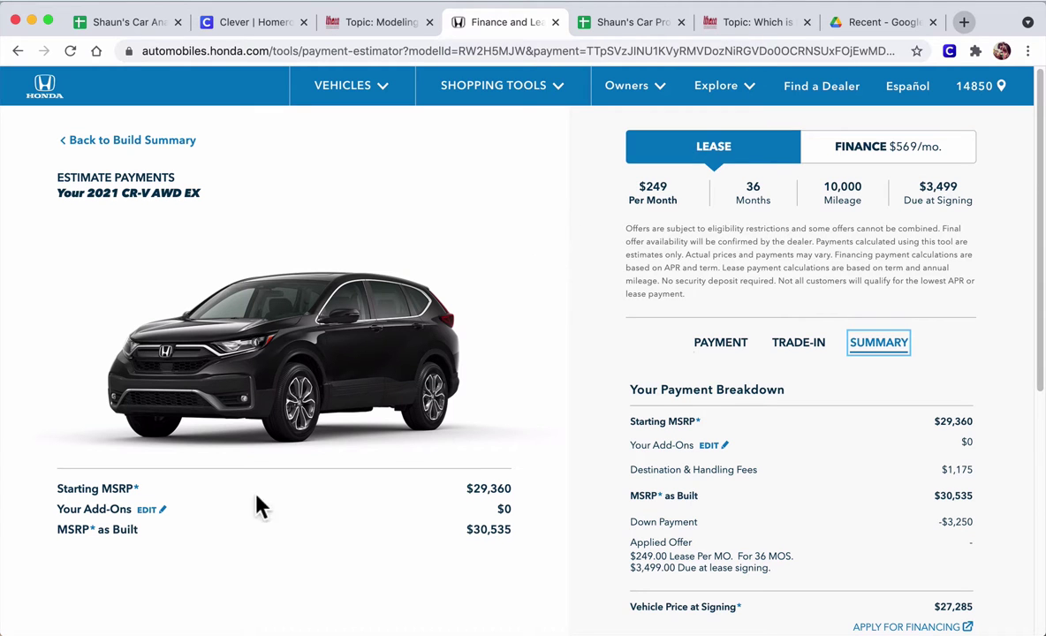
{"action": "double_click", "coordinate": [128, 529]}
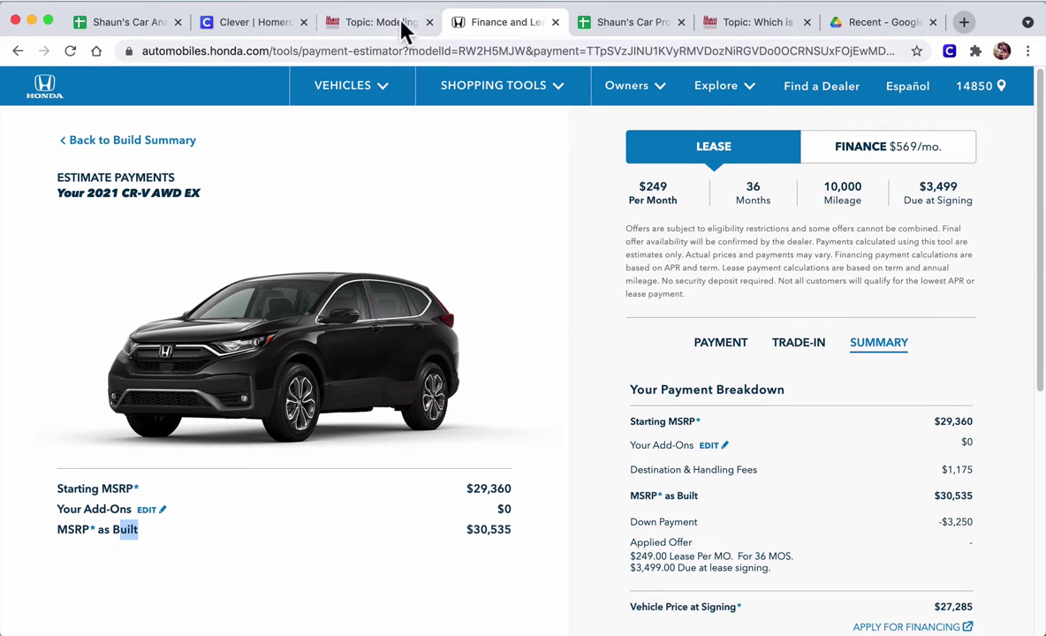
- Enter 30535 as the purchase price for Lease New and Buy New in the Car Project Part 2 sheet
{"action": "left_click", "coordinate": [588, 22]}
{"action": "type", "text": "30"}
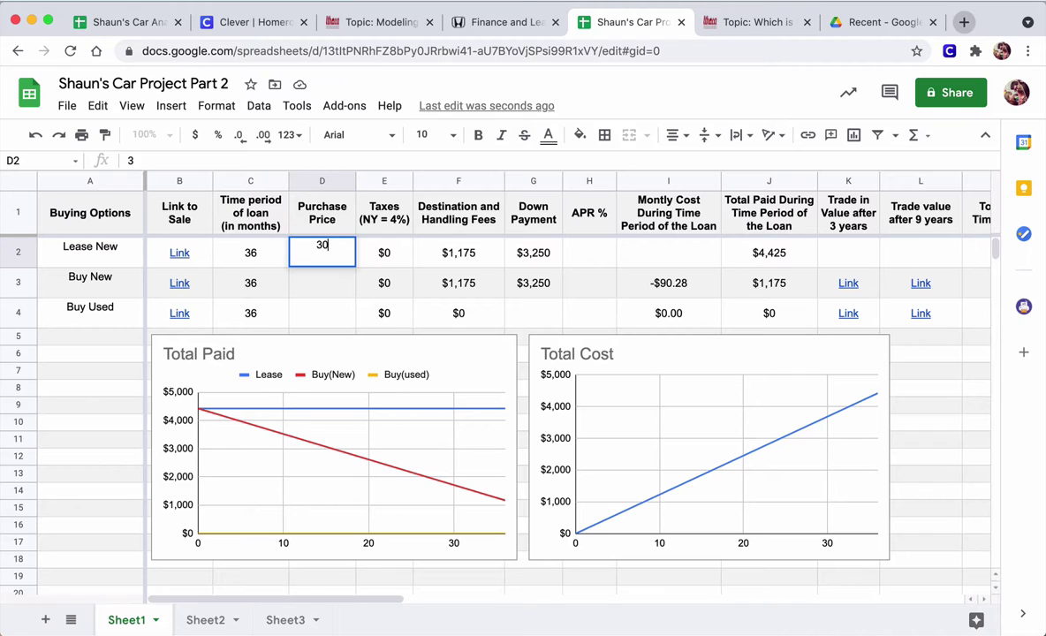
{"action": "type", "text": ",535"}
{"action": "key", "text": "Return"}
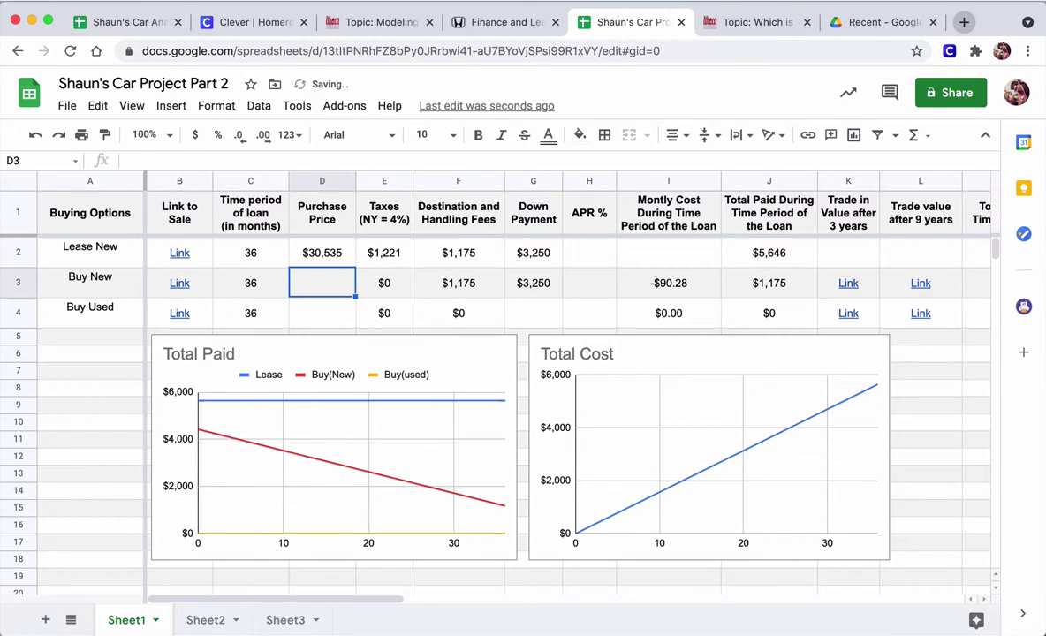
{"action": "type", "text": "30535"}
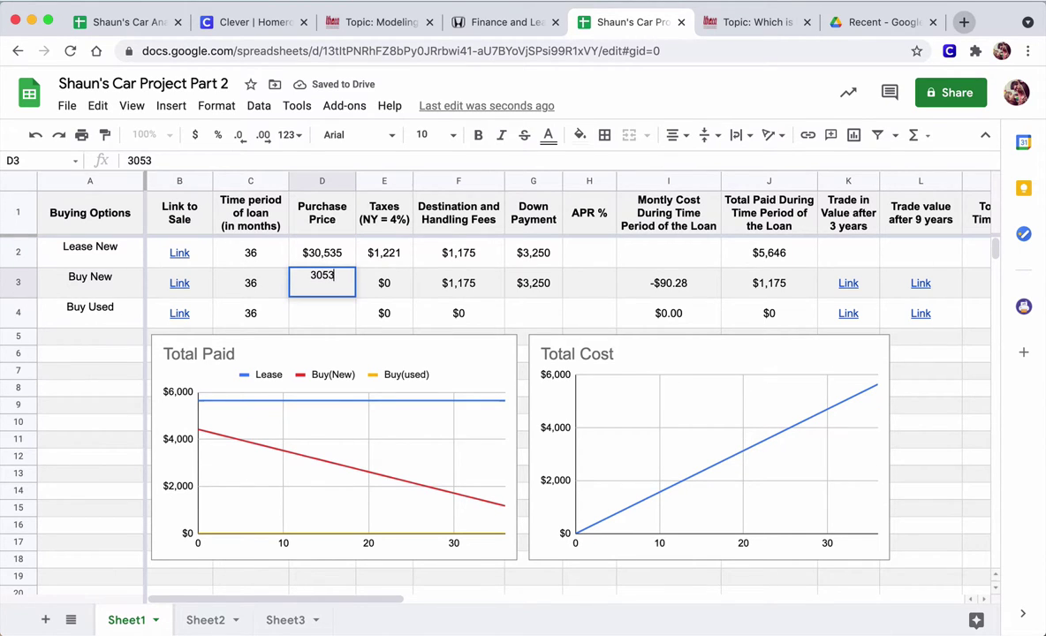
{"action": "key", "text": "Return"}
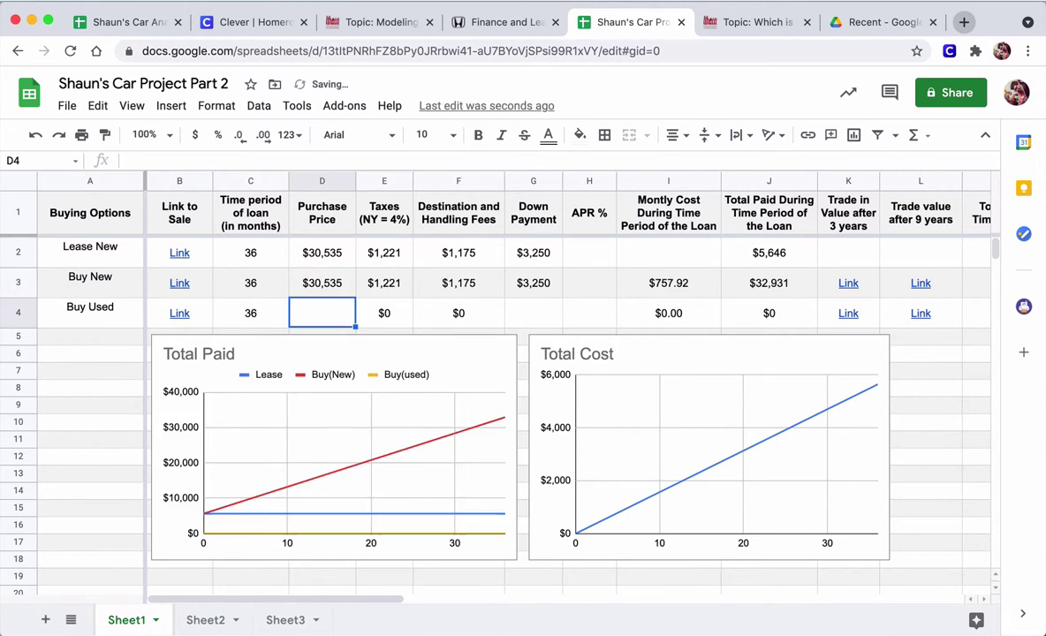
- Examine how the taxes for Lease New and Buy New are calculated from their purchase prices
{"action": "left_click", "coordinate": [399, 254]}
{"action": "left_click", "coordinate": [390, 284]}
{"action": "left_click", "coordinate": [392, 258]}
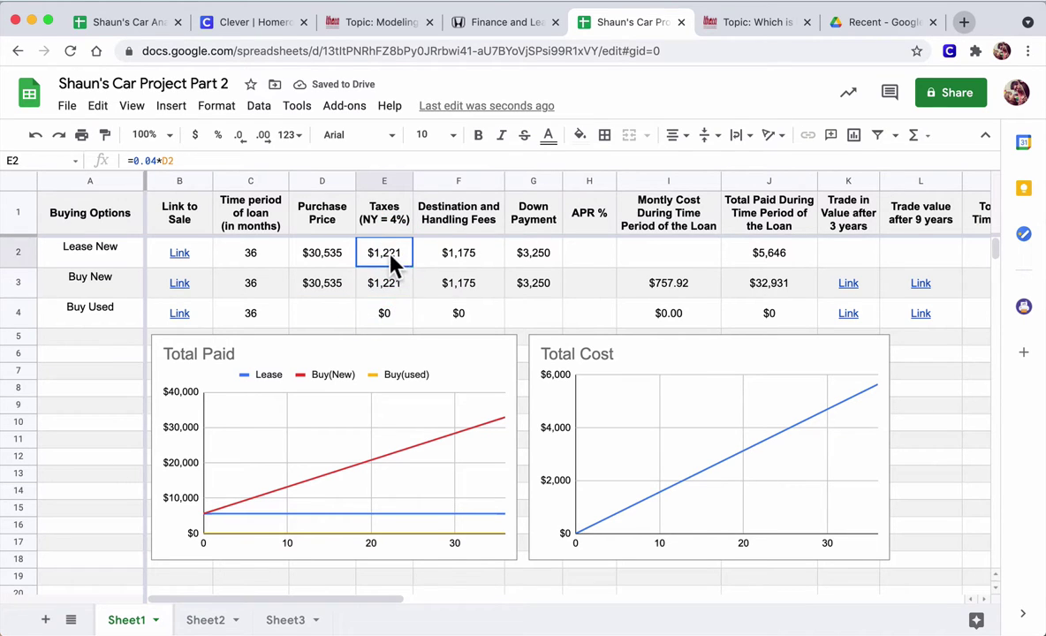
{"action": "left_click", "coordinate": [328, 253]}
{"action": "left_click", "coordinate": [332, 287]}
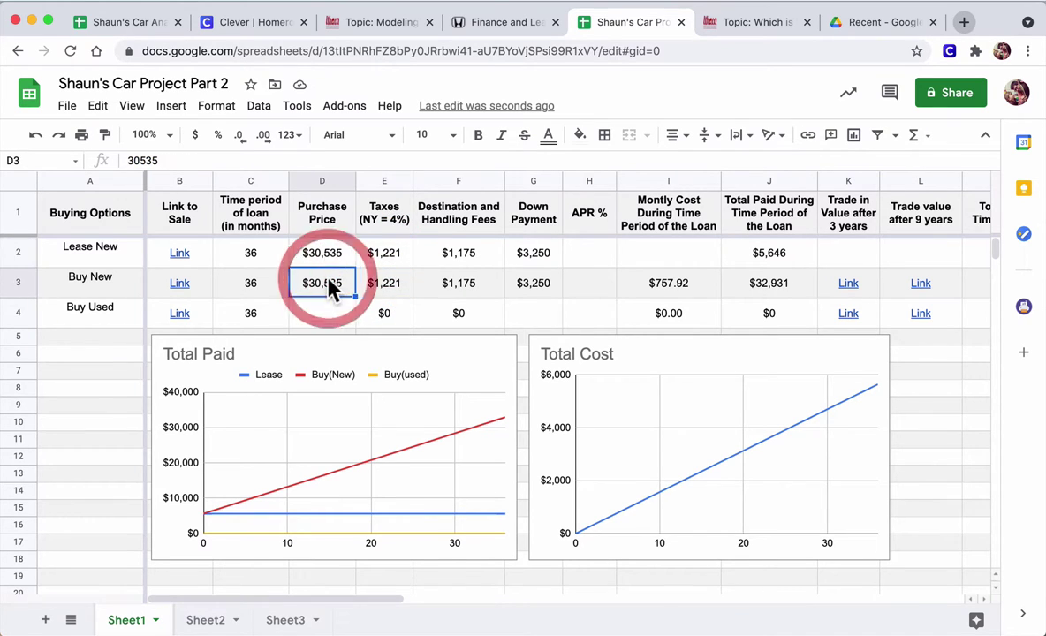
- Switch the Honda estimator to financing and set the finance term to 36 months
{"action": "left_click", "coordinate": [588, 253]}
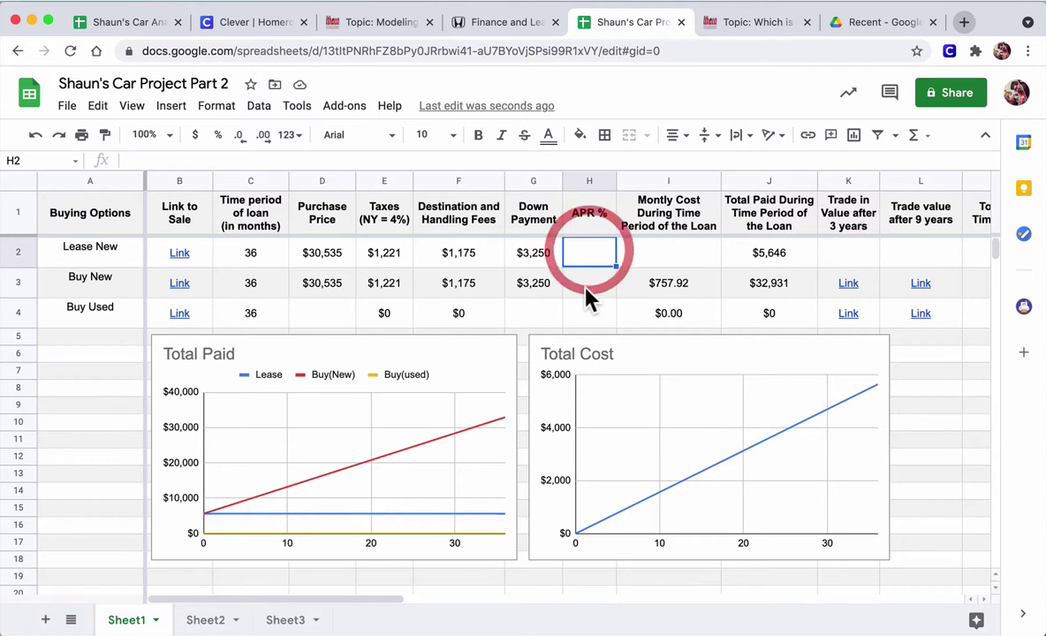
{"action": "left_click", "coordinate": [470, 24]}
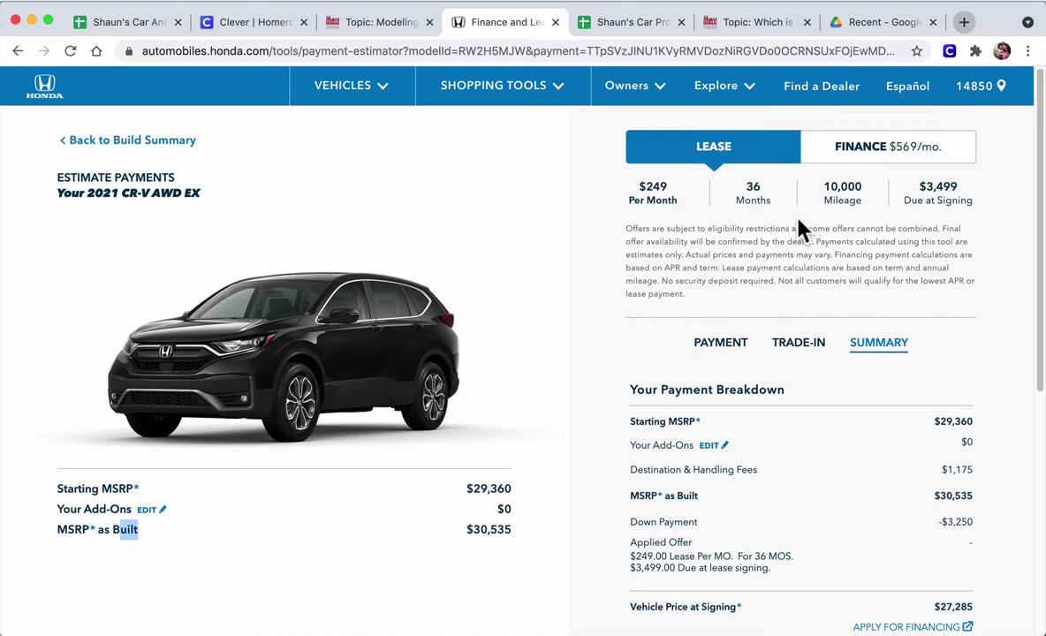
{"action": "left_click", "coordinate": [883, 154]}
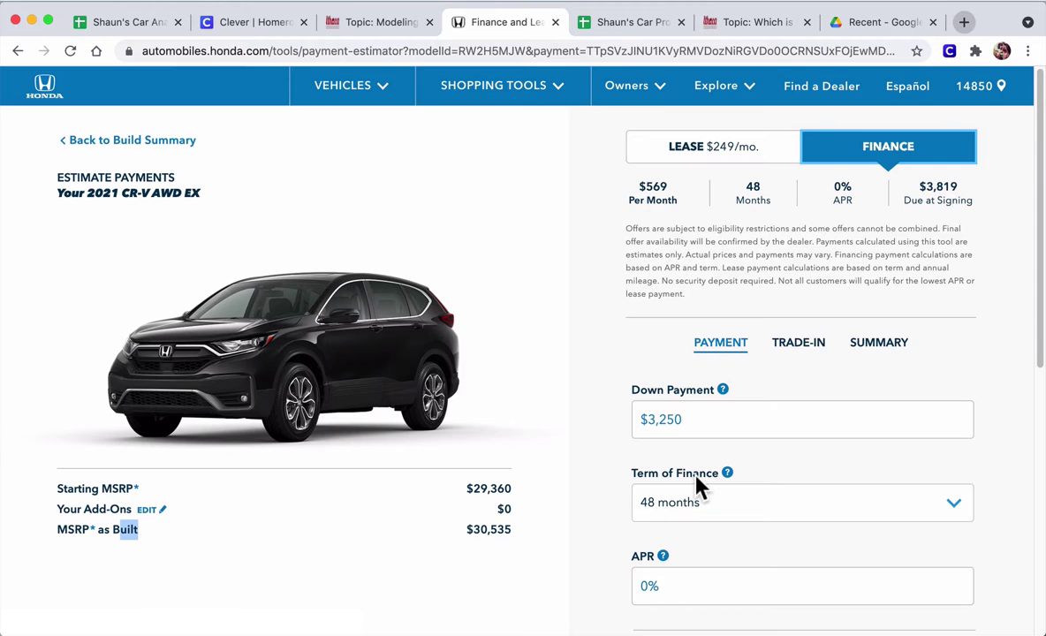
{"action": "left_click", "coordinate": [662, 503]}
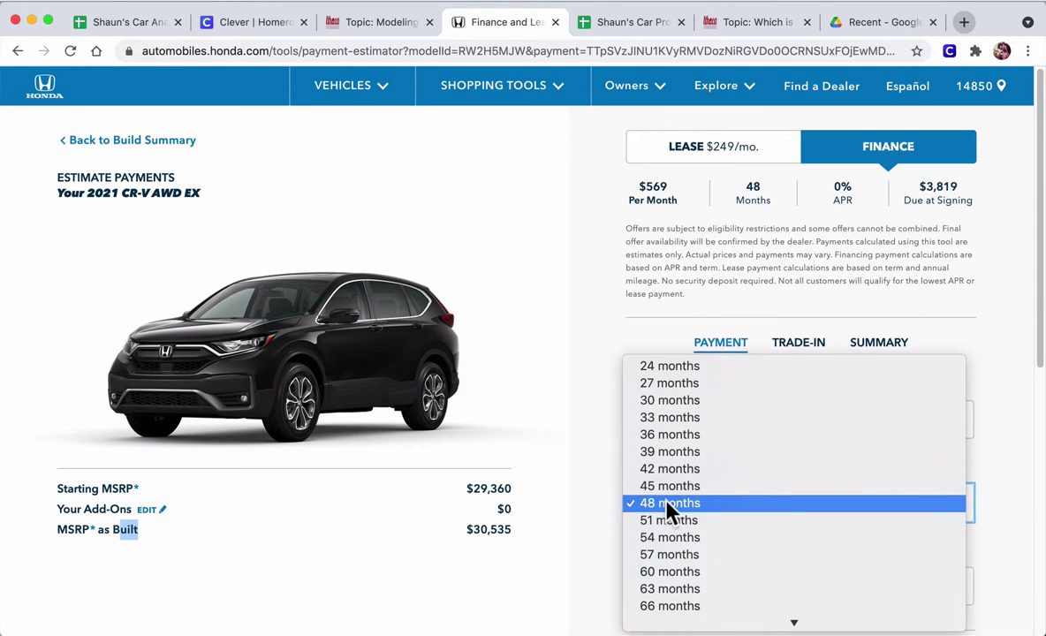
{"action": "left_click", "coordinate": [667, 437]}
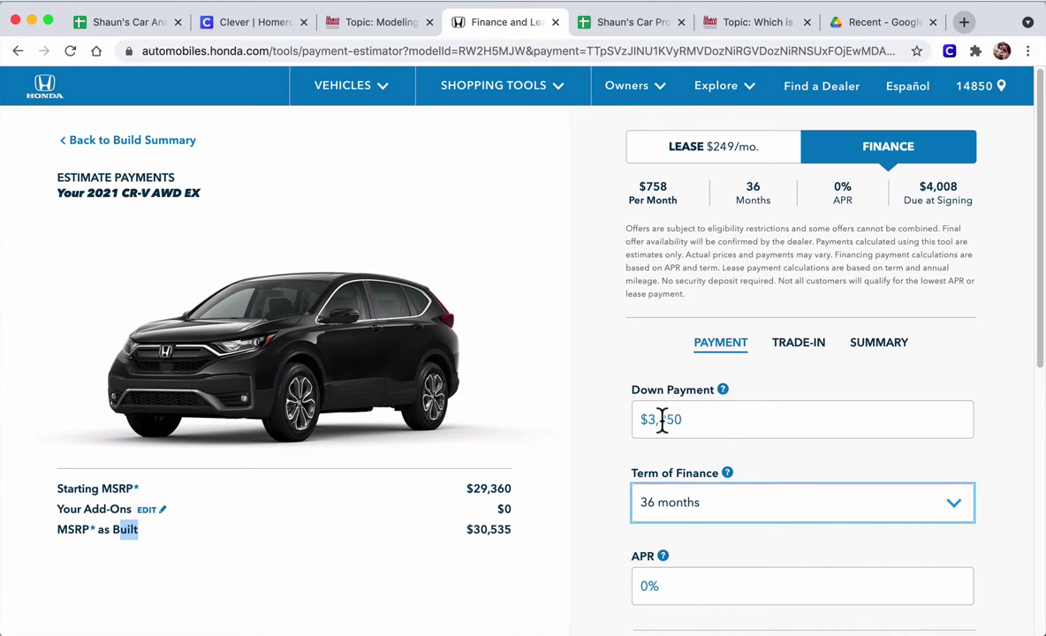
- Check the Buy New down payment against the Honda finance estimate and read the estimate's APR
{"action": "left_click", "coordinate": [602, 22]}
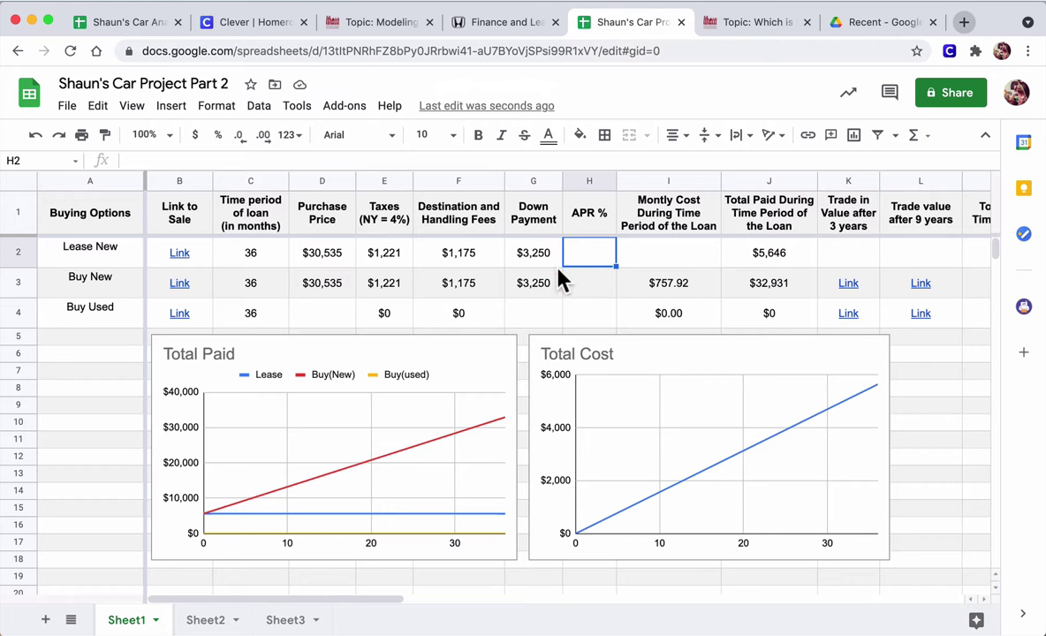
{"action": "left_click", "coordinate": [541, 285]}
{"action": "left_click", "coordinate": [483, 20]}
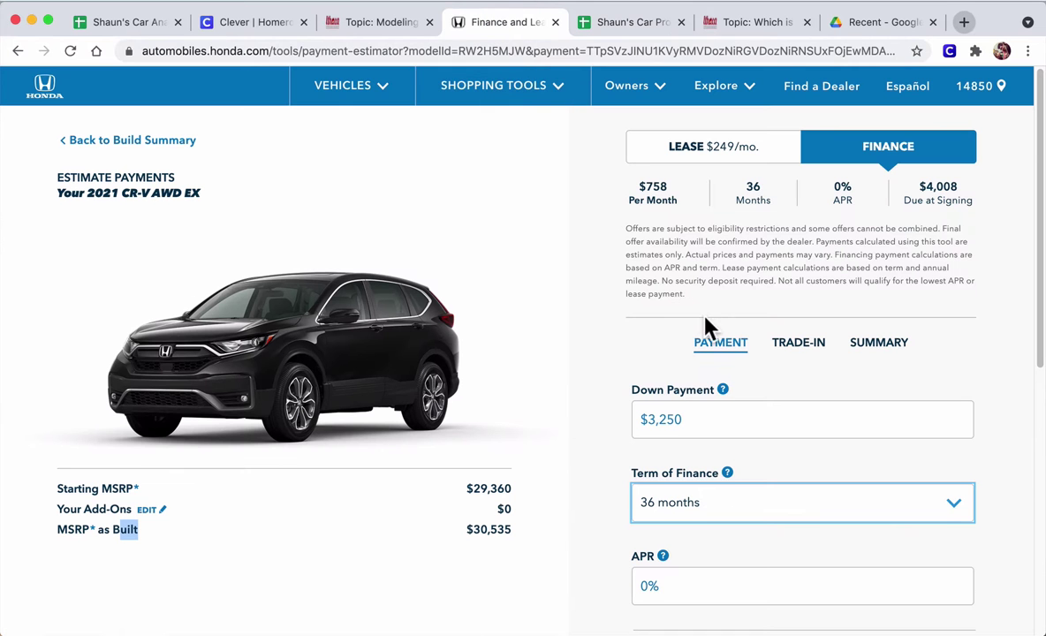
{"action": "scroll", "coordinate": [672, 354], "scroll_direction": "down", "scroll_amount": 1}
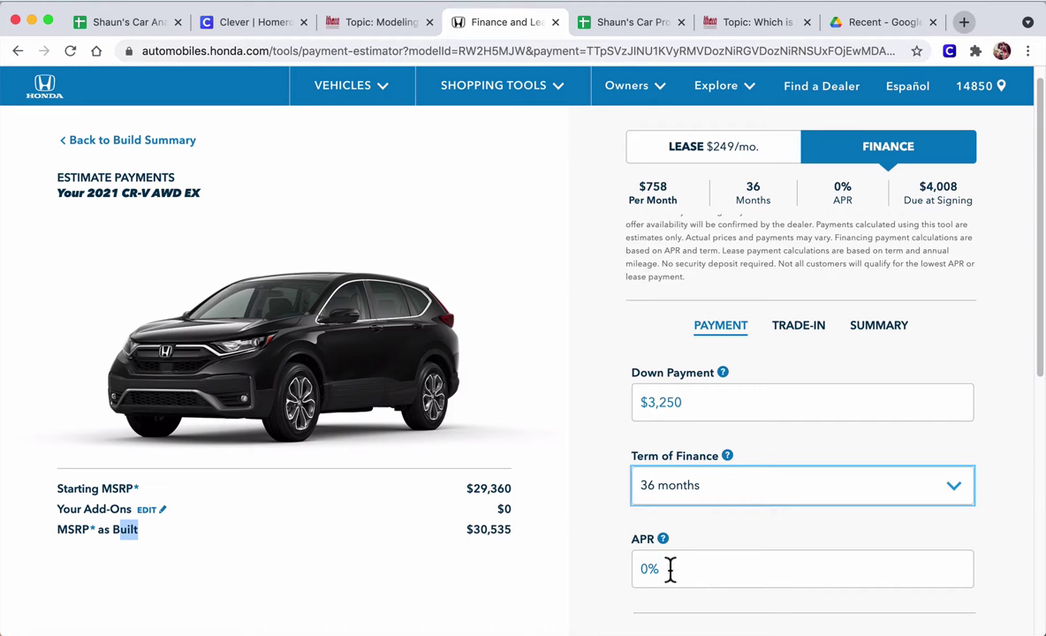
{"action": "left_click", "coordinate": [578, 23]}
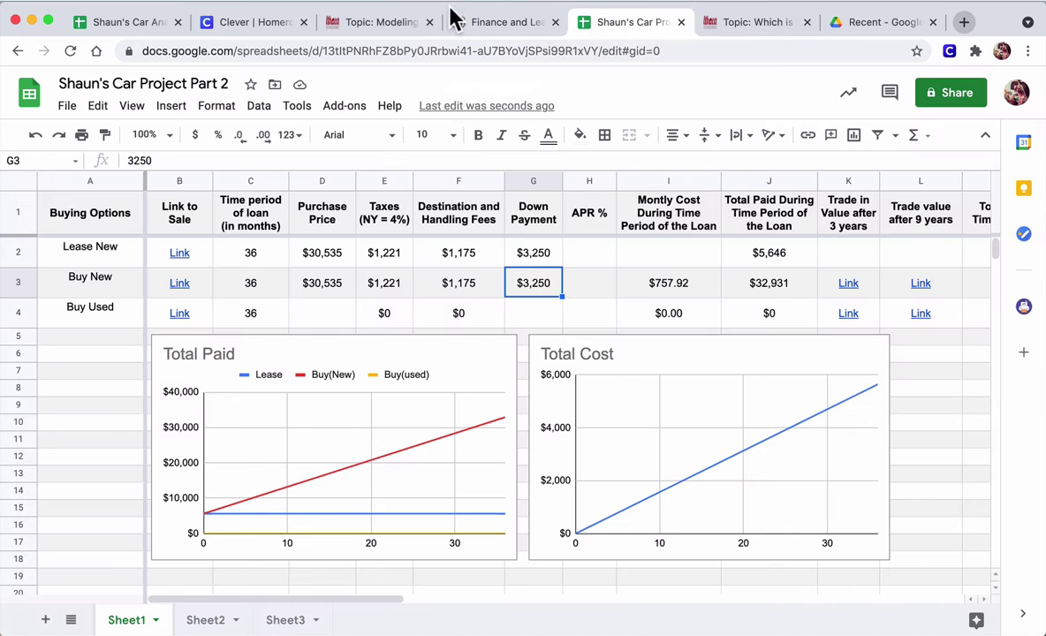
- Enter 0% as the APR for Buy New in the Car Project Part 2 sheet
{"action": "left_click", "coordinate": [579, 264]}
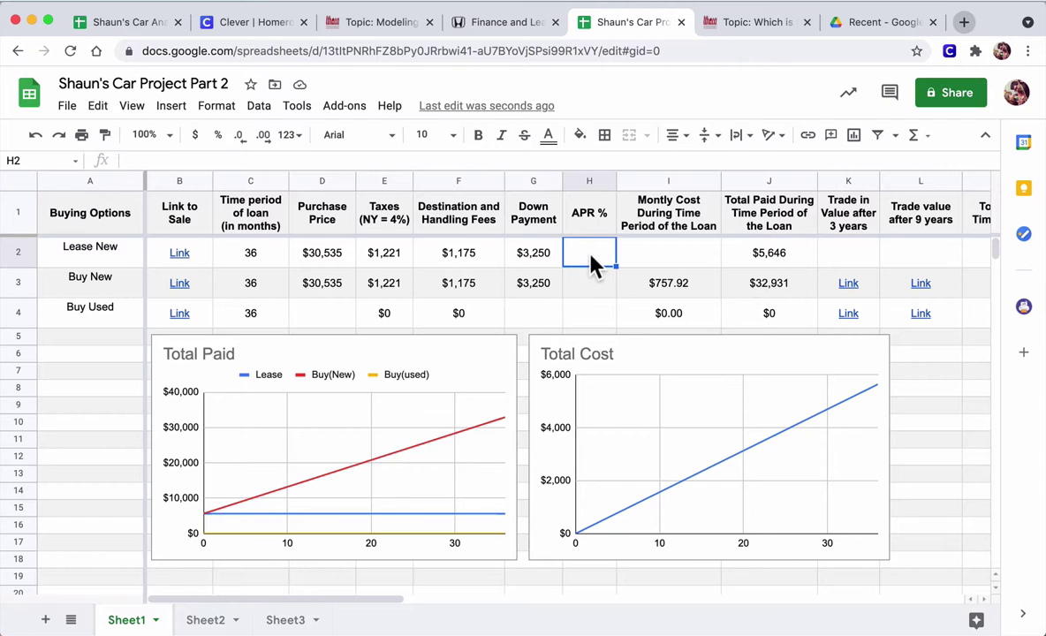
{"action": "key", "text": "Down"}
{"action": "type", "text": "0"}
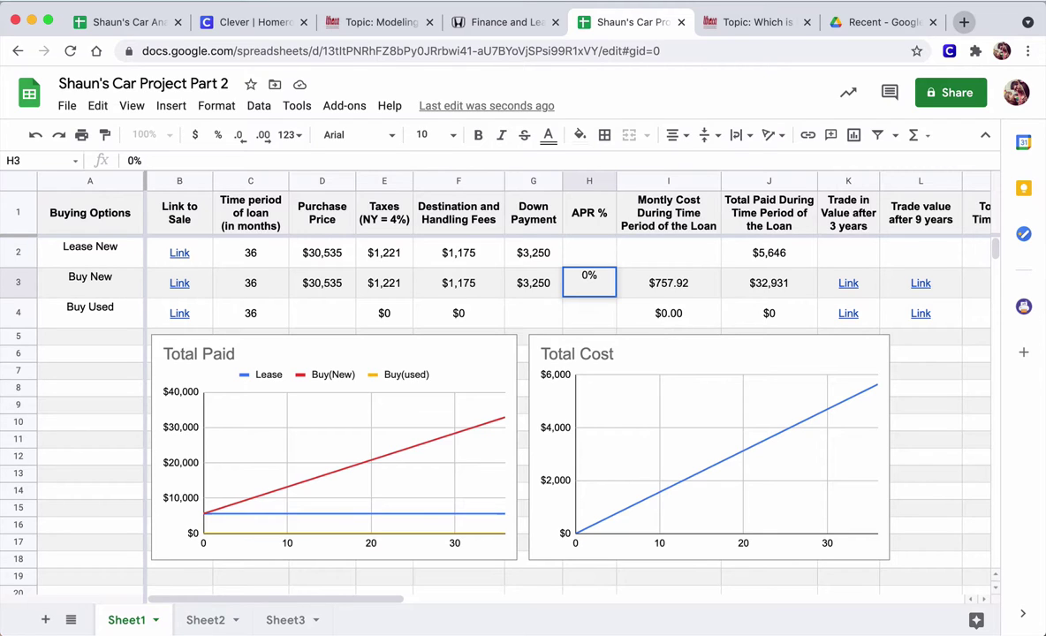
{"action": "key", "text": "Up"}
{"action": "key", "text": "Down"}
{"action": "key", "text": "Right"}
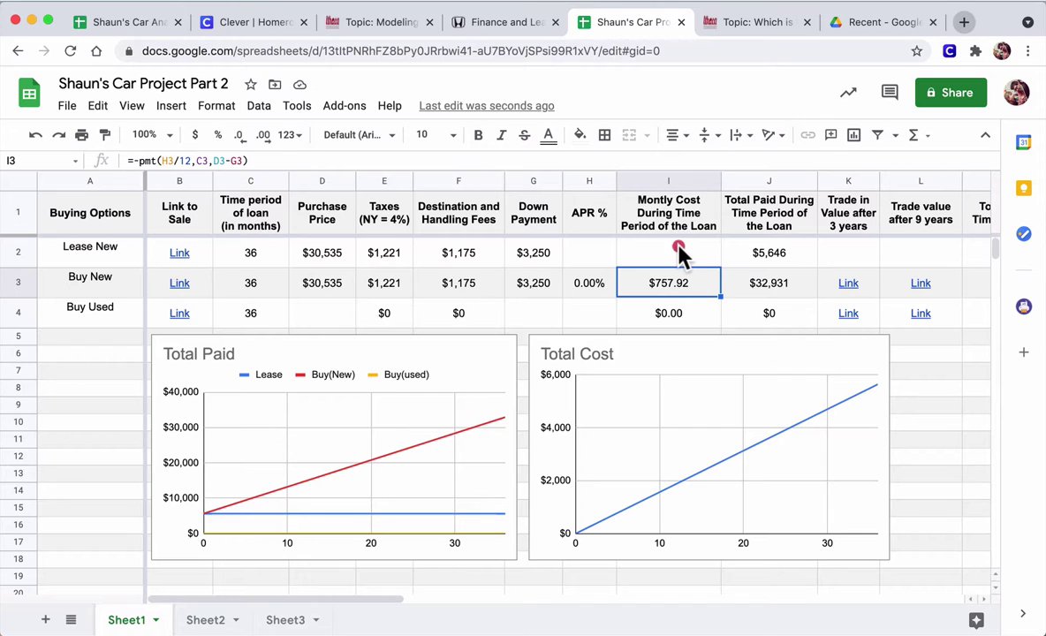
- Switch the Honda estimator to leasing and set the annual mileage to 15,000 in its payment settings
{"action": "left_click", "coordinate": [681, 252]}
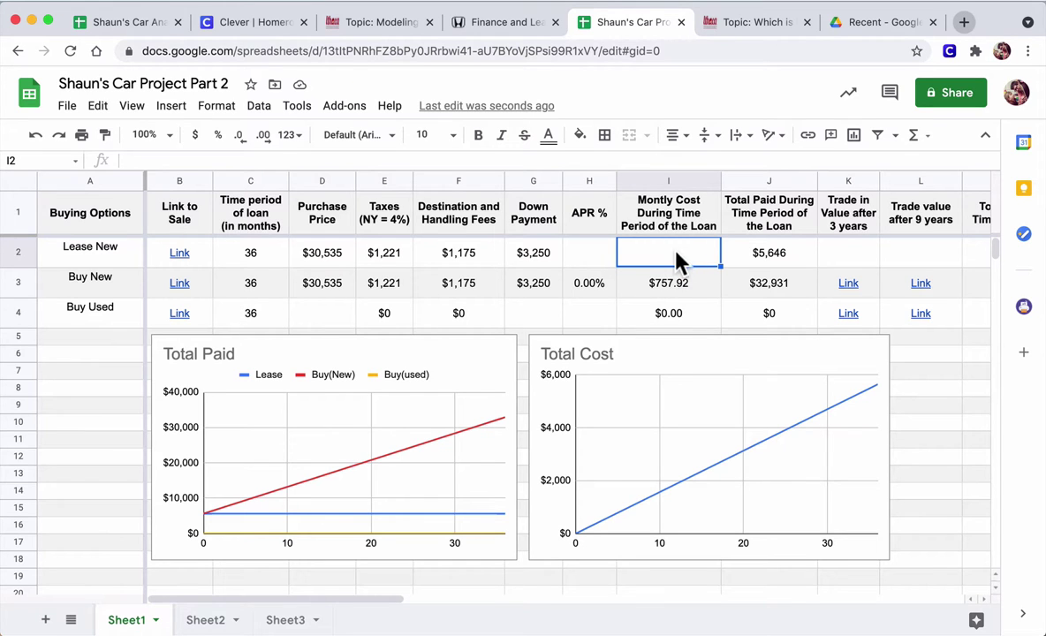
{"action": "left_click", "coordinate": [499, 25]}
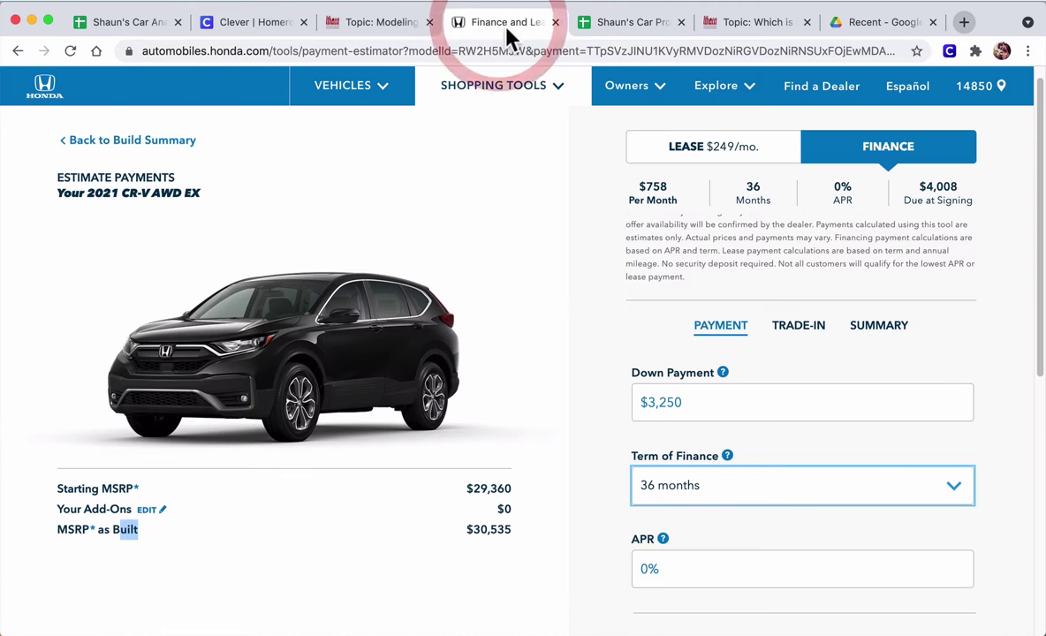
{"action": "left_click", "coordinate": [718, 150]}
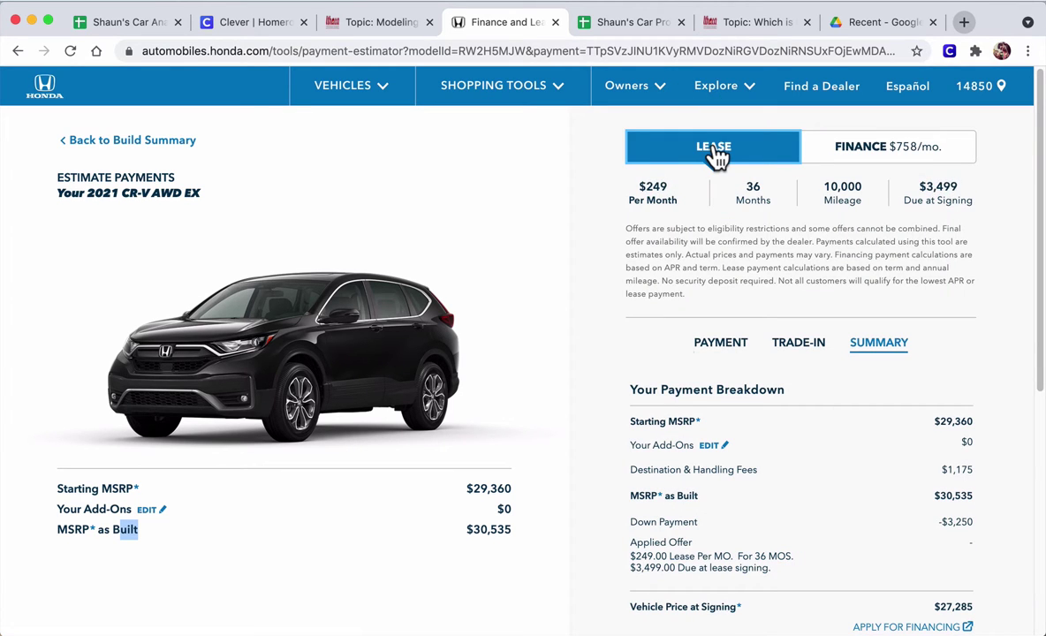
{"action": "left_click", "coordinate": [720, 344]}
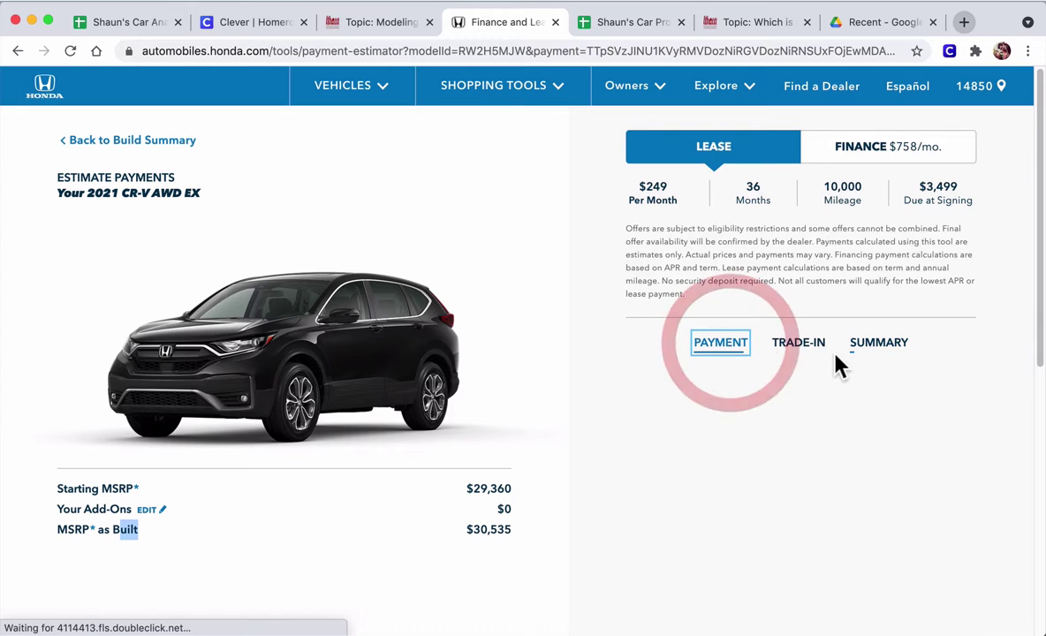
{"action": "left_click", "coordinate": [911, 415]}
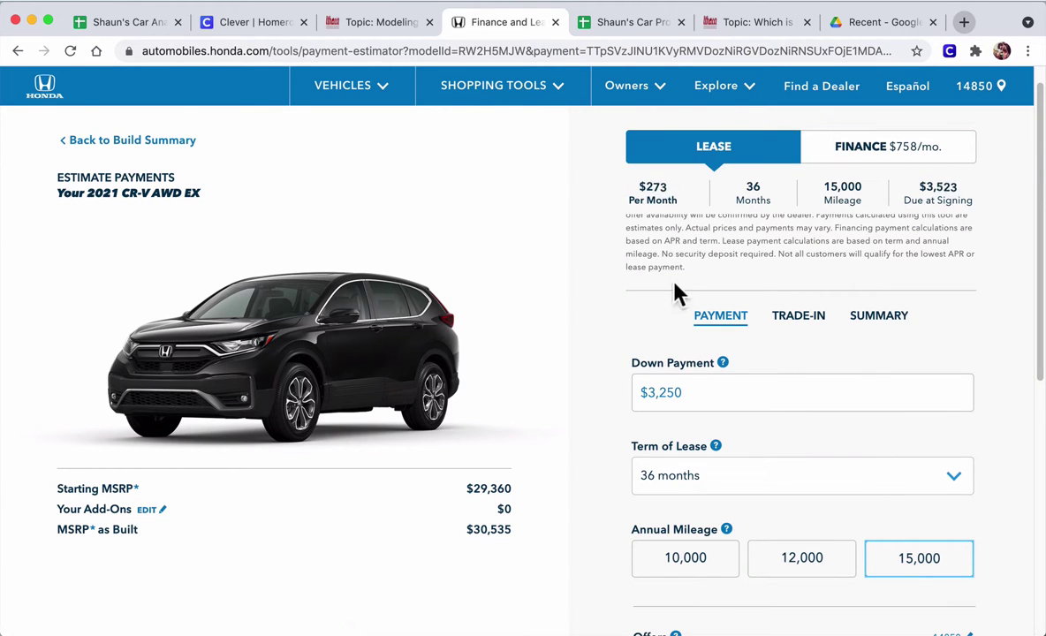
- Compare the Lease New monthly cost and down payments in the Car Analysis Honda CRV EX AWD sheet with the Honda lease estimate
{"action": "left_click", "coordinate": [116, 24]}
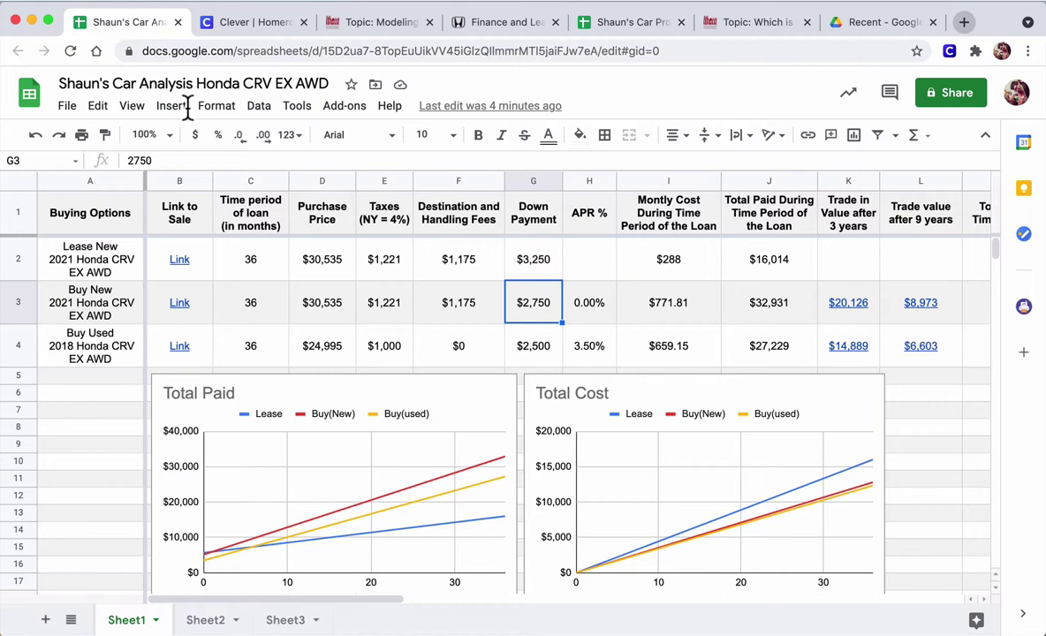
{"action": "left_click", "coordinate": [669, 263]}
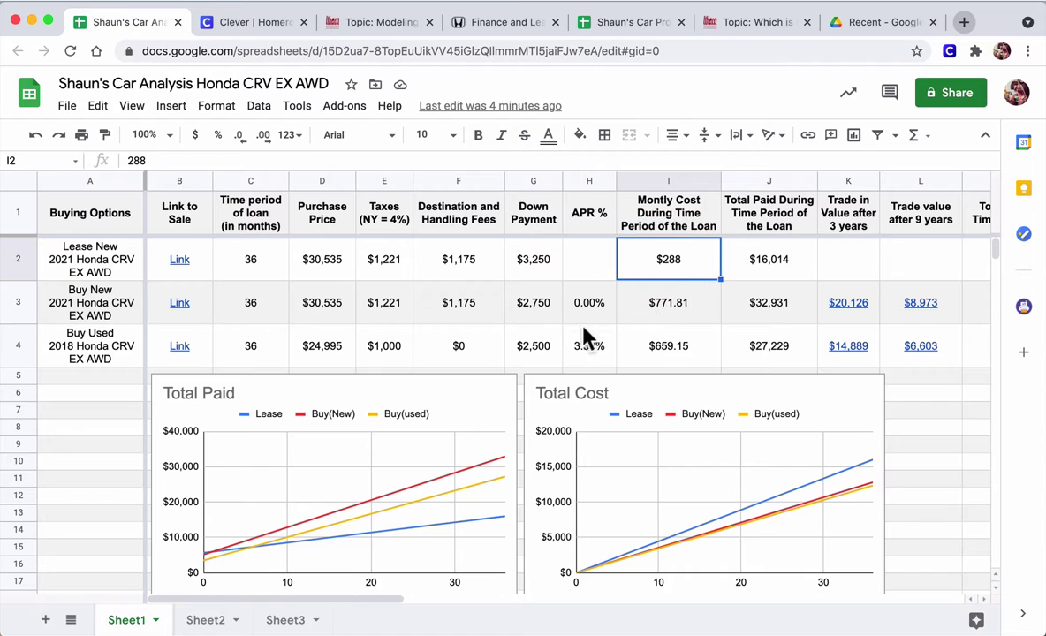
{"action": "left_click", "coordinate": [538, 315]}
{"action": "left_click", "coordinate": [669, 263]}
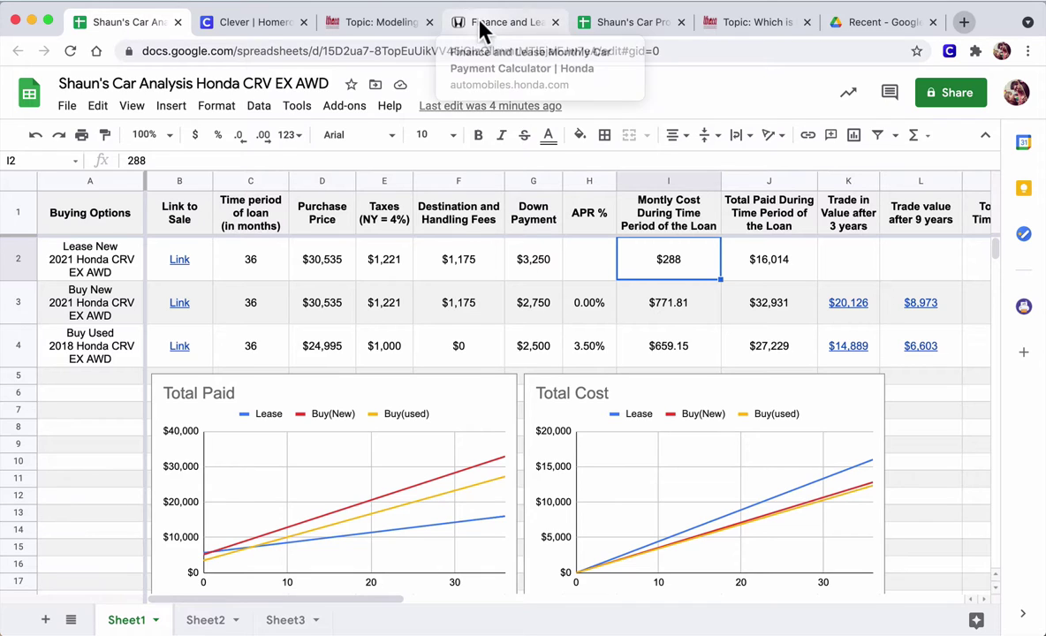
{"action": "left_click", "coordinate": [596, 26]}
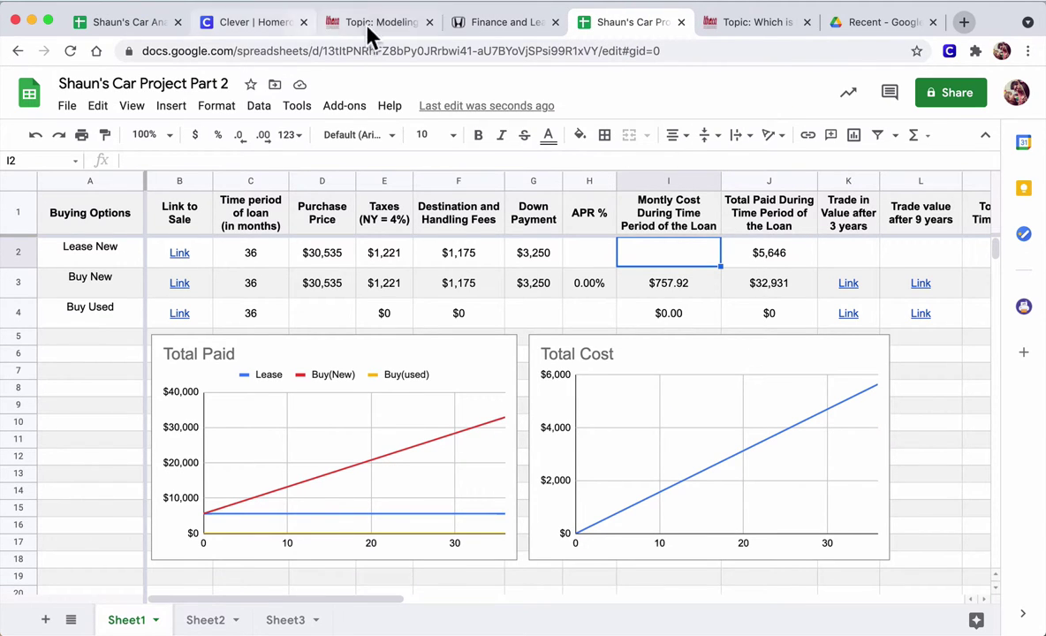
{"action": "left_click", "coordinate": [474, 27]}
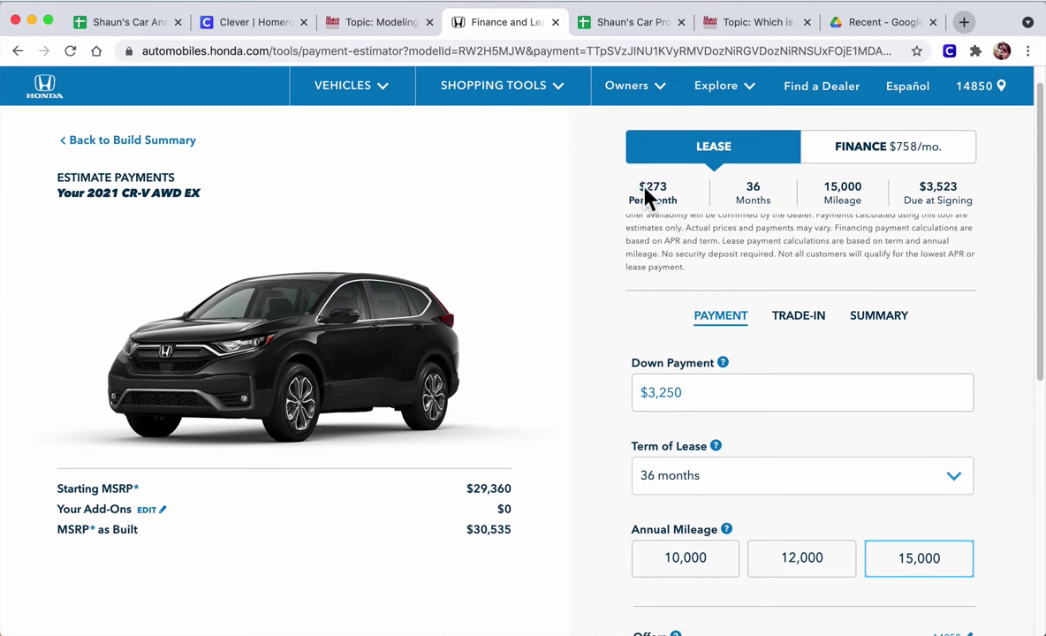
- Try a $2,750 down payment in the Honda lease estimate and compare its monthly payment with the Car Analysis sheet
{"action": "left_click", "coordinate": [717, 391]}
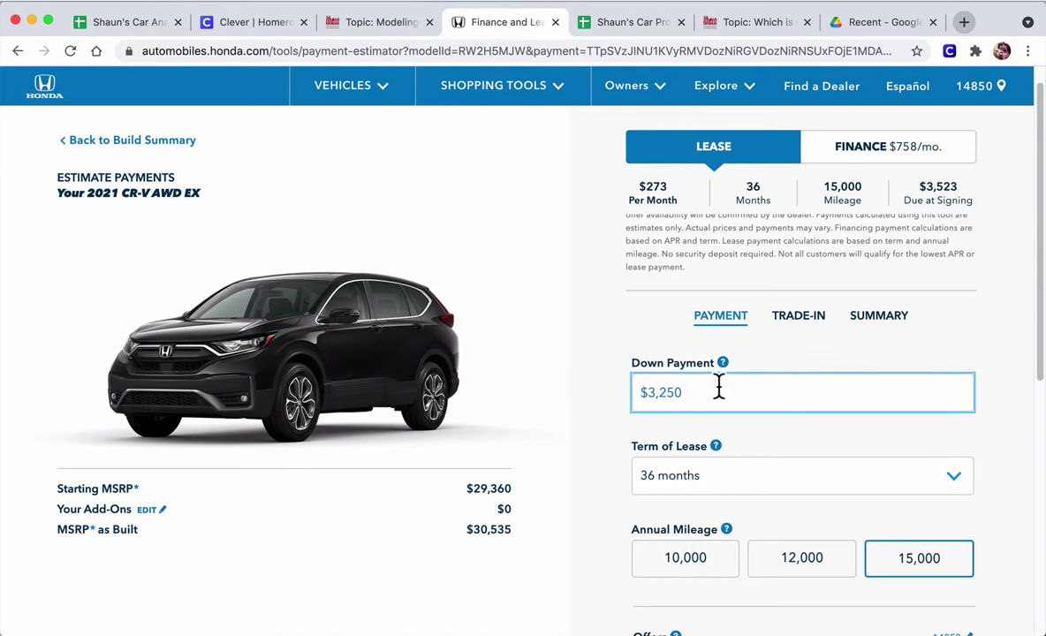
{"action": "key", "text": "BackSpace"}
{"action": "key", "text": "BackSpace"}
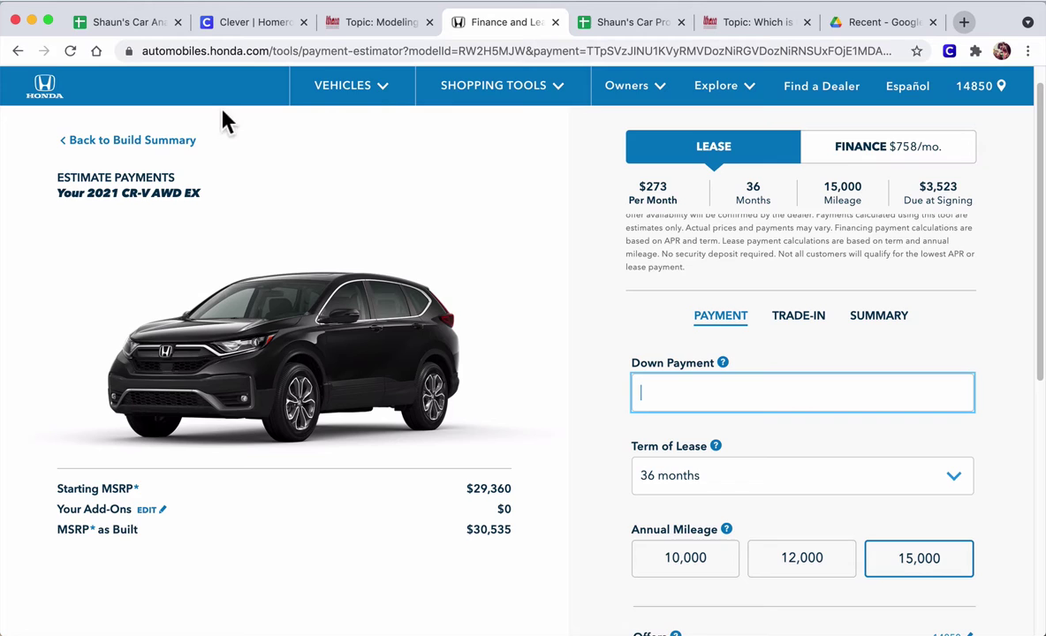
{"action": "left_click", "coordinate": [123, 22]}
{"action": "left_click", "coordinate": [508, 22]}
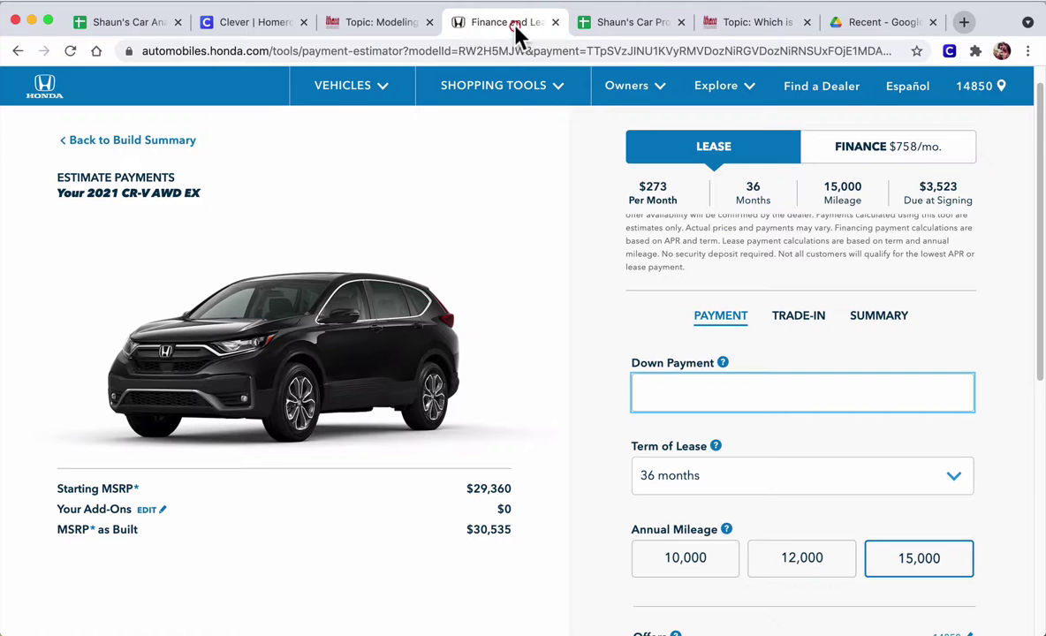
{"action": "type", "text": "2,750"}
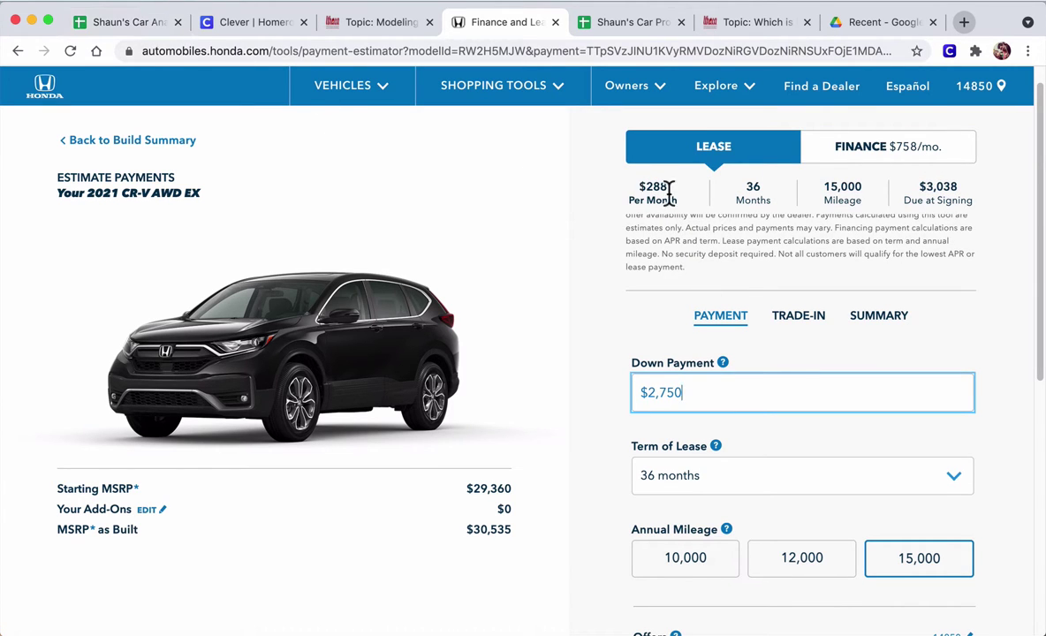
{"action": "left_click", "coordinate": [84, 21]}
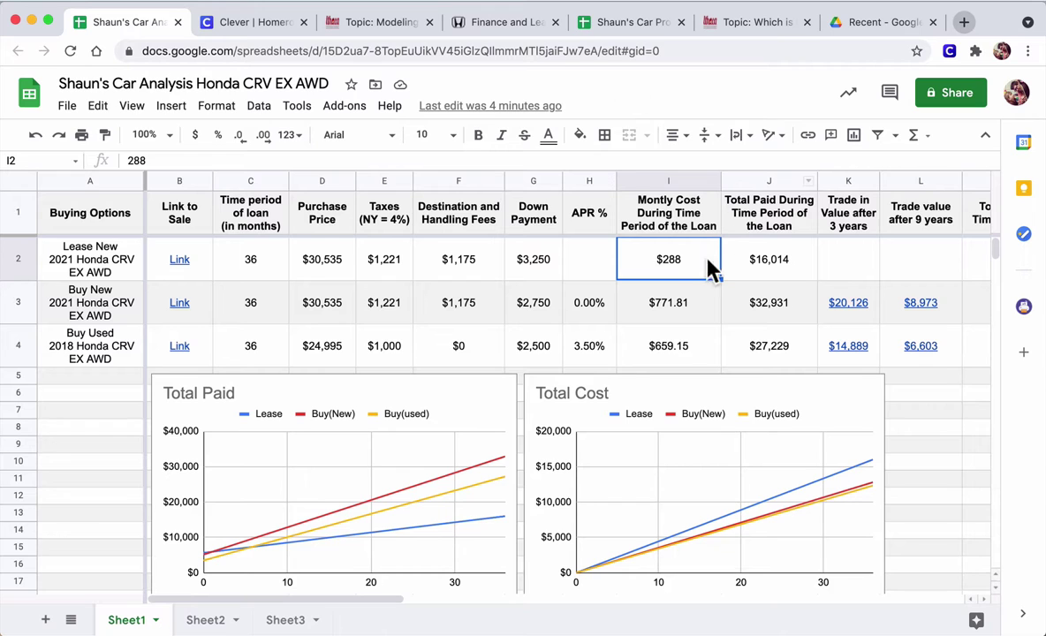
{"action": "left_click", "coordinate": [521, 25]}
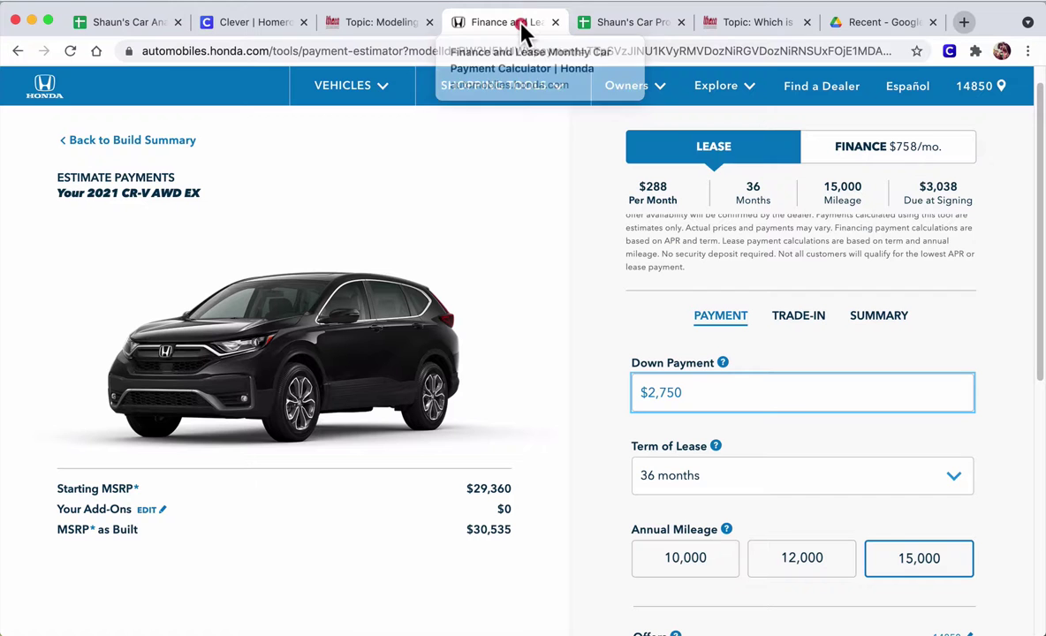
- Set the lease down payment in the Honda estimator back to $3,250
{"action": "left_click", "coordinate": [574, 386]}
{"action": "key", "text": "BackSpace"}
{"action": "key", "text": "BackSpace"}
{"action": "key", "text": "BackSpace"}
{"action": "key", "text": "BackSpace"}
{"action": "key", "text": "BackSpace"}
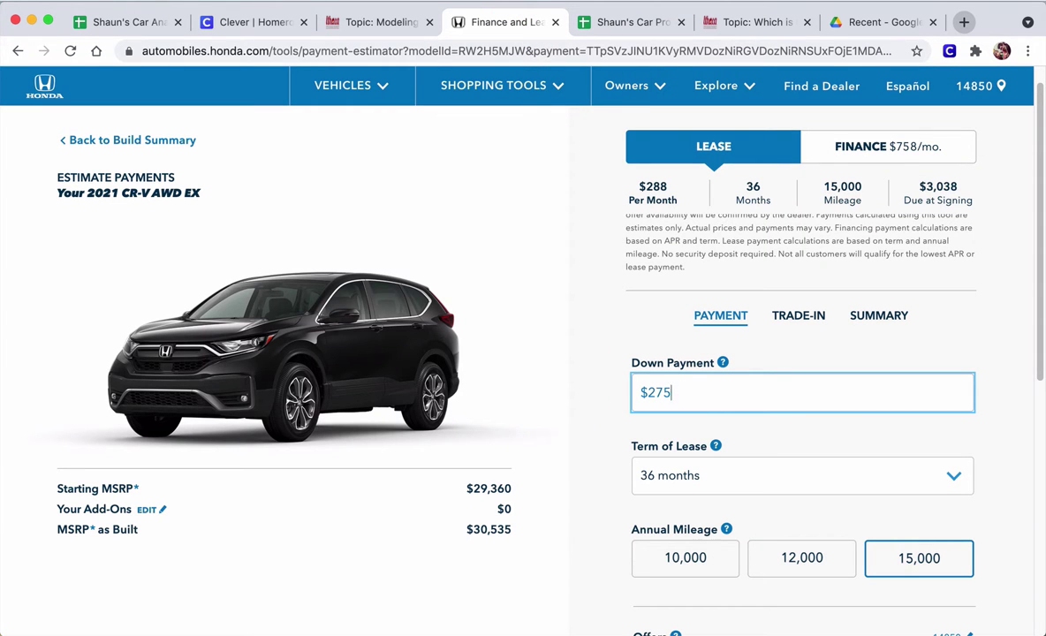
{"action": "type", "text": "3,250"}
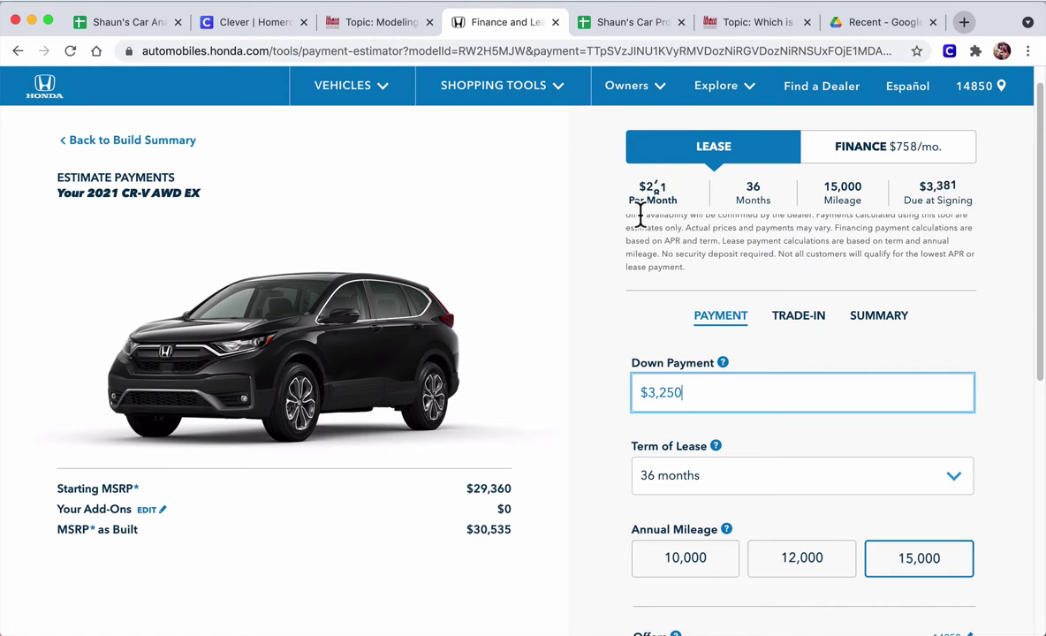
- Enter 274 as the Lease New monthly cost in the Car Project Part 2 sheet
{"action": "left_click", "coordinate": [621, 23]}
{"action": "type", "text": "274"}
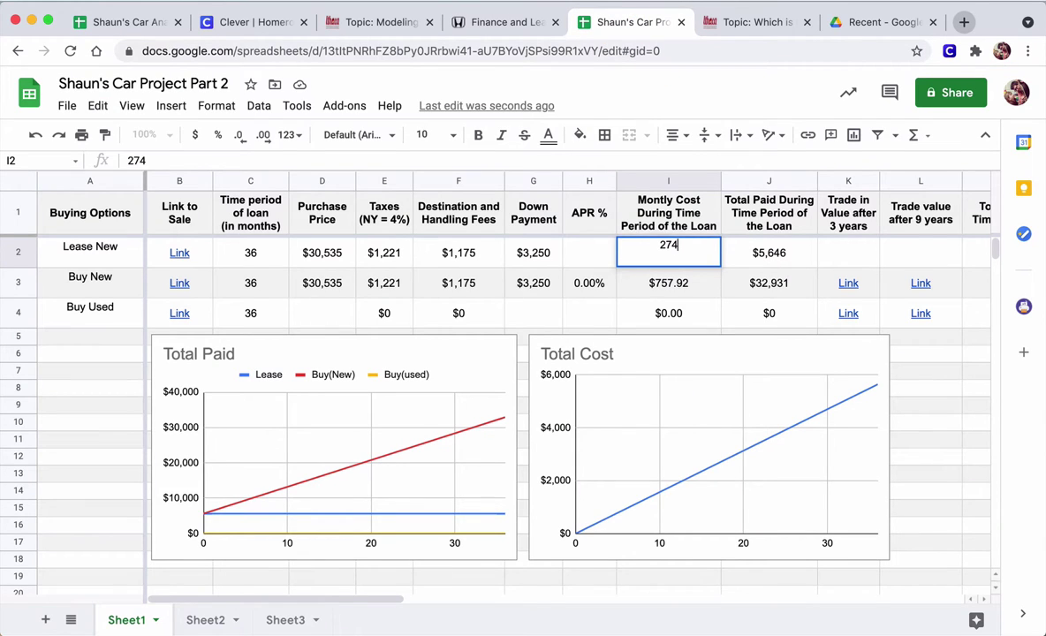
{"action": "key", "text": "Return"}
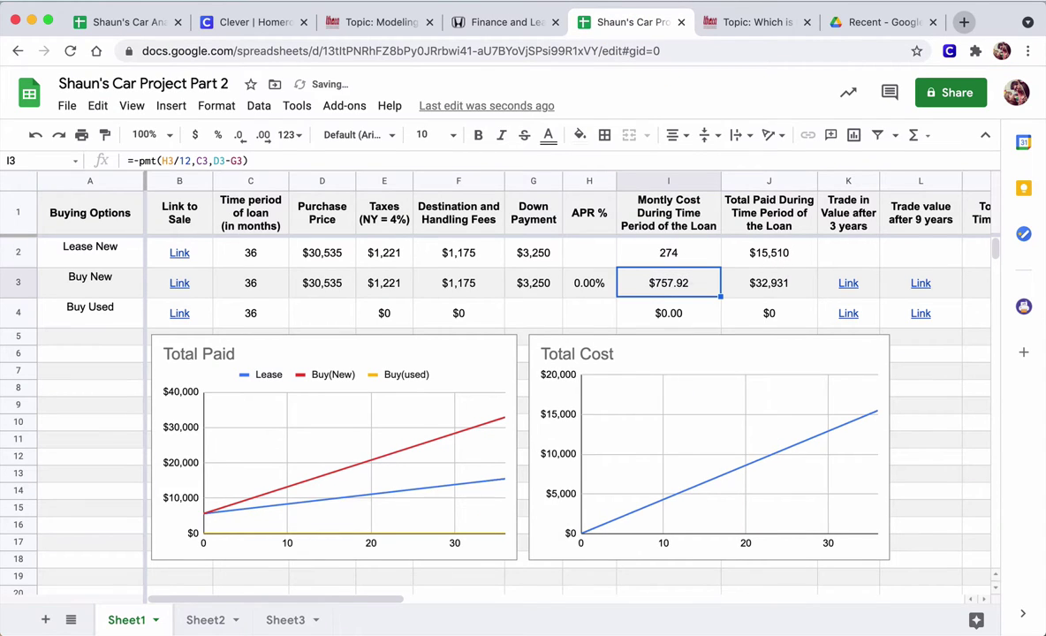
- Examine the monthly cost formulas for Buy New and Buy Used, and check the Buy New amount against the Honda finance estimate
{"action": "key", "text": "Down"}
{"action": "left_click", "coordinate": [671, 290]}
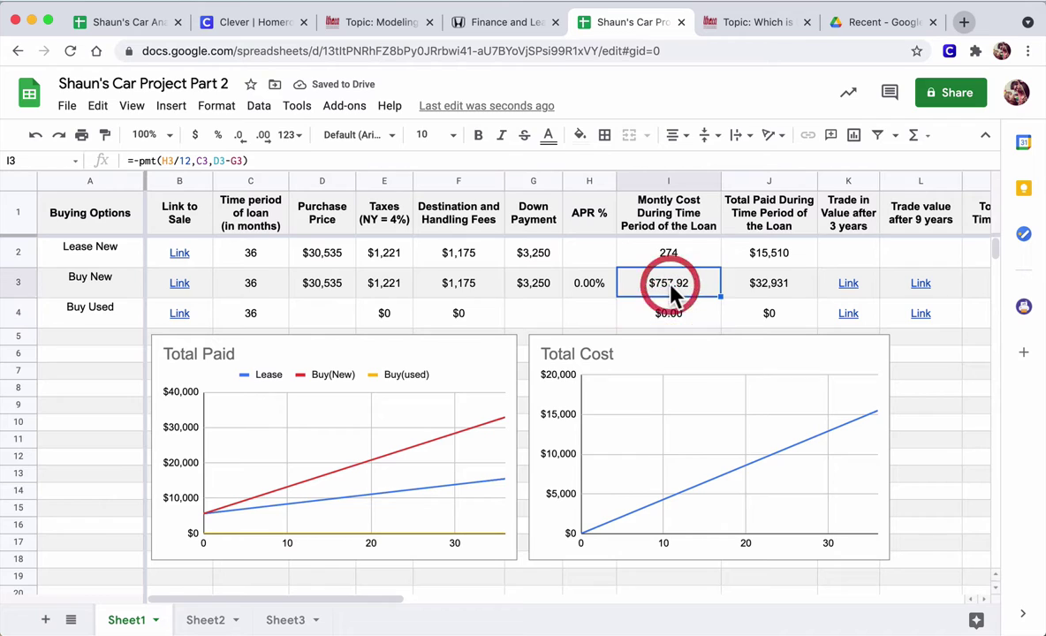
{"action": "left_click", "coordinate": [677, 313]}
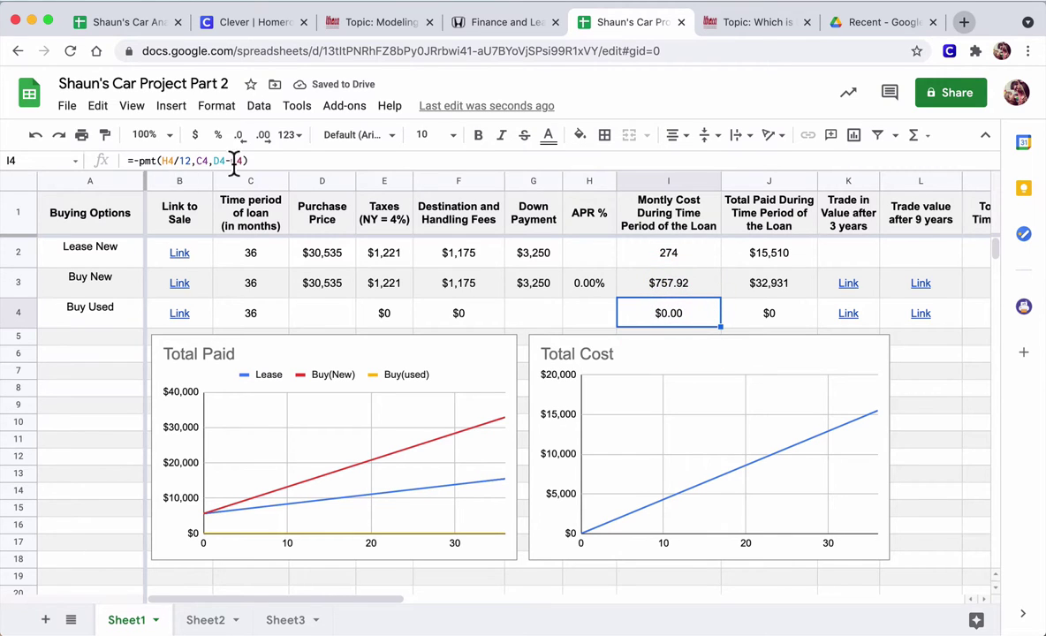
{"action": "left_click", "coordinate": [667, 289]}
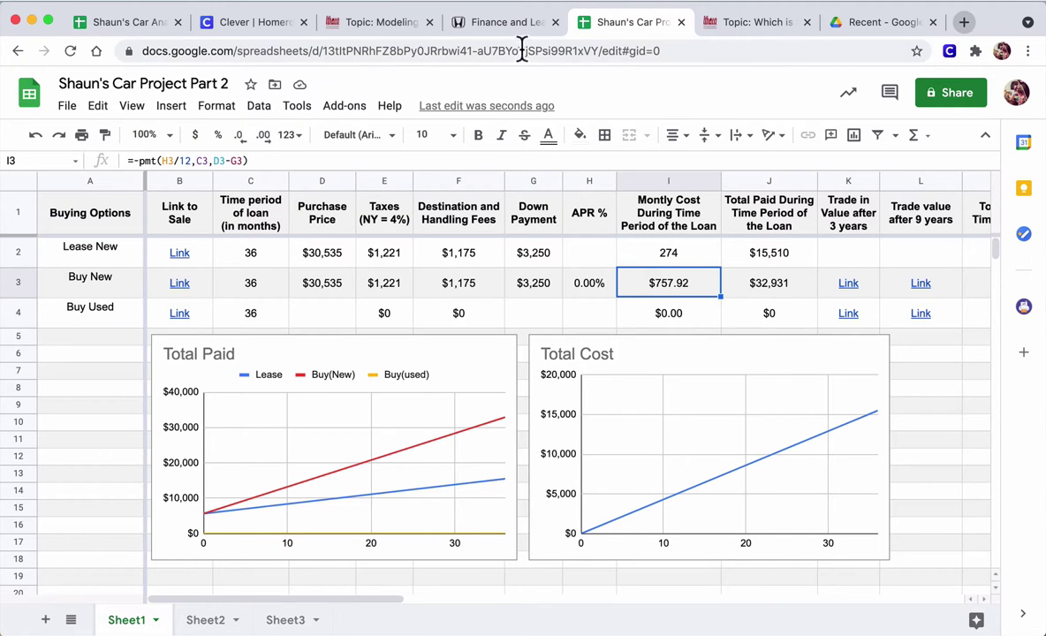
{"action": "left_click", "coordinate": [483, 22]}
{"action": "left_click", "coordinate": [836, 152]}
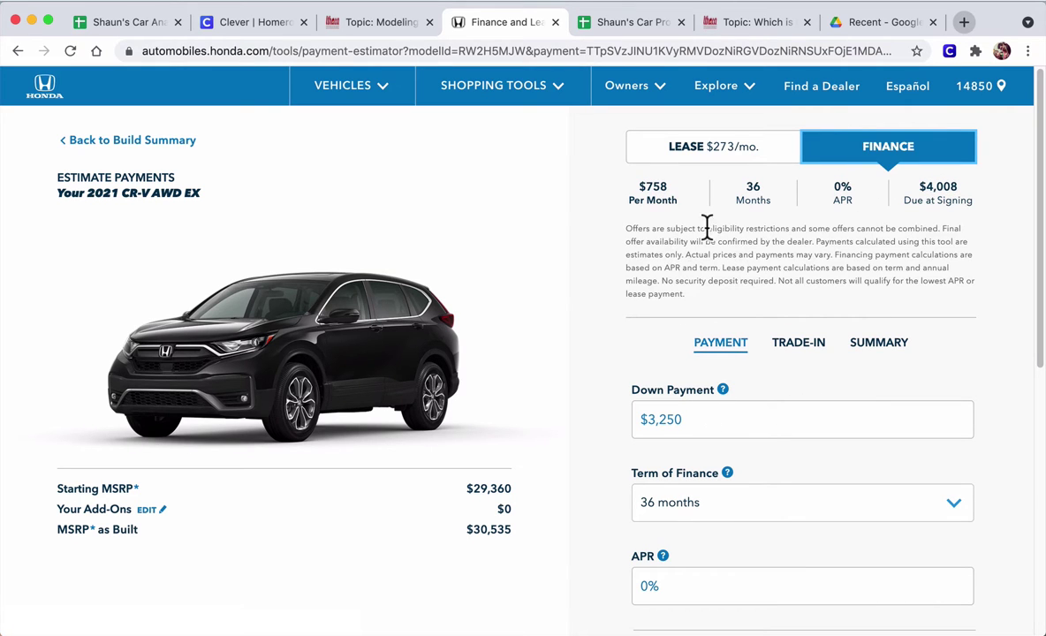
{"action": "left_click", "coordinate": [618, 23]}
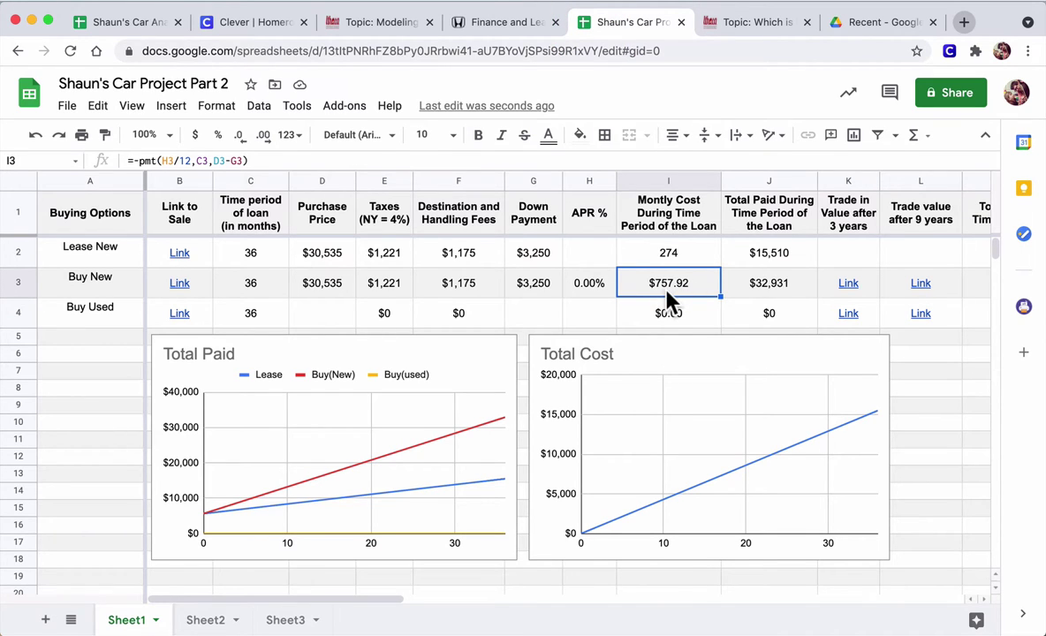
- Test how the Buy New costs respond to APRs such as 1%, 3% and 4%, and restore the APR to 0%
{"action": "left_click", "coordinate": [590, 284]}
{"action": "type", "text": "1"}
{"action": "key", "text": "Return"}
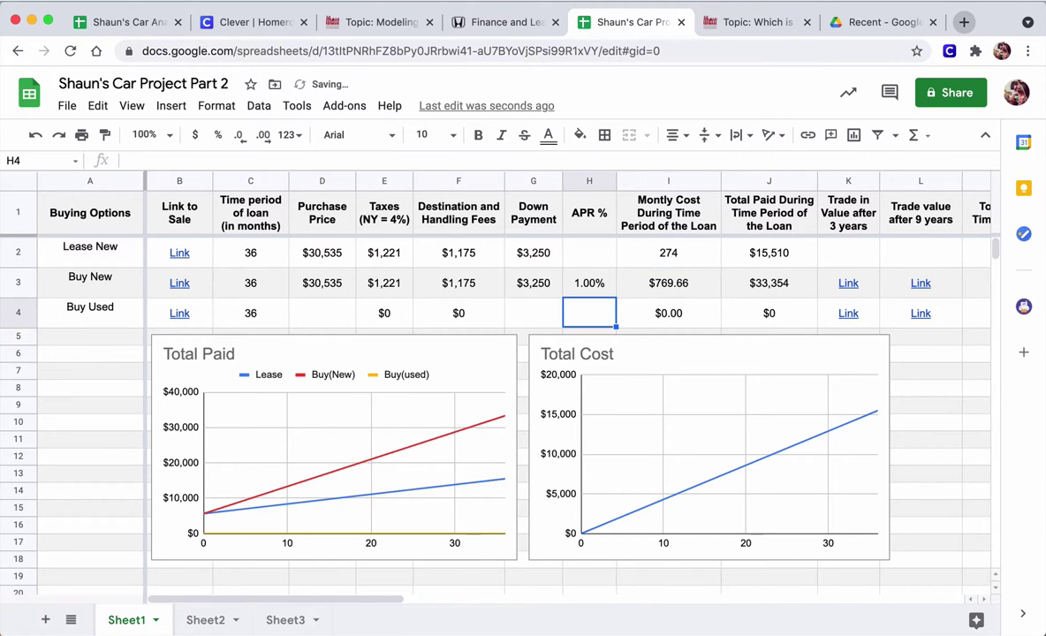
{"action": "left_click", "coordinate": [590, 283]}
{"action": "type", "text": "3"}
{"action": "key", "text": "Return"}
{"action": "left_click", "coordinate": [589, 283]}
{"action": "left_click", "coordinate": [589, 313]}
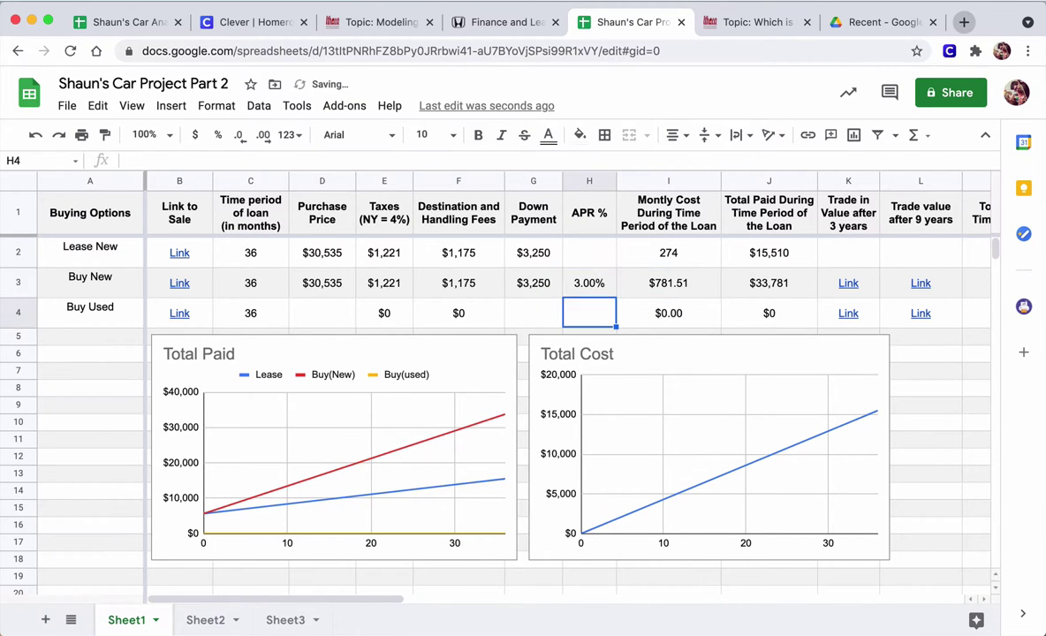
{"action": "left_click", "coordinate": [589, 282]}
{"action": "type", "text": "3.5"}
{"action": "key", "text": "Return"}
{"action": "left_click", "coordinate": [589, 283]}
{"action": "type", "text": "4"}
{"action": "key", "text": "Return"}
{"action": "left_click", "coordinate": [589, 283]}
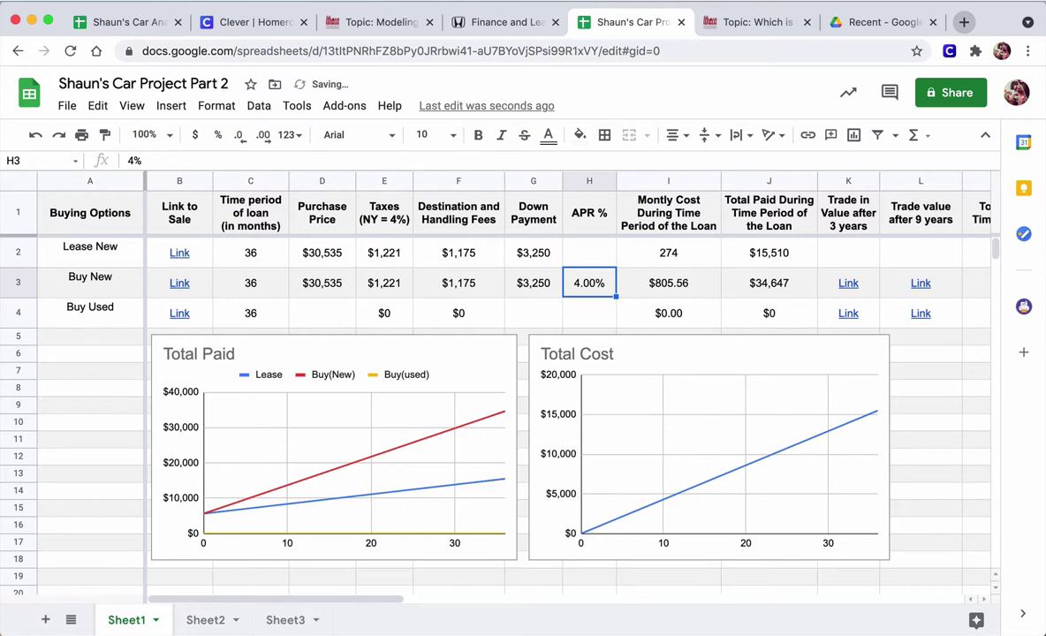
{"action": "type", "text": "0"}
{"action": "key", "text": "Return"}
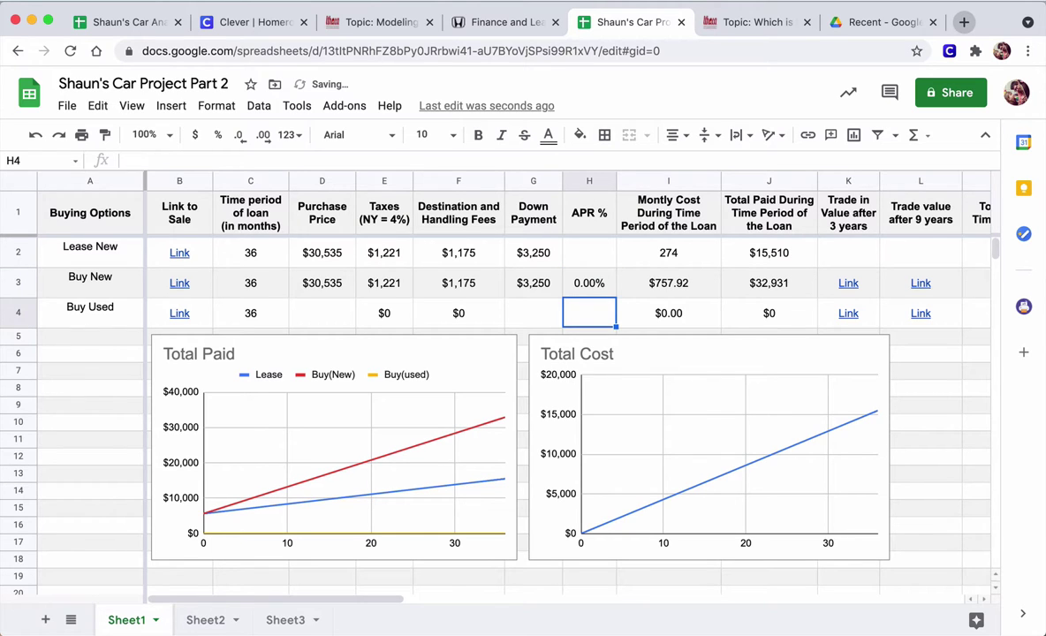
- Format the Lease New monthly cost as rounded currency
{"action": "left_click", "coordinate": [664, 257]}
{"action": "left_click", "coordinate": [249, 106]}
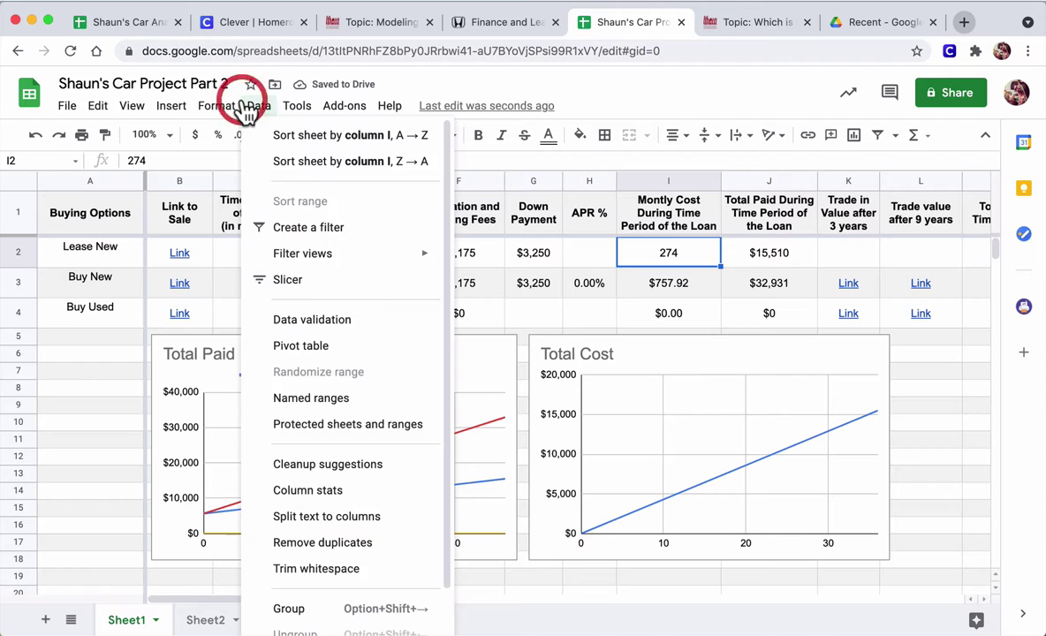
{"action": "mouse_move", "coordinate": [214, 113]}
{"action": "mouse_move", "coordinate": [211, 177]}
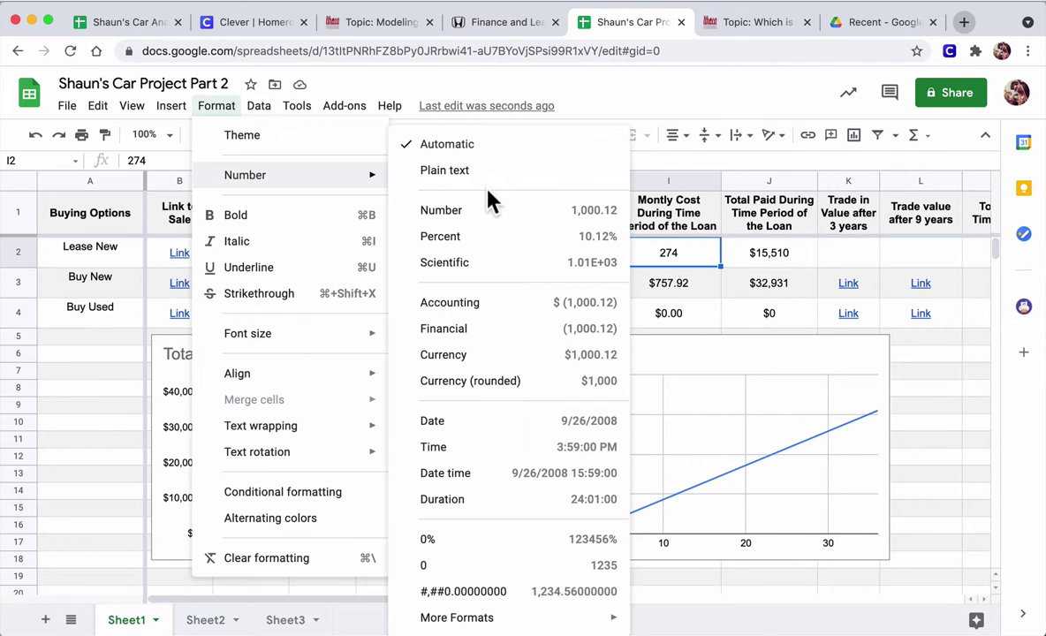
{"action": "left_click", "coordinate": [489, 388]}
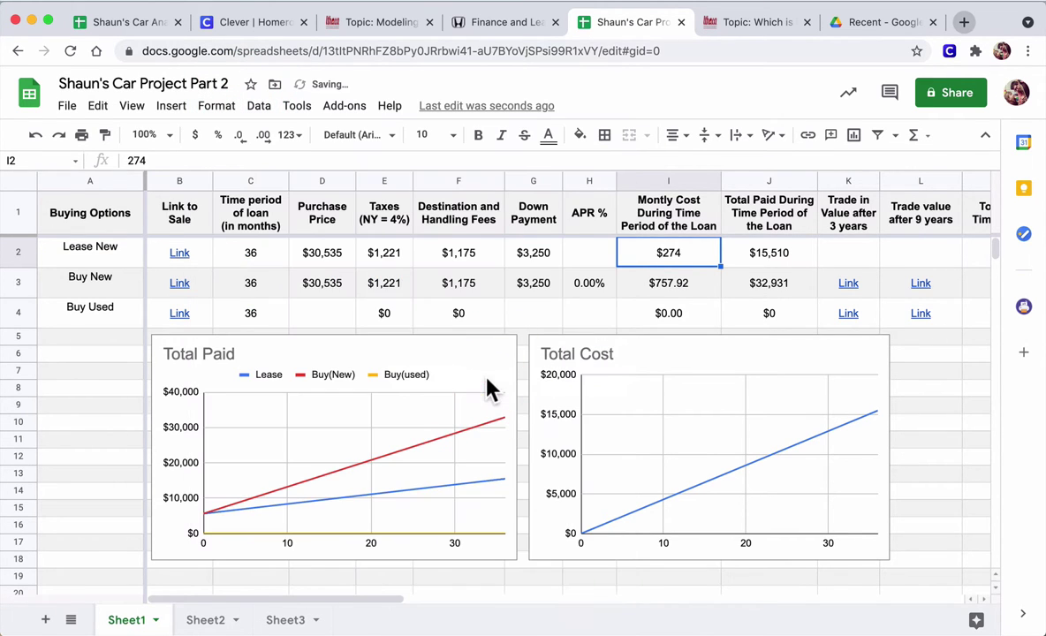
- Format the Lease New monthly cost as currency with two decimal places
{"action": "left_click", "coordinate": [259, 106]}
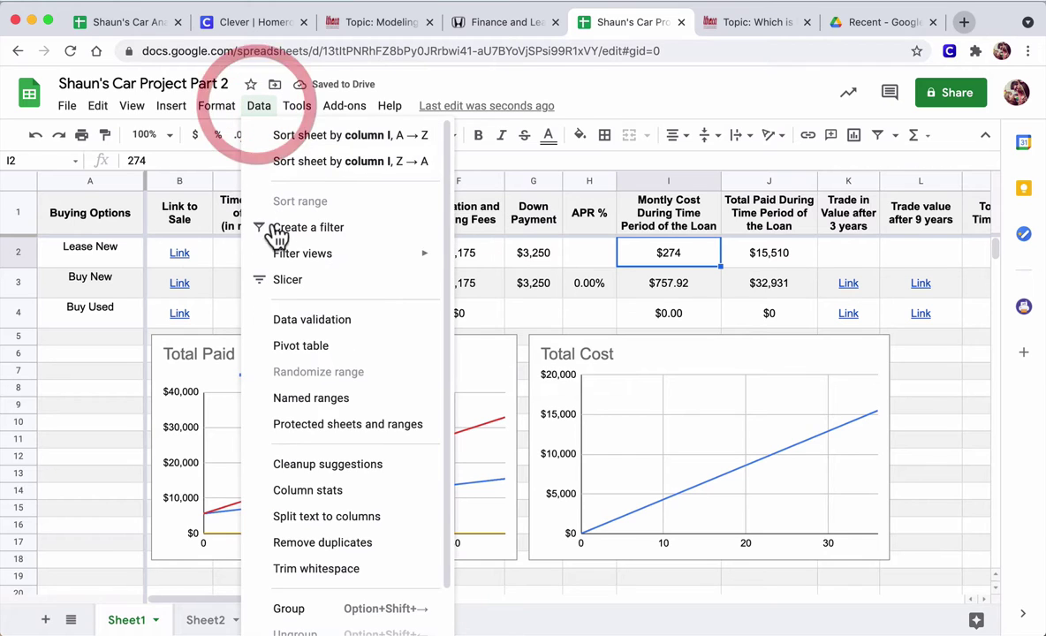
{"action": "mouse_move", "coordinate": [211, 112]}
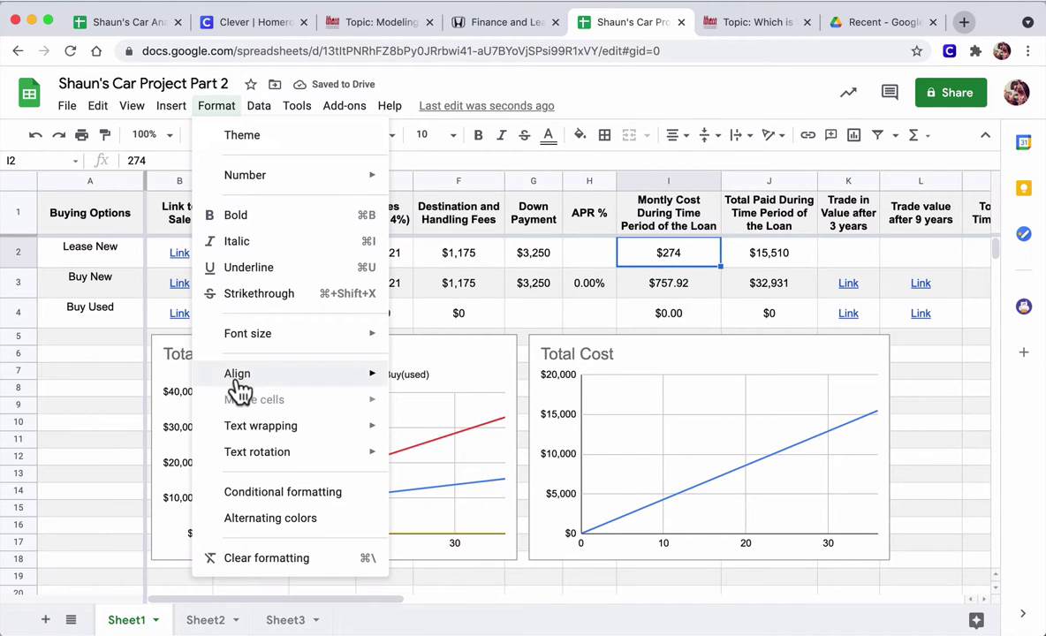
{"action": "mouse_move", "coordinate": [373, 183]}
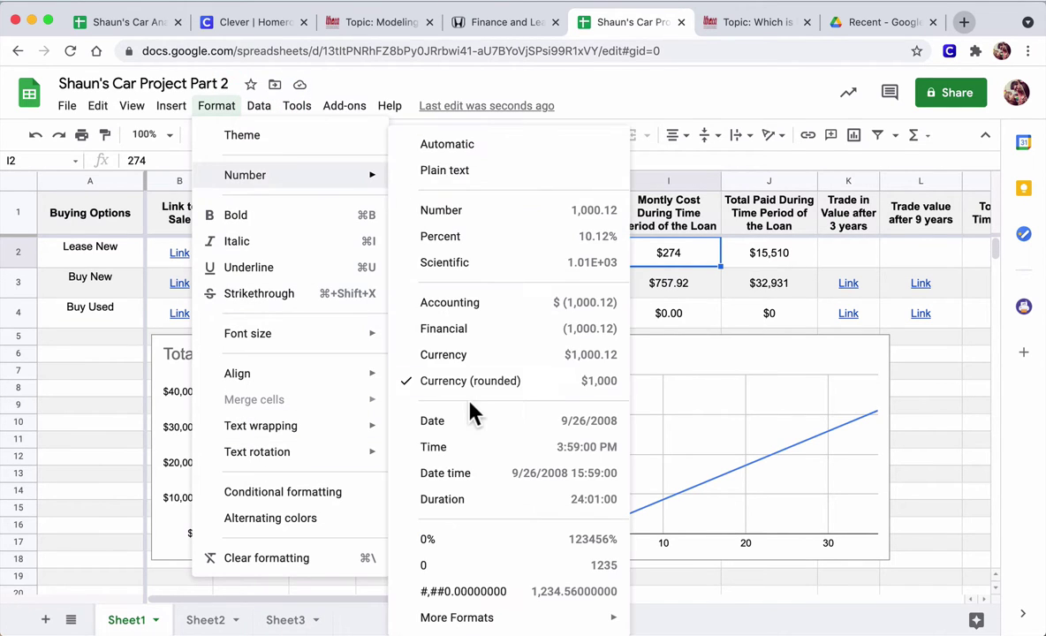
{"action": "left_click", "coordinate": [477, 355]}
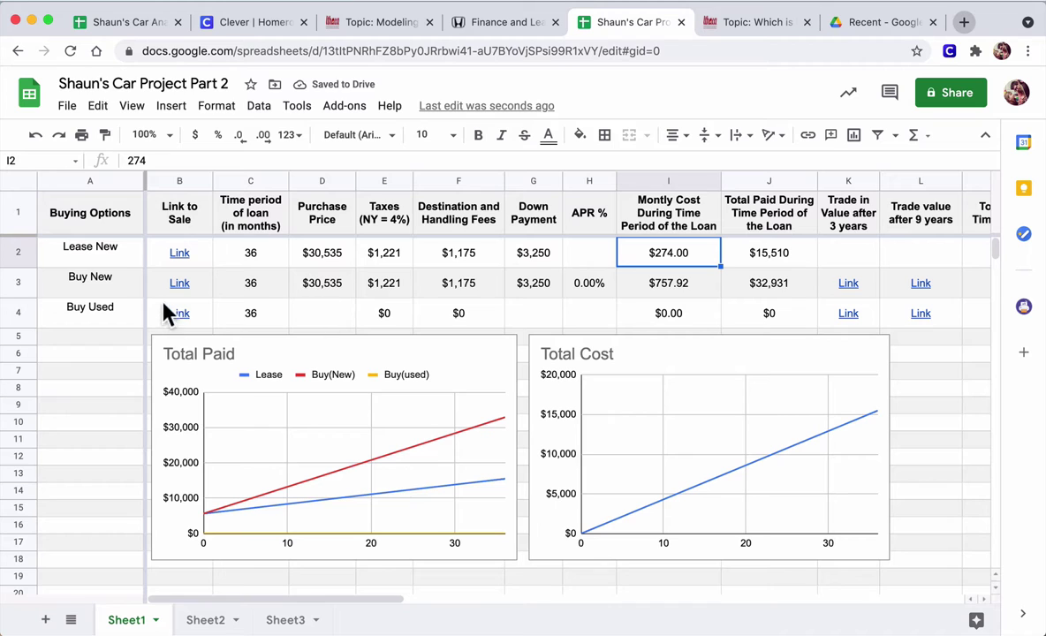
- Copy the three buying option labels from the Honda CRV EX AWD analysis spreadsheet into A2:A4 of the Car Project Part 2 sheet
{"action": "left_click", "coordinate": [96, 256]}
{"action": "left_click", "coordinate": [95, 281]}
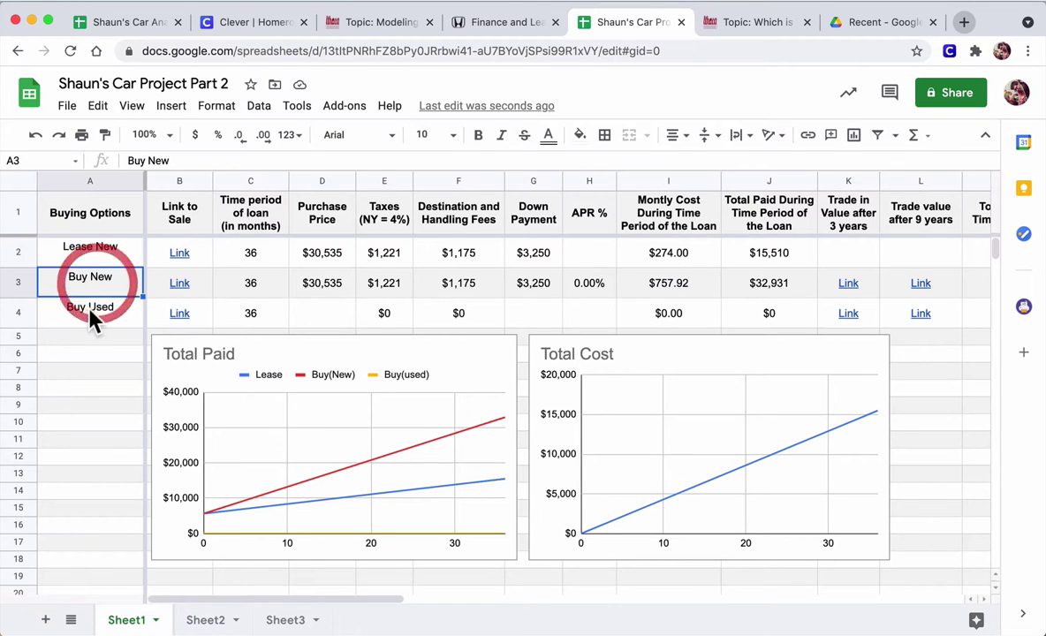
{"action": "left_click", "coordinate": [91, 312]}
{"action": "left_click", "coordinate": [90, 254]}
{"action": "left_click", "coordinate": [93, 281]}
{"action": "left_click", "coordinate": [88, 309]}
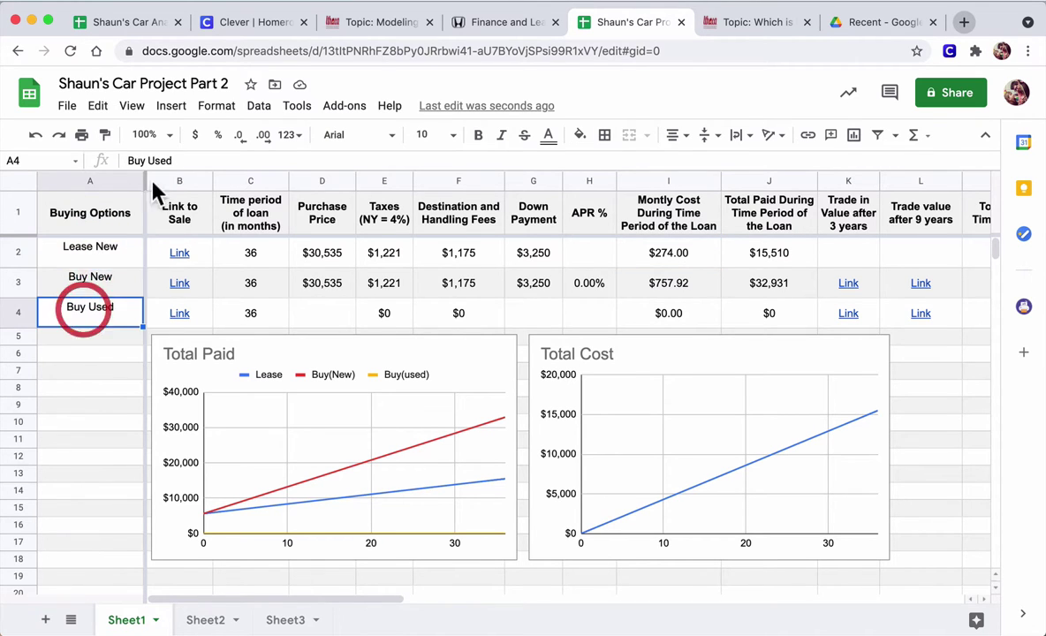
{"action": "left_click", "coordinate": [126, 23]}
{"action": "left_click_drag", "start_coordinate": [93, 259], "coordinate": [88, 354]}
{"action": "key", "text": "ctrl+c"}
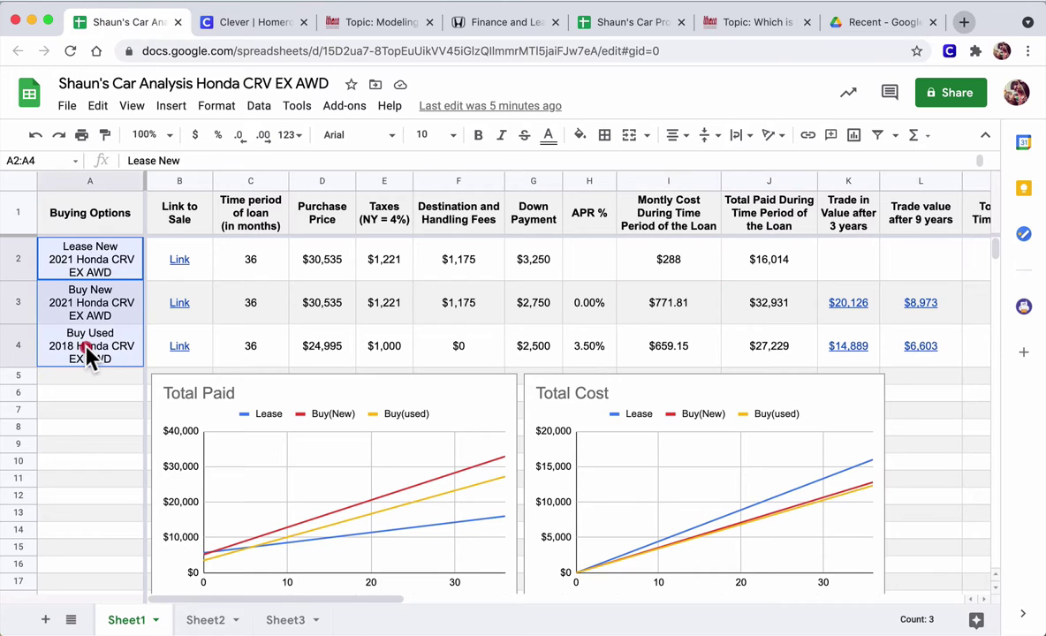
{"action": "left_click", "coordinate": [618, 24]}
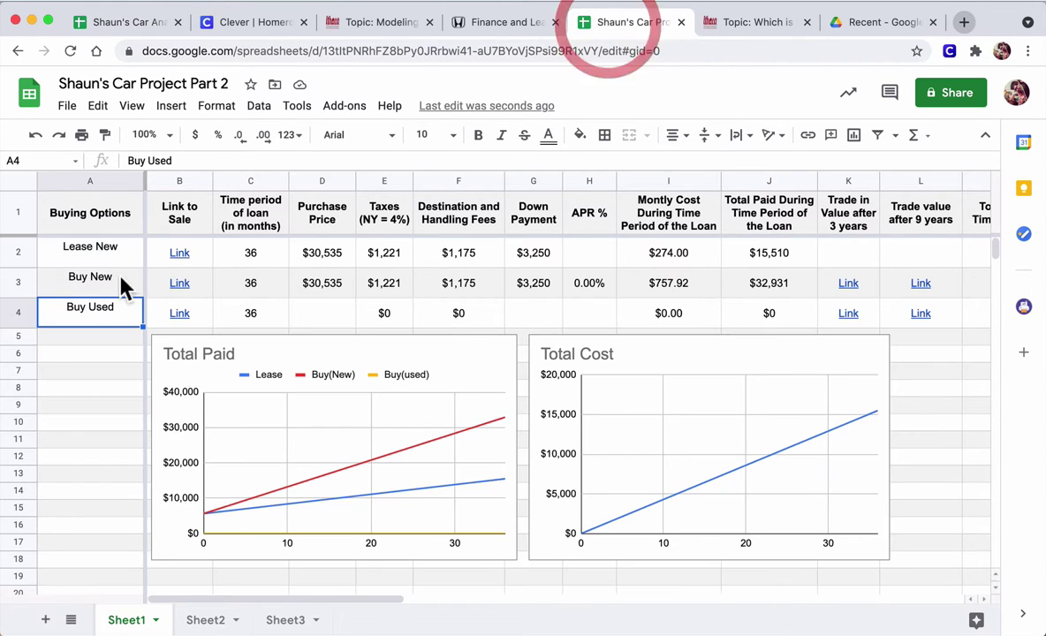
{"action": "left_click", "coordinate": [106, 250]}
{"action": "key", "text": "ctrl+v"}
- Examine the vehicle descriptions, loan period and sale link cells for the Lease New, Buy New and Buy Used options
{"action": "left_click", "coordinate": [88, 259]}
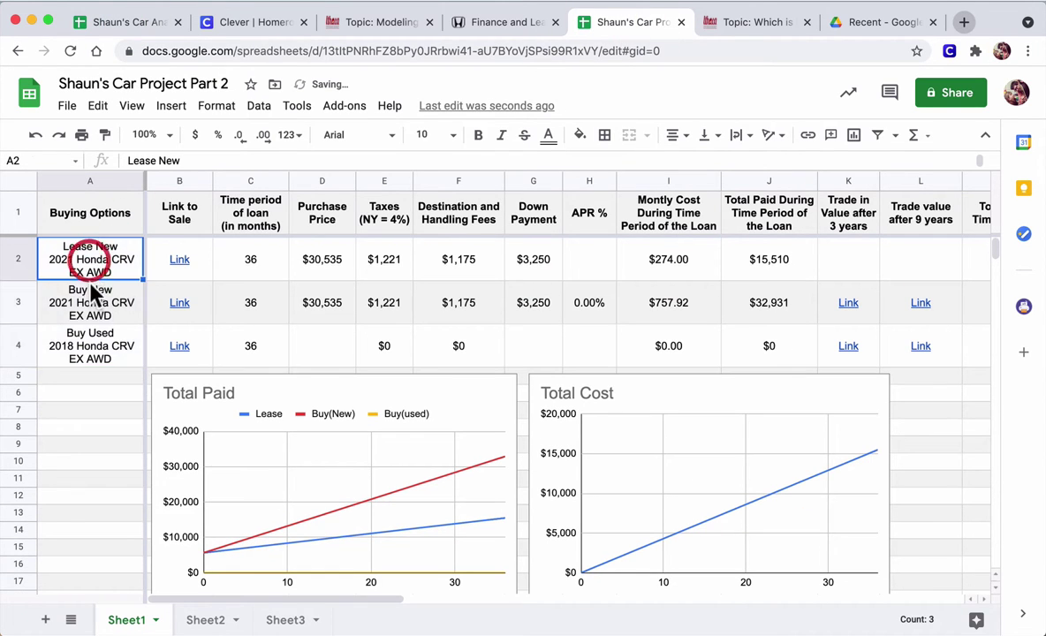
{"action": "left_click", "coordinate": [91, 294]}
{"action": "left_click", "coordinate": [75, 254]}
{"action": "left_click", "coordinate": [78, 293]}
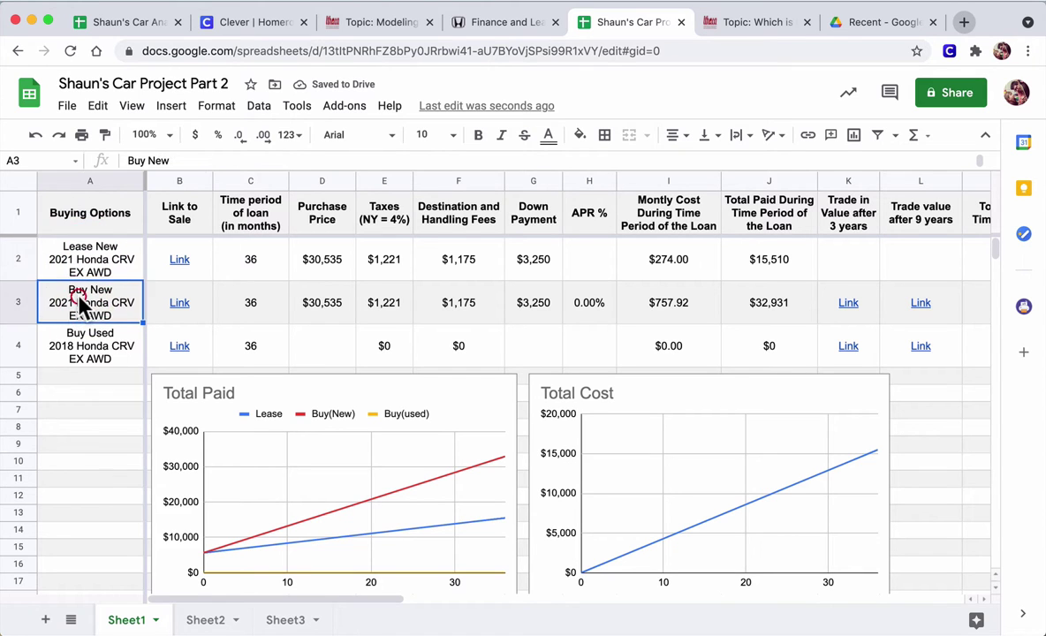
{"action": "left_click", "coordinate": [70, 252]}
{"action": "left_click", "coordinate": [76, 299]}
{"action": "left_click", "coordinate": [91, 338]}
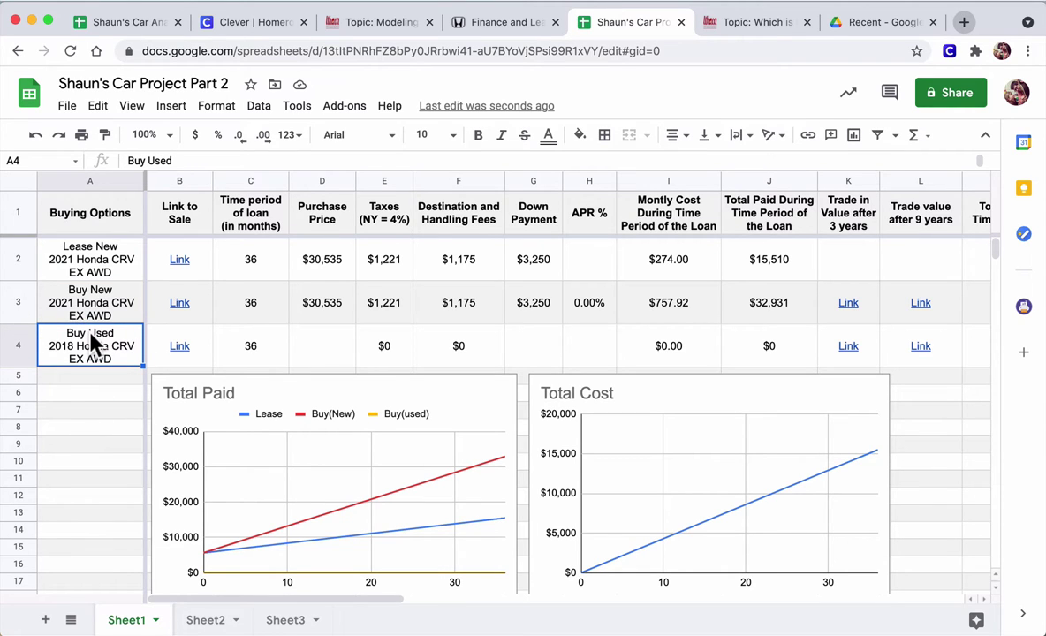
{"action": "left_click", "coordinate": [252, 305]}
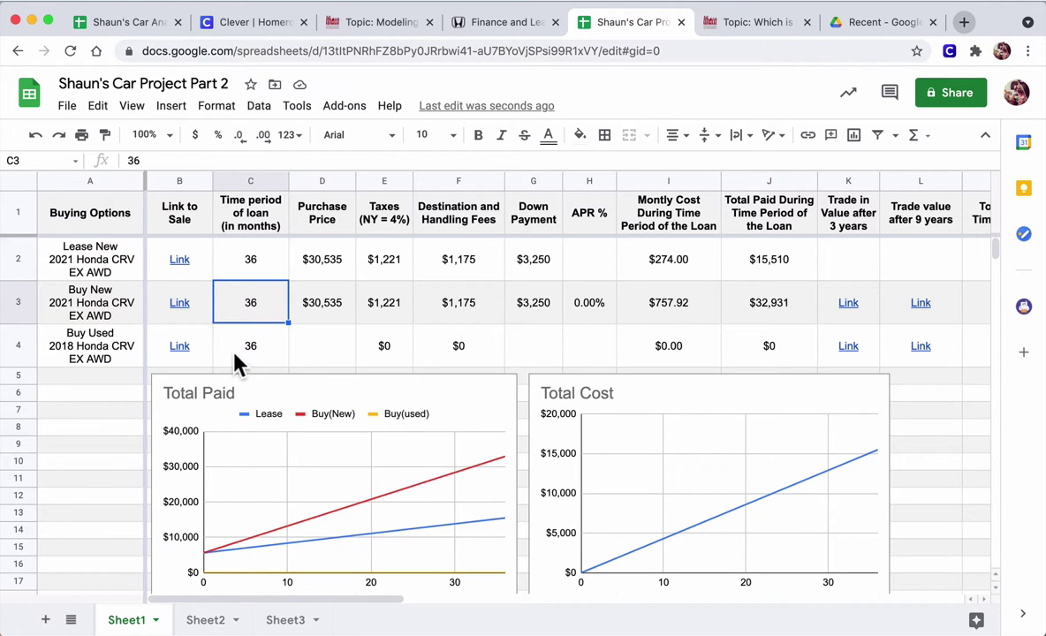
{"action": "left_click", "coordinate": [71, 350]}
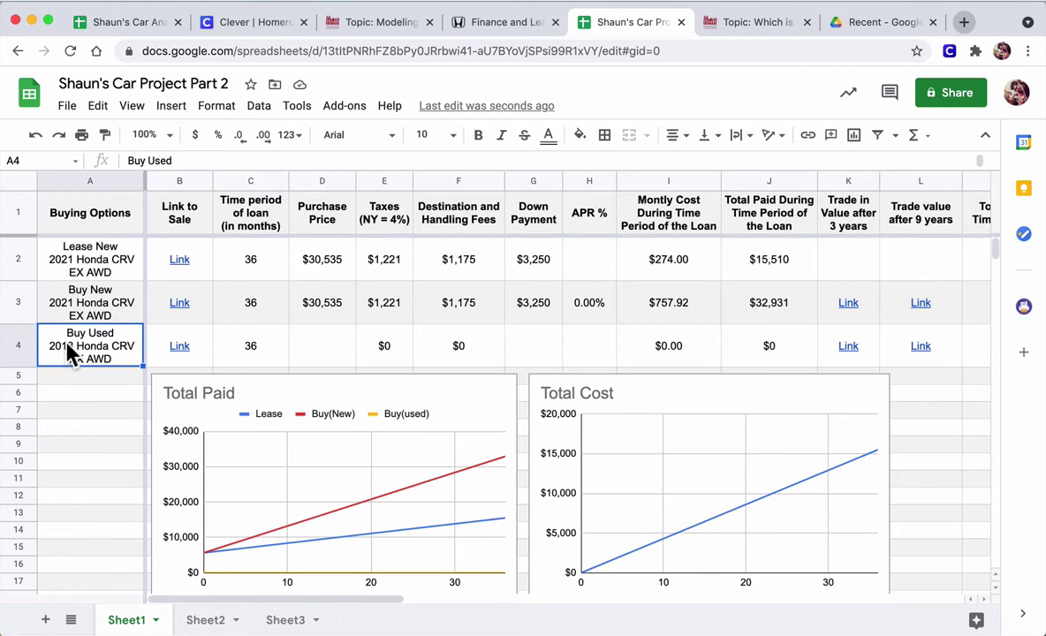
{"action": "left_click", "coordinate": [176, 267]}
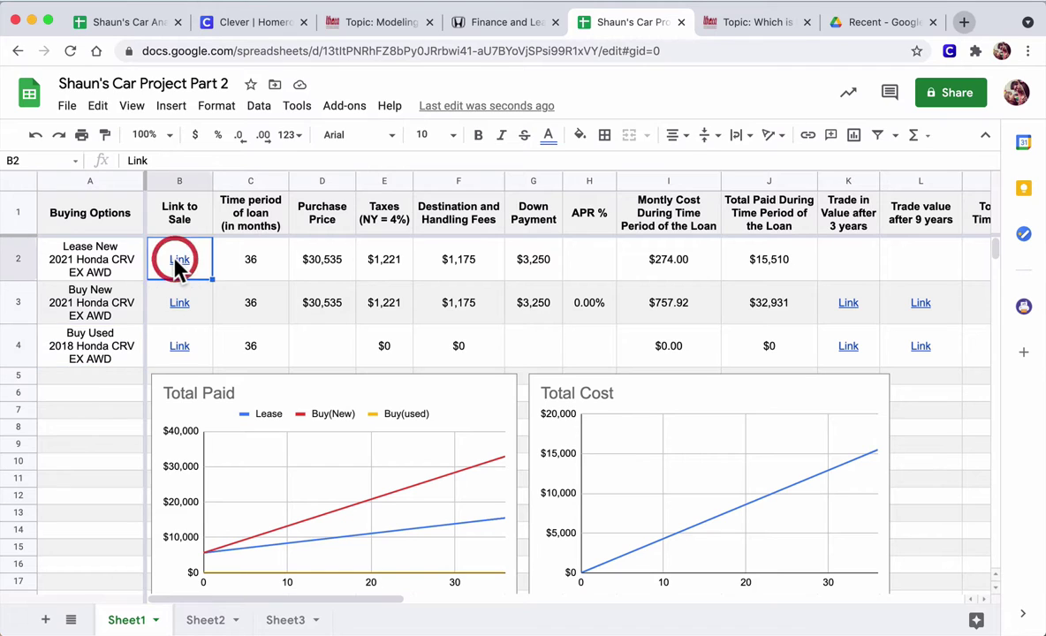
{"action": "left_click", "coordinate": [176, 315]}
{"action": "left_click", "coordinate": [179, 351]}
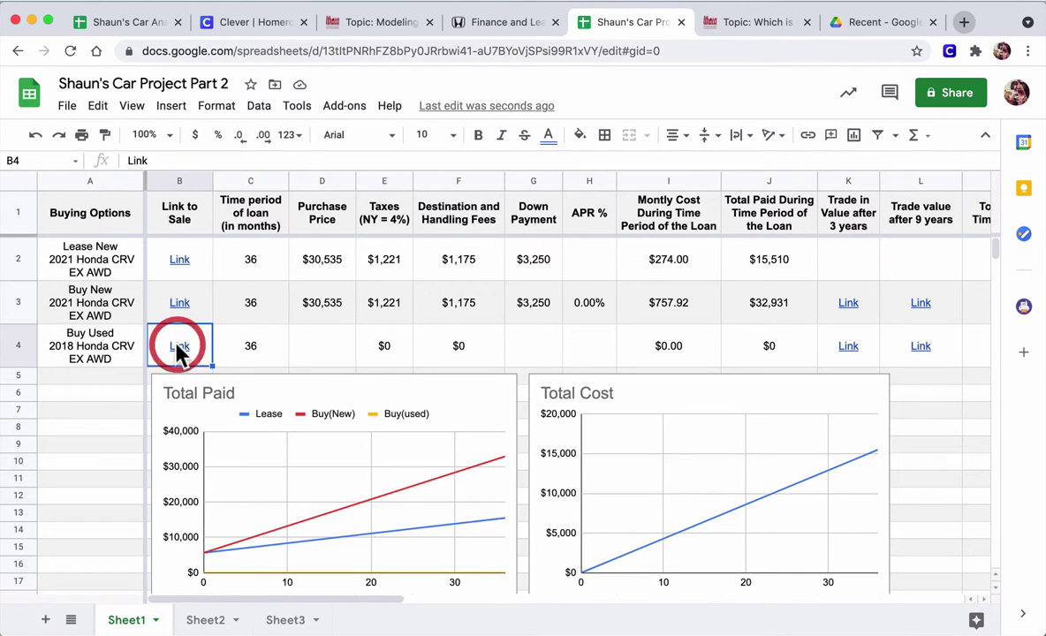
{"action": "left_click", "coordinate": [177, 309]}
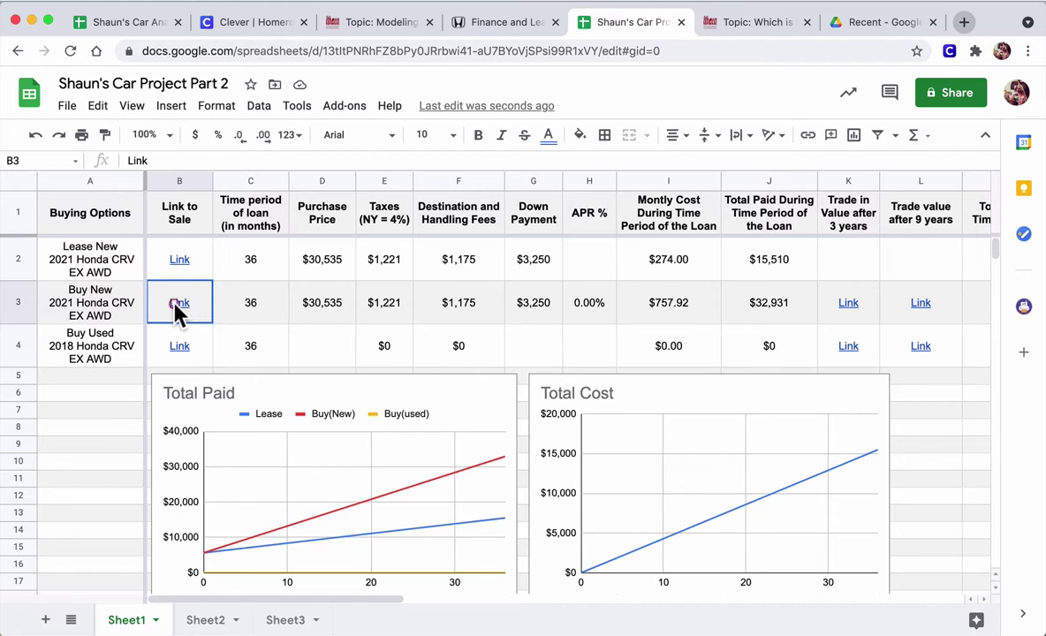
{"action": "left_click", "coordinate": [180, 267]}
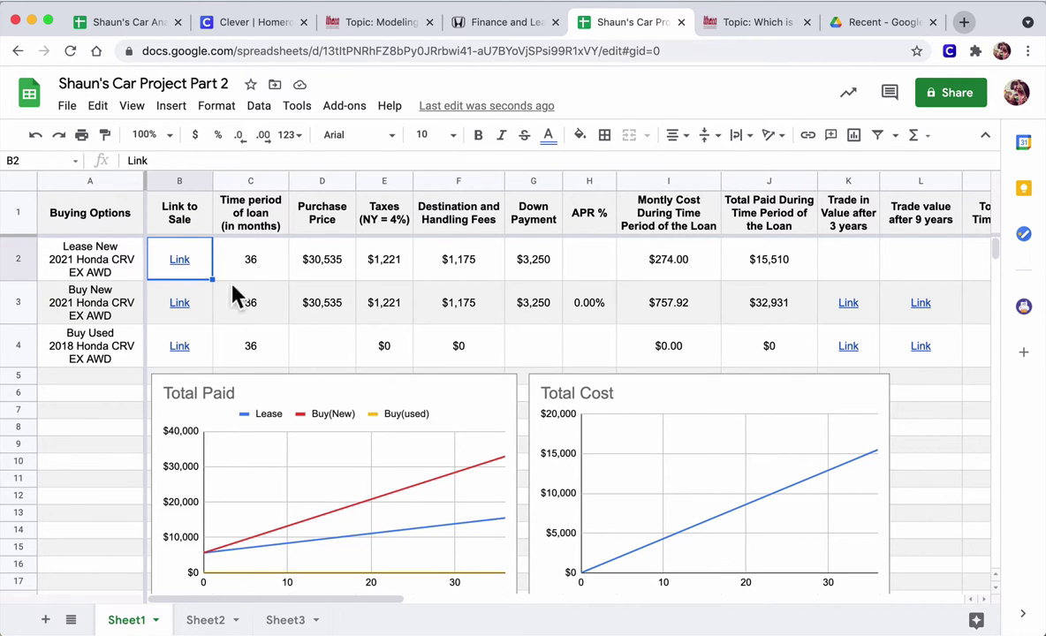
- Replace the Buy New sale link in B3 with the address of the Honda finance payment estimate
{"action": "left_click", "coordinate": [495, 23]}
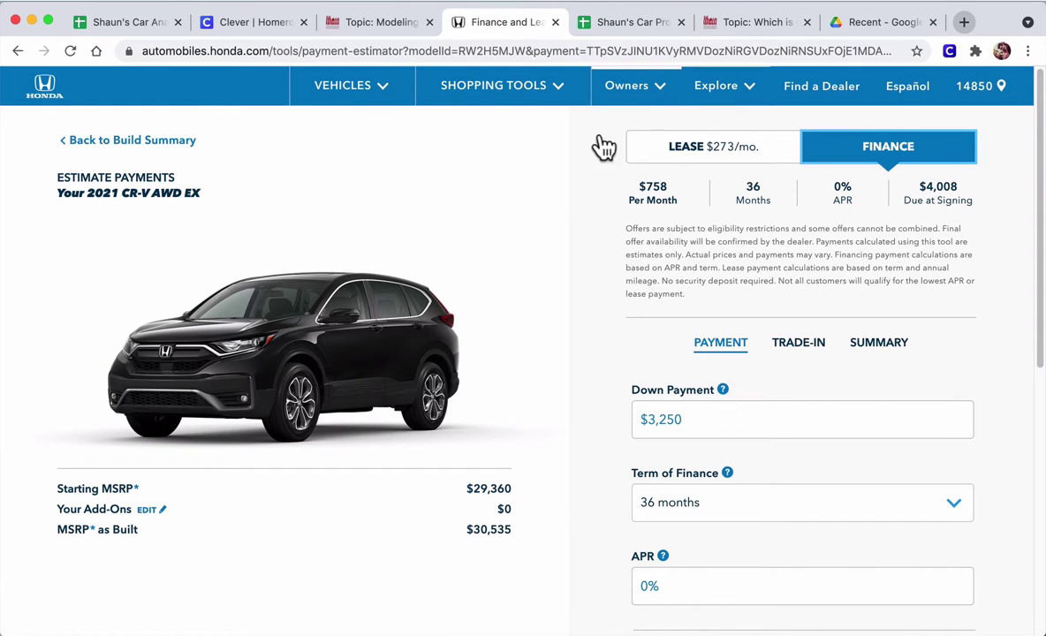
{"action": "left_click", "coordinate": [437, 46]}
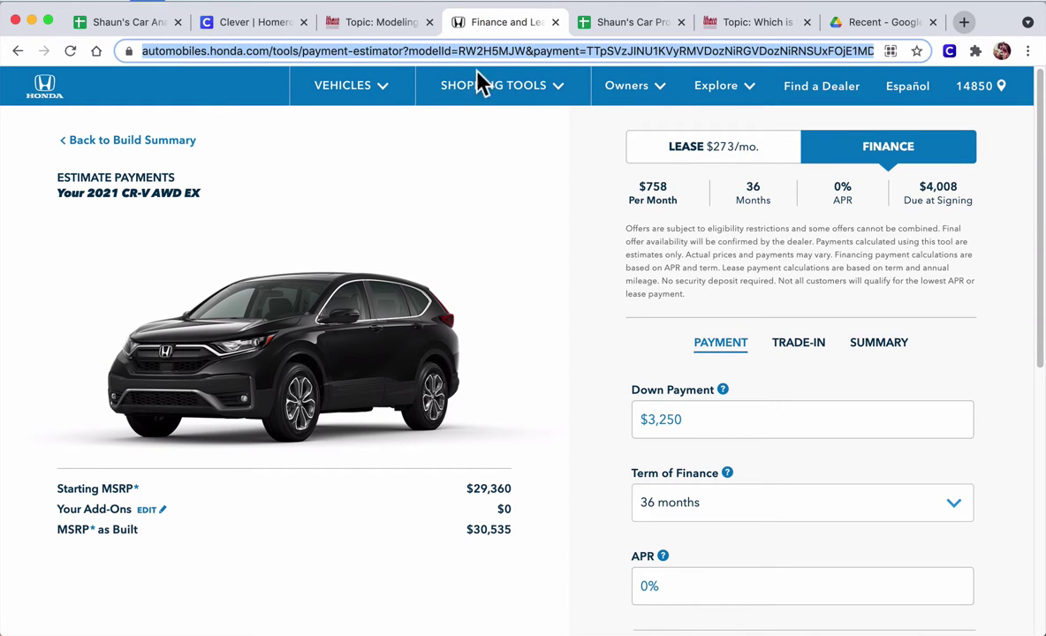
{"action": "left_click", "coordinate": [611, 24]}
{"action": "left_click", "coordinate": [182, 306]}
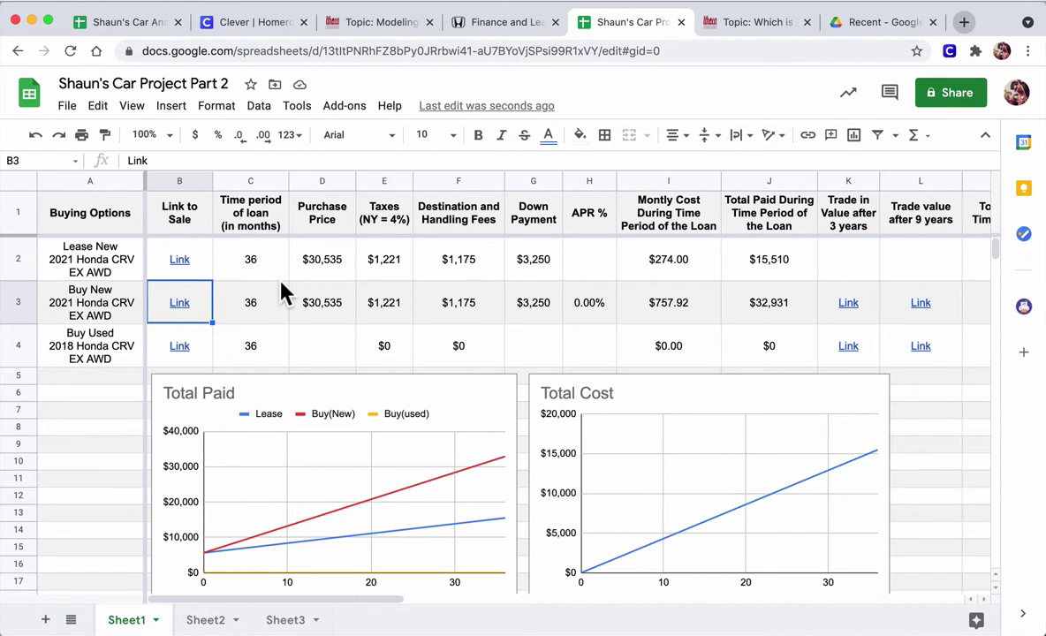
{"action": "key", "text": "ctrl+k"}
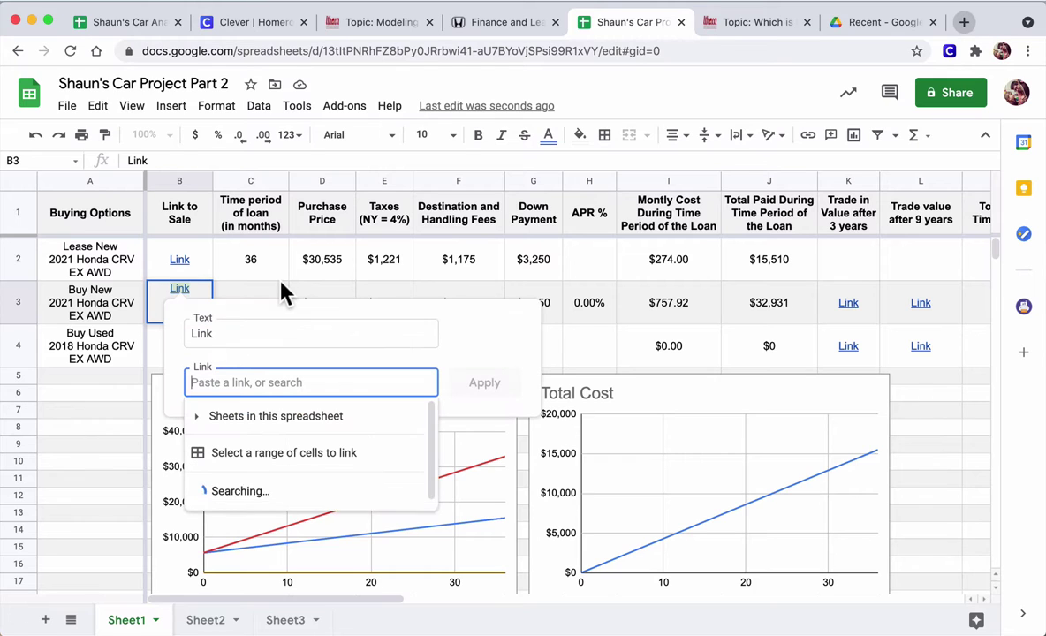
{"action": "key", "text": "ctrl+v"}
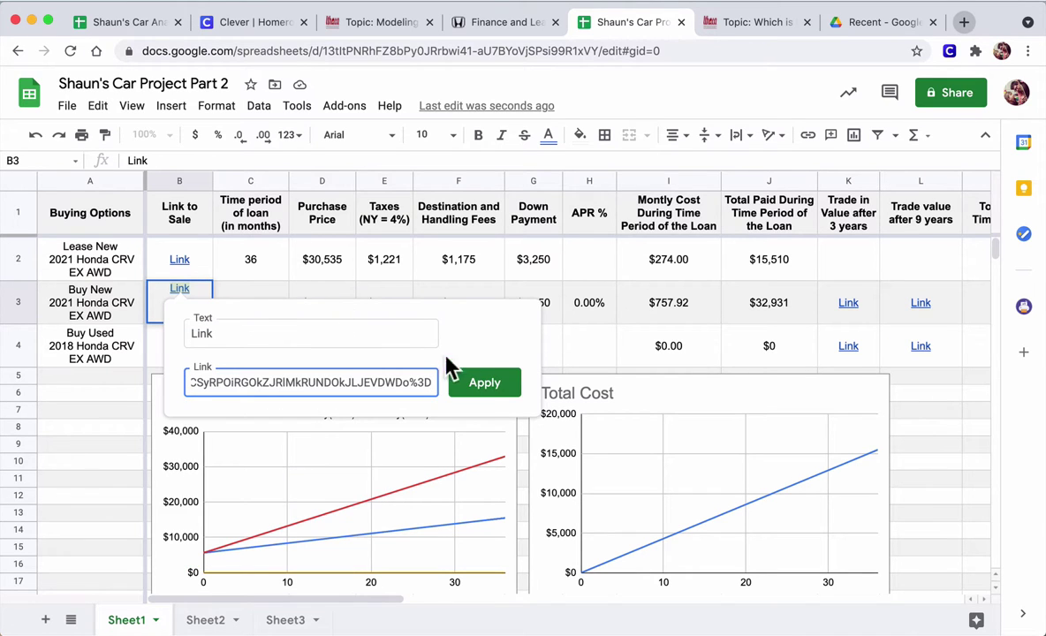
{"action": "left_click", "coordinate": [484, 383]}
{"action": "left_click", "coordinate": [484, 358]}
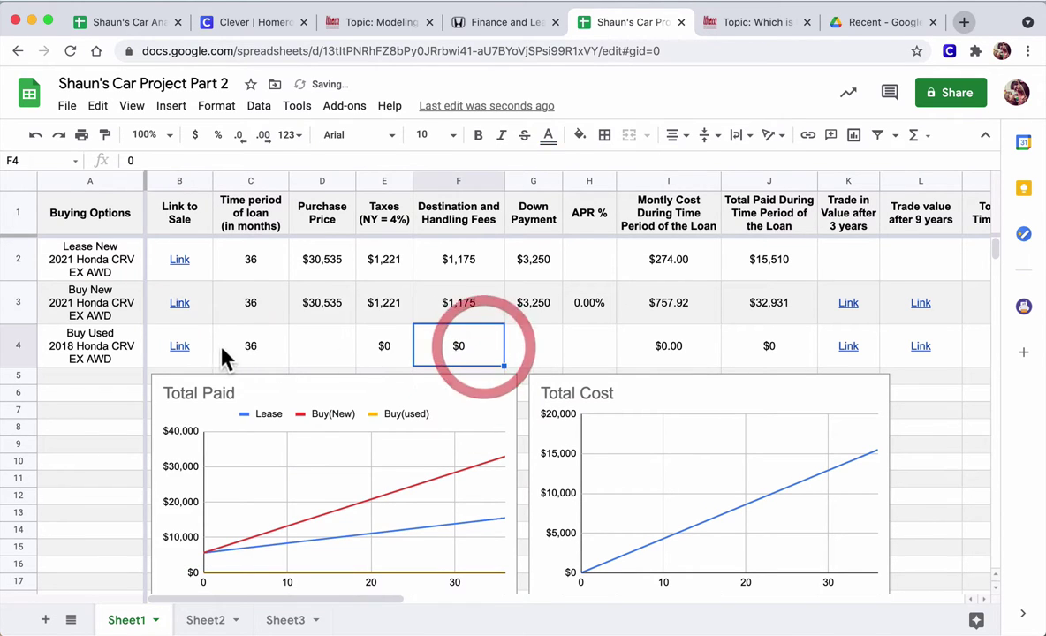
- Switch the Honda payment estimator to the lease estimate and use its address as the Lease New sale link in B2
{"action": "left_click", "coordinate": [183, 347]}
{"action": "left_click", "coordinate": [179, 261]}
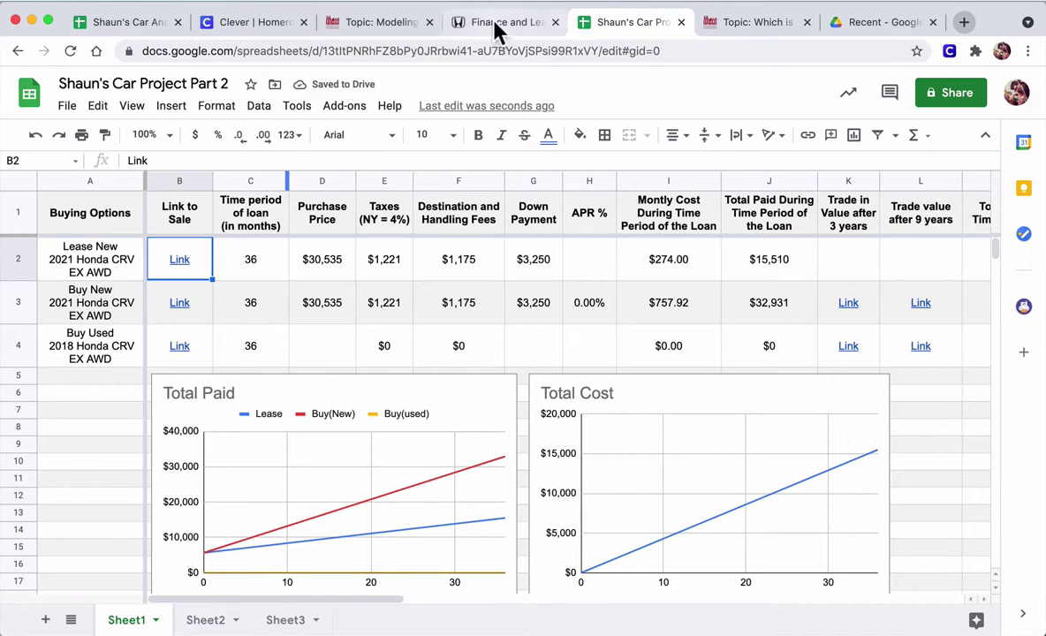
{"action": "left_click", "coordinate": [497, 22]}
{"action": "left_click", "coordinate": [708, 150]}
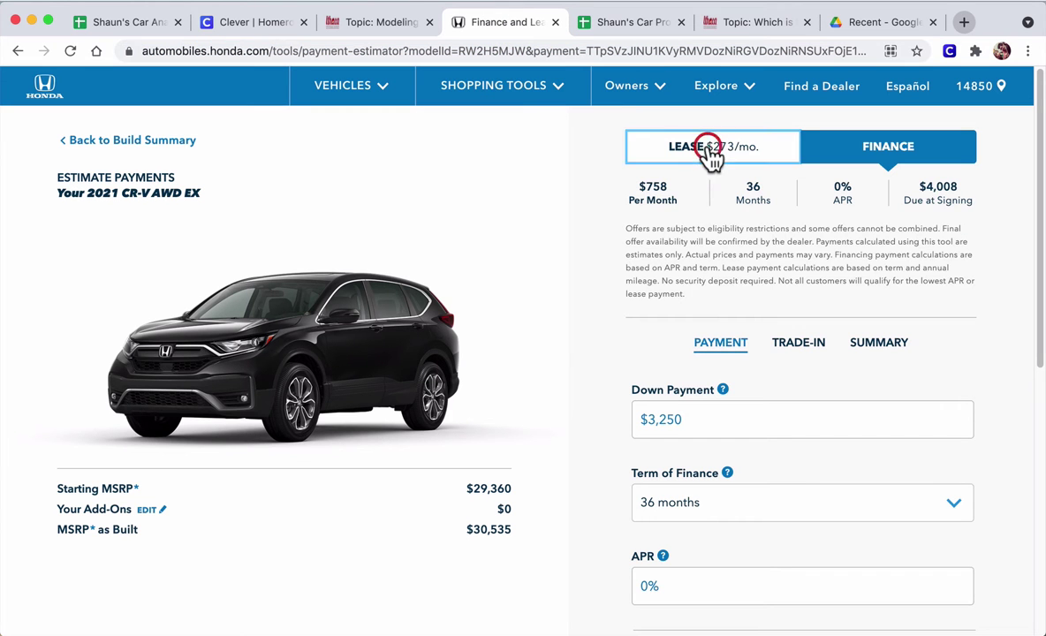
{"action": "left_click", "coordinate": [588, 51]}
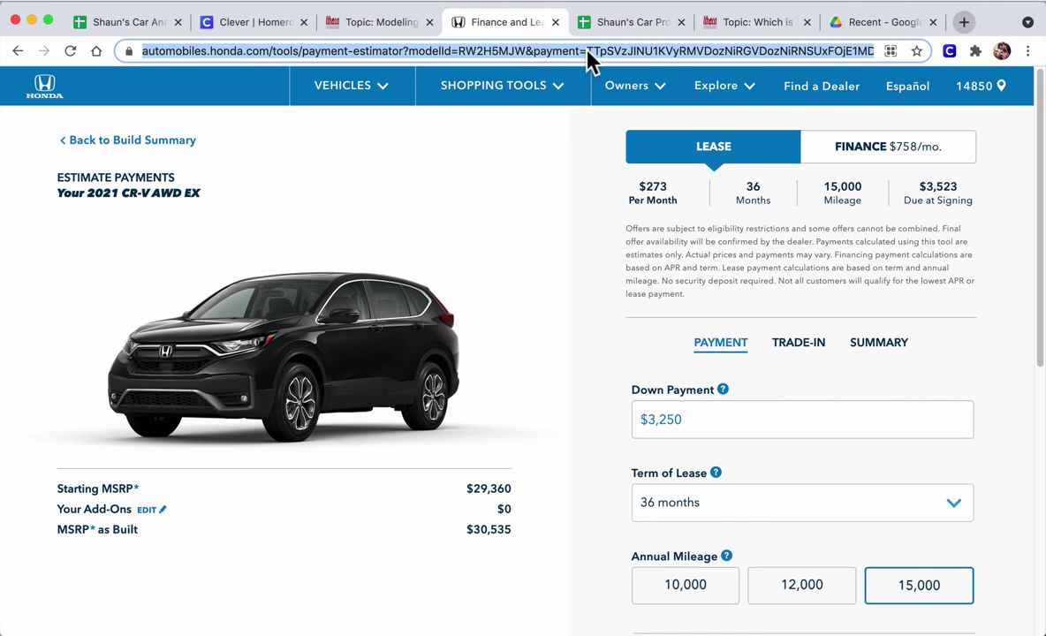
{"action": "left_click", "coordinate": [618, 23]}
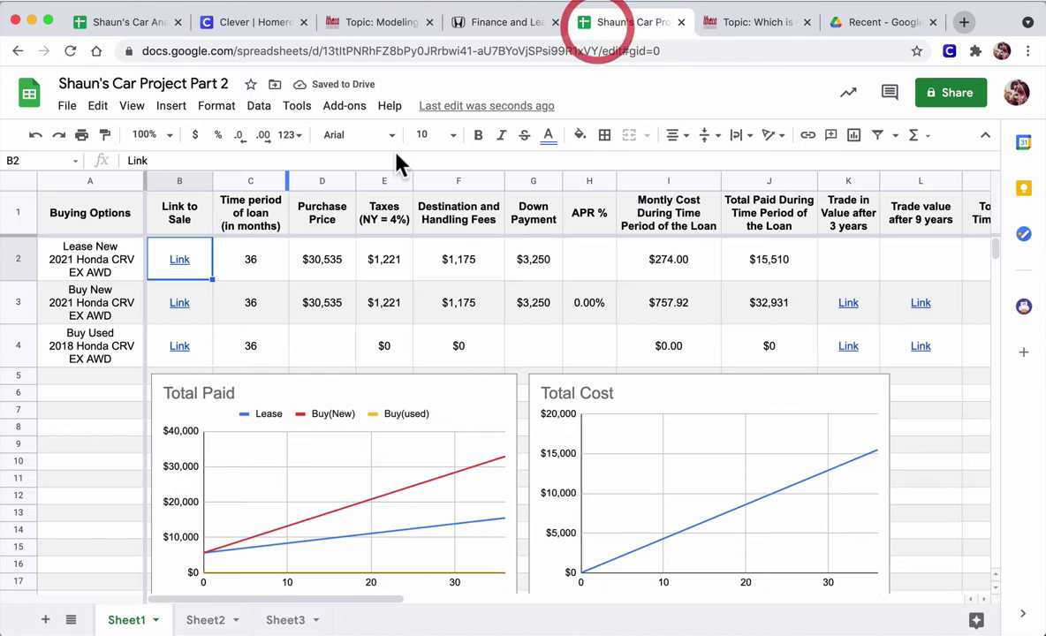
{"action": "key", "text": "ctrl+k"}
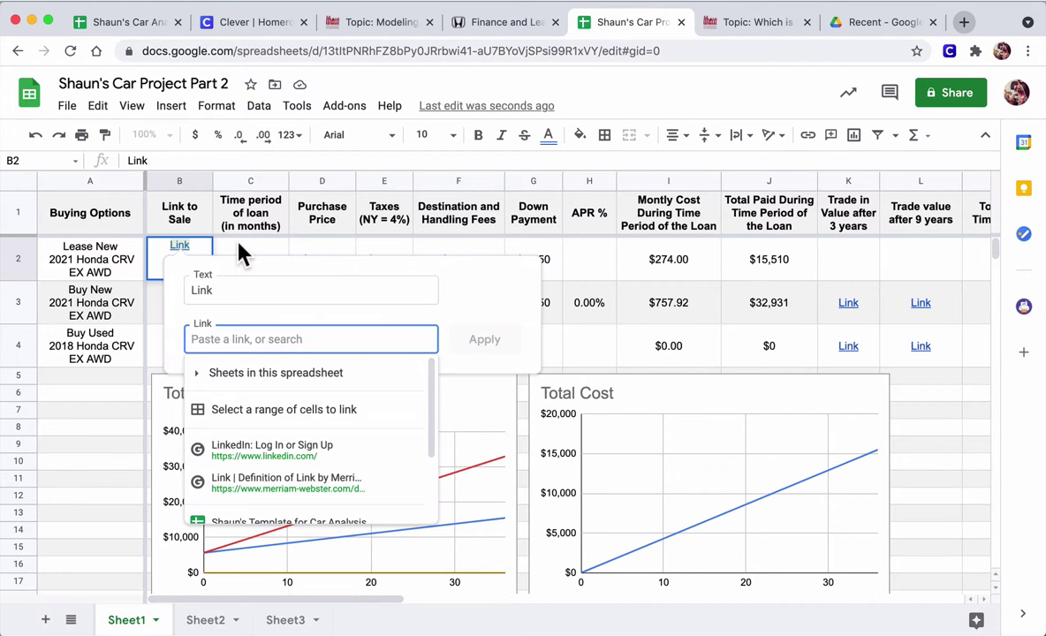
{"action": "key", "text": "ctrl+v"}
{"action": "key", "text": "Return"}
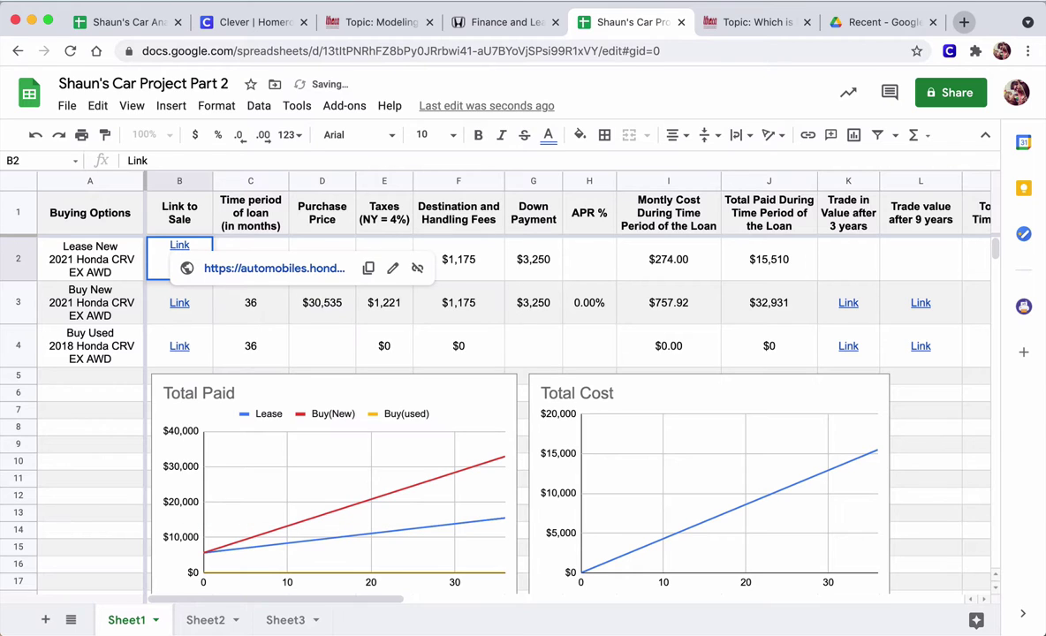
{"action": "left_click", "coordinate": [284, 322]}
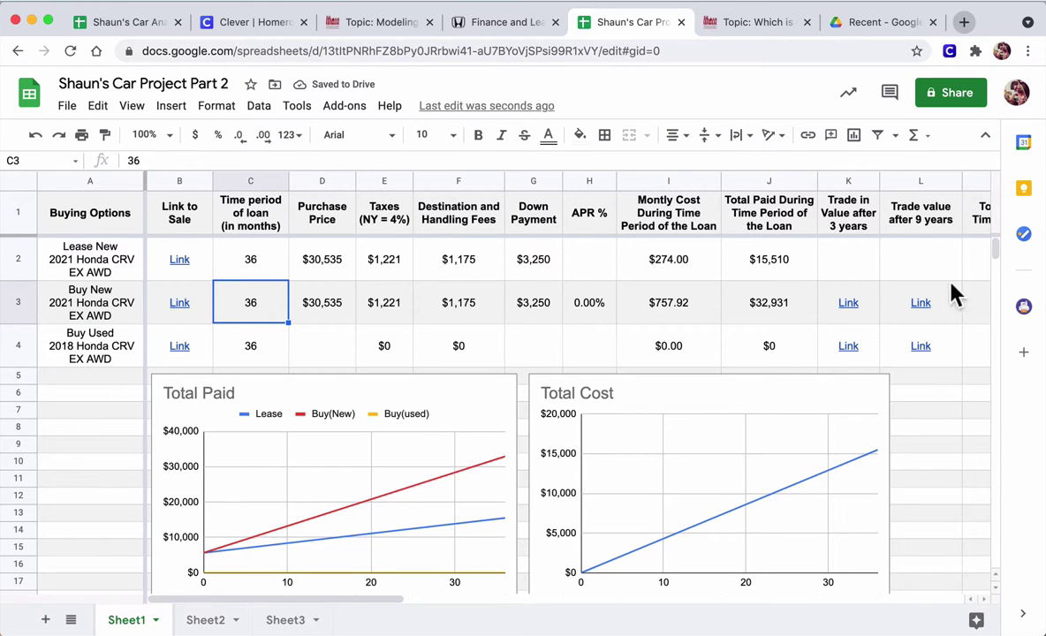
- Open the Honda certified Pre-Owned website linked in the Part 2 project discussion to find the used car
{"action": "left_click", "coordinate": [77, 352]}
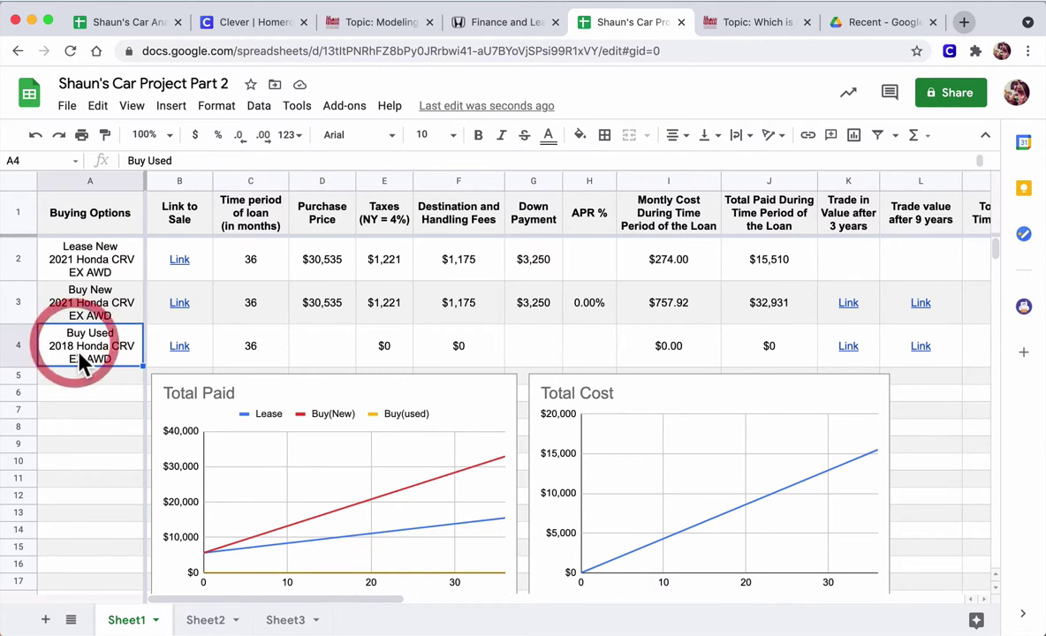
{"action": "left_click", "coordinate": [364, 27]}
{"action": "scroll", "coordinate": [415, 353], "scroll_direction": "down", "scroll_amount": 1}
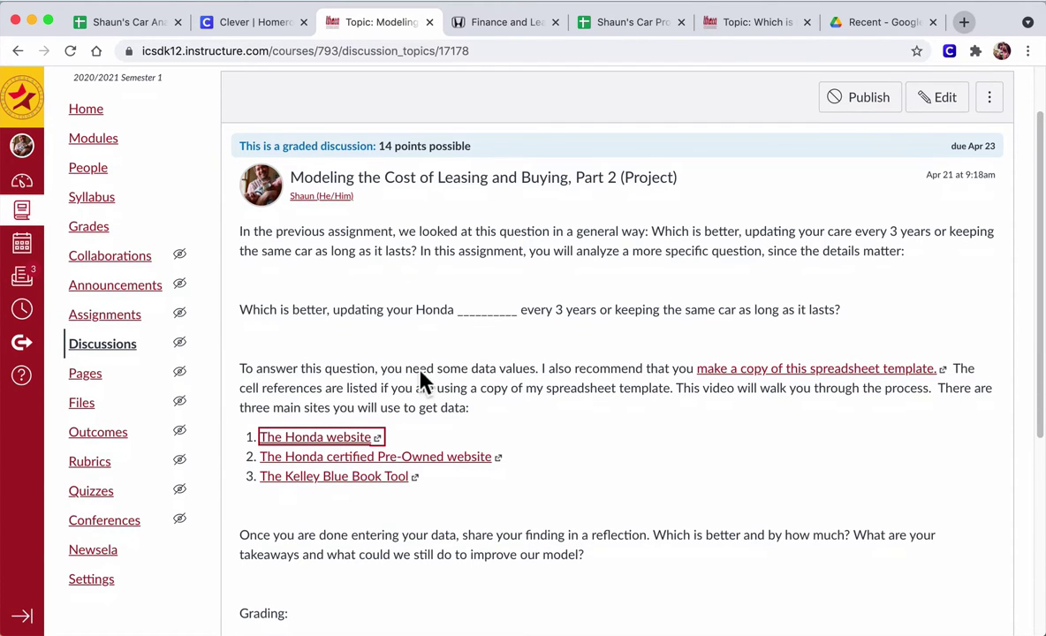
{"action": "left_click", "coordinate": [311, 458]}
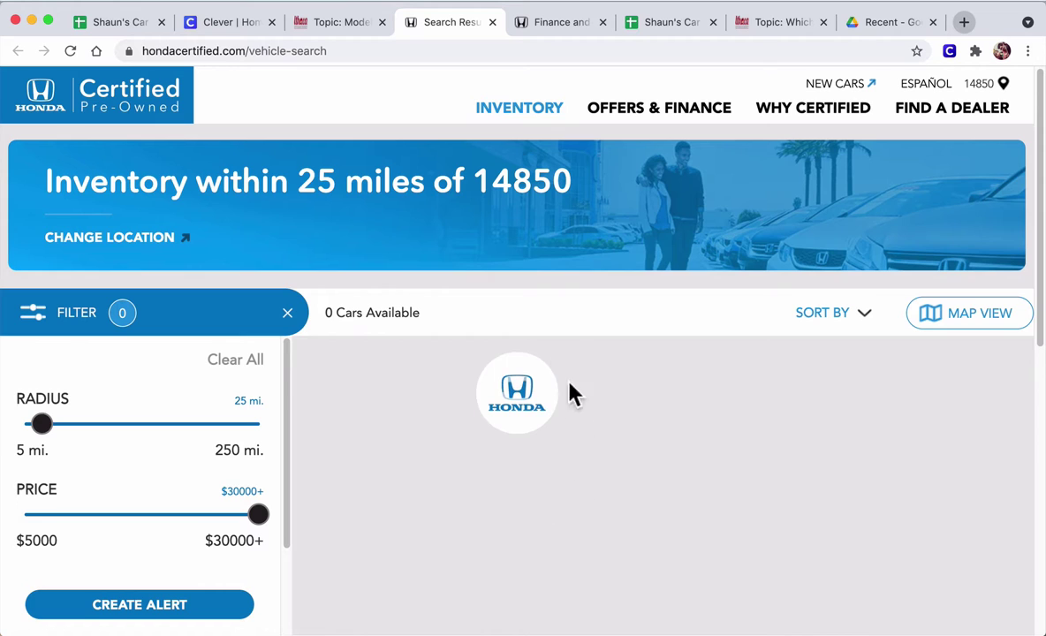
- Filter the certified pre-owned inventory to CR-V vehicles
{"action": "scroll", "coordinate": [154, 389], "scroll_direction": "down", "scroll_amount": 5}
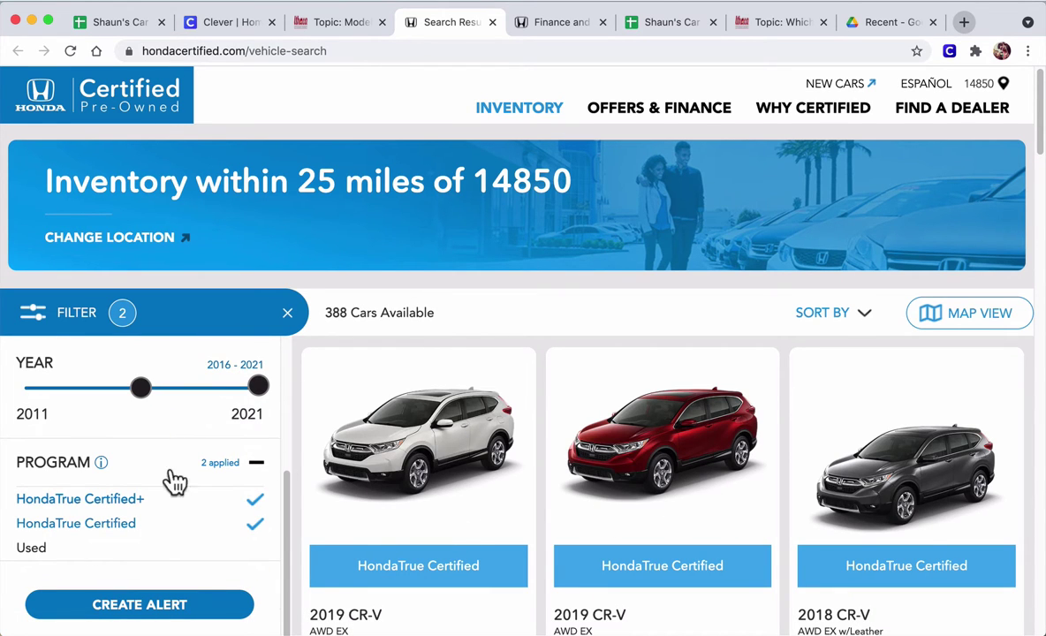
{"action": "scroll", "coordinate": [132, 477], "scroll_direction": "down", "scroll_amount": 2}
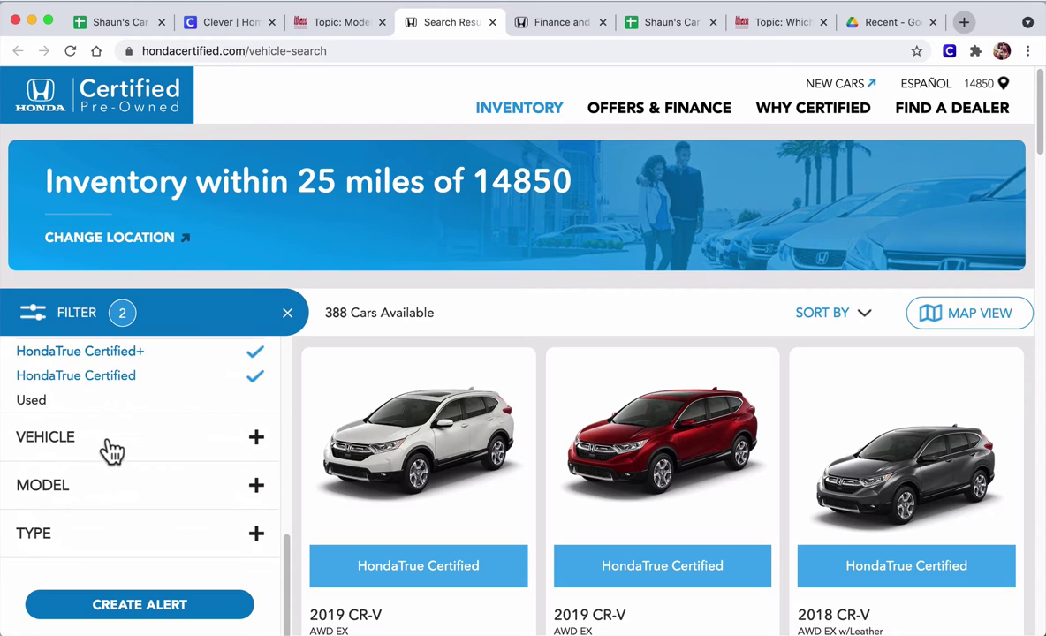
{"action": "left_click", "coordinate": [102, 439]}
{"action": "scroll", "coordinate": [104, 450], "scroll_direction": "down", "scroll_amount": 3}
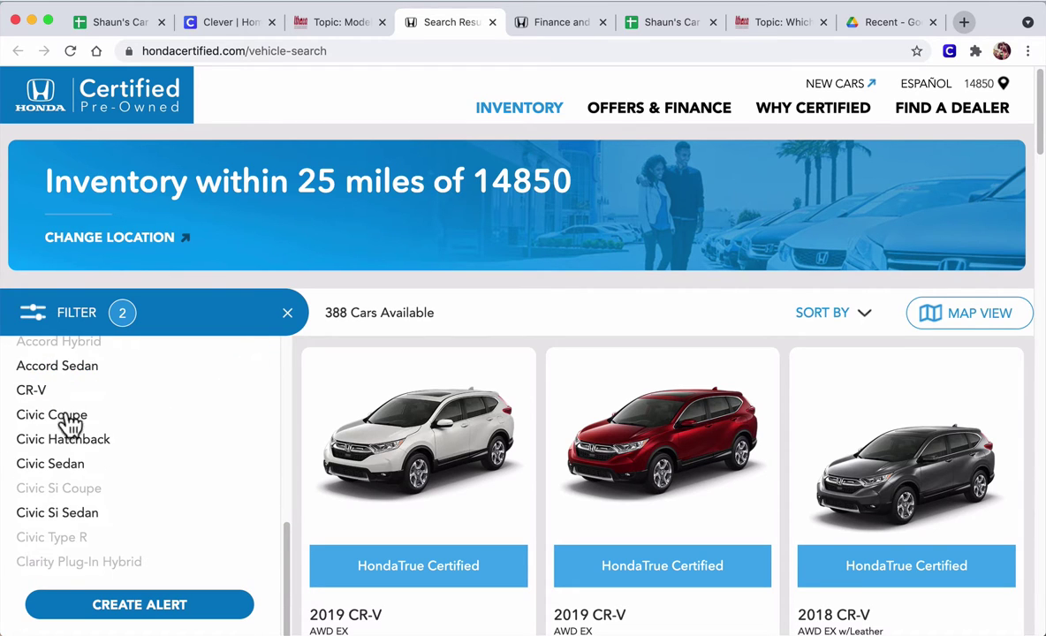
{"action": "left_click", "coordinate": [53, 392]}
- Narrow the CR-V inventory to the AWD EX model and look over the matching listings
{"action": "scroll", "coordinate": [137, 426], "scroll_direction": "down", "scroll_amount": 8}
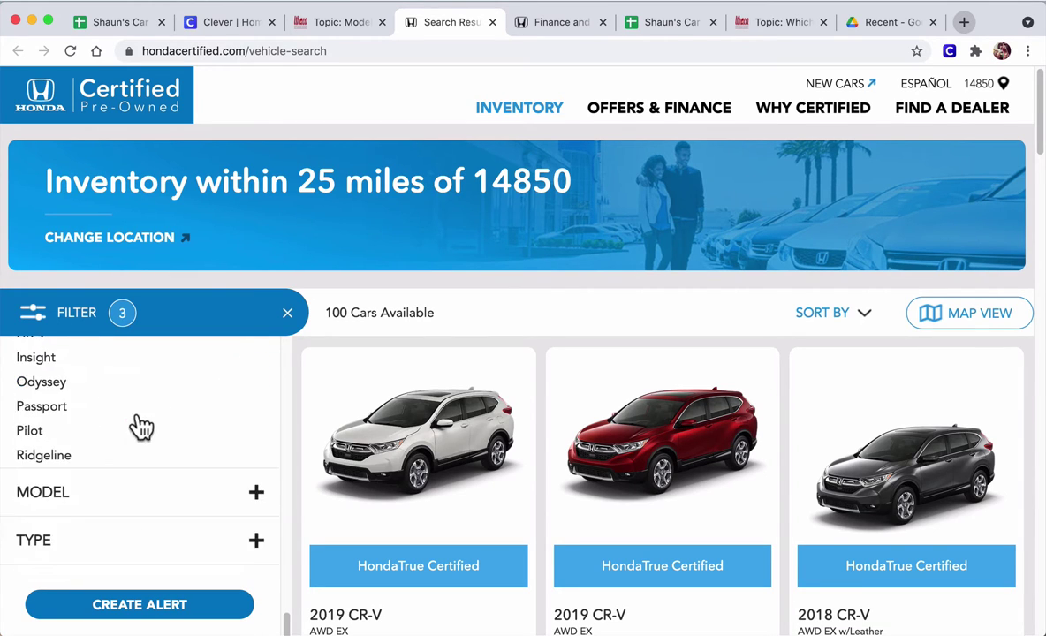
{"action": "left_click", "coordinate": [111, 469]}
{"action": "scroll", "coordinate": [124, 460], "scroll_direction": "down", "scroll_amount": 3}
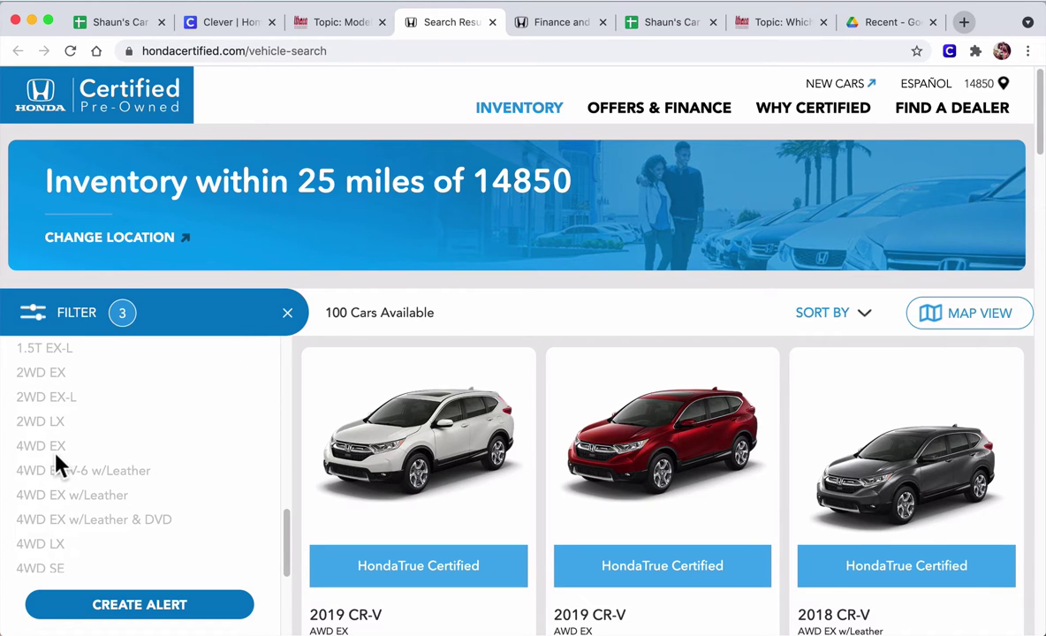
{"action": "scroll", "coordinate": [84, 456], "scroll_direction": "down", "scroll_amount": 5}
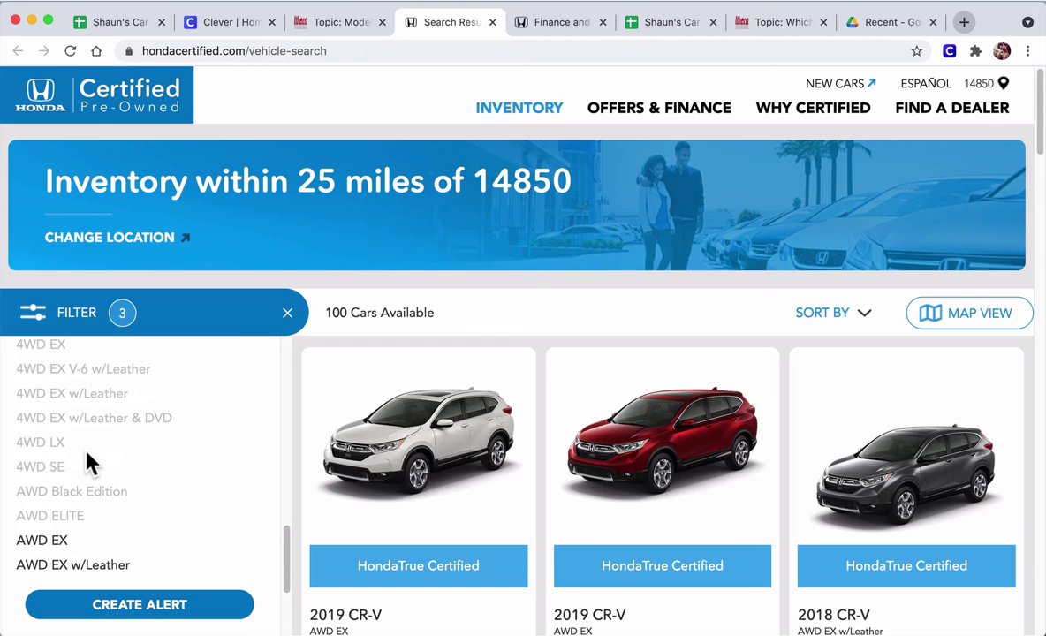
{"action": "left_click", "coordinate": [52, 403]}
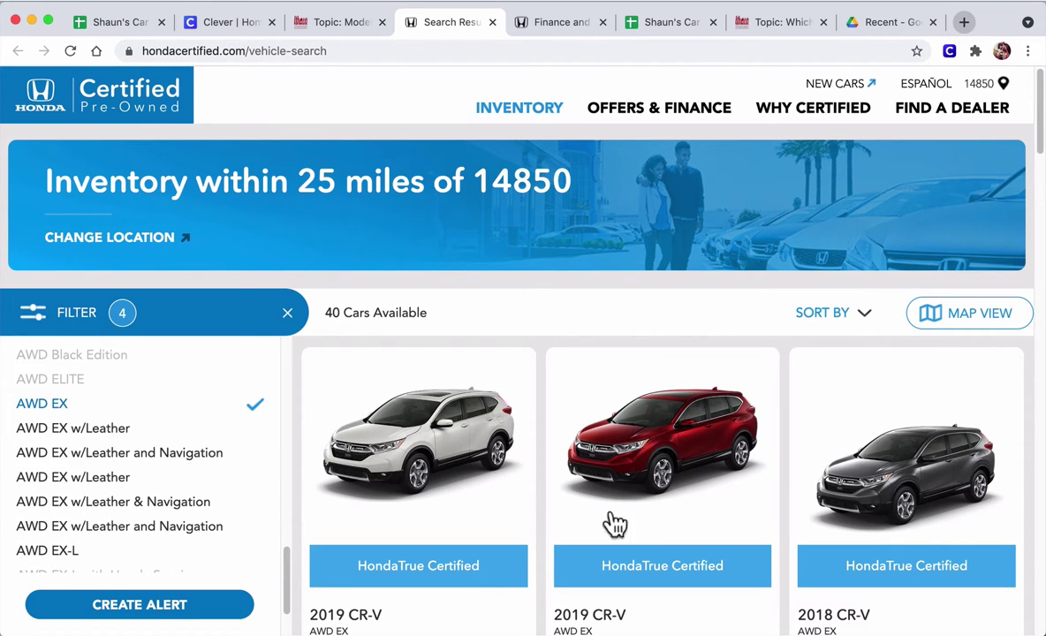
{"action": "scroll", "coordinate": [776, 470], "scroll_direction": "down", "scroll_amount": 4}
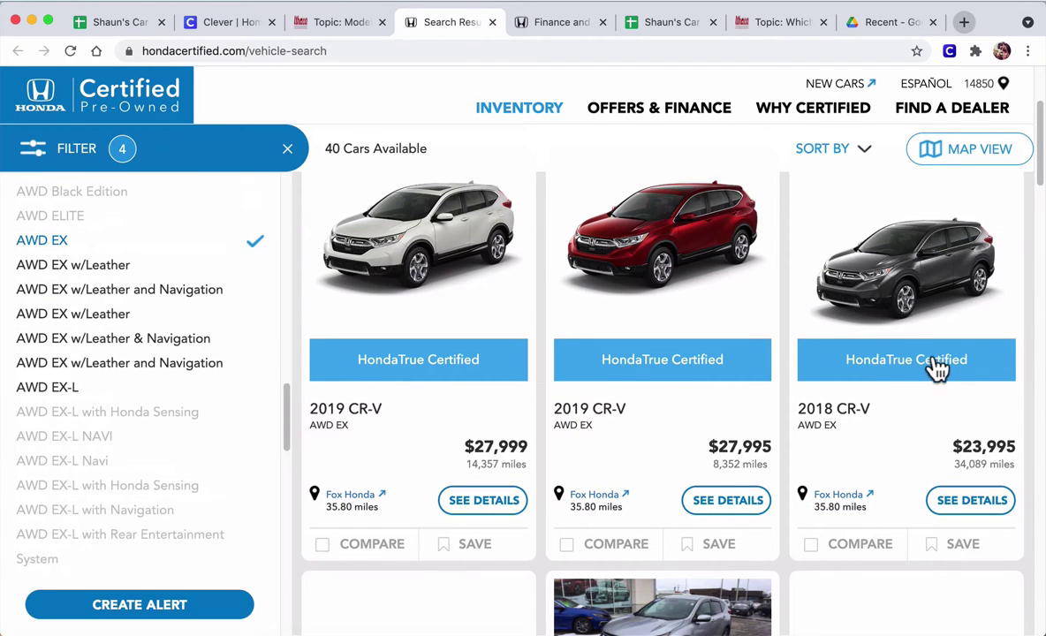
- Open the Buy Used sale link in the Honda CRV EX AWD analysis spreadsheet and copy the listing's address
{"action": "left_click", "coordinate": [107, 27]}
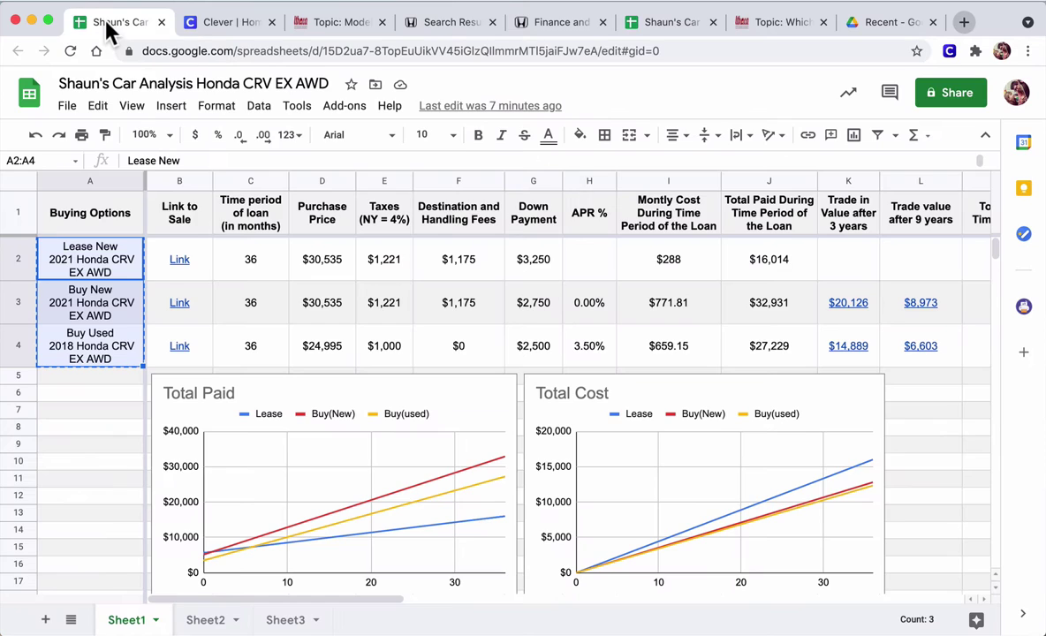
{"action": "left_click", "coordinate": [322, 346]}
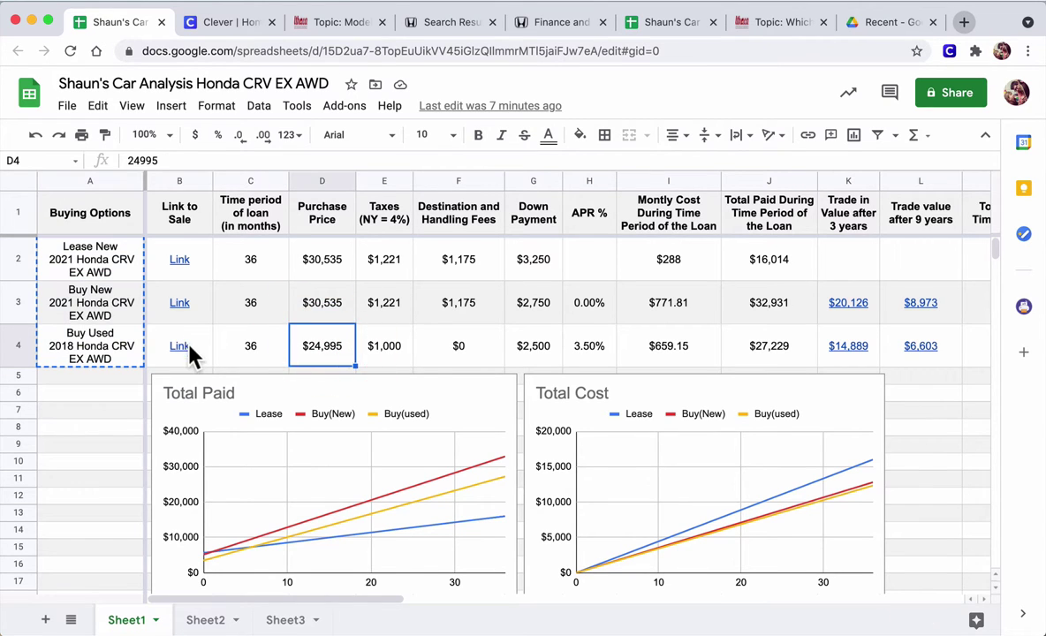
{"action": "left_click", "coordinate": [180, 348]}
{"action": "left_click", "coordinate": [228, 389]}
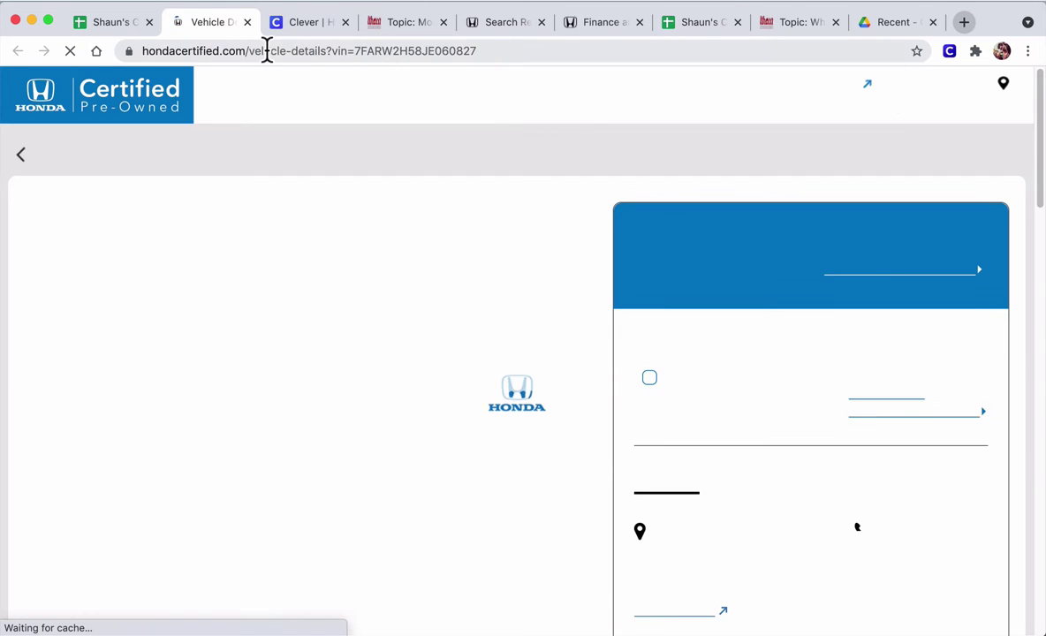
{"action": "left_click", "coordinate": [266, 50]}
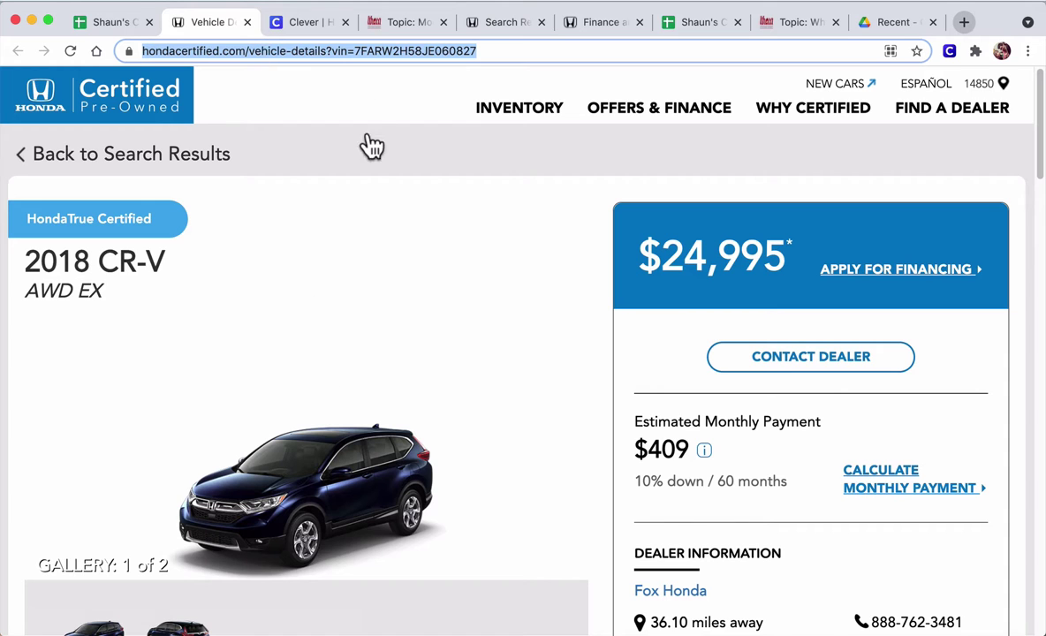
- Replace the Buy Used sale link in B4 of the Car Project Part 2 sheet with the copied listing address
{"action": "left_click", "coordinate": [690, 27]}
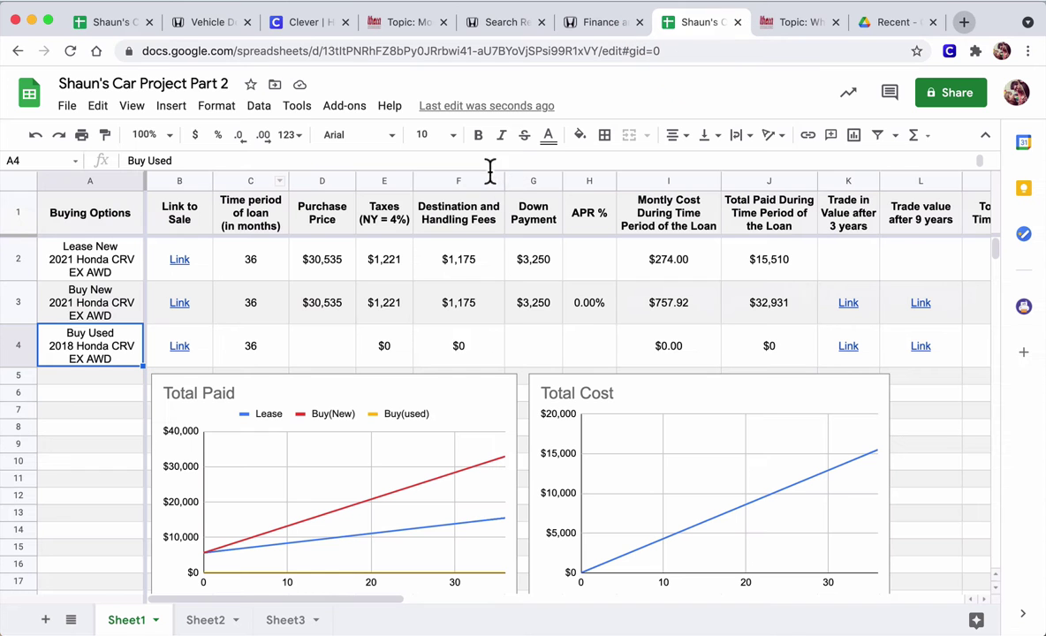
{"action": "left_click", "coordinate": [177, 346]}
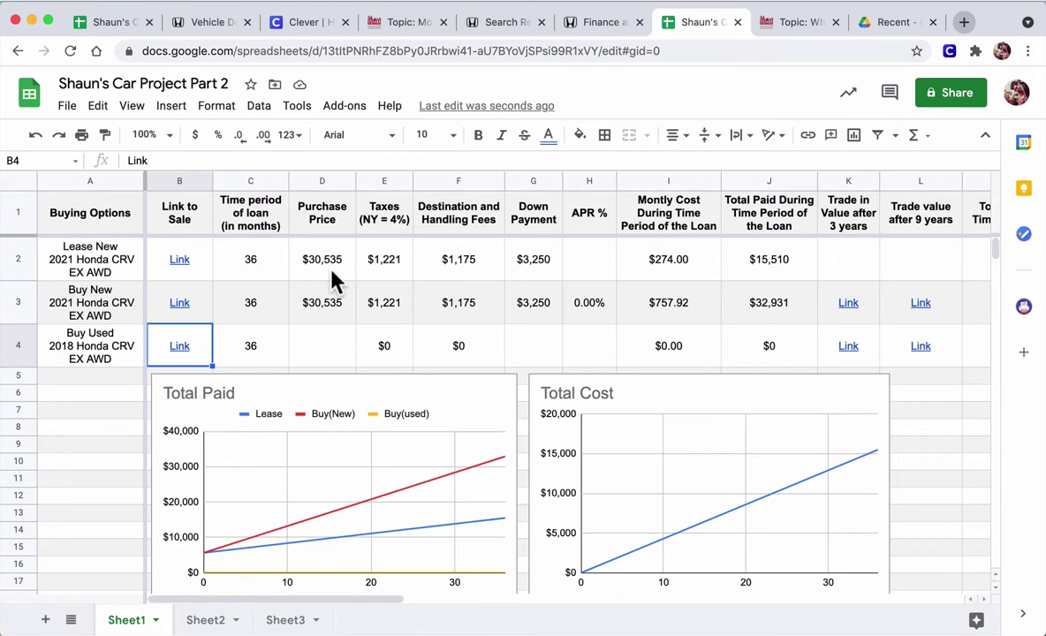
{"action": "key", "text": "super+k"}
{"action": "key", "text": "super+v"}
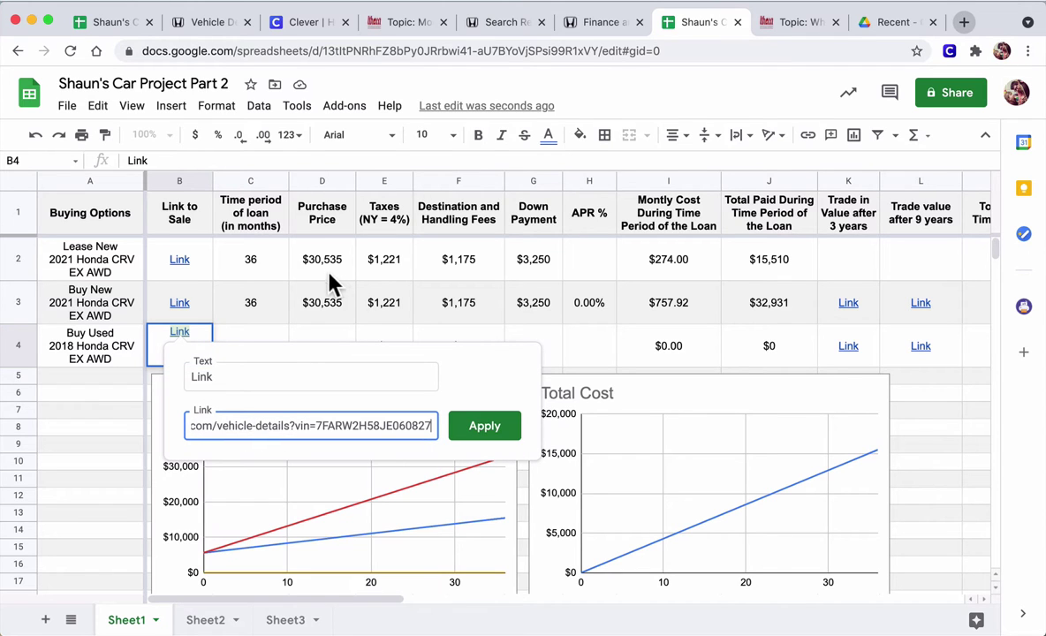
{"action": "left_click", "coordinate": [475, 428]}
- Open the monthly payment calculator on the 2018 CR-V listing and examine its down payment, APR and term length fields
{"action": "left_click", "coordinate": [518, 349]}
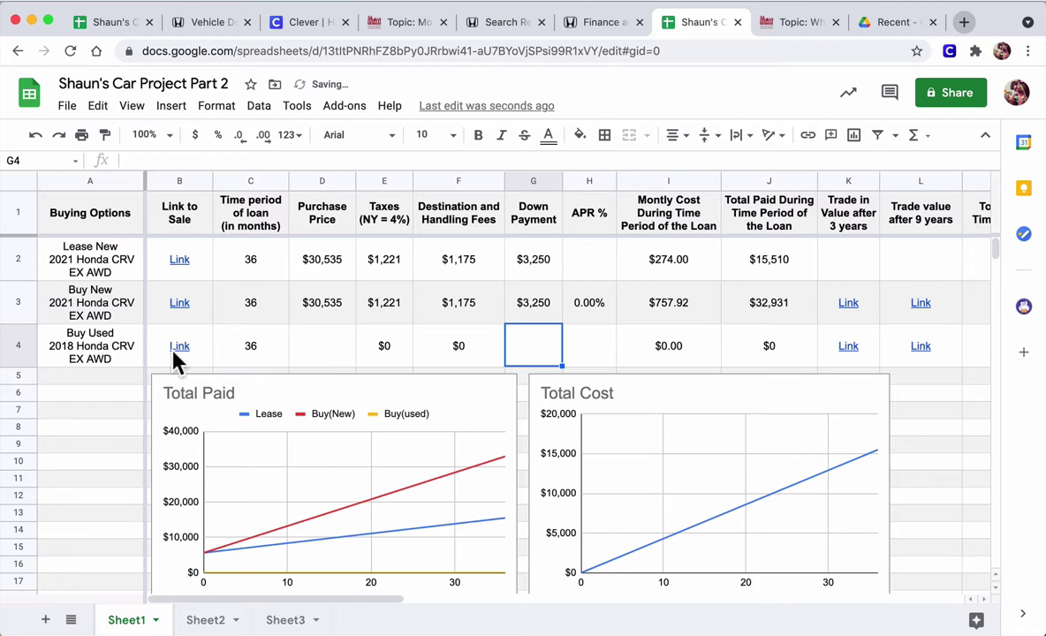
{"action": "left_click", "coordinate": [211, 27]}
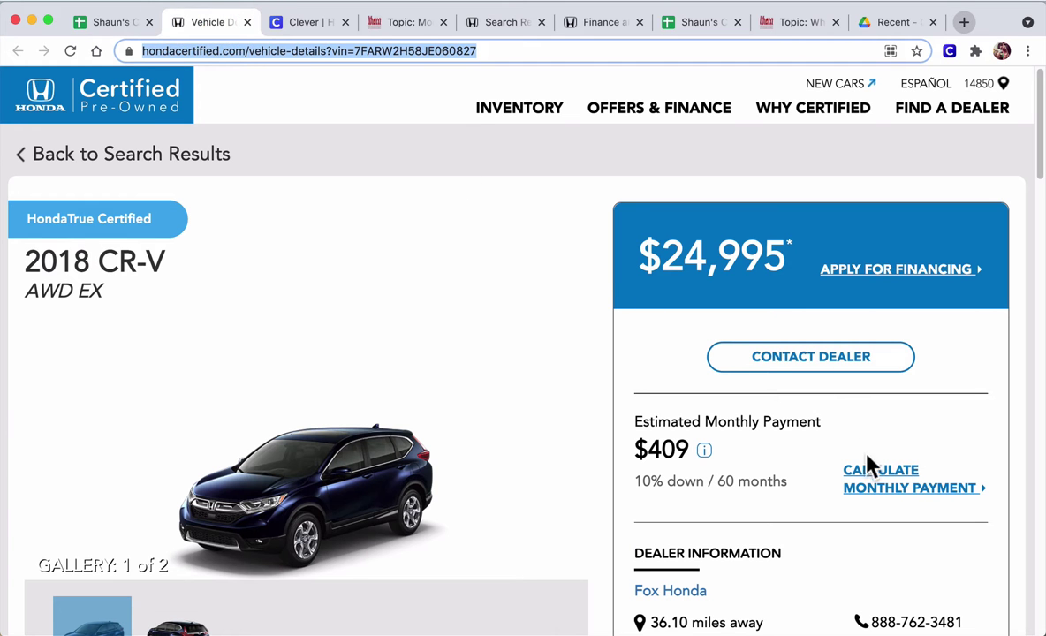
{"action": "left_click", "coordinate": [910, 478]}
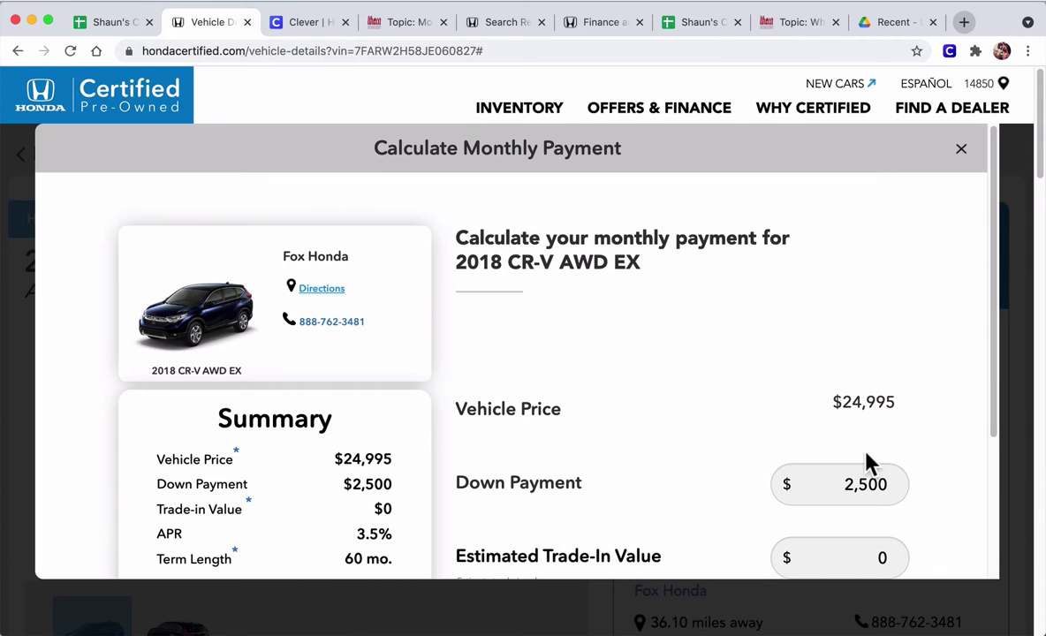
{"action": "scroll", "coordinate": [740, 292], "scroll_direction": "down", "scroll_amount": 2}
{"action": "scroll", "coordinate": [741, 291], "scroll_direction": "down", "scroll_amount": 1}
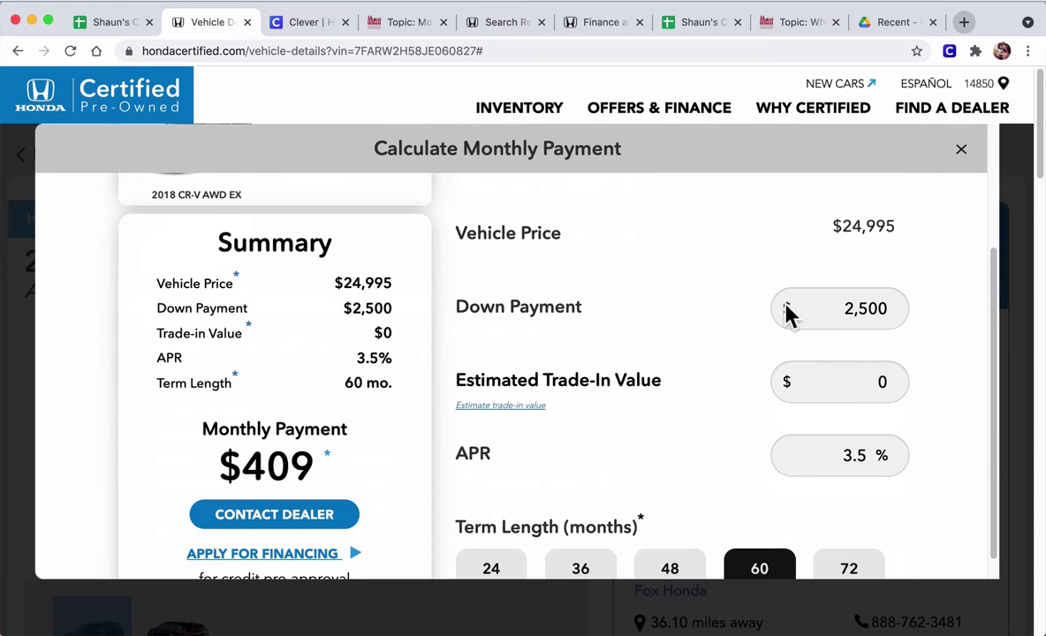
{"action": "scroll", "coordinate": [786, 313], "scroll_direction": "down", "scroll_amount": 1}
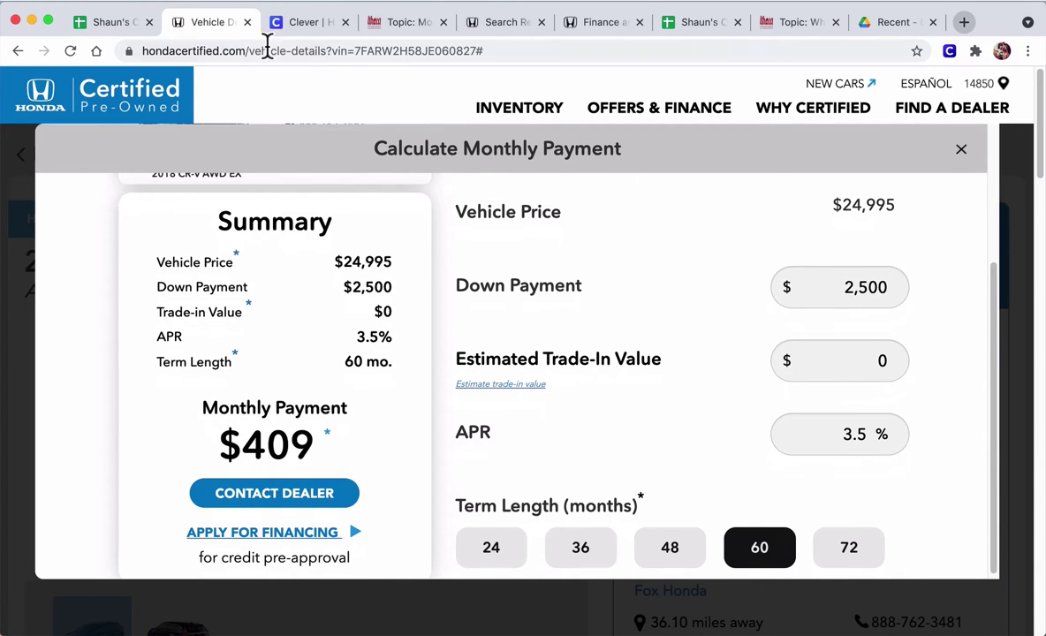
- Check the Buy Used down payment in the analysis spreadsheet and enter 2500 in G4 of the Car Project Part 2 sheet
{"action": "left_click", "coordinate": [106, 22]}
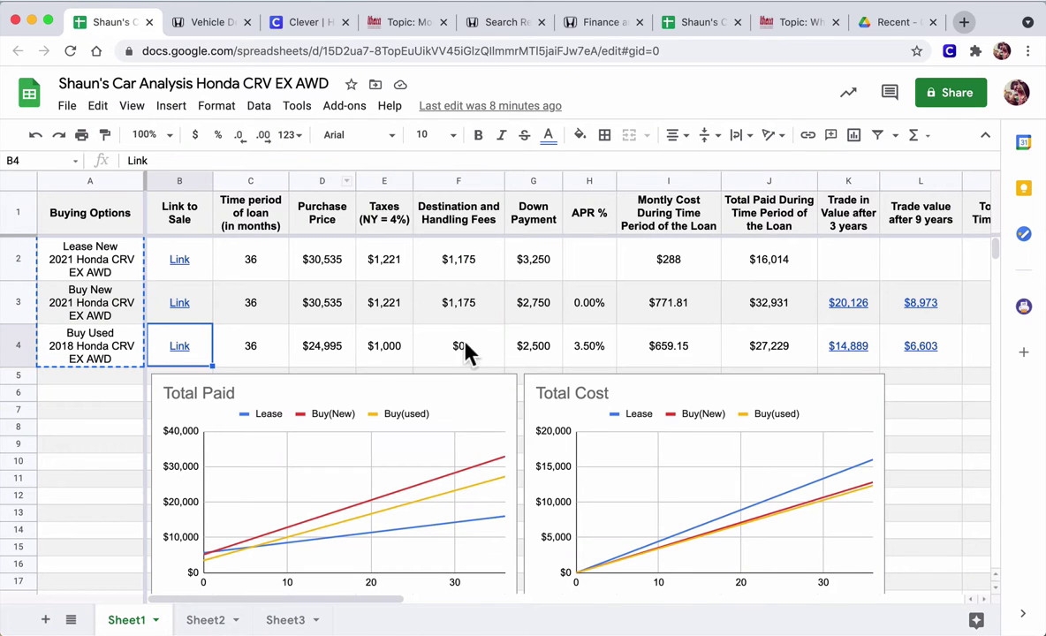
{"action": "left_click", "coordinate": [534, 349]}
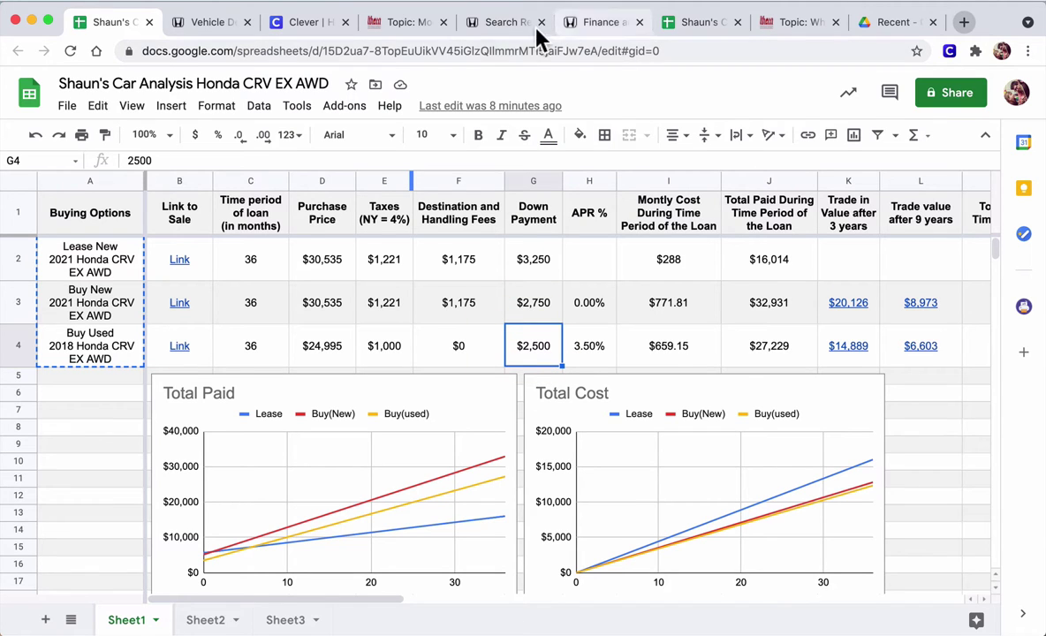
{"action": "left_click", "coordinate": [664, 25]}
{"action": "type", "text": "2,"}
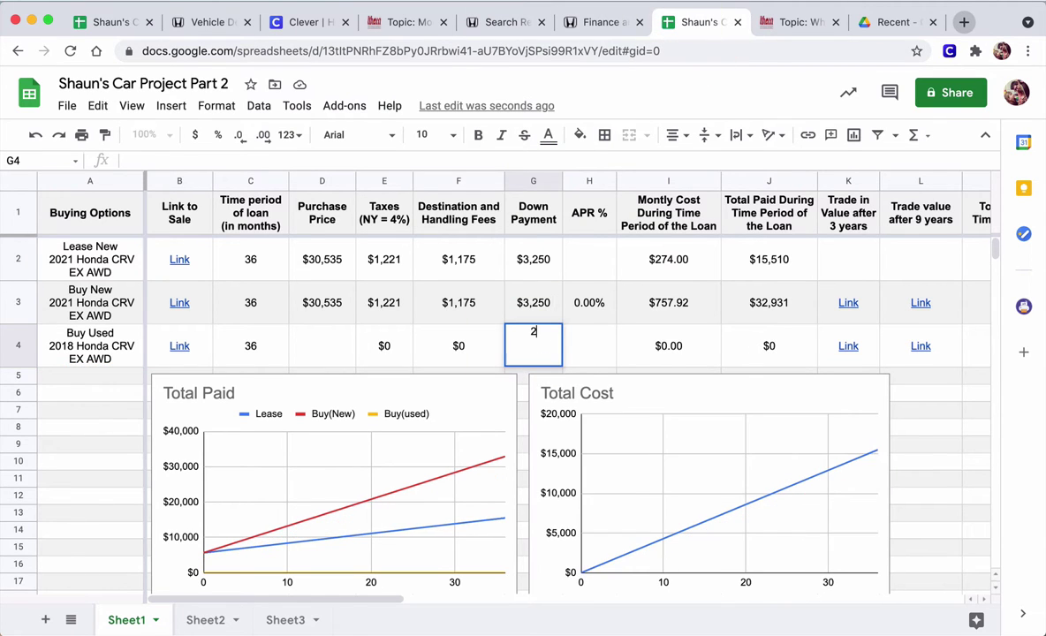
{"action": "type", "text": "500"}
{"action": "key", "text": "Return"}
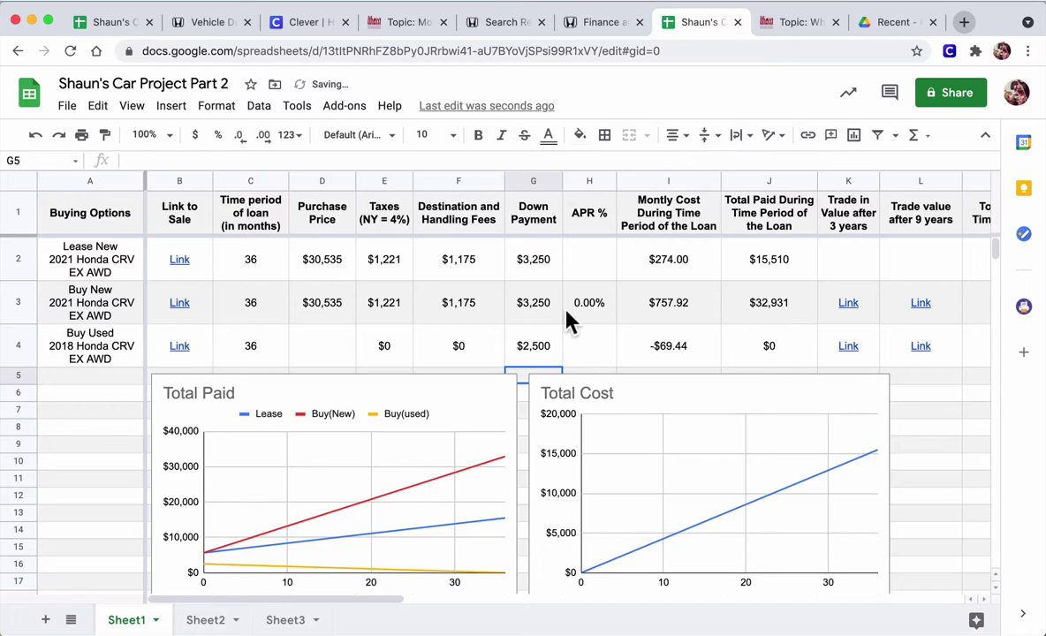
- Look up the 2018 CR-V's vehicle price and enter 24995 as the Buy Used purchase price in D4
{"action": "left_click", "coordinate": [540, 349]}
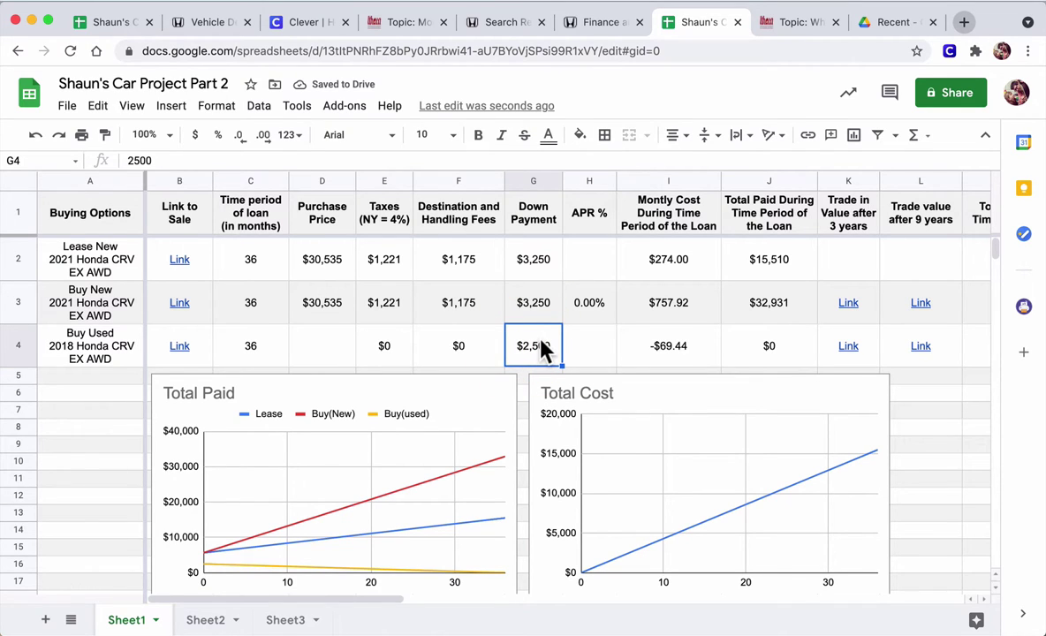
{"action": "left_click", "coordinate": [480, 355]}
{"action": "left_click", "coordinate": [336, 353]}
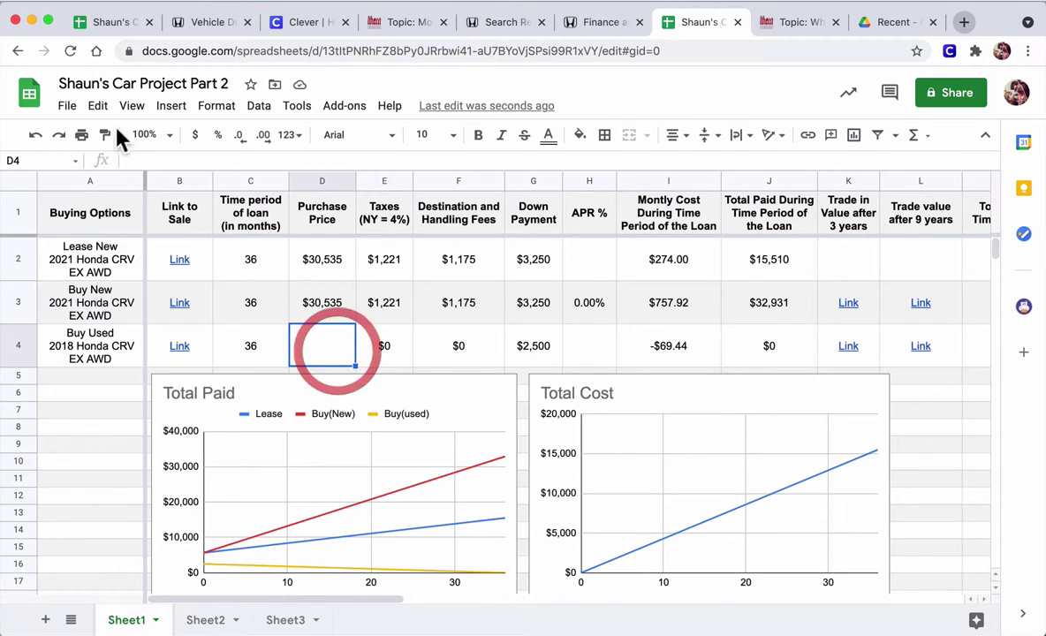
{"action": "left_click", "coordinate": [190, 22]}
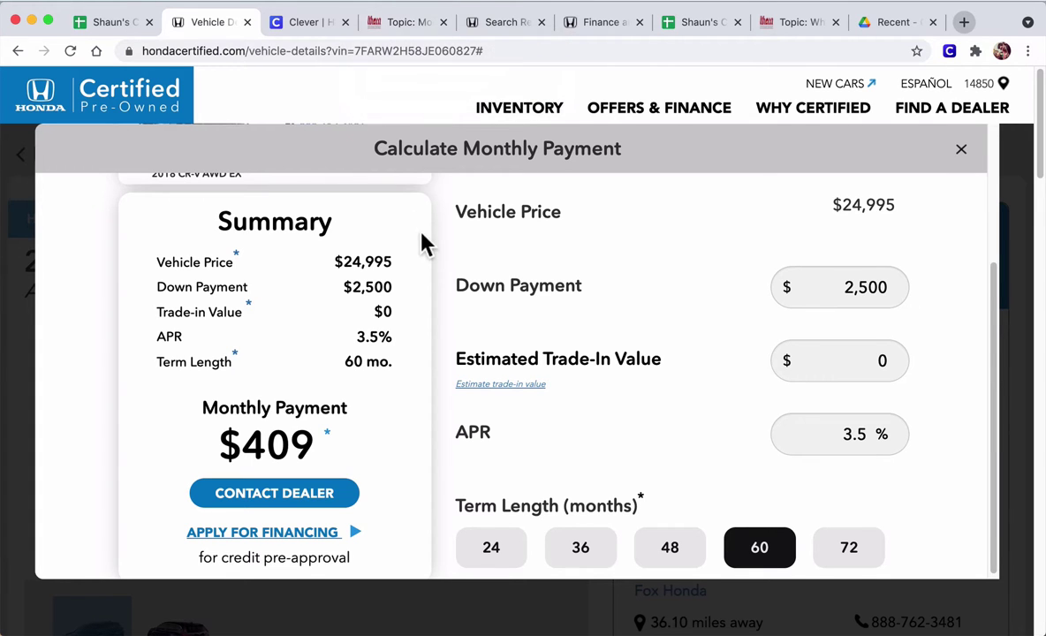
{"action": "left_click", "coordinate": [114, 23]}
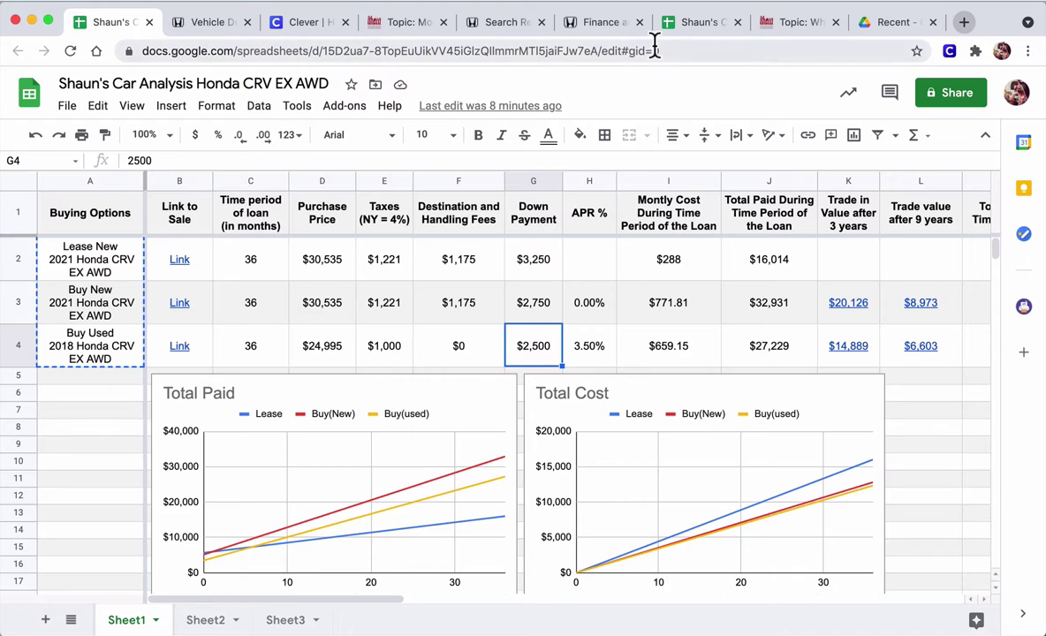
{"action": "left_click", "coordinate": [684, 24]}
{"action": "type", "text": "24995"}
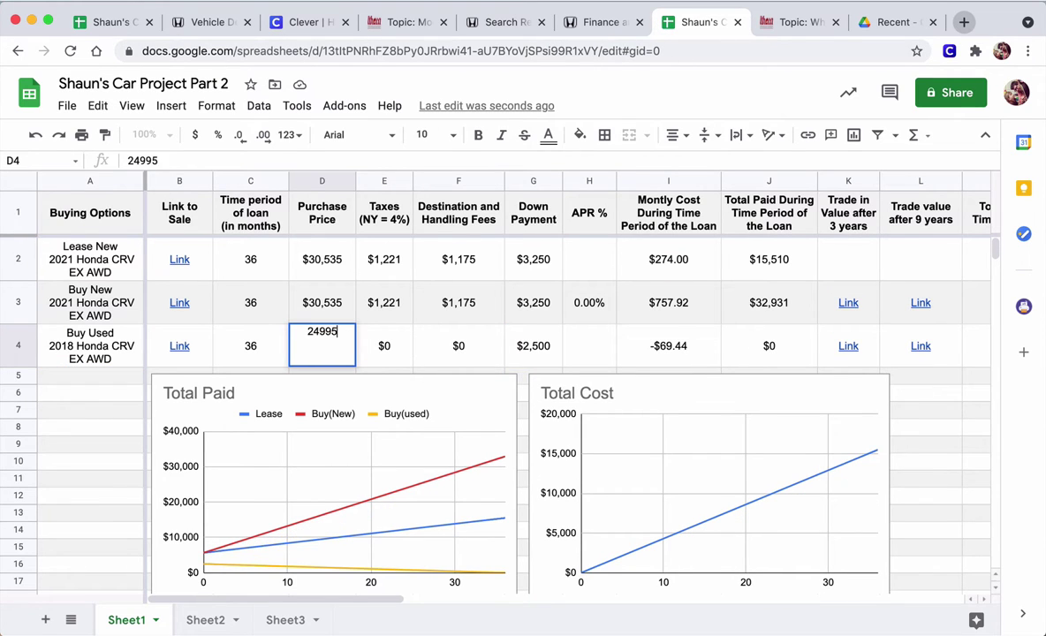
{"action": "key", "text": "Return"}
{"action": "left_click", "coordinate": [322, 346]}
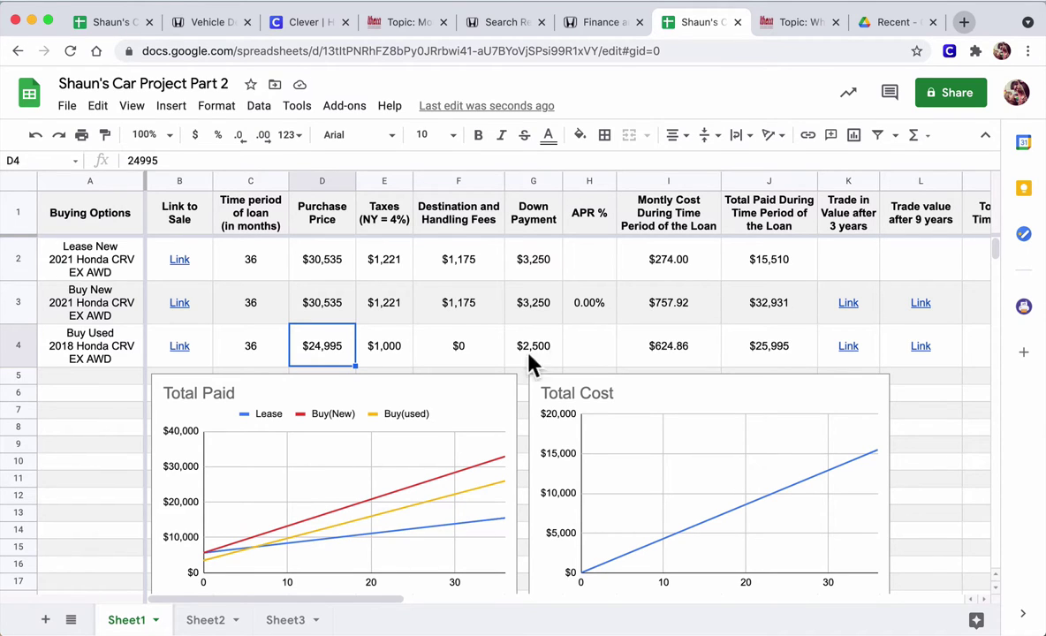
- Set the 2018 CR-V payment calculator to a 36-month term and enter 3.5% as the Buy Used APR in H4 of the Car Project Part 2 sheet
{"action": "left_click", "coordinate": [589, 341]}
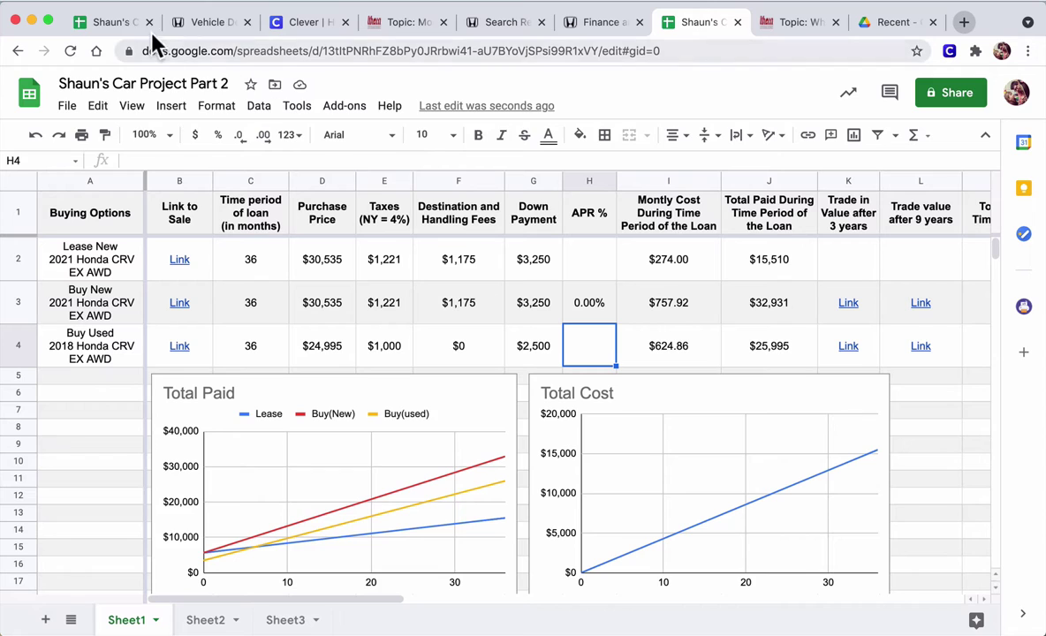
{"action": "left_click", "coordinate": [205, 22]}
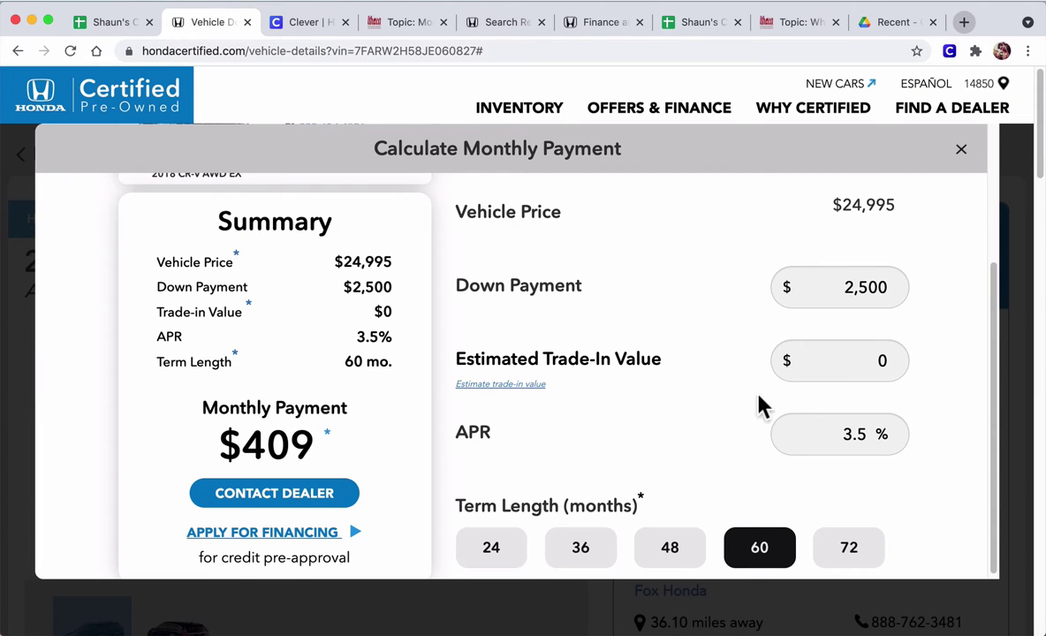
{"action": "left_click", "coordinate": [594, 553]}
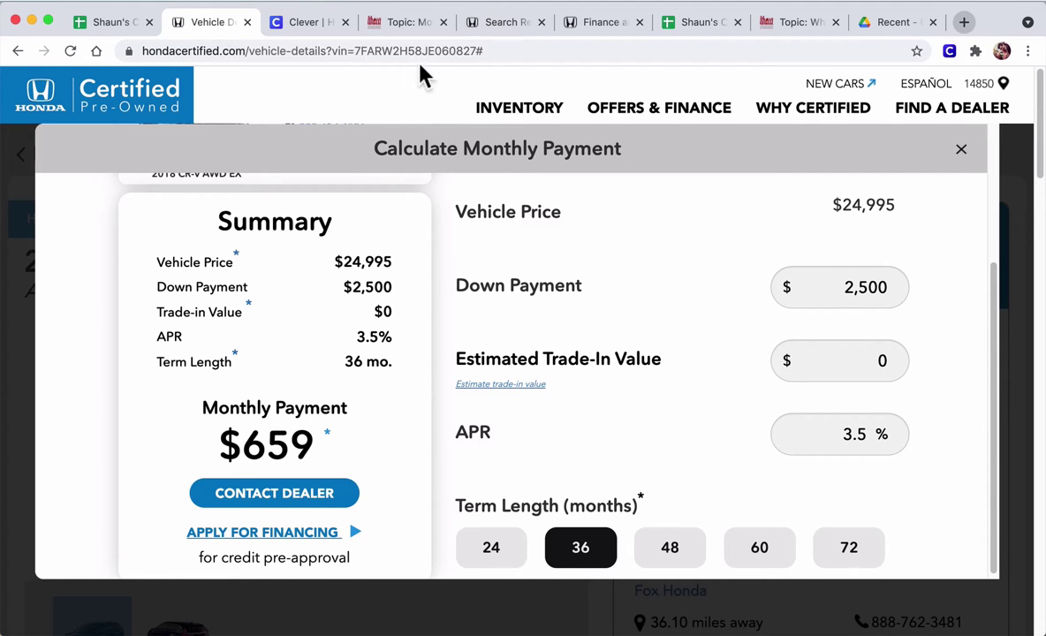
{"action": "left_click", "coordinate": [677, 26]}
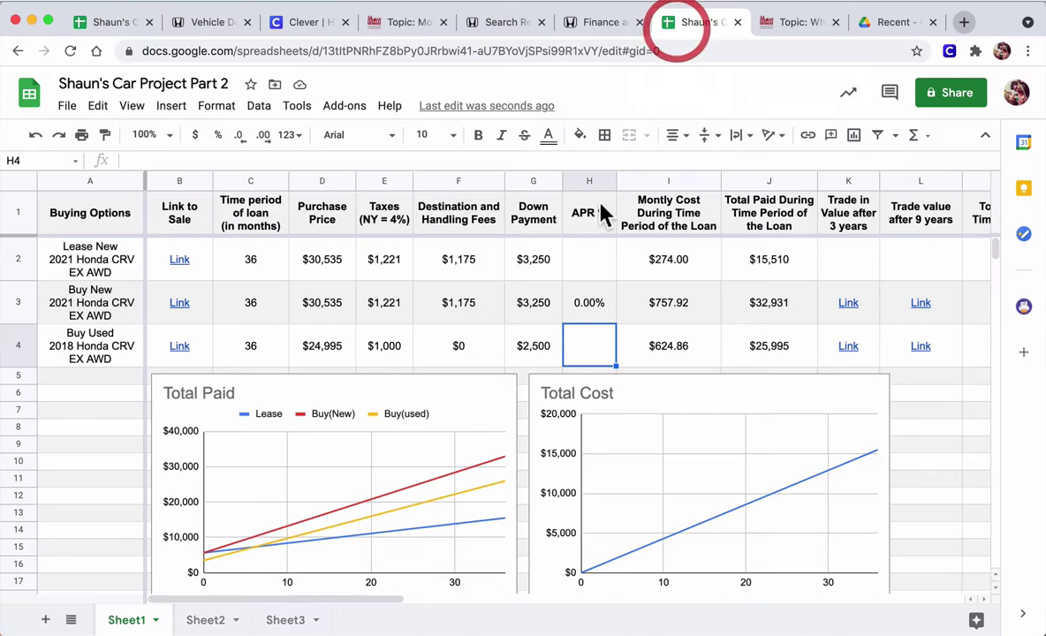
{"action": "type", "text": "3.5"}
{"action": "key", "text": "Return"}
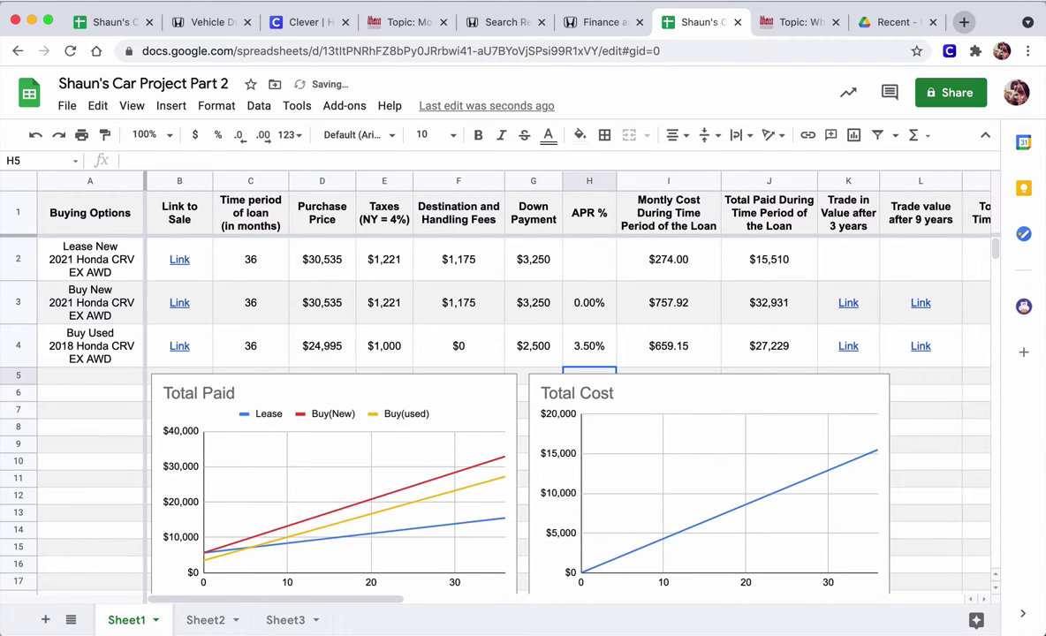
- Examine the monthly cost entries in I2:I4, comparing the lease payment with the payment formulas for buying new and used
{"action": "key", "text": "Down"}
{"action": "key", "text": "Up"}
{"action": "key", "text": "Up"}
{"action": "key", "text": "Up"}
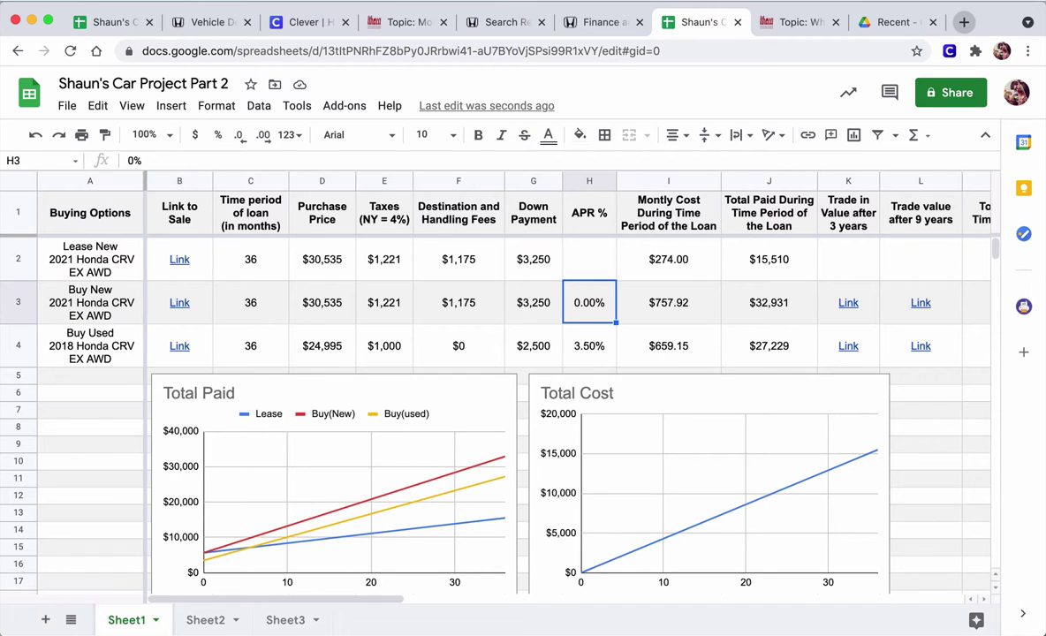
{"action": "left_click", "coordinate": [652, 181]}
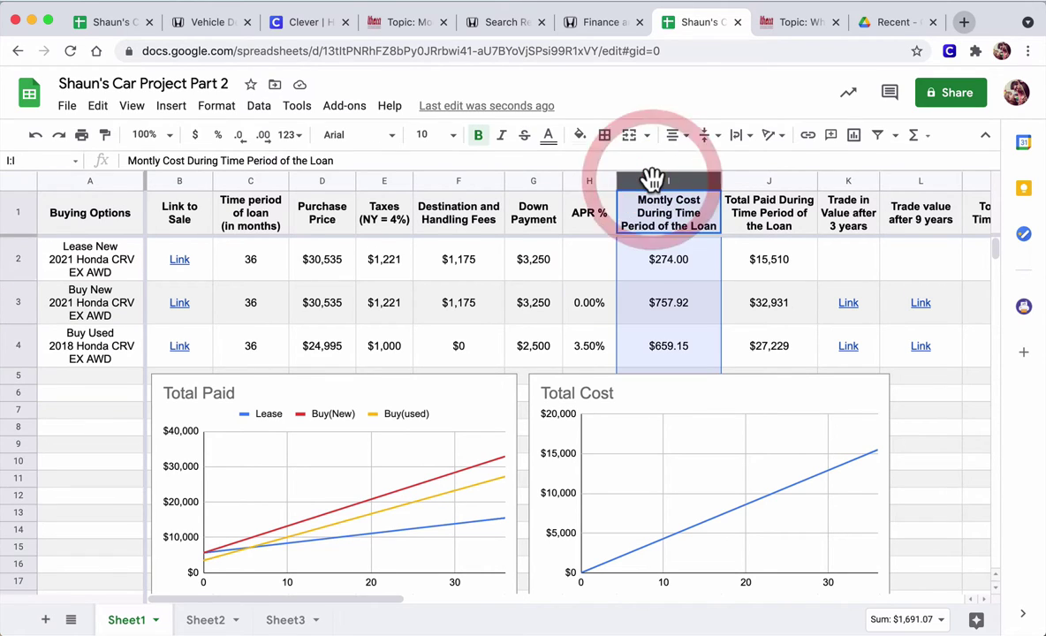
{"action": "left_click", "coordinate": [667, 257]}
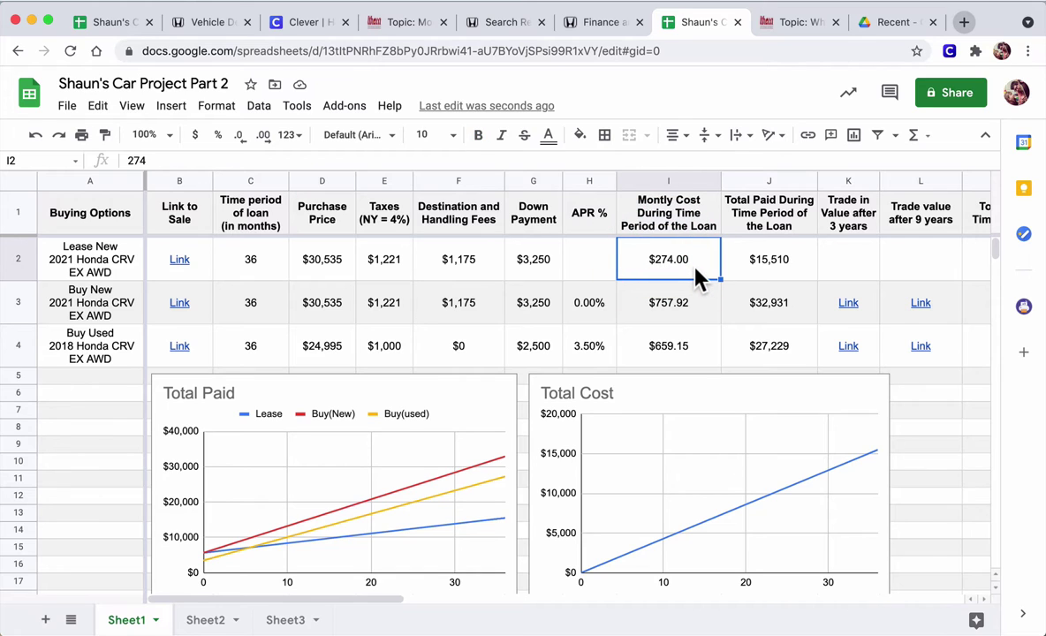
{"action": "left_click", "coordinate": [690, 306]}
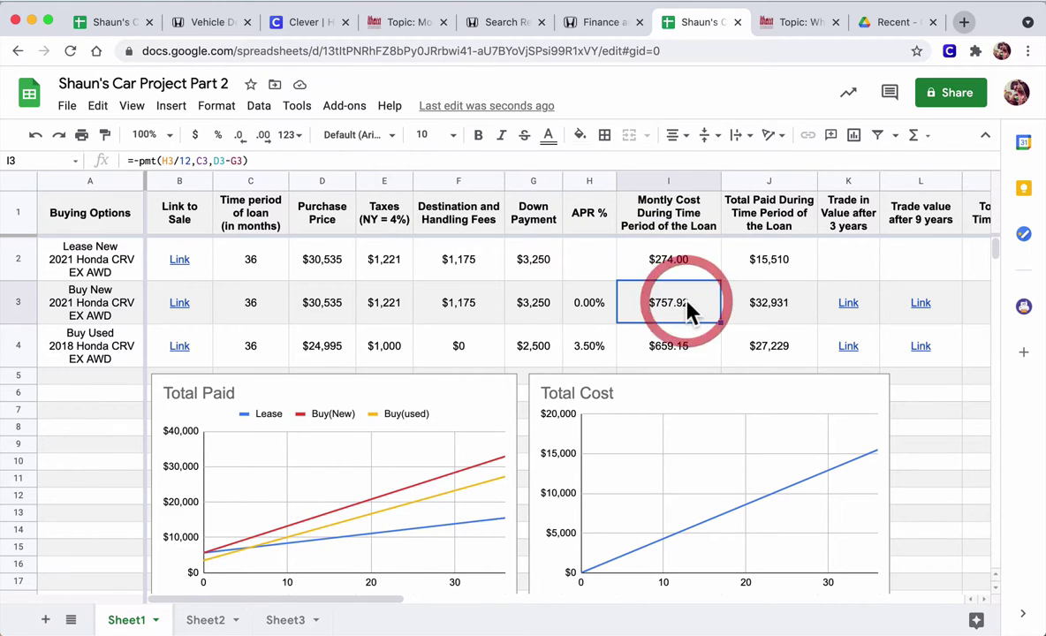
{"action": "left_click", "coordinate": [680, 340]}
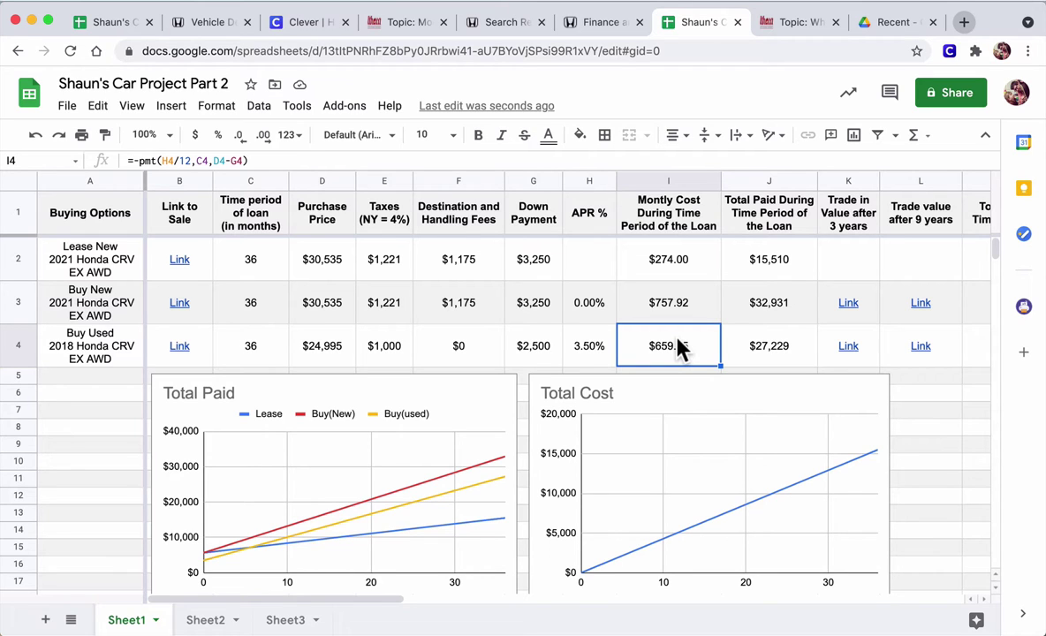
{"action": "left_click", "coordinate": [677, 313]}
{"action": "left_click", "coordinate": [678, 345]}
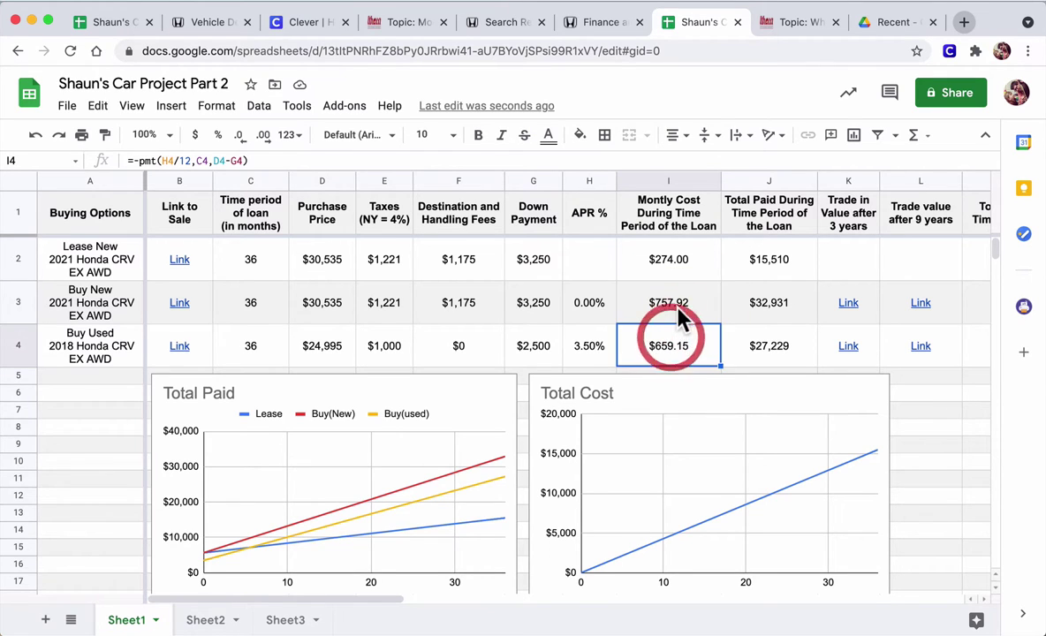
{"action": "left_click", "coordinate": [676, 304]}
{"action": "left_click", "coordinate": [682, 347]}
{"action": "left_click", "coordinate": [687, 322]}
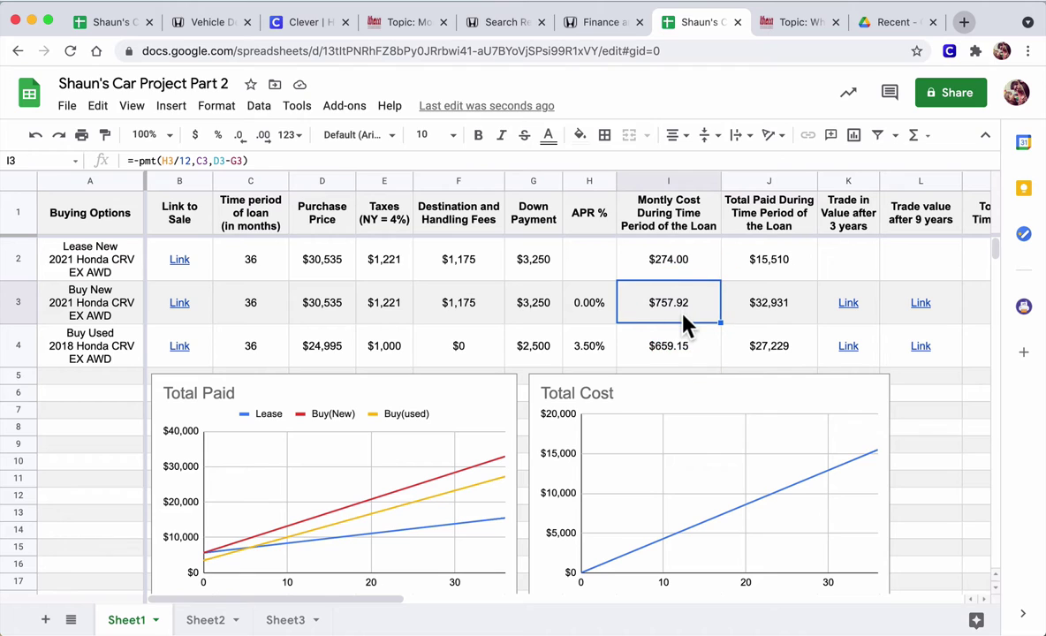
{"action": "left_click", "coordinate": [680, 265]}
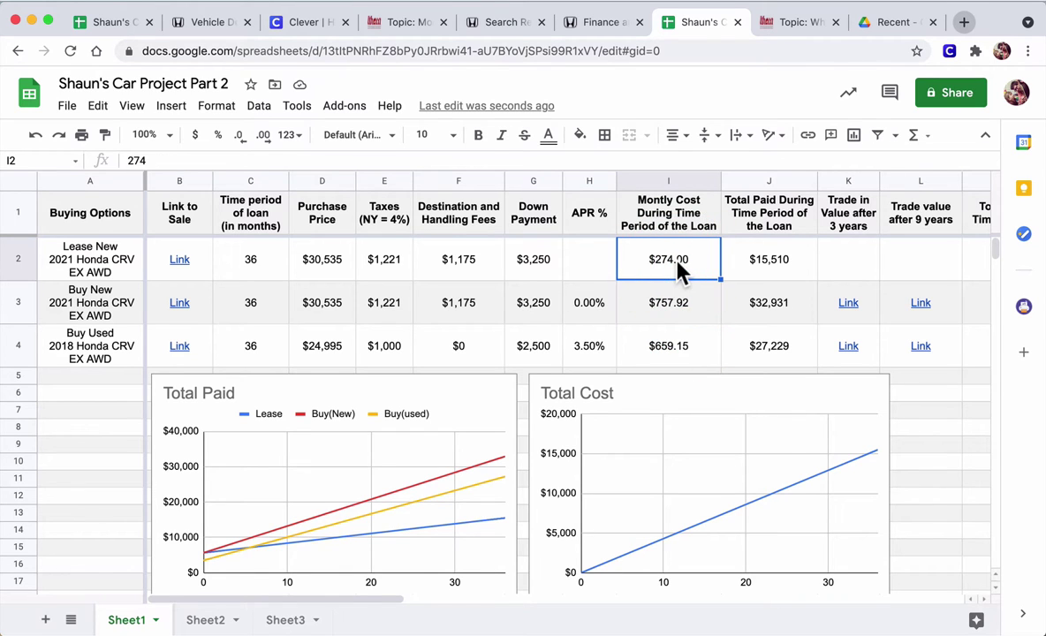
- Examine the total paid formulas in column J and trace the lease total to its monthly cost, taxes, fees and down payment
{"action": "left_click", "coordinate": [757, 266]}
{"action": "left_click", "coordinate": [755, 305]}
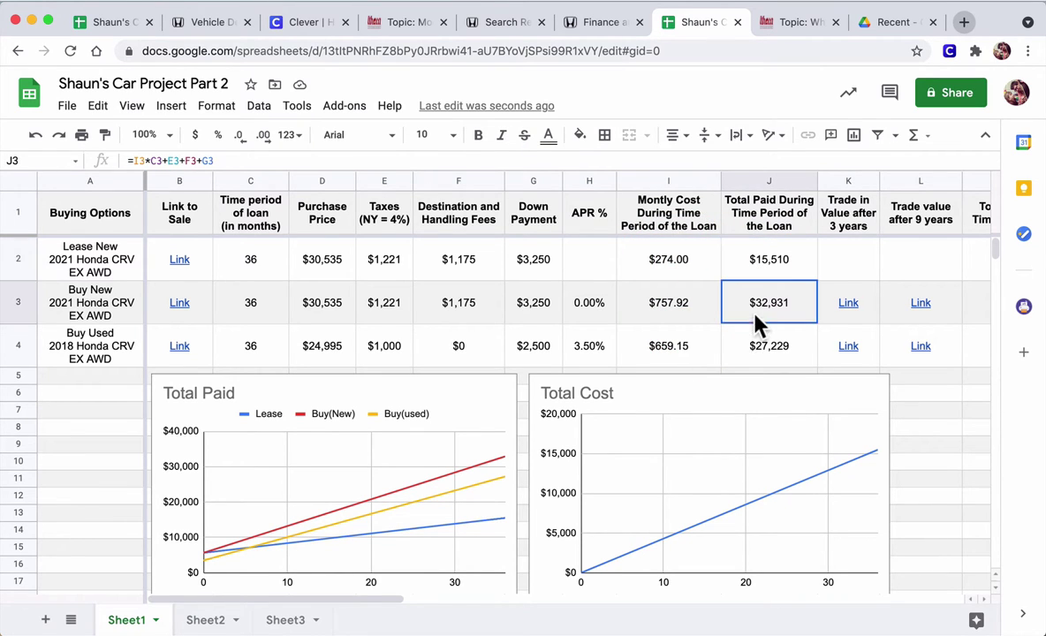
{"action": "left_click", "coordinate": [760, 347]}
{"action": "left_click", "coordinate": [755, 304]}
{"action": "left_click", "coordinate": [756, 271]}
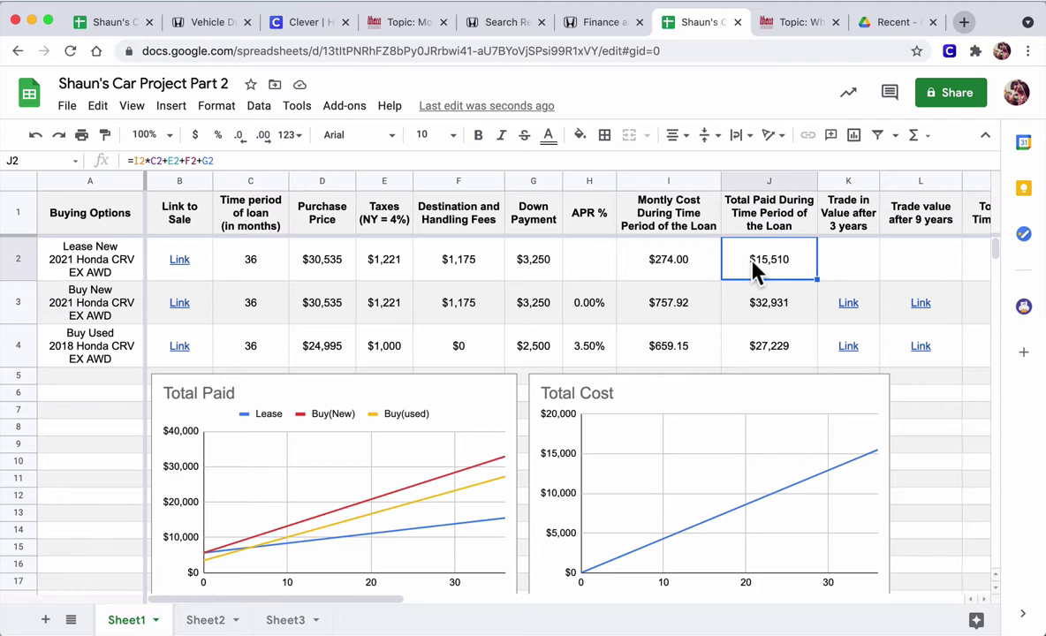
{"action": "left_click", "coordinate": [689, 263]}
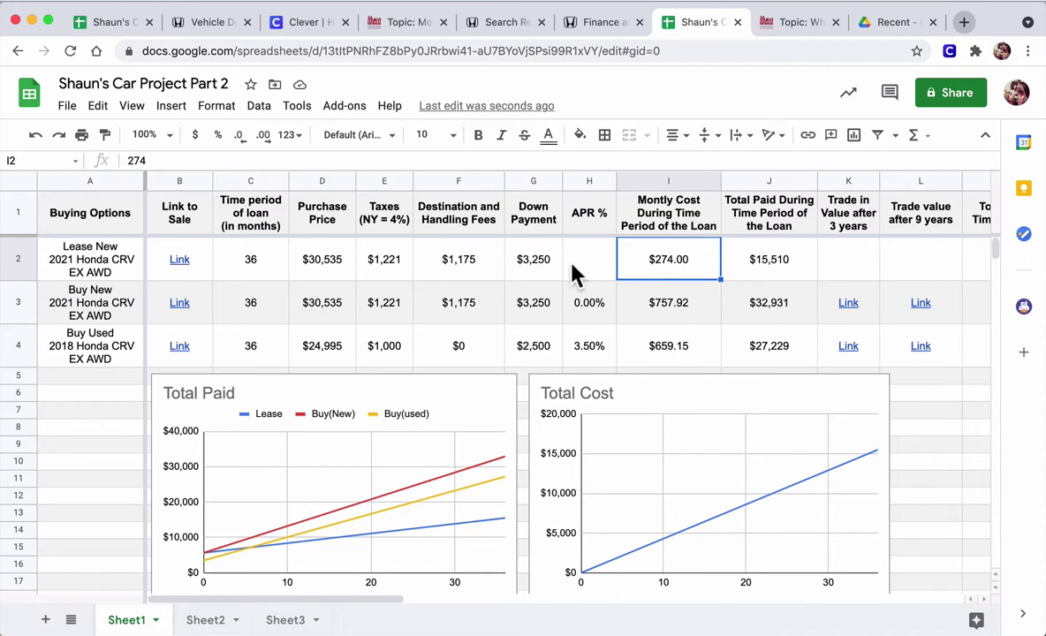
{"action": "left_click", "coordinate": [389, 265]}
{"action": "left_click", "coordinate": [453, 261]}
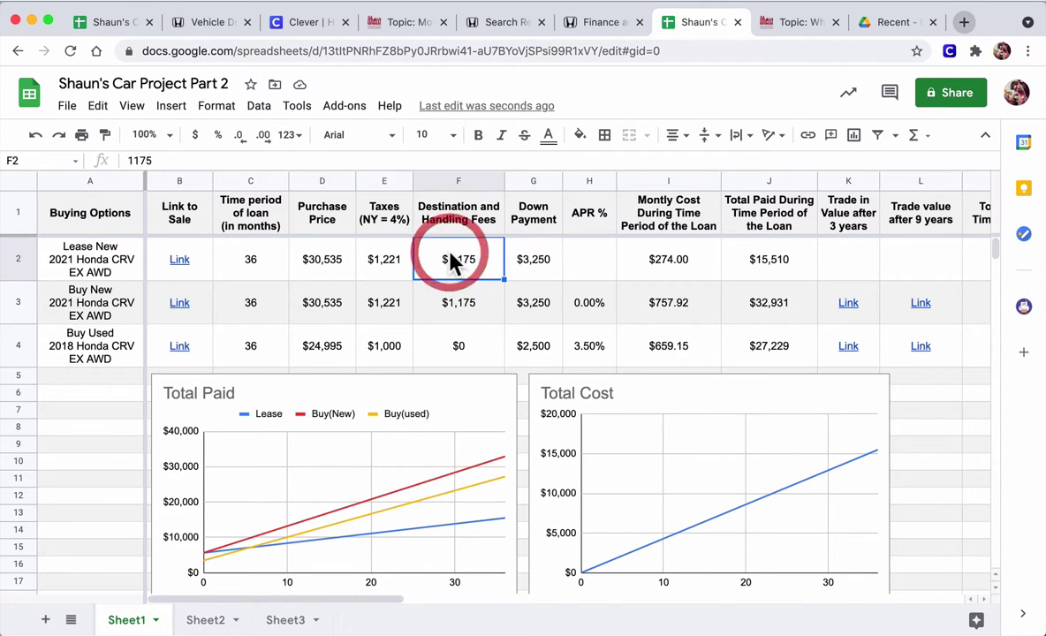
{"action": "left_click", "coordinate": [545, 262]}
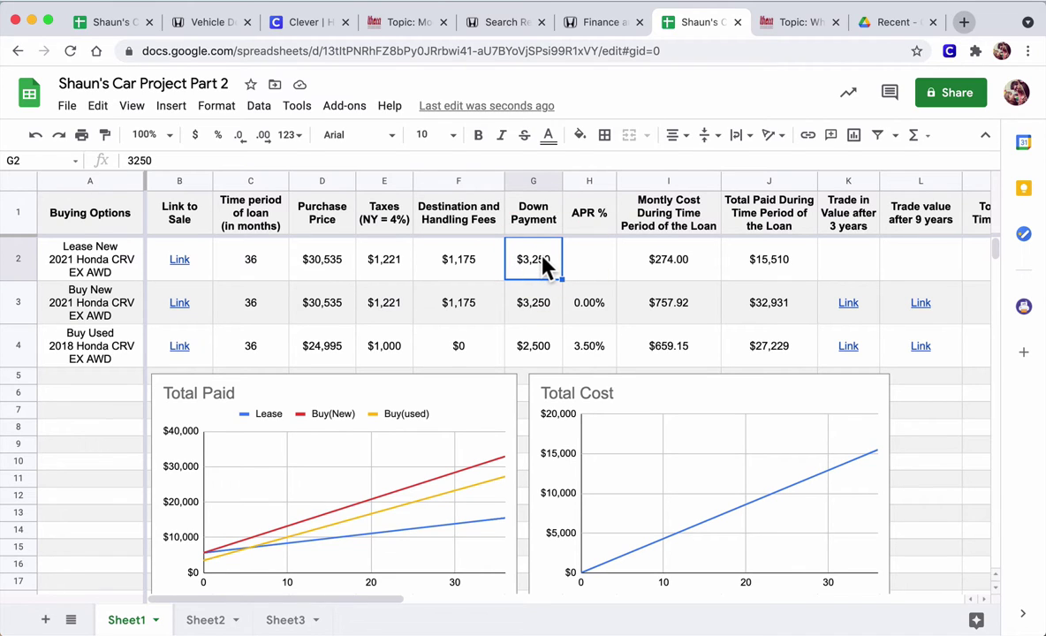
{"action": "left_click", "coordinate": [752, 257]}
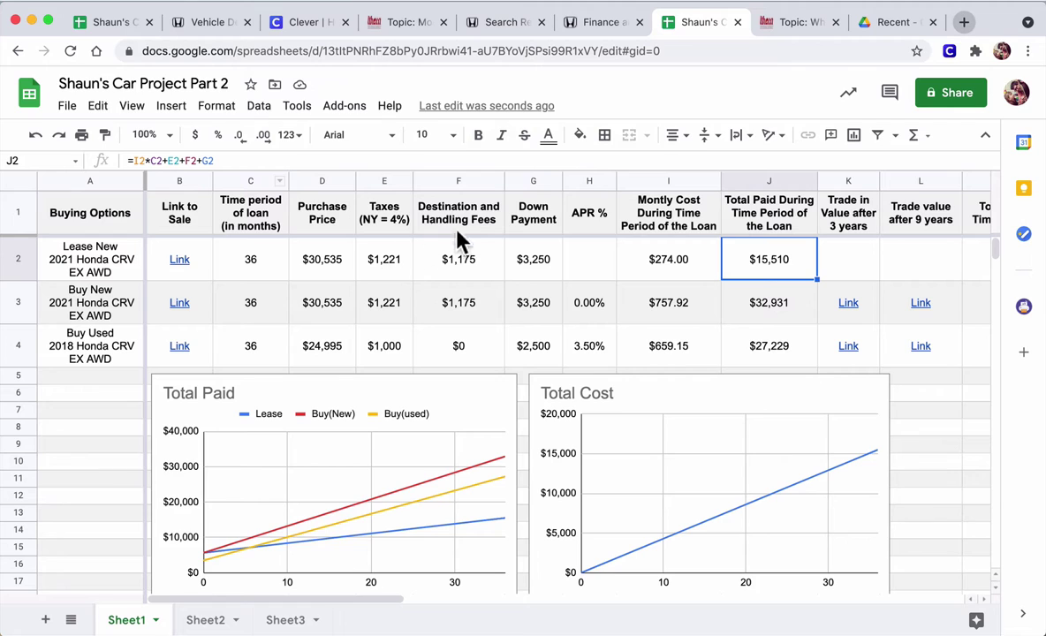
- Compare the total paid for all three options in J2:J4 and review the three-year trade-in value cells K3 and K4
{"action": "left_click", "coordinate": [765, 309]}
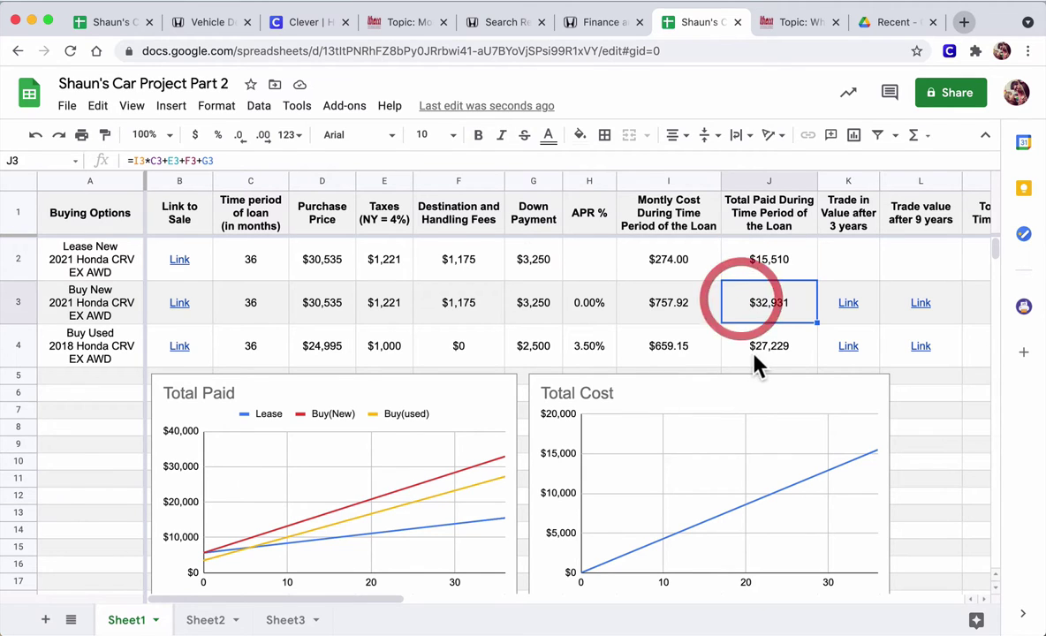
{"action": "left_click", "coordinate": [751, 344]}
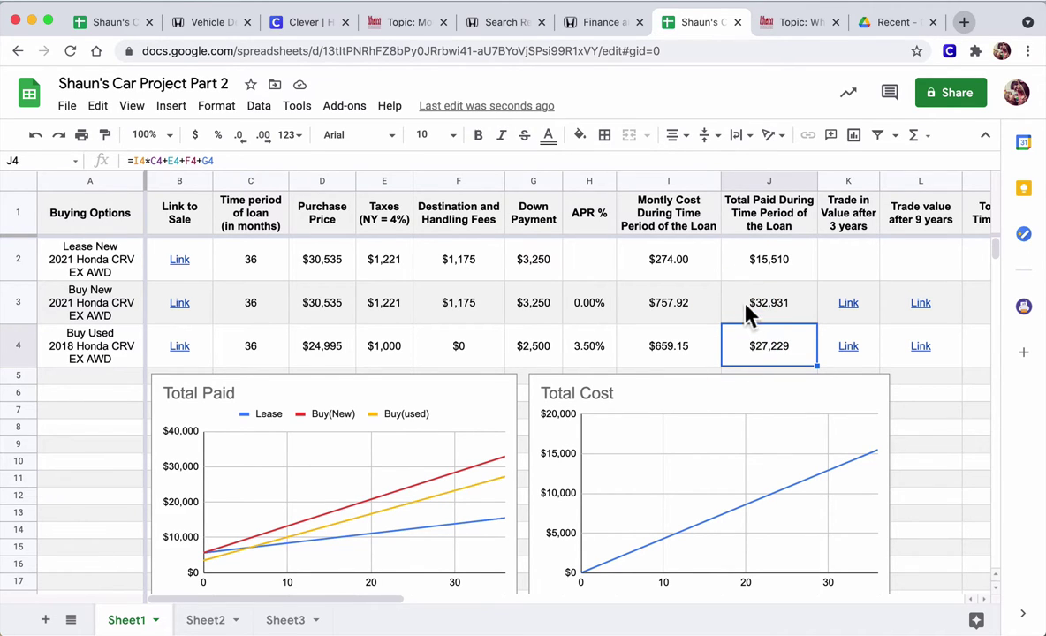
{"action": "left_click", "coordinate": [757, 256]}
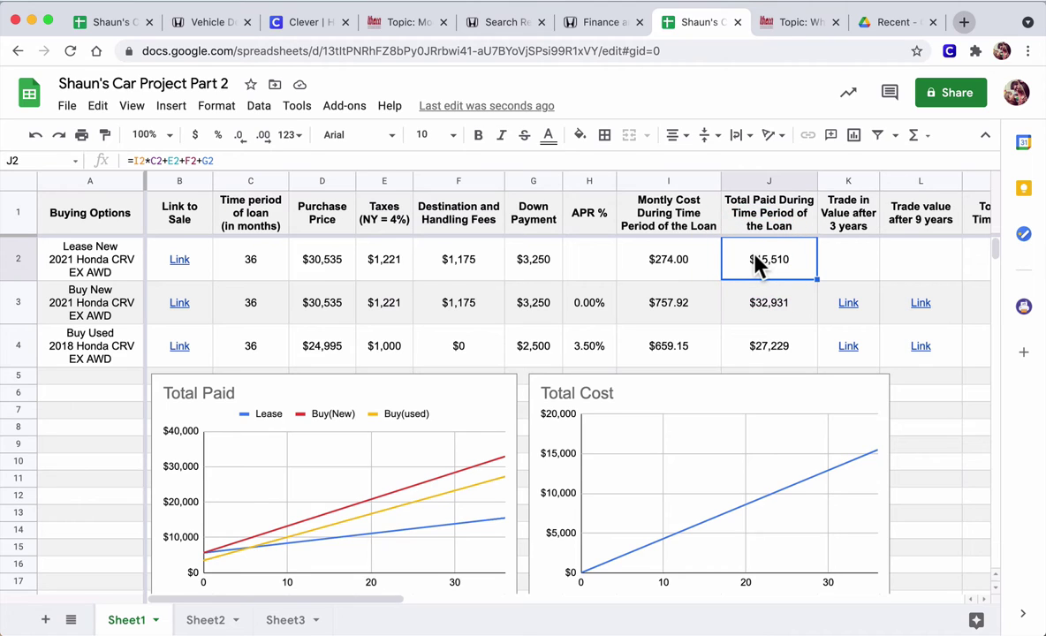
{"action": "left_click", "coordinate": [763, 307]}
{"action": "left_click", "coordinate": [765, 304]}
{"action": "left_click", "coordinate": [763, 343]}
{"action": "left_click", "coordinate": [759, 305]}
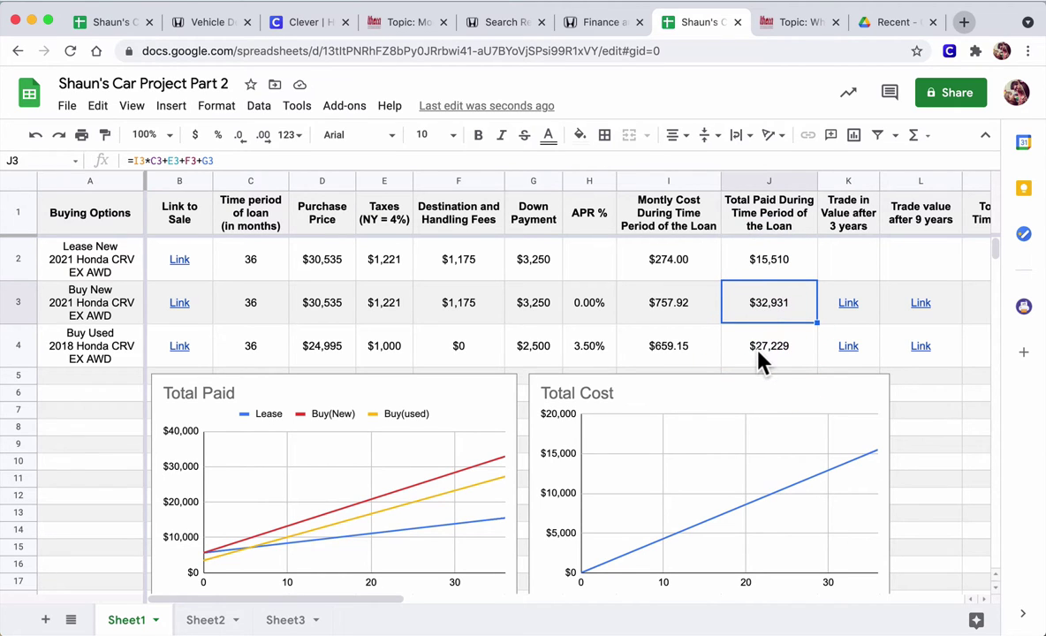
{"action": "left_click", "coordinate": [844, 298]}
{"action": "left_click", "coordinate": [844, 346]}
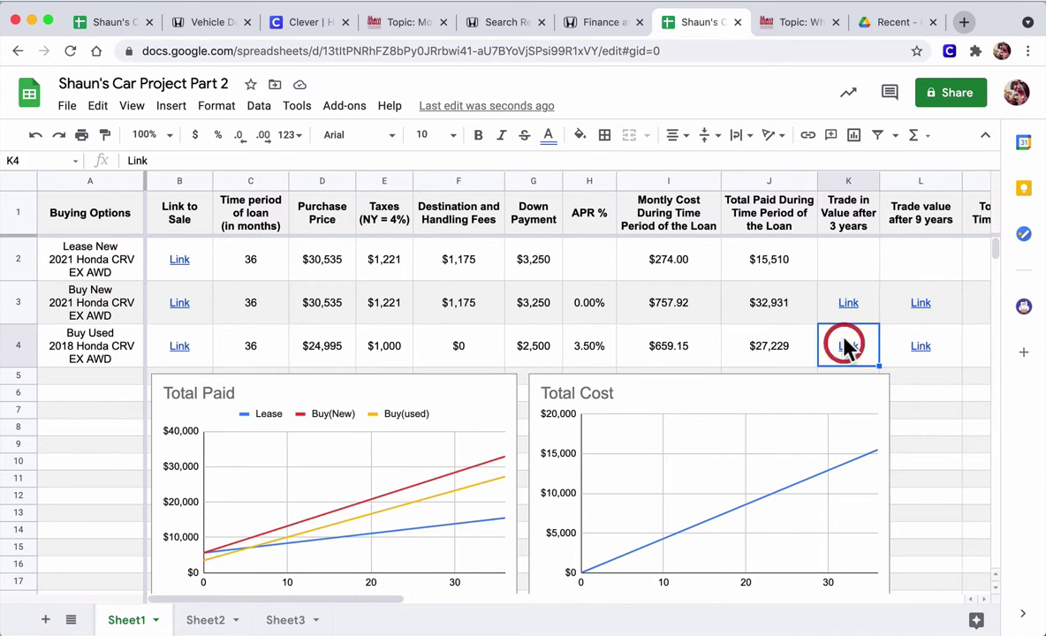
{"action": "left_click", "coordinate": [843, 311]}
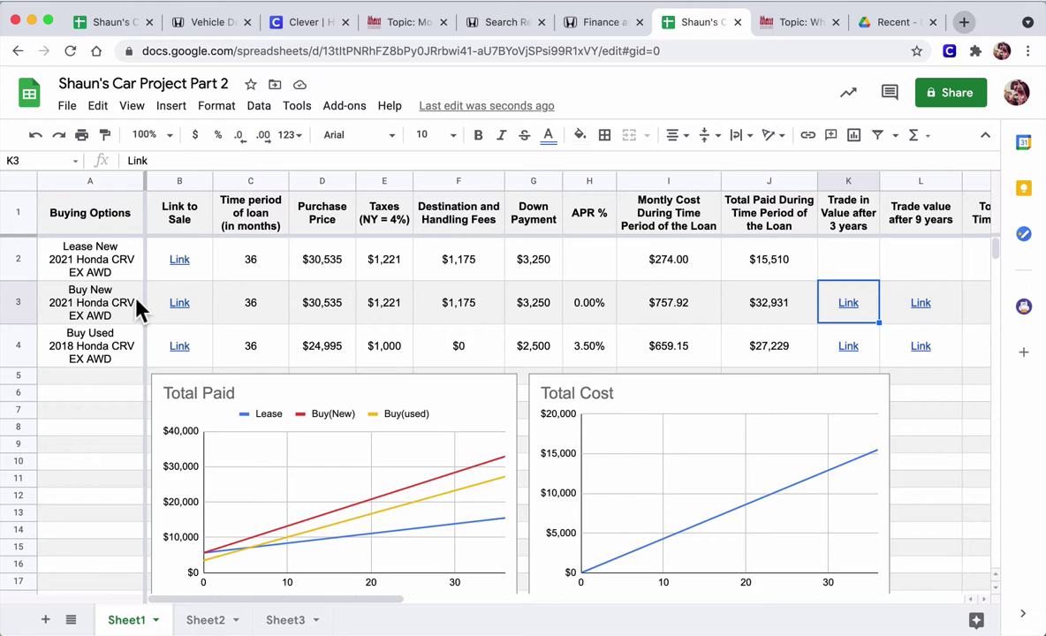
{"action": "left_click", "coordinate": [313, 342]}
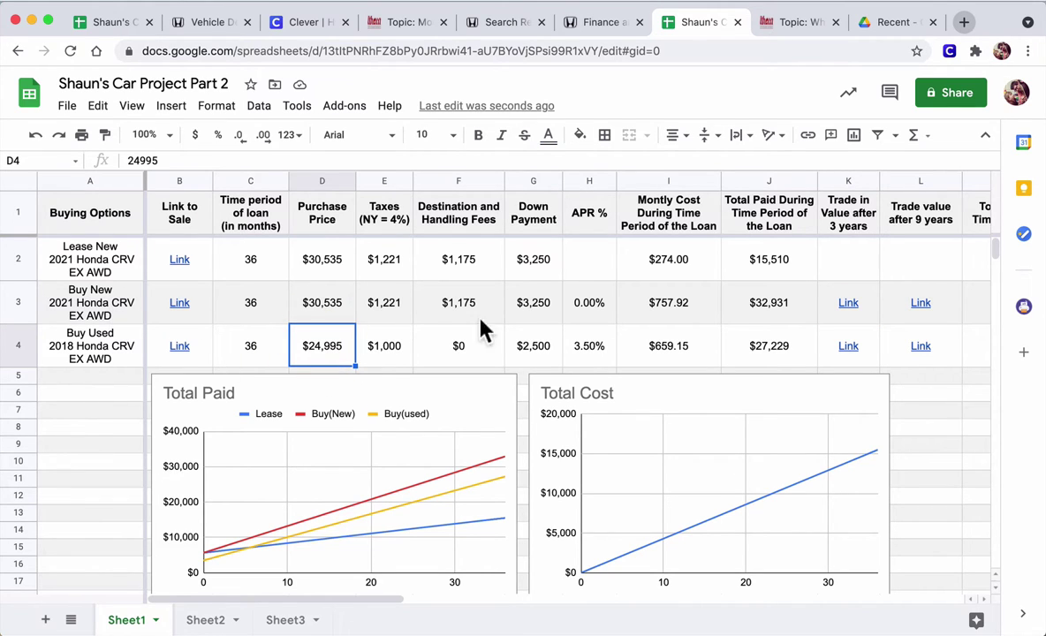
{"action": "left_click", "coordinate": [864, 304]}
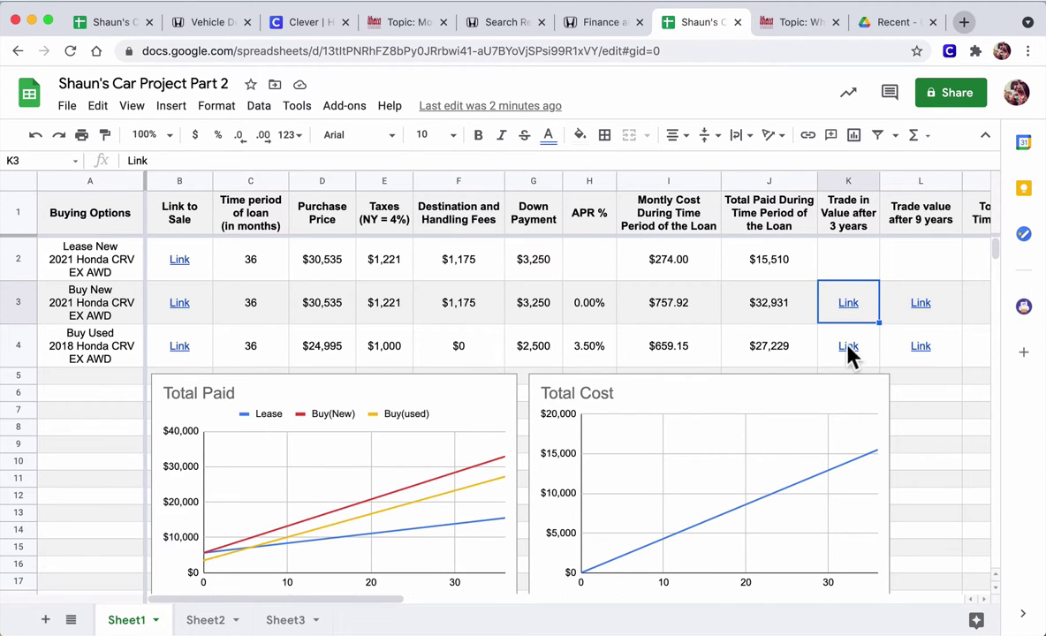
- Open the Kelley Blue Book tool from the project discussion and bring up the year choices in its Car Values vehicle selector
{"action": "left_click", "coordinate": [402, 26]}
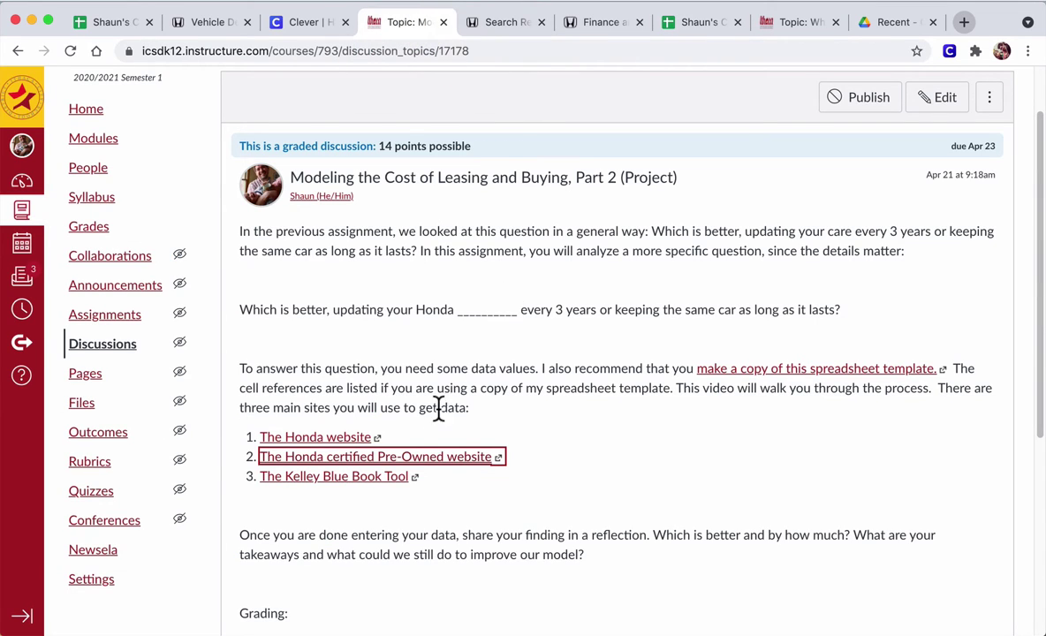
{"action": "left_click", "coordinate": [381, 485]}
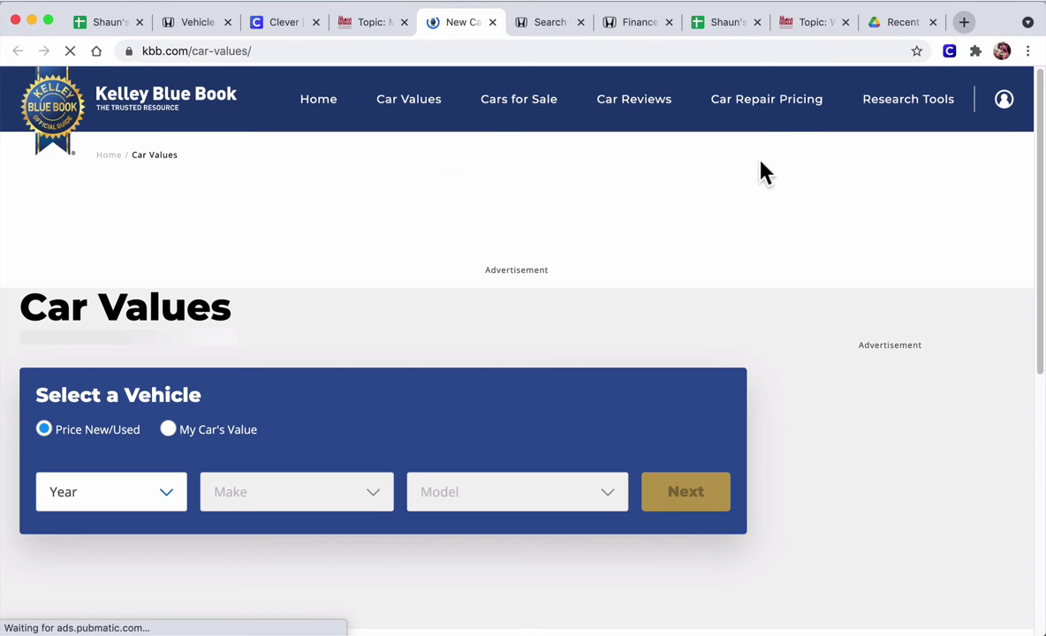
{"action": "mouse_move", "coordinate": [887, 102]}
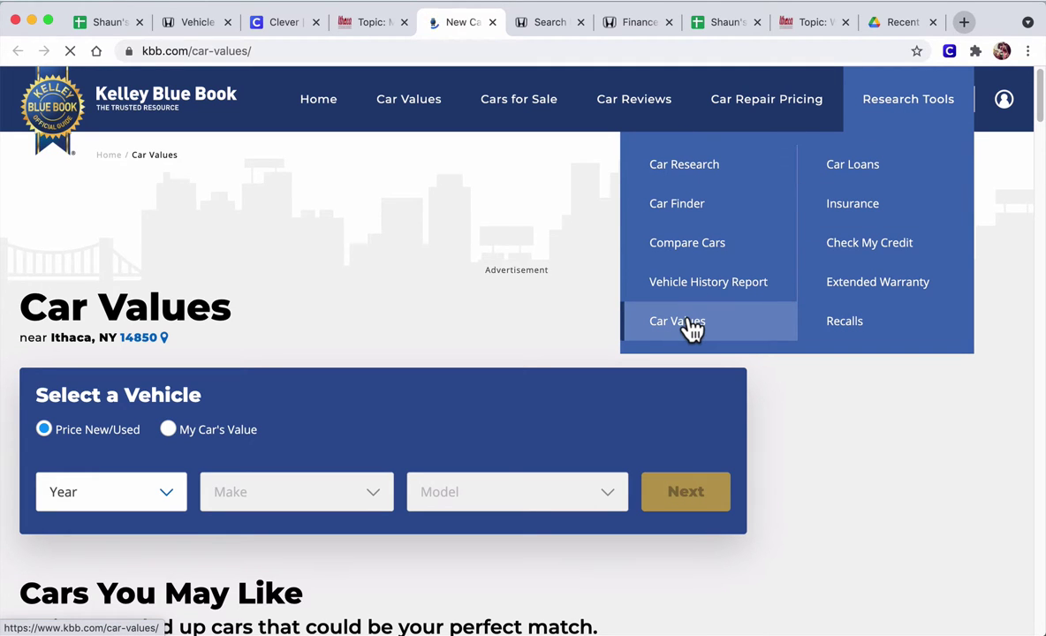
{"action": "left_click", "coordinate": [691, 328]}
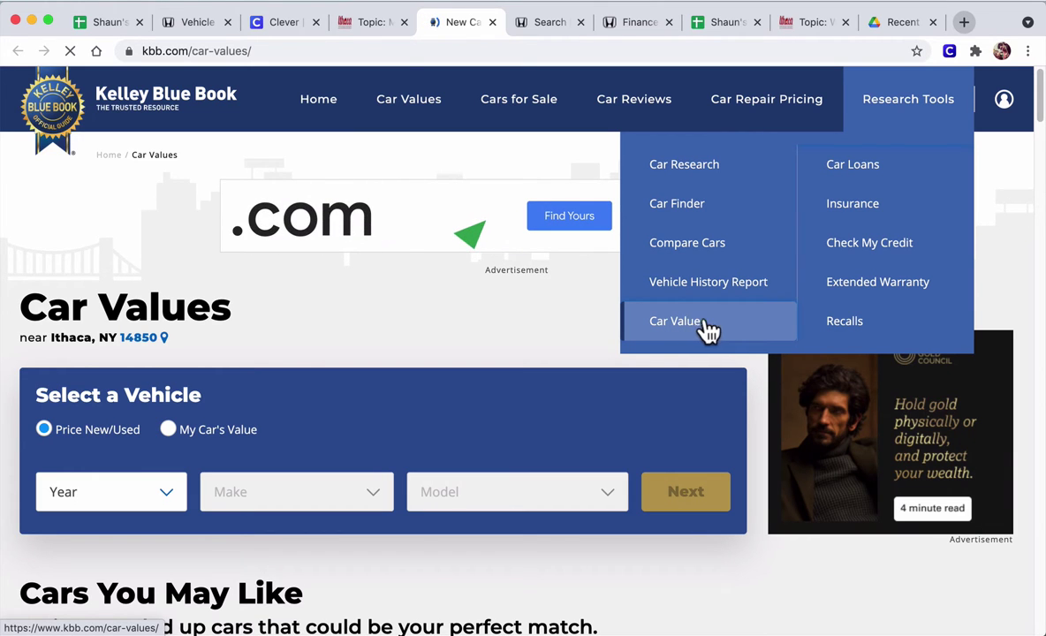
{"action": "left_click", "coordinate": [694, 320]}
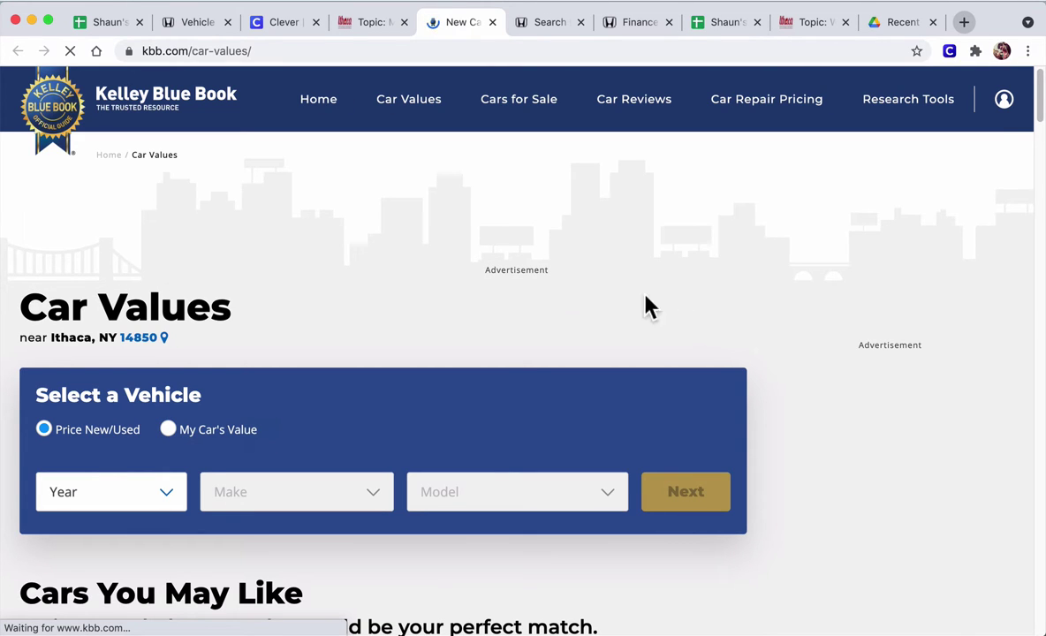
{"action": "left_click", "coordinate": [166, 498]}
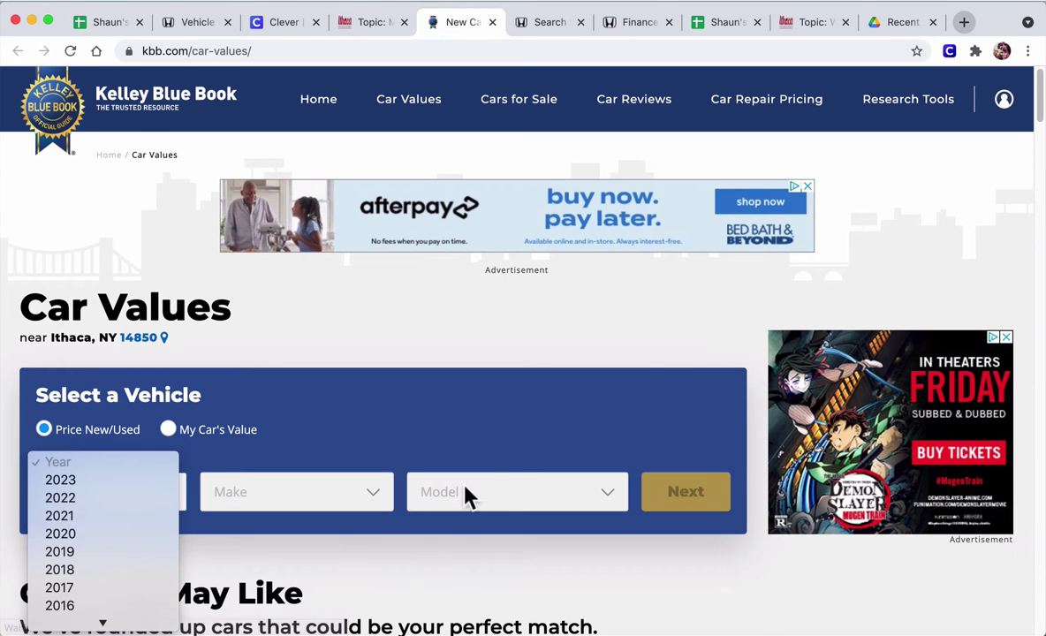
- Check the data source links in the Canvas assignment discussion and return to the Kelley Blue Book Car Values page
{"action": "left_click", "coordinate": [537, 364]}
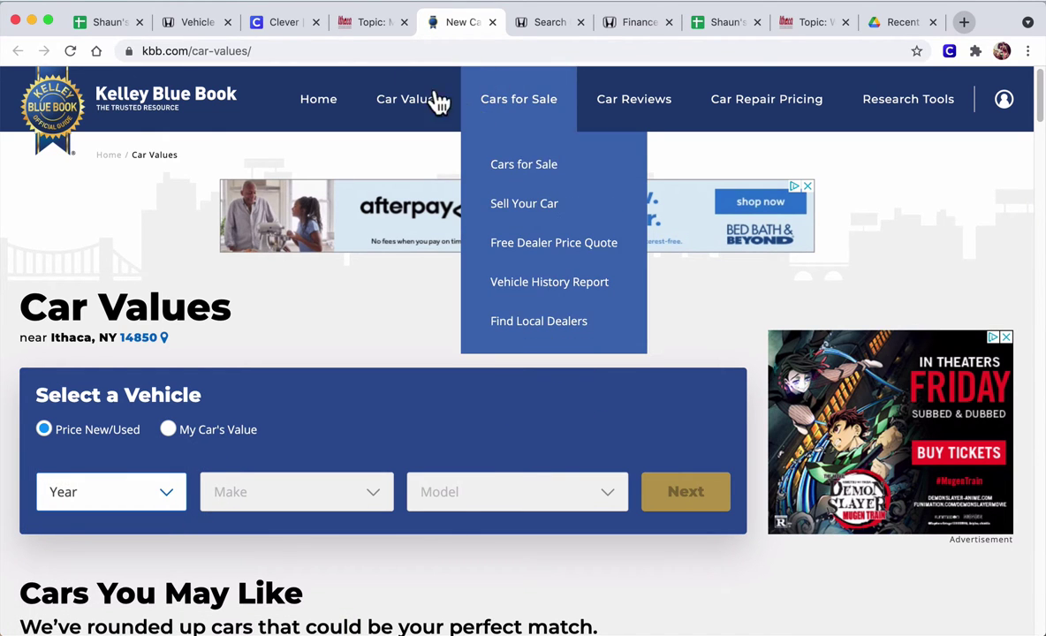
{"action": "left_click", "coordinate": [380, 25]}
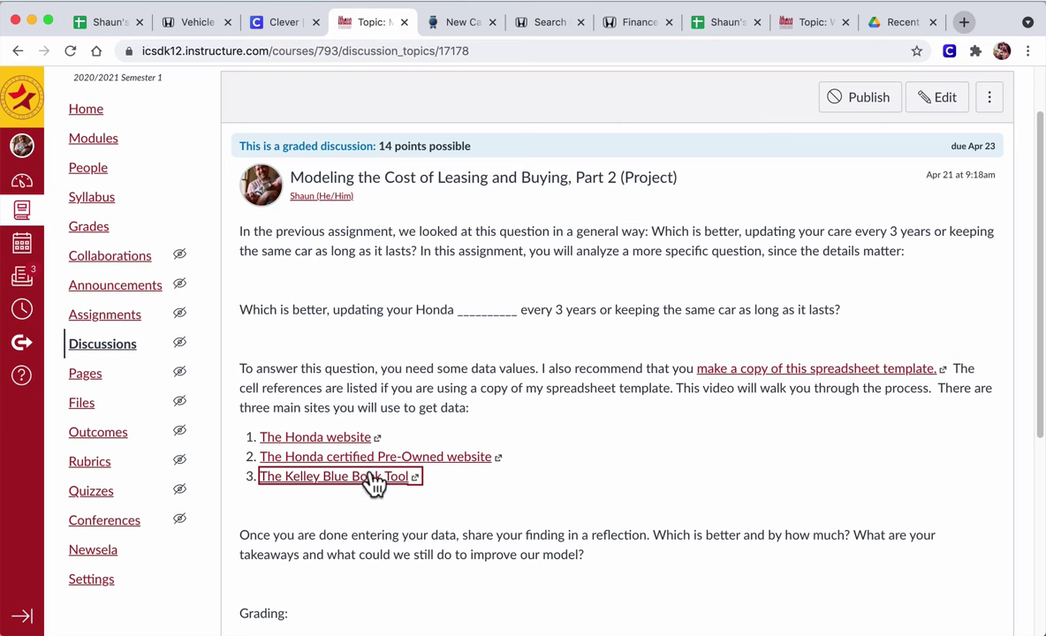
{"action": "left_click", "coordinate": [441, 24]}
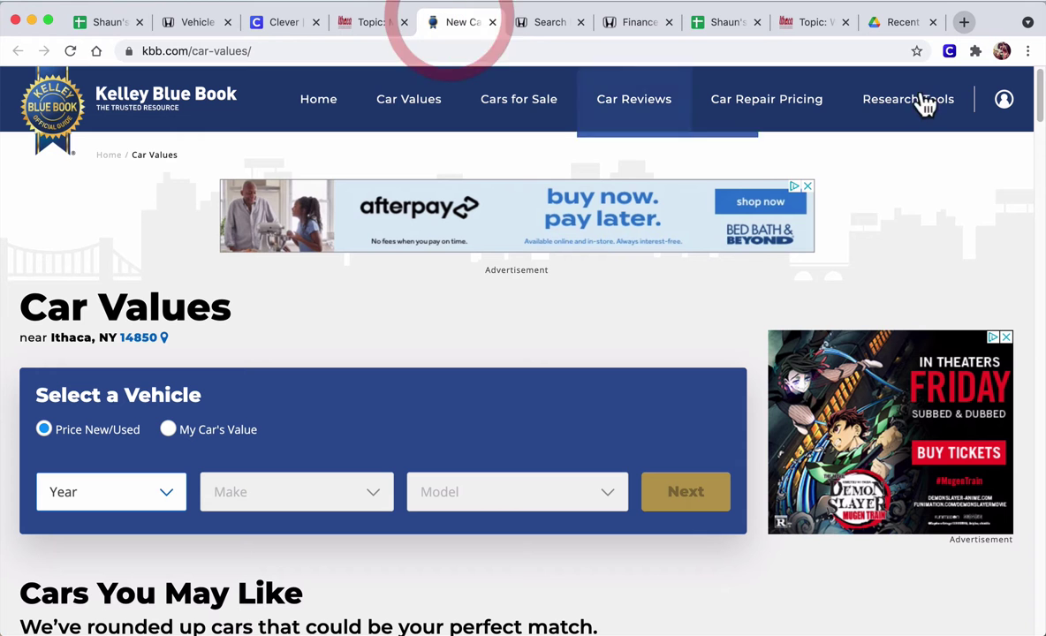
{"action": "mouse_move", "coordinate": [922, 99]}
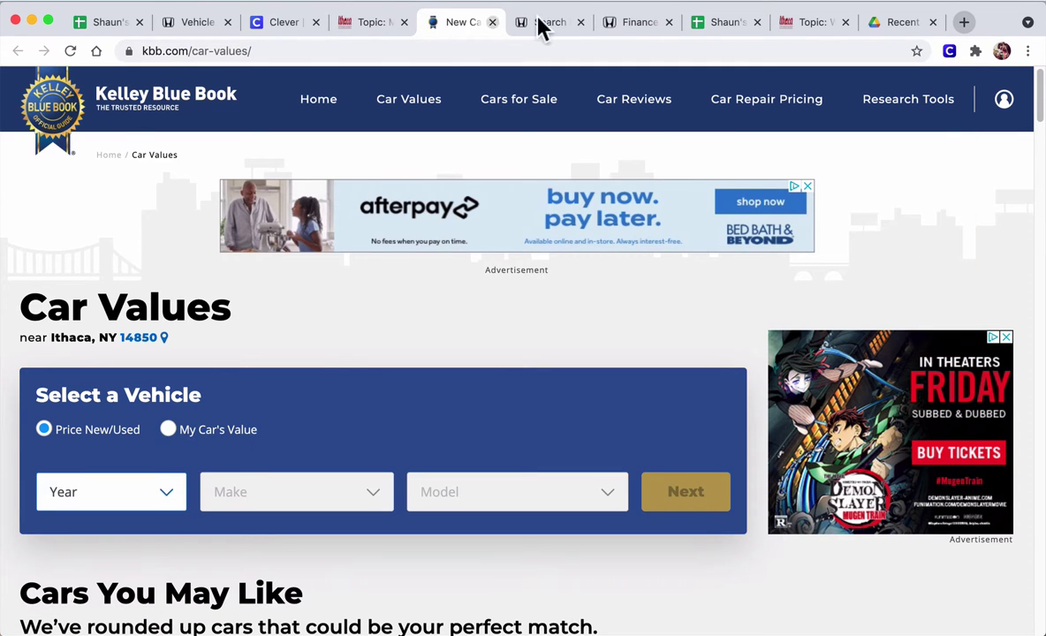
- Look up a 2018 Honda CR-V in the Kelley Blue Book vehicle selector and open its page
{"action": "left_click", "coordinate": [133, 496]}
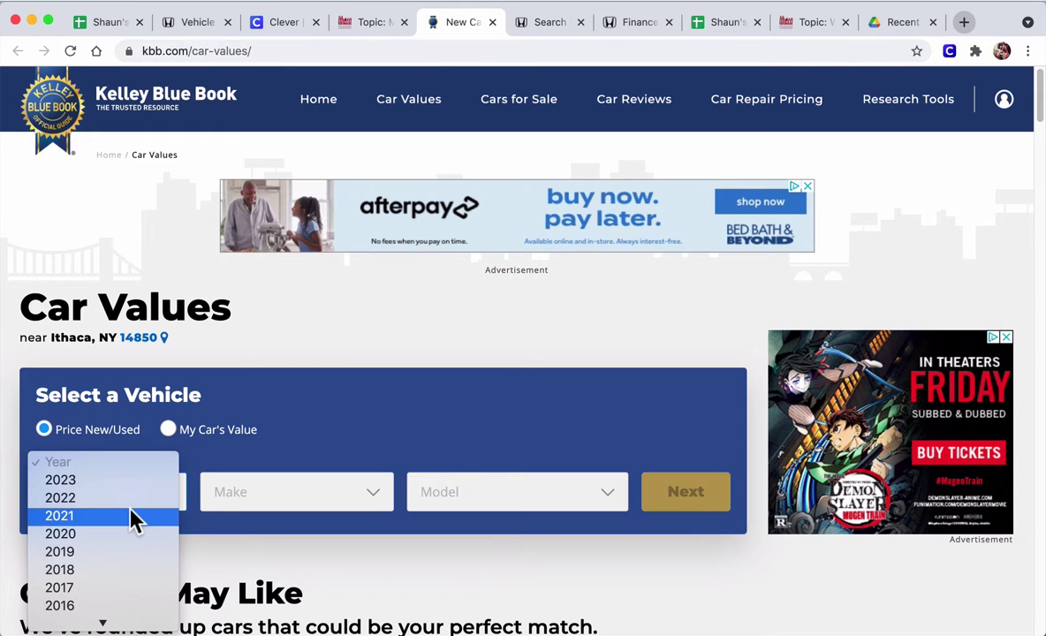
{"action": "left_click", "coordinate": [122, 570]}
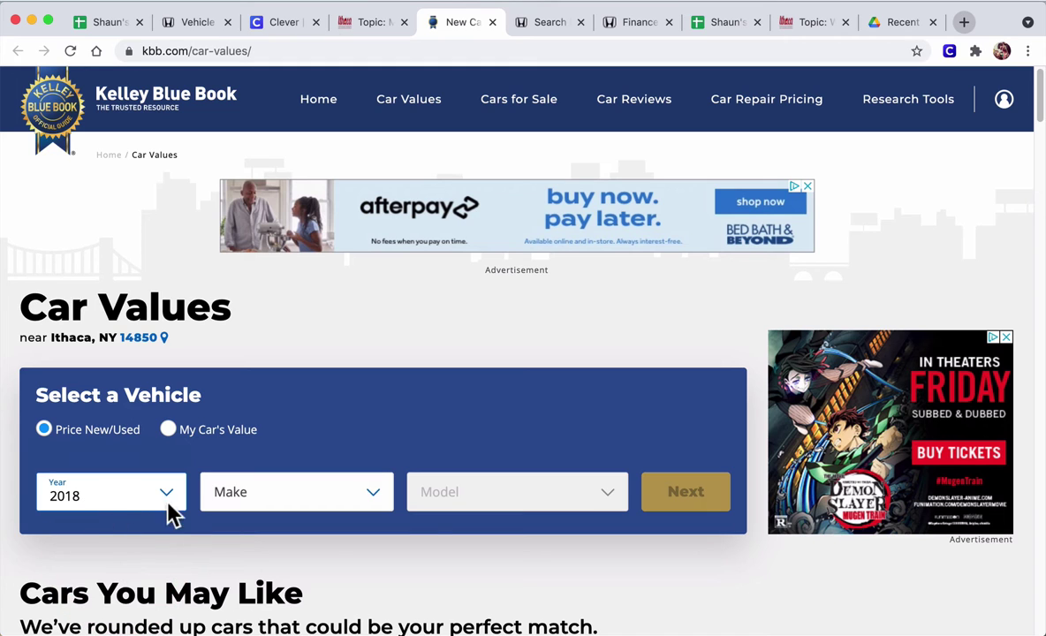
{"action": "left_click", "coordinate": [232, 495]}
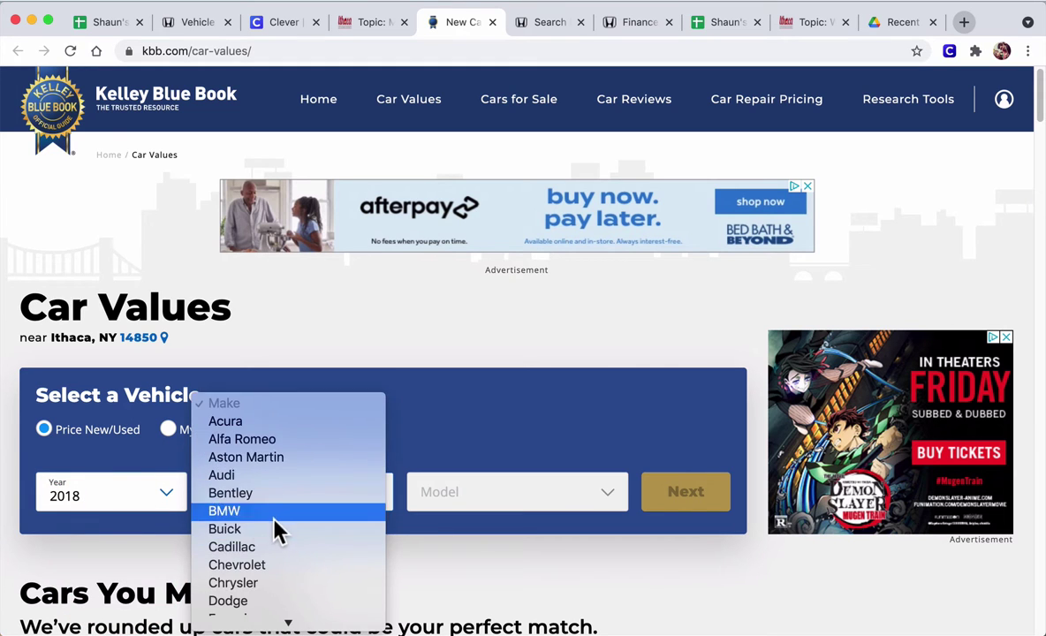
{"action": "scroll", "coordinate": [277, 528], "scroll_direction": "down", "scroll_amount": 5}
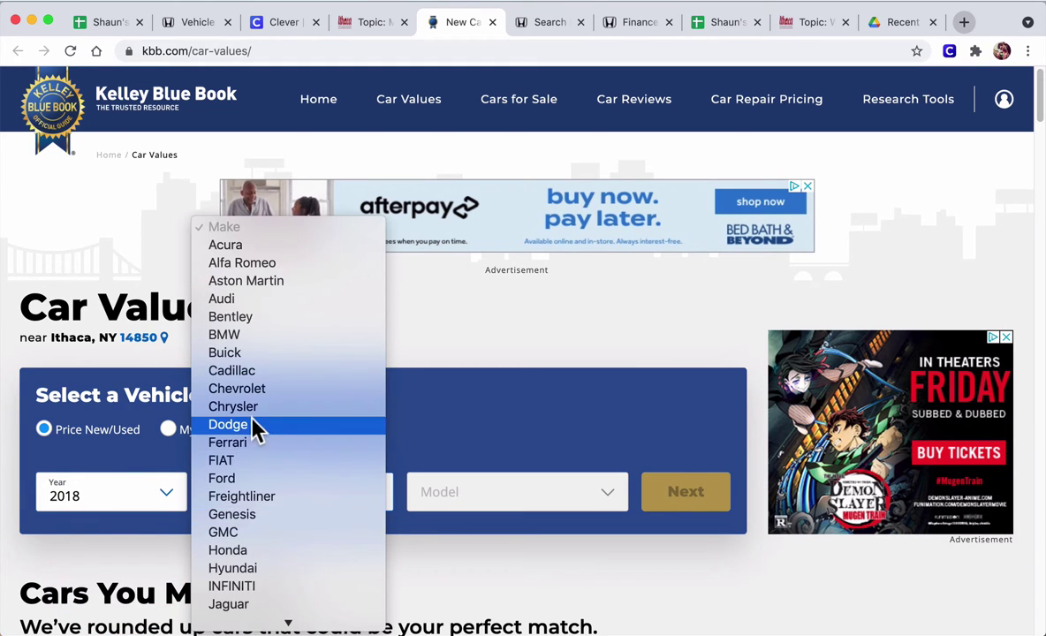
{"action": "left_click", "coordinate": [227, 551]}
{"action": "left_click", "coordinate": [446, 496]}
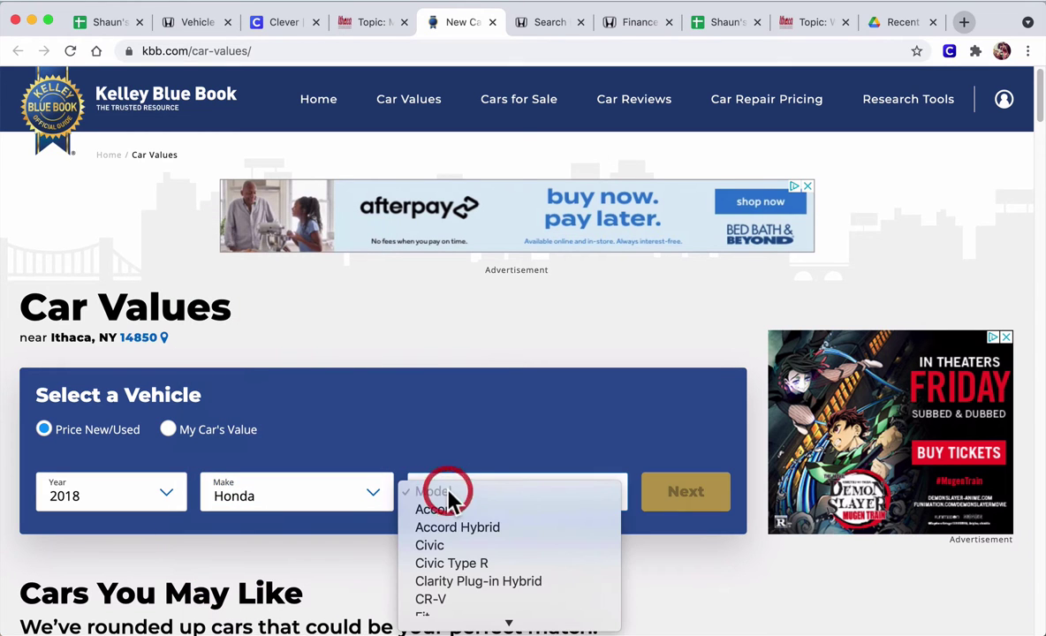
{"action": "left_click", "coordinate": [422, 585]}
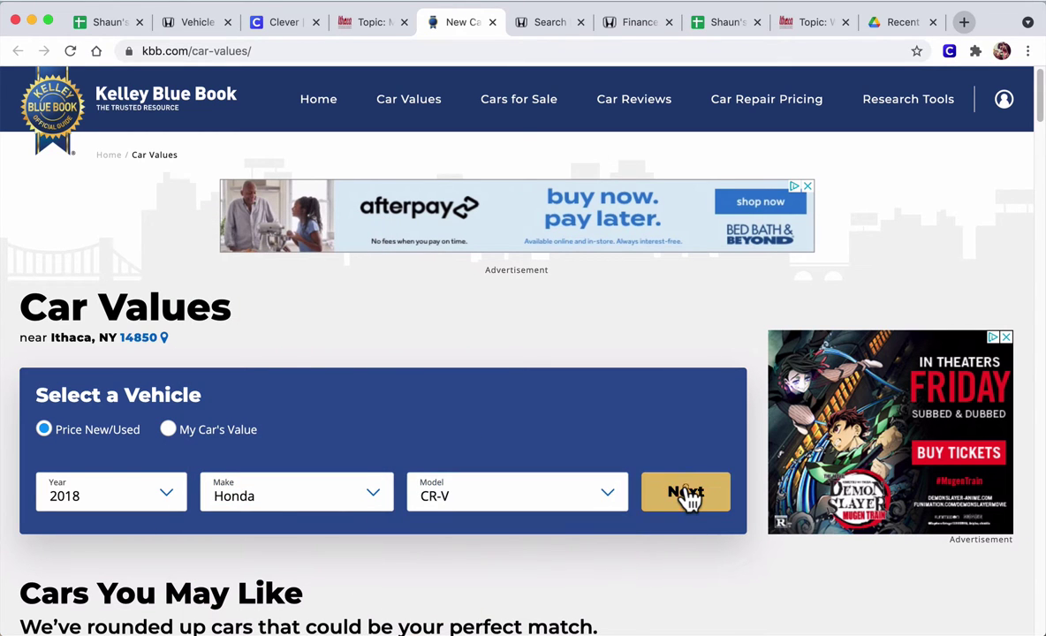
{"action": "left_click", "coordinate": [688, 496]}
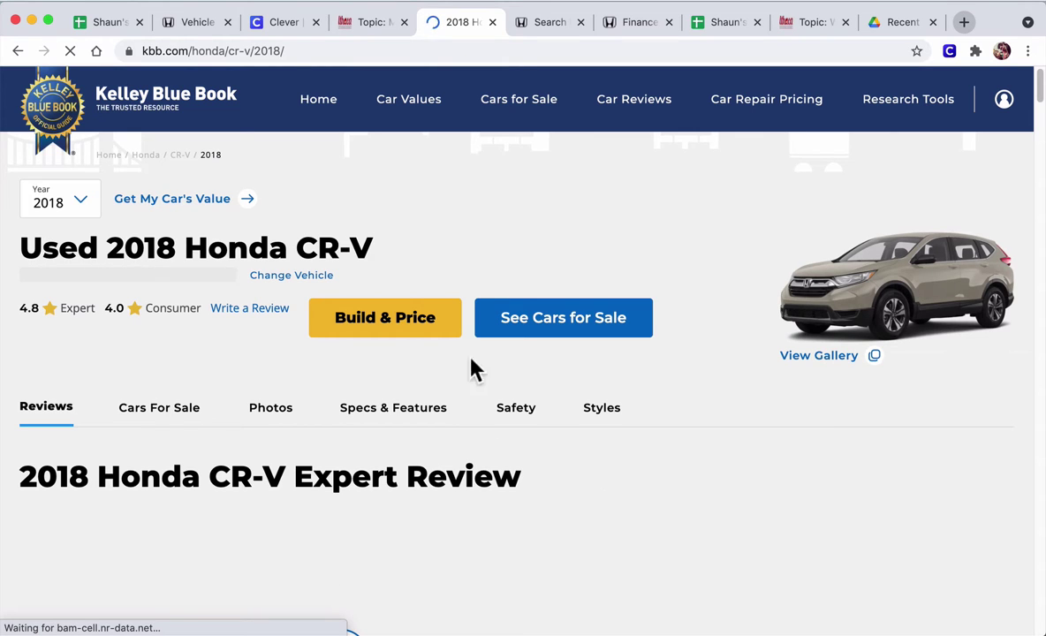
- Start a My Car's Value estimate for the 2018 CR-V with the EX Sport Utility 4D style
{"action": "left_click", "coordinate": [181, 210]}
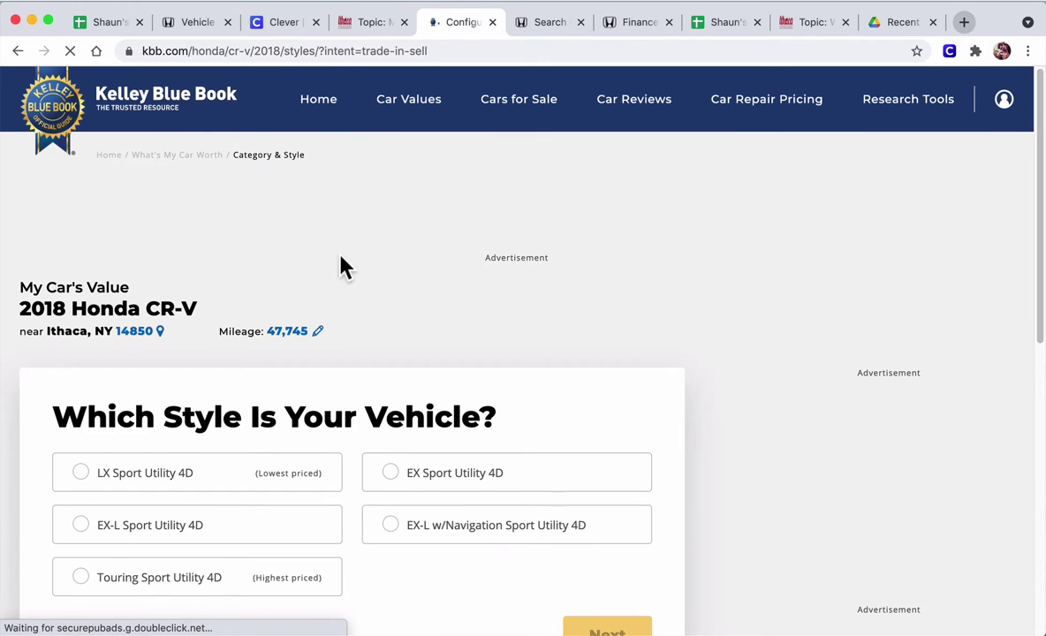
{"action": "scroll", "coordinate": [345, 268], "scroll_direction": "down", "scroll_amount": 2}
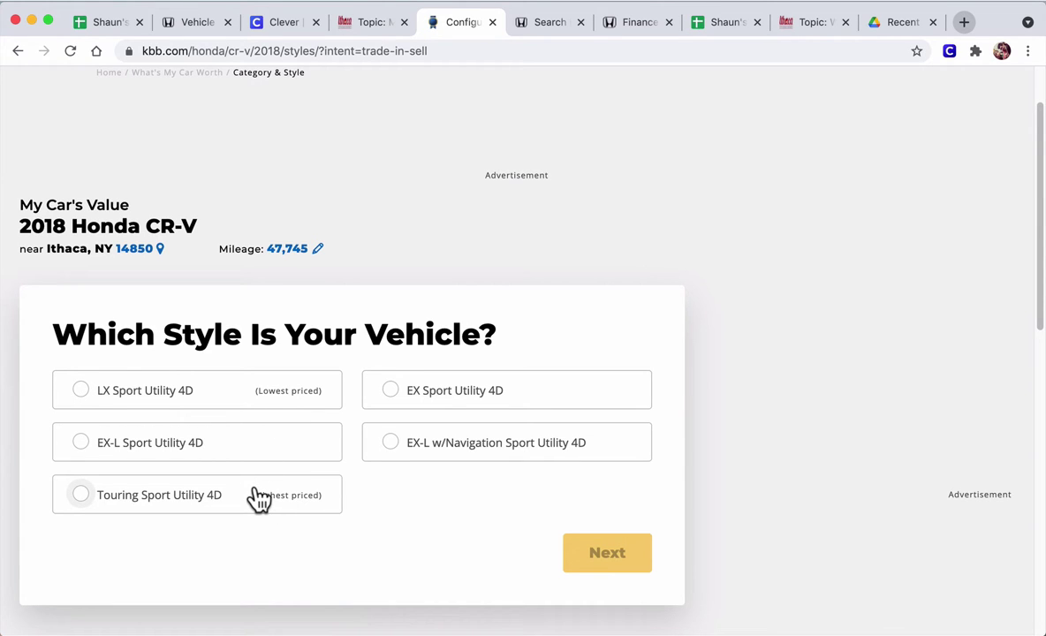
{"action": "left_click", "coordinate": [417, 395]}
{"action": "scroll", "coordinate": [432, 396], "scroll_direction": "down", "scroll_amount": 4}
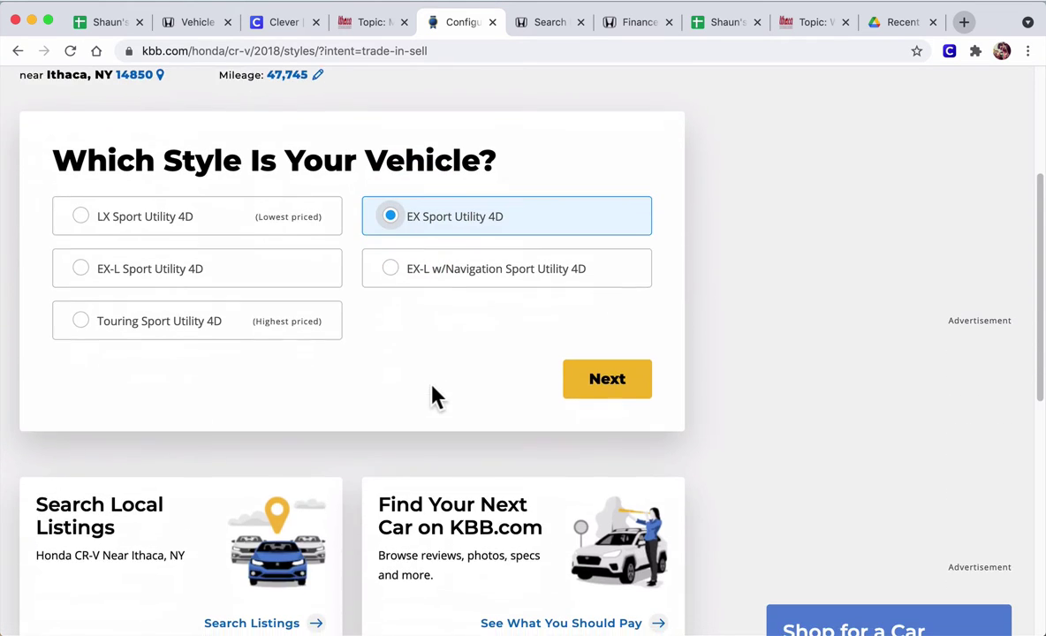
{"action": "left_click", "coordinate": [609, 374]}
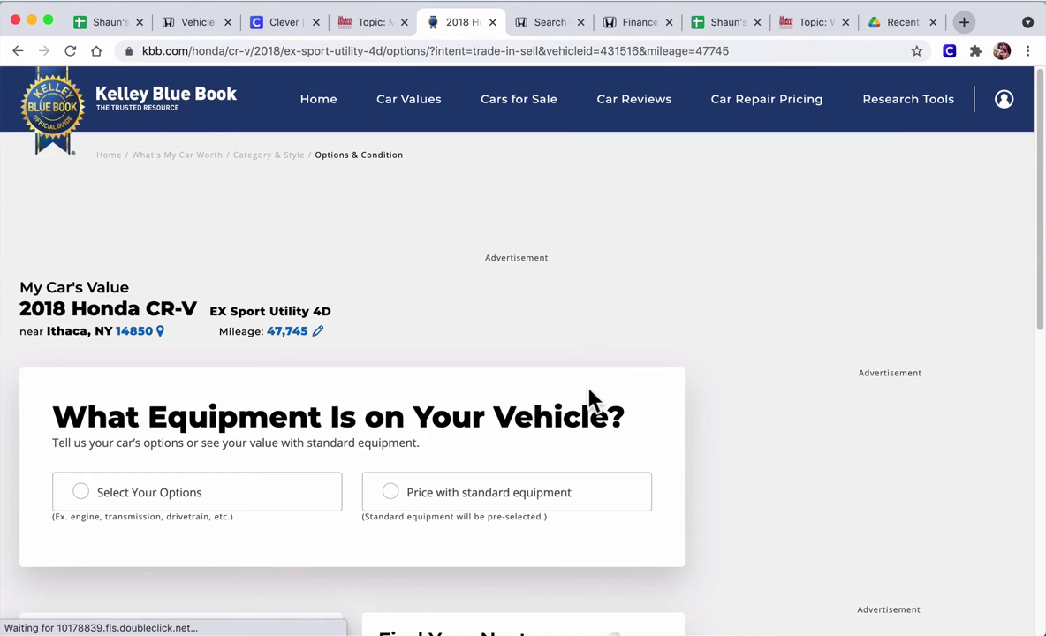
- Specify standard equipment, a vehicle color and Very Good condition for the CR-V, and get its value
{"action": "left_click", "coordinate": [390, 496]}
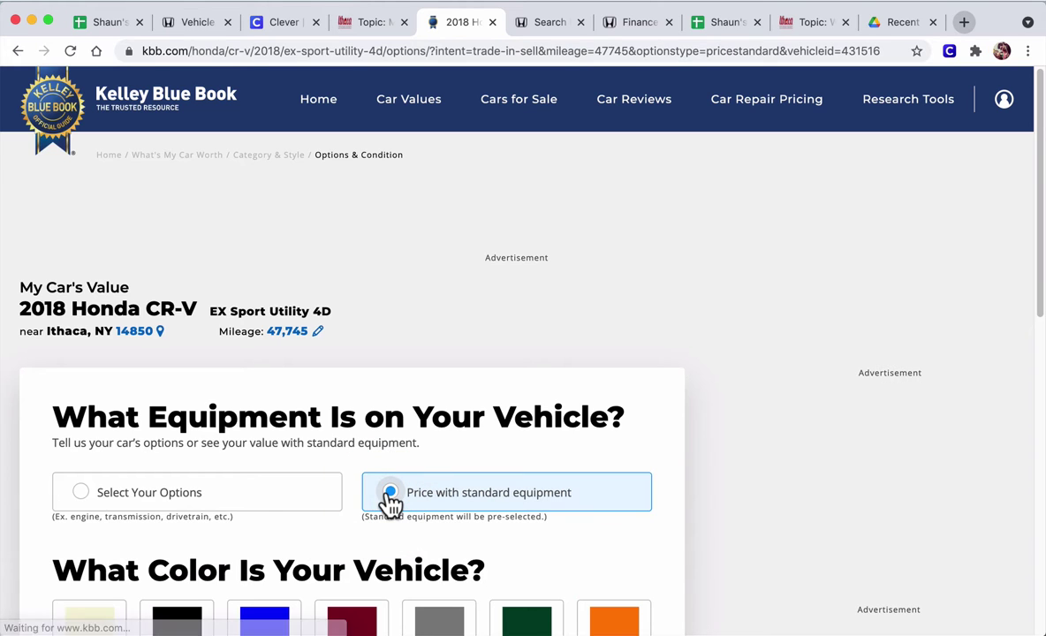
{"action": "scroll", "coordinate": [355, 404], "scroll_direction": "down", "scroll_amount": 1}
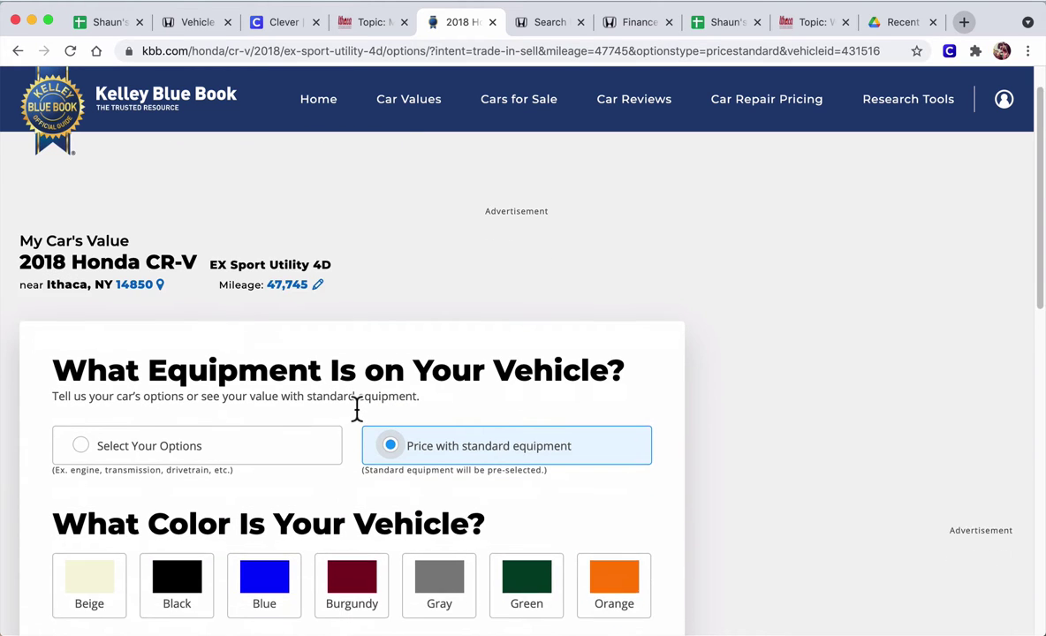
{"action": "scroll", "coordinate": [357, 408], "scroll_direction": "down", "scroll_amount": 3}
{"action": "left_click", "coordinate": [261, 500]}
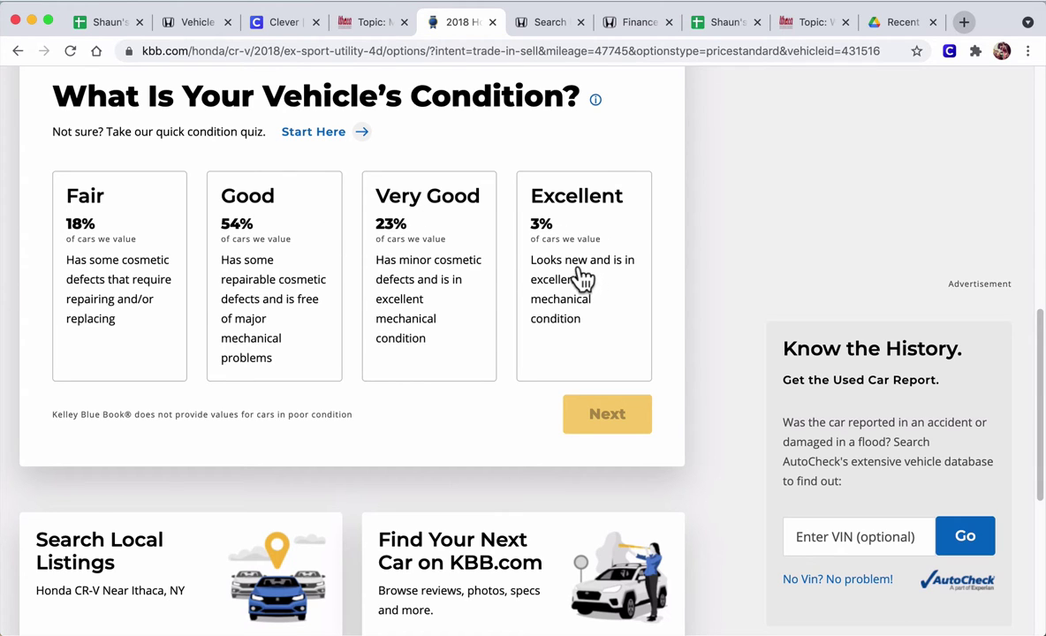
{"action": "left_click", "coordinate": [434, 305]}
{"action": "left_click", "coordinate": [588, 415]}
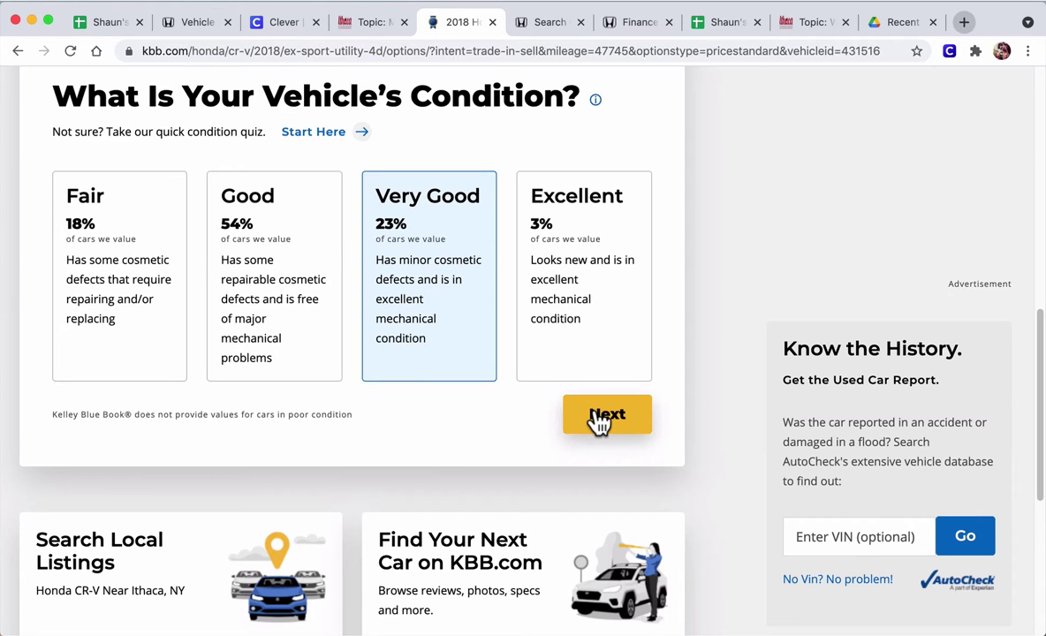
{"action": "left_click", "coordinate": [596, 413]}
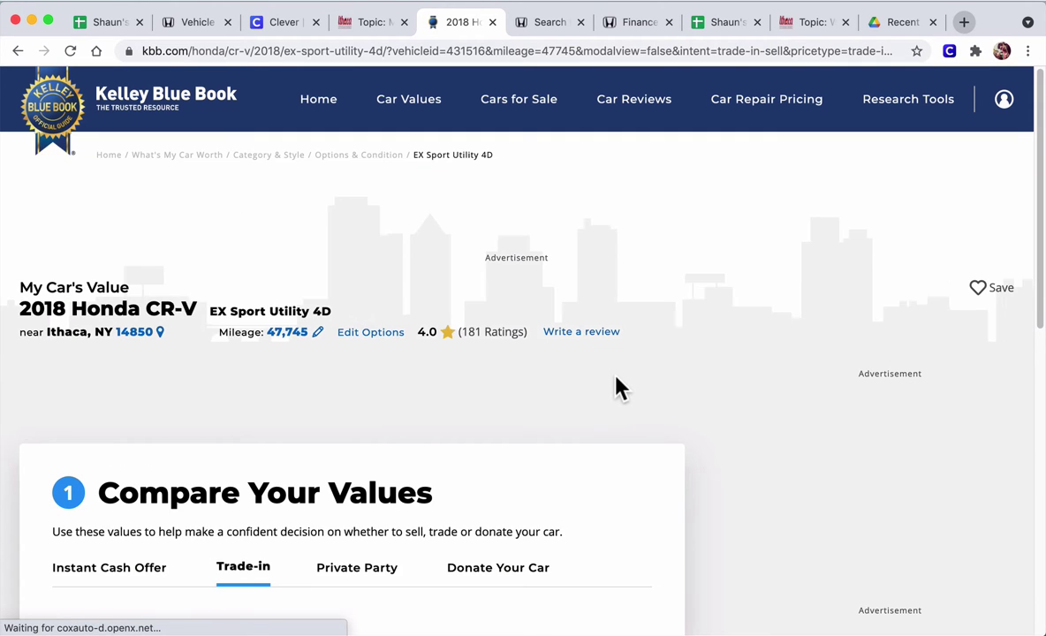
- Compare the CR-V's trade-in value with its private party value, ending on the trade-in value
{"action": "scroll", "coordinate": [530, 354], "scroll_direction": "down", "scroll_amount": 5}
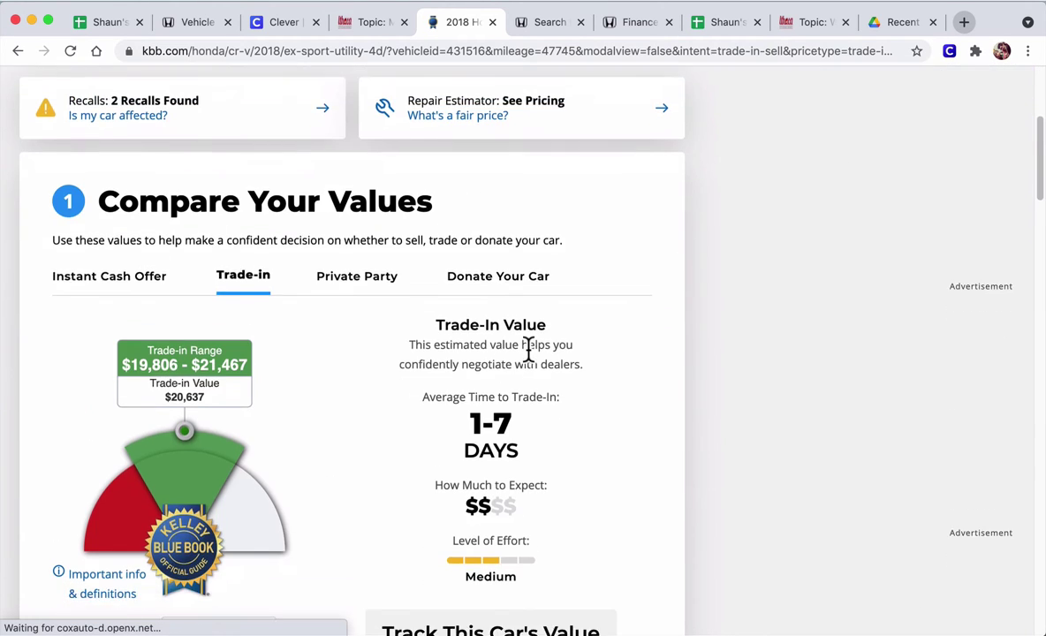
{"action": "scroll", "coordinate": [521, 363], "scroll_direction": "down", "scroll_amount": 2}
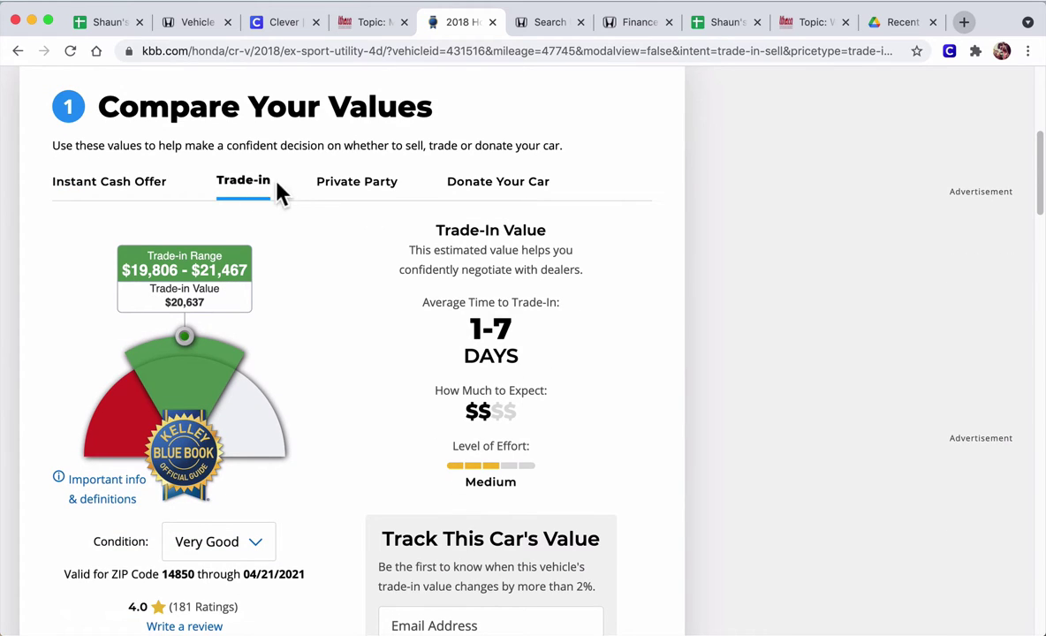
{"action": "left_click", "coordinate": [332, 185]}
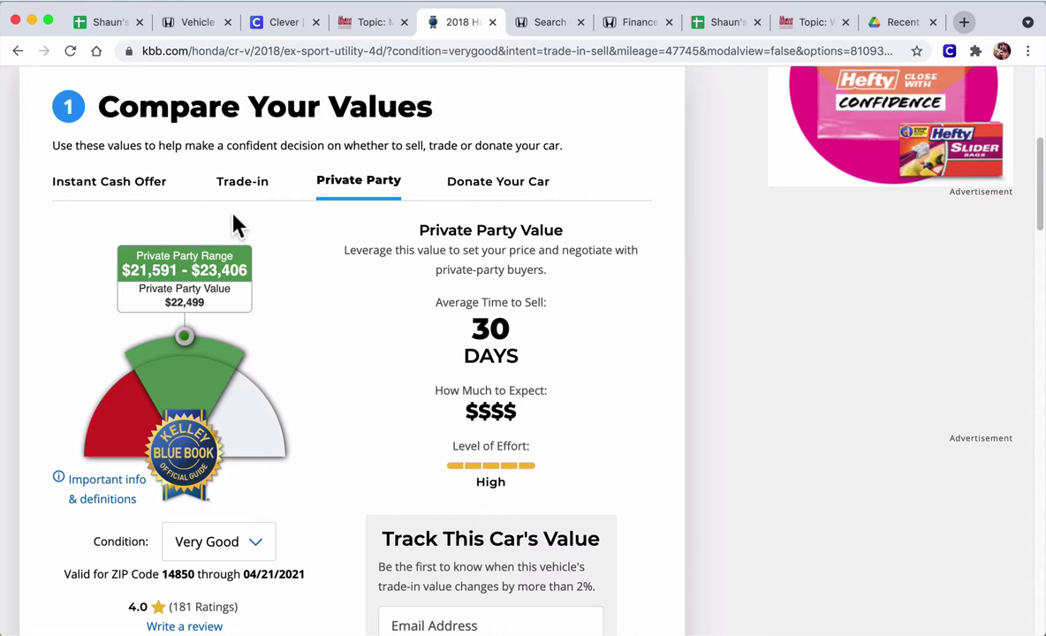
{"action": "left_click", "coordinate": [251, 189]}
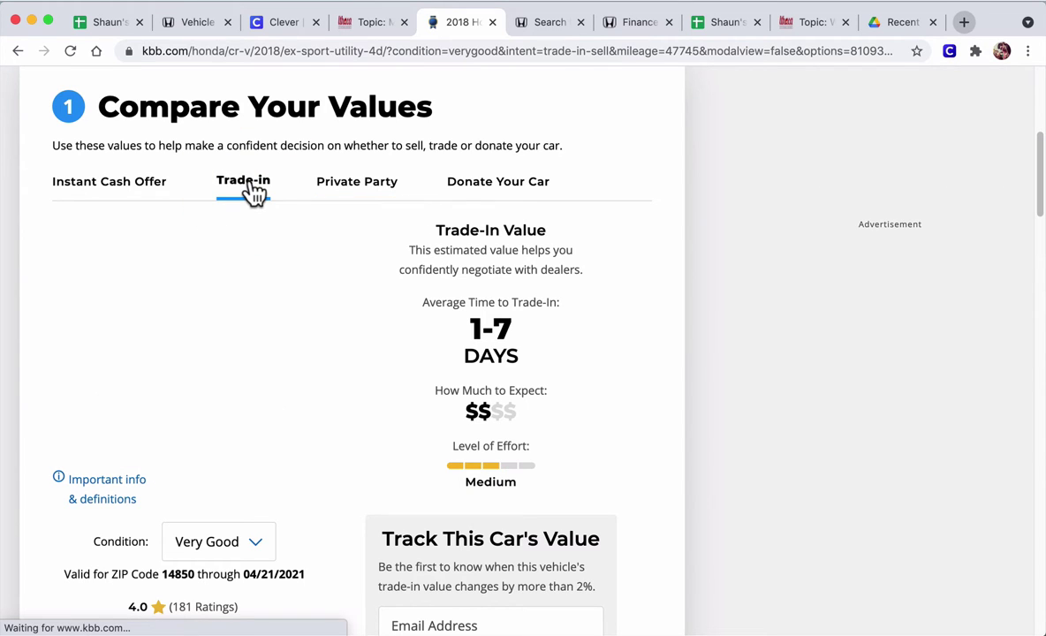
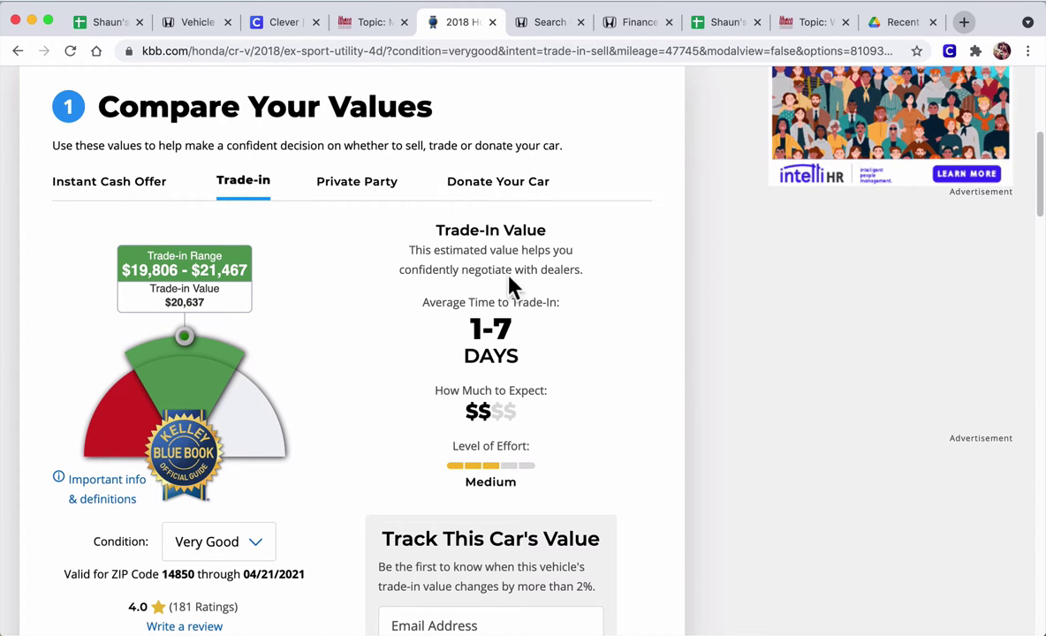
- Copy the valuation page's address and link it in cell K3 of the Car Project Part 2 spreadsheet with the text $20,637
{"action": "left_click", "coordinate": [411, 51]}
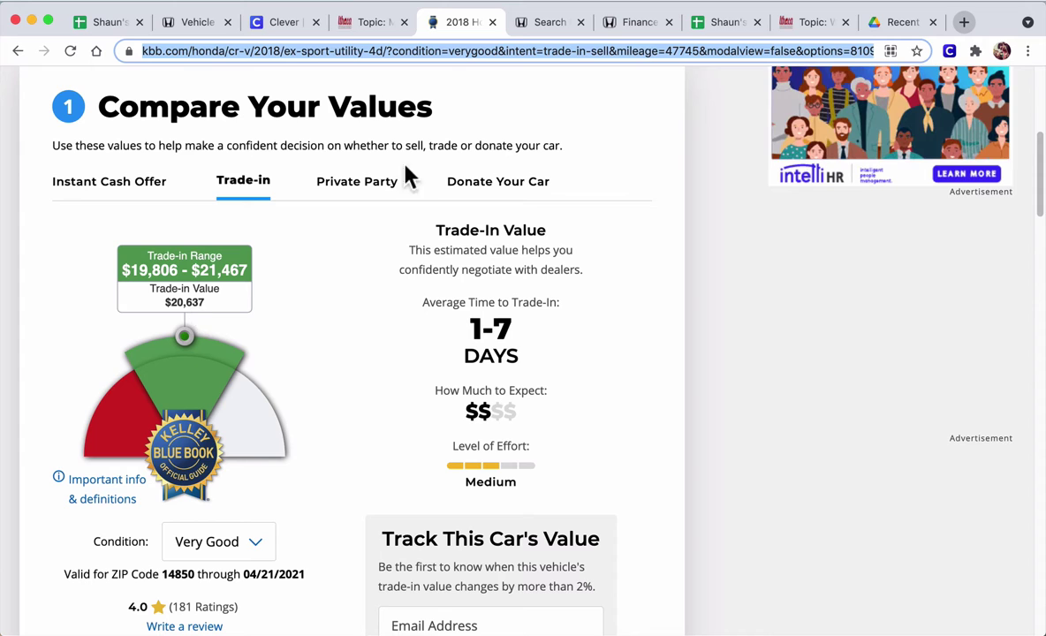
{"action": "left_click", "coordinate": [714, 23]}
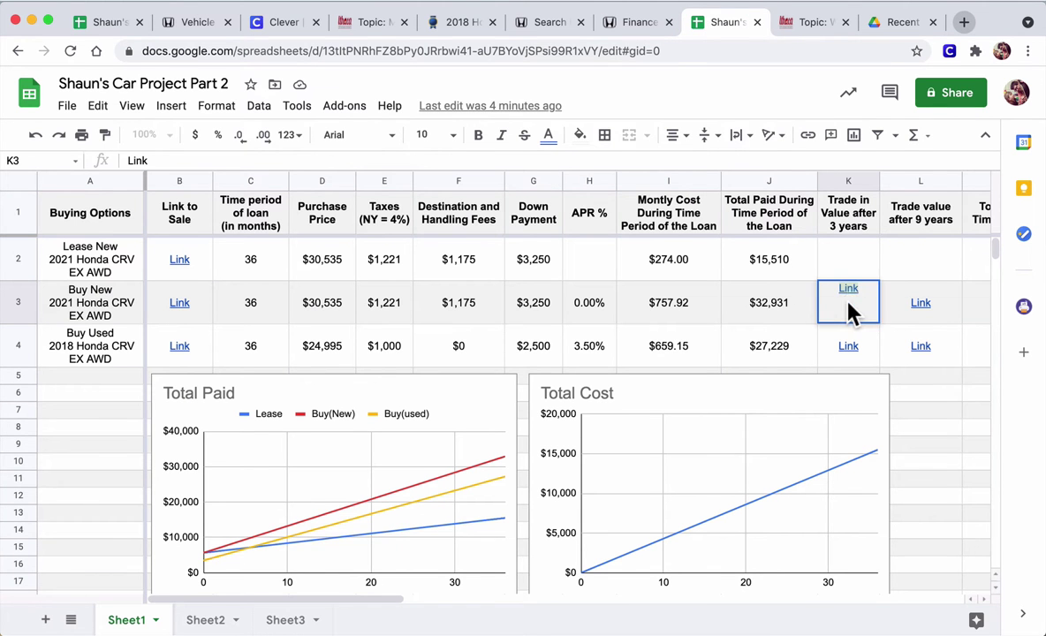
{"action": "key", "text": "super+k"}
{"action": "key", "text": "super+v"}
{"action": "double_click", "coordinate": [702, 334]}
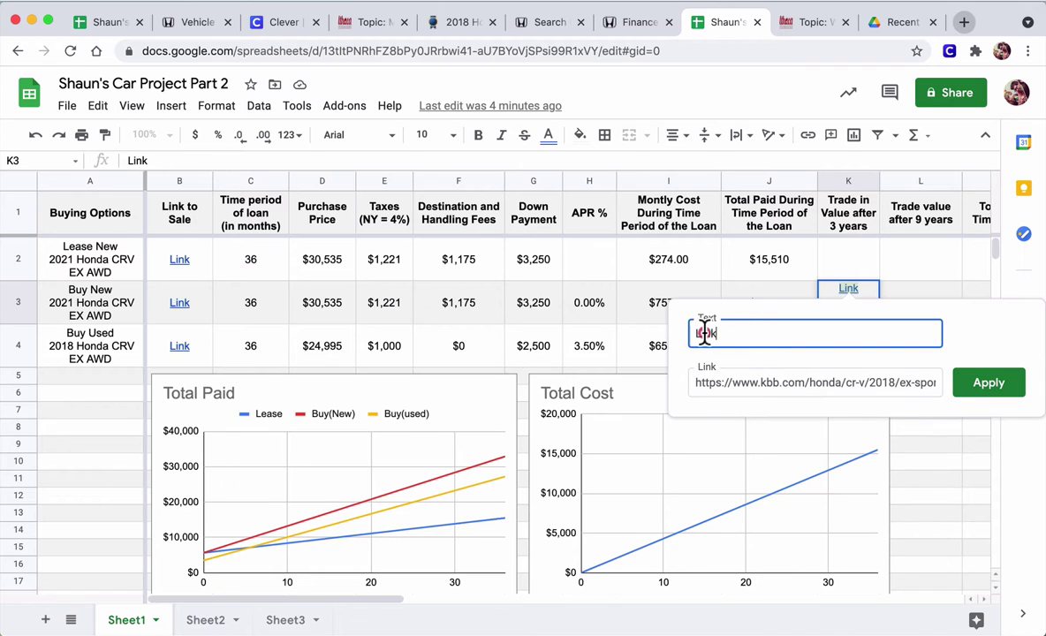
{"action": "type", "text": "$20,637"}
{"action": "key", "text": "Return"}
{"action": "key", "text": "Return"}
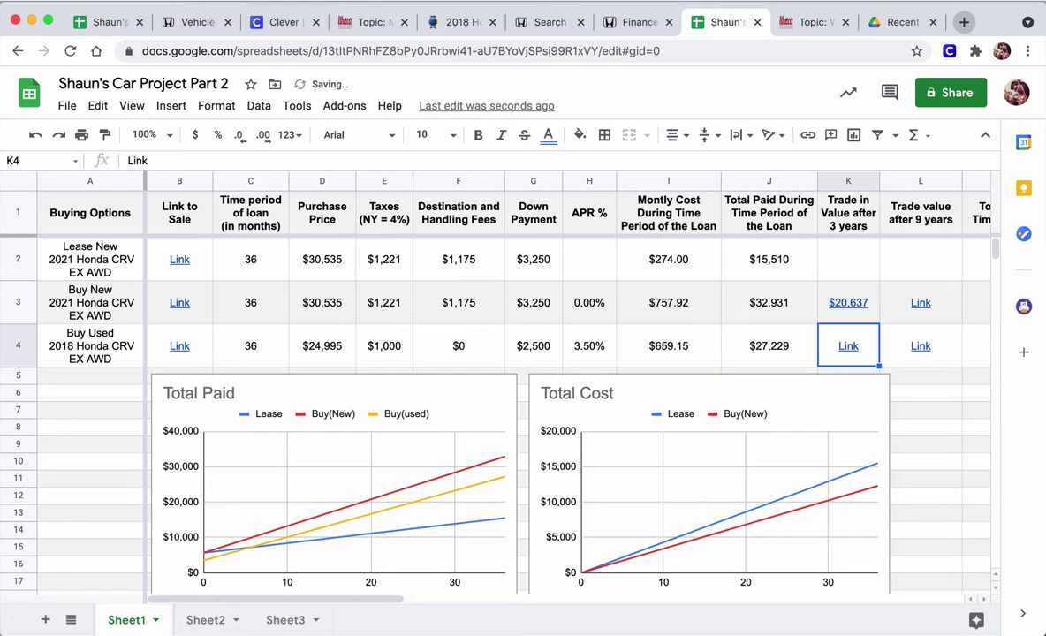
- Compare the new car's 3-year trade-in value in the Car Analysis Honda CRV EX AWD spreadsheet with the Kelley Blue Book value and the project sheet
{"action": "left_click", "coordinate": [83, 25]}
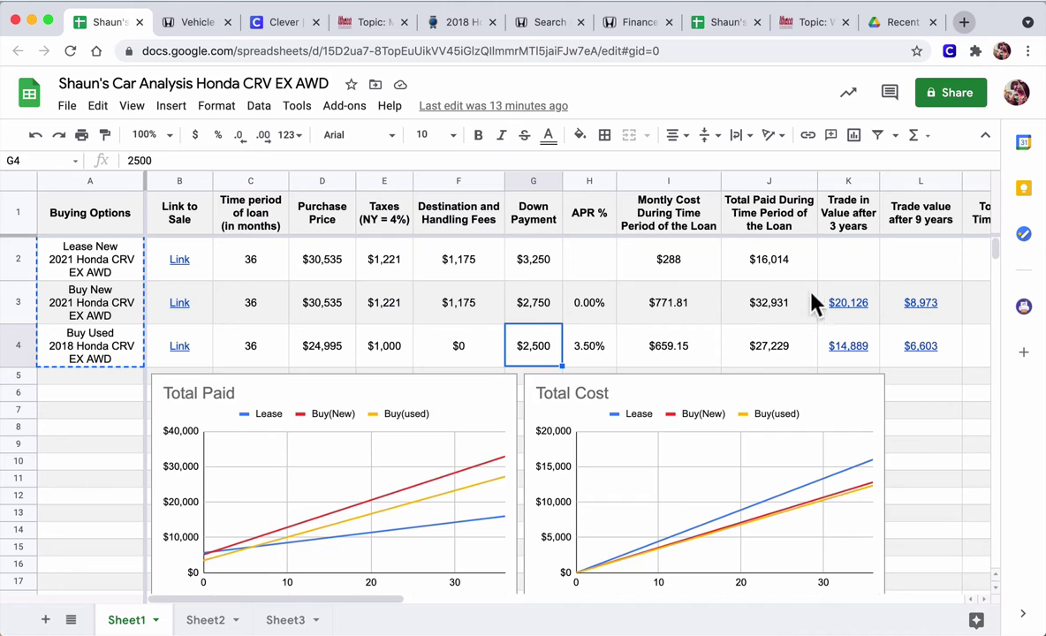
{"action": "left_click", "coordinate": [844, 308]}
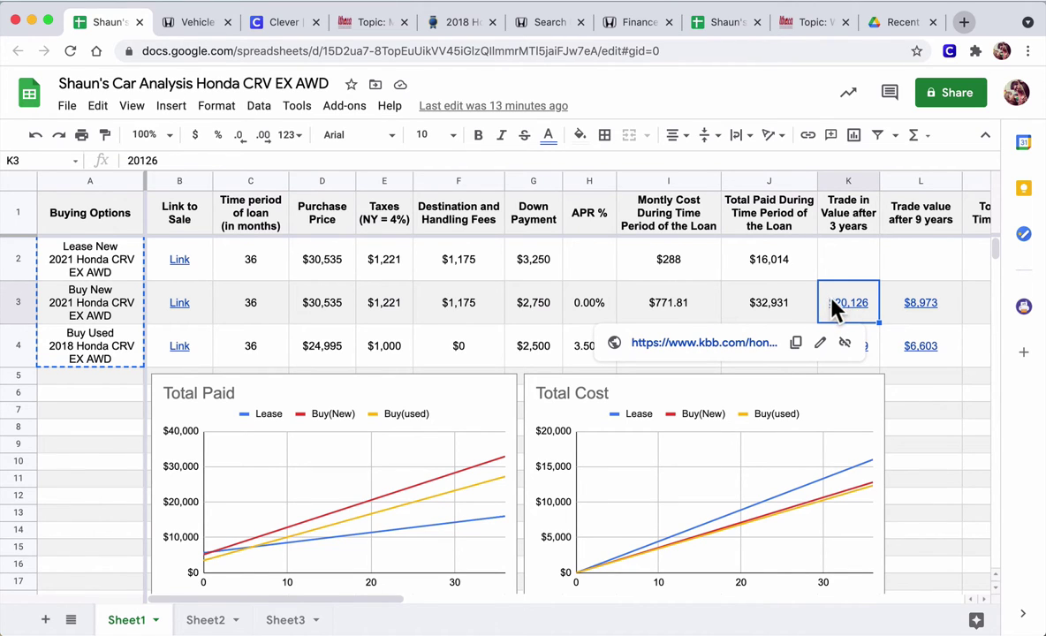
{"action": "left_click", "coordinate": [454, 27]}
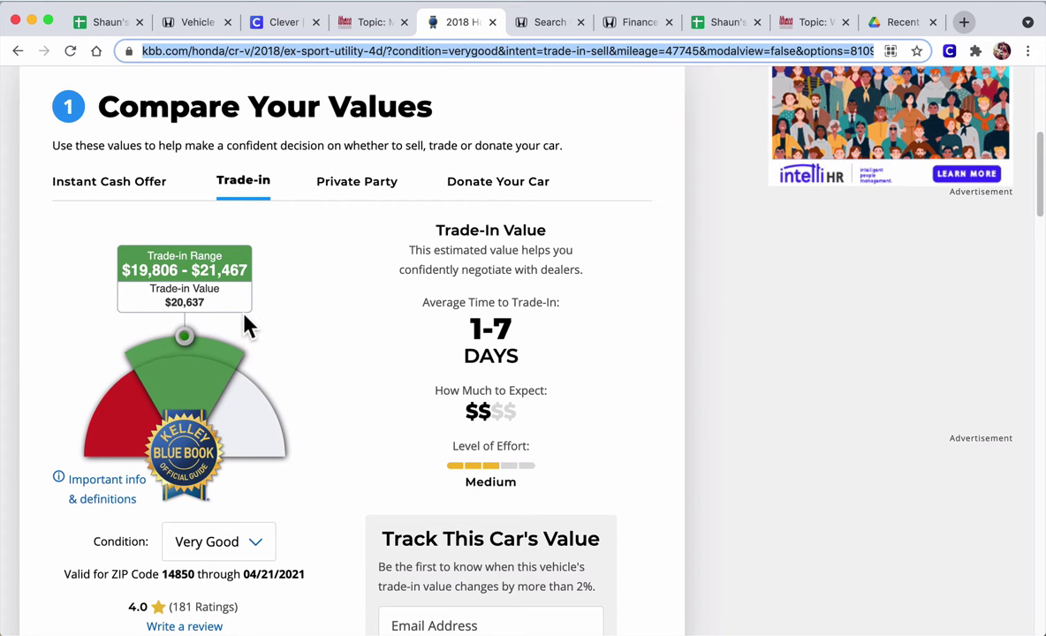
{"action": "left_click", "coordinate": [721, 24]}
{"action": "mouse_move", "coordinate": [841, 311]}
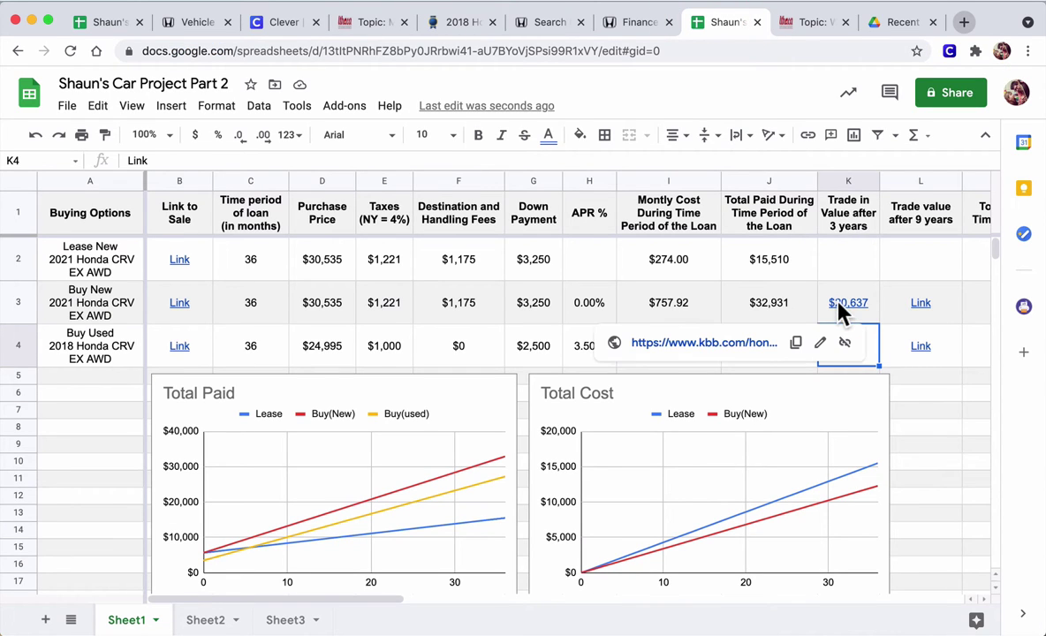
- Switch from the used 2018 CR-V row of the project spreadsheet to Kelley Blue Book and open its Car Research page
{"action": "left_click", "coordinate": [76, 355]}
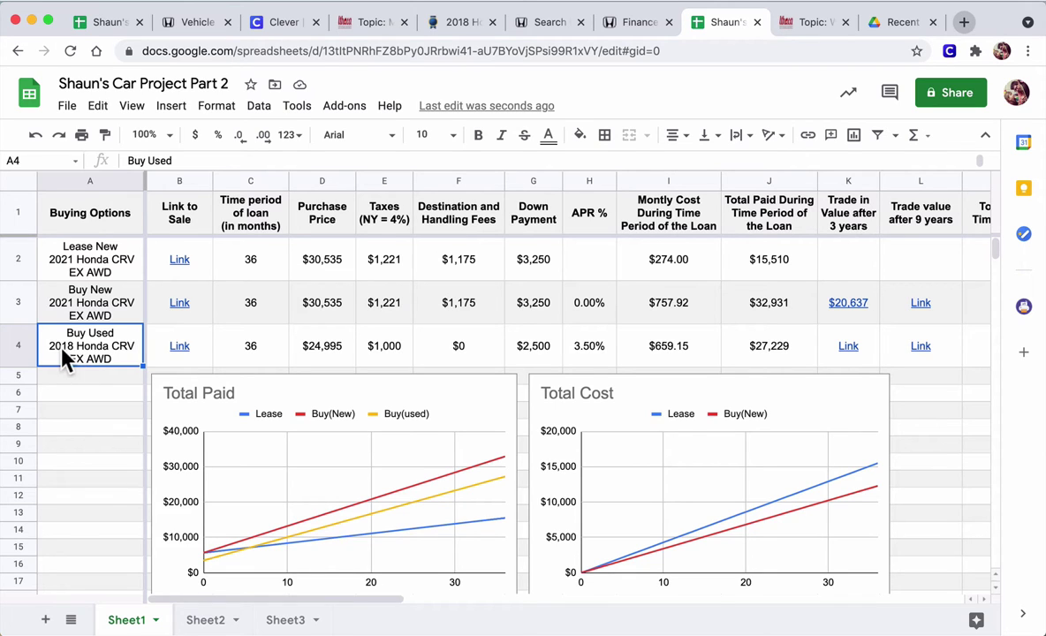
{"action": "left_click", "coordinate": [460, 22]}
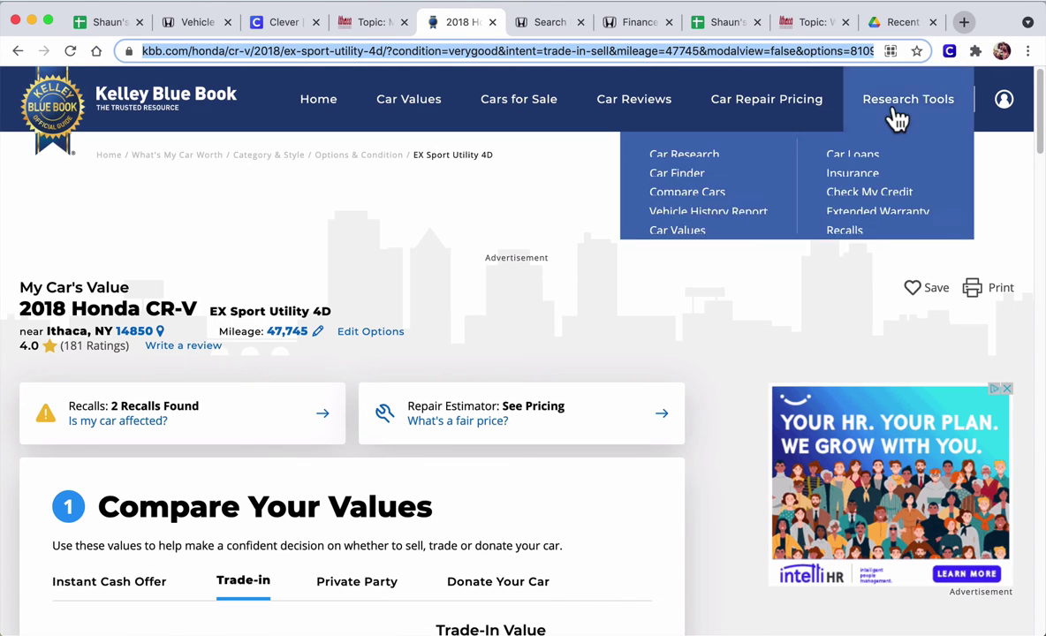
{"action": "left_click", "coordinate": [894, 160]}
{"action": "left_click", "coordinate": [685, 318]}
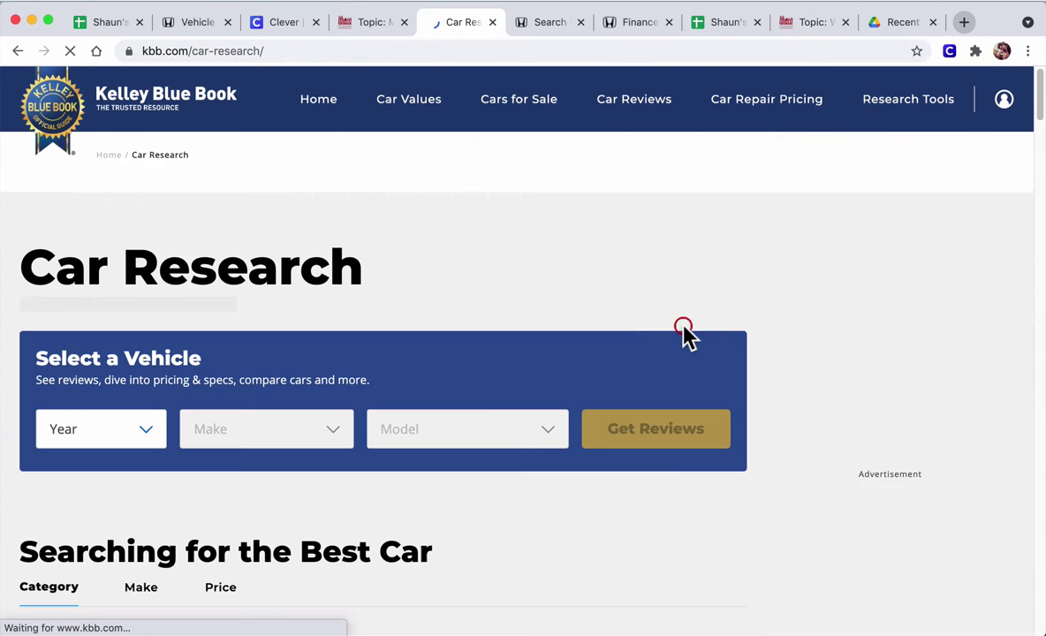
- Select the year 2015, make Honda and model CR-V as the vehicle and get its reviews
{"action": "left_click", "coordinate": [157, 431]}
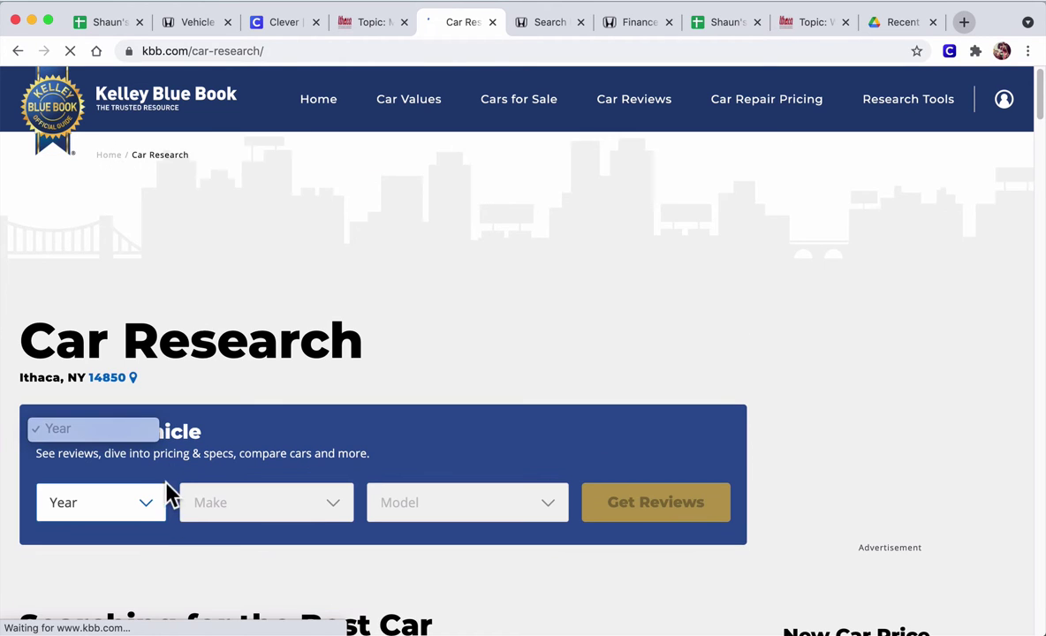
{"action": "left_click", "coordinate": [152, 502]}
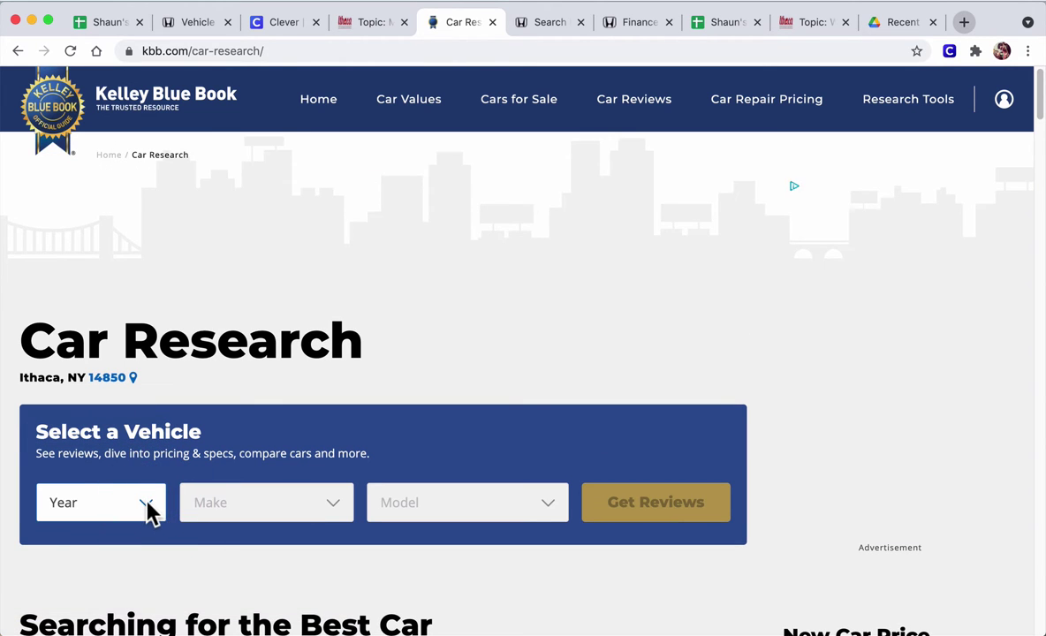
{"action": "left_click", "coordinate": [146, 501]}
{"action": "scroll", "coordinate": [135, 551], "scroll_direction": "down", "scroll_amount": 5}
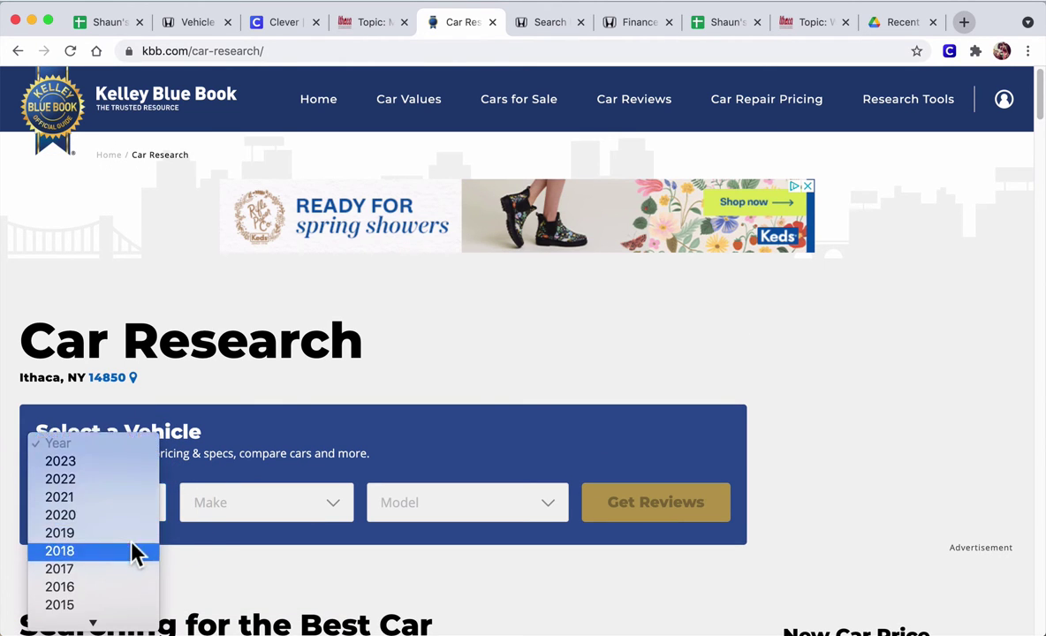
{"action": "left_click", "coordinate": [137, 548]}
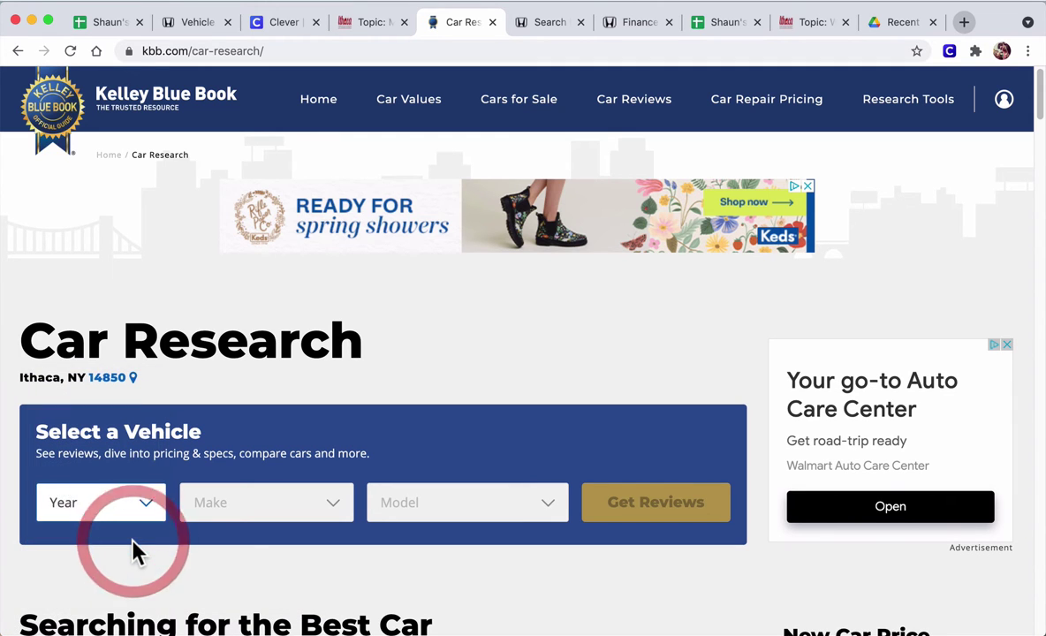
{"action": "left_click", "coordinate": [236, 505]}
{"action": "scroll", "coordinate": [239, 521], "scroll_direction": "down", "scroll_amount": 5}
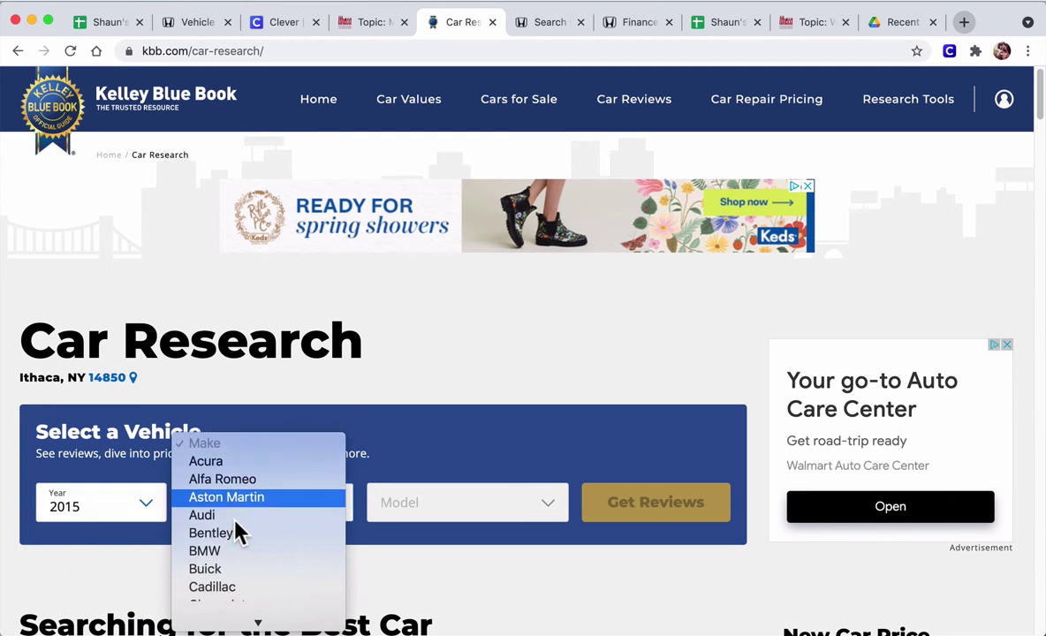
{"action": "left_click", "coordinate": [235, 574]}
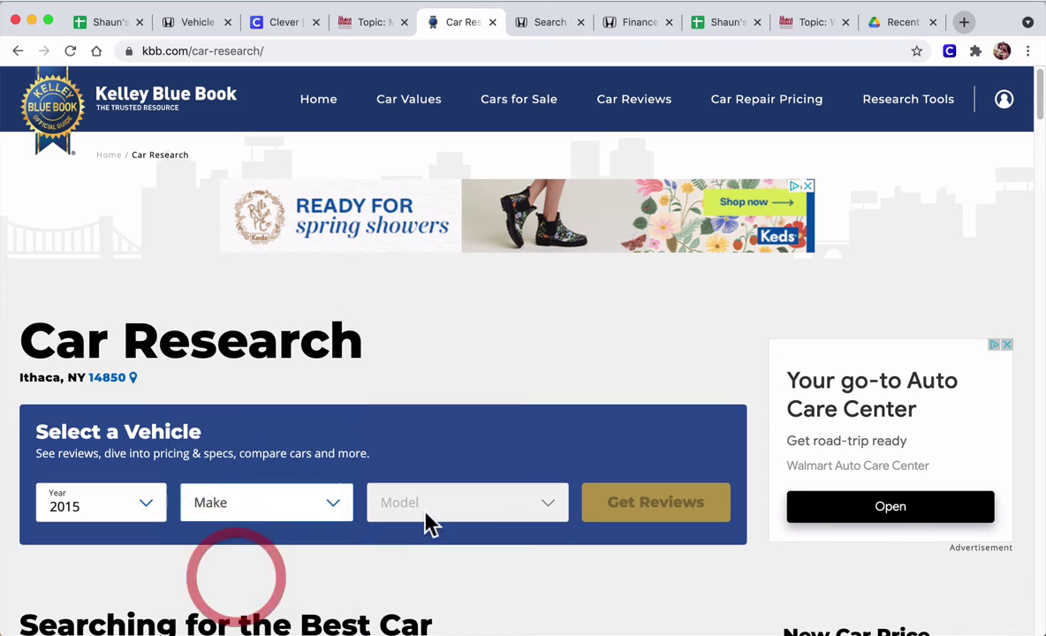
{"action": "left_click", "coordinate": [467, 507]}
{"action": "scroll", "coordinate": [466, 517], "scroll_direction": "down", "scroll_amount": 2}
{"action": "left_click", "coordinate": [439, 527]}
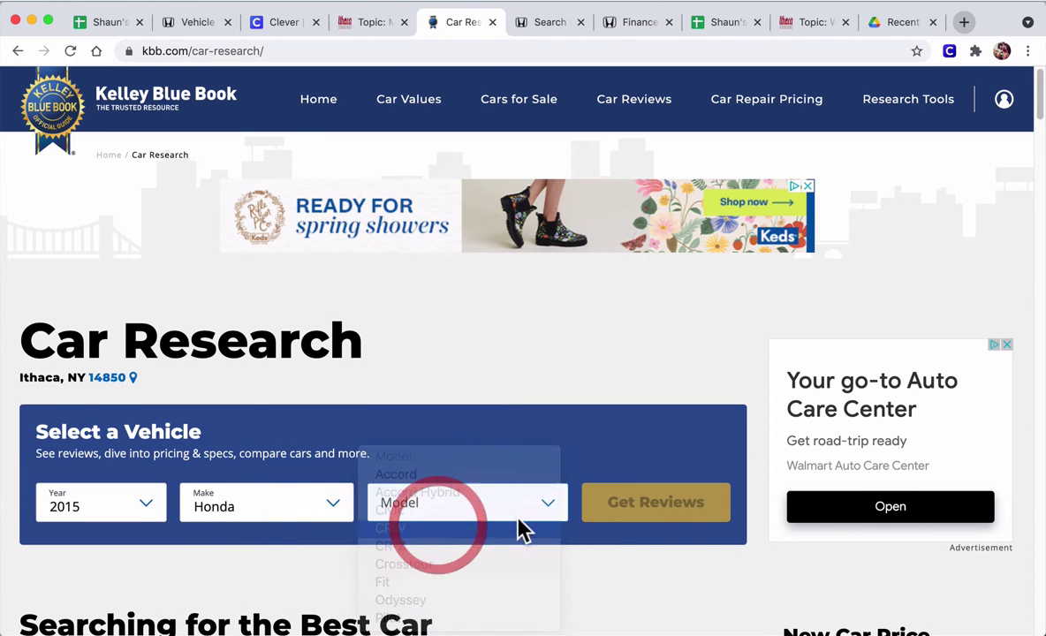
{"action": "left_click", "coordinate": [631, 510]}
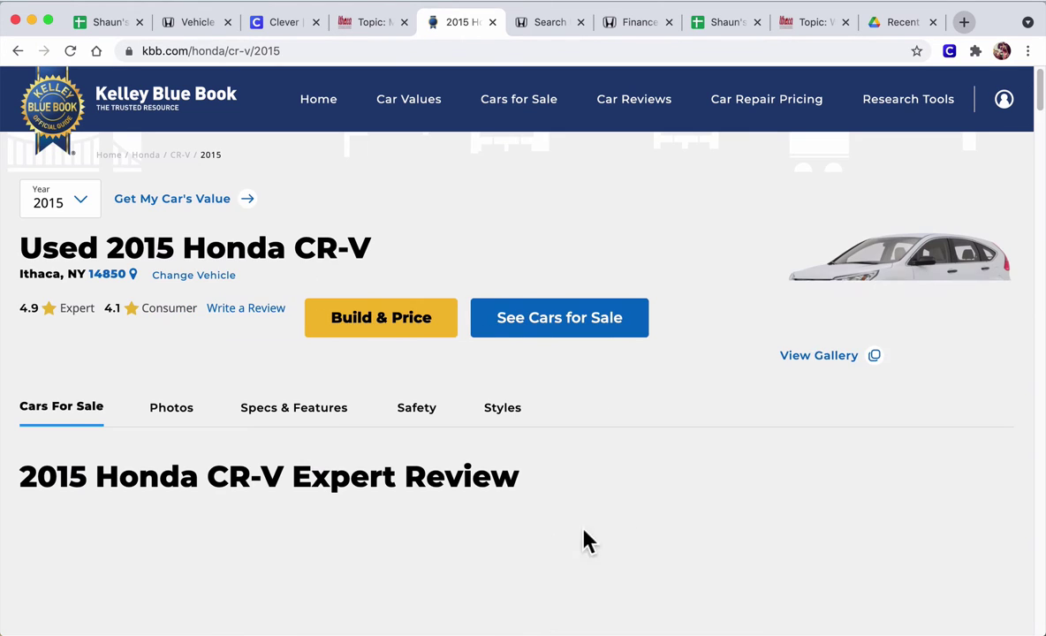
- Start a valuation of the 2015 Honda CR-V and set its style to EX Sport Utility 4D
{"action": "left_click", "coordinate": [199, 205]}
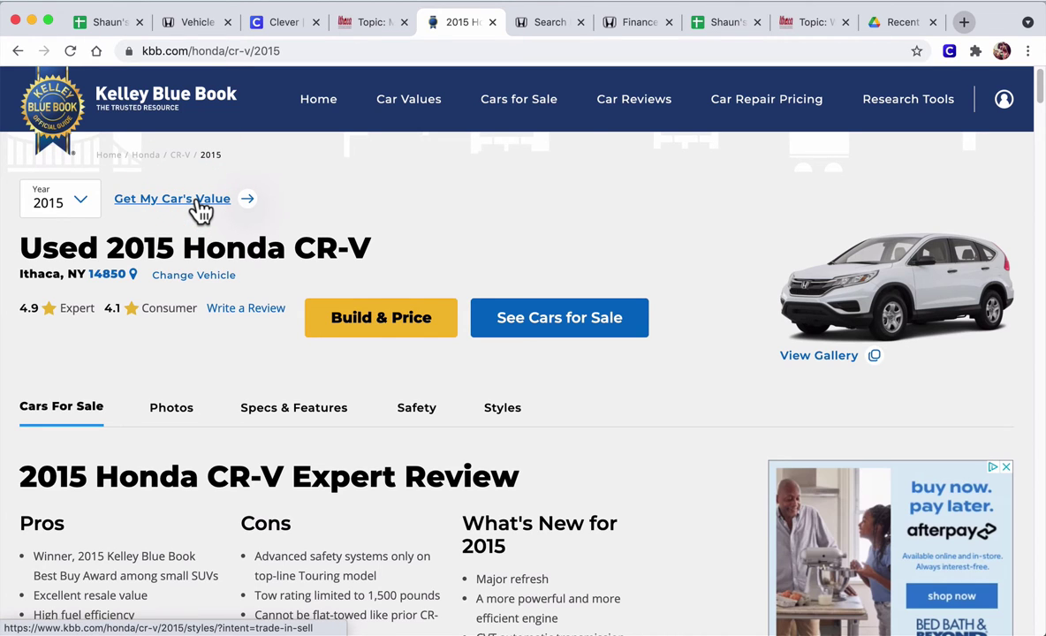
{"action": "left_click", "coordinate": [199, 205]}
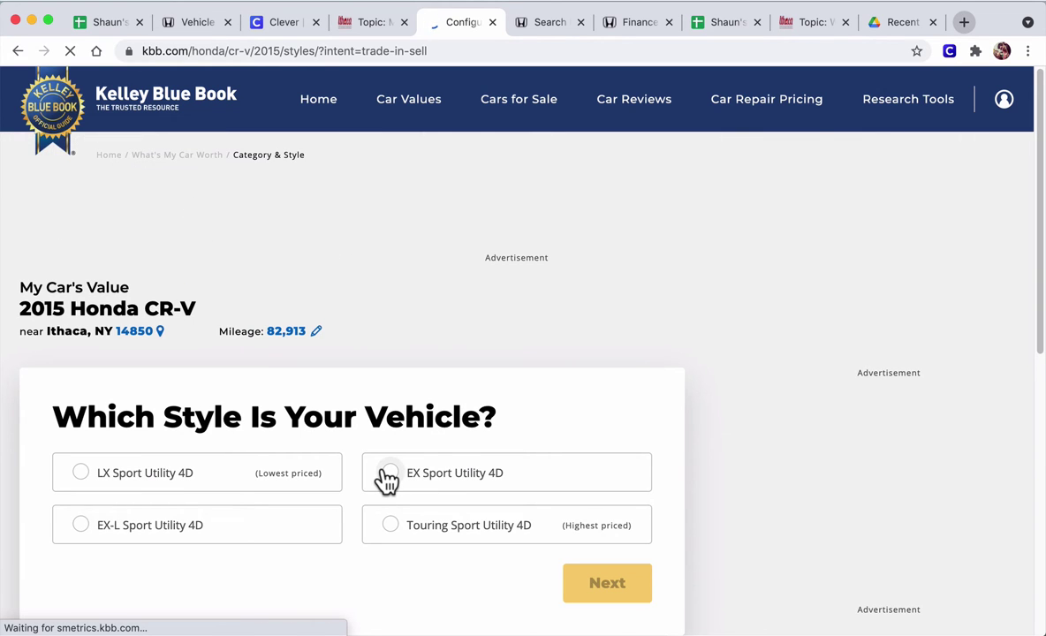
{"action": "left_click", "coordinate": [386, 477]}
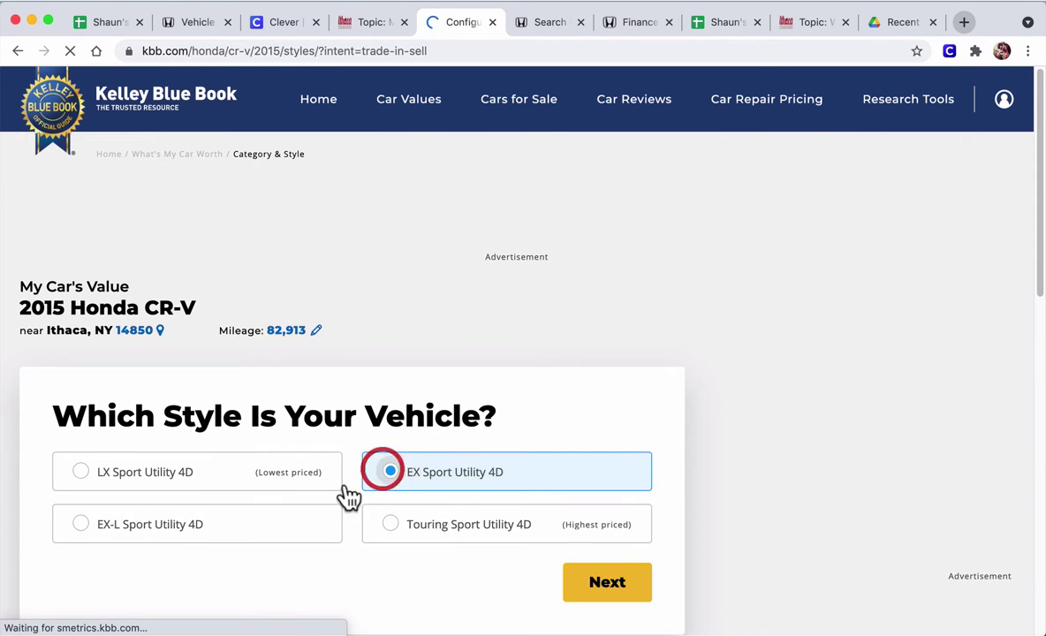
{"action": "scroll", "coordinate": [542, 533], "scroll_direction": "down", "scroll_amount": 5}
{"action": "left_click", "coordinate": [595, 375]}
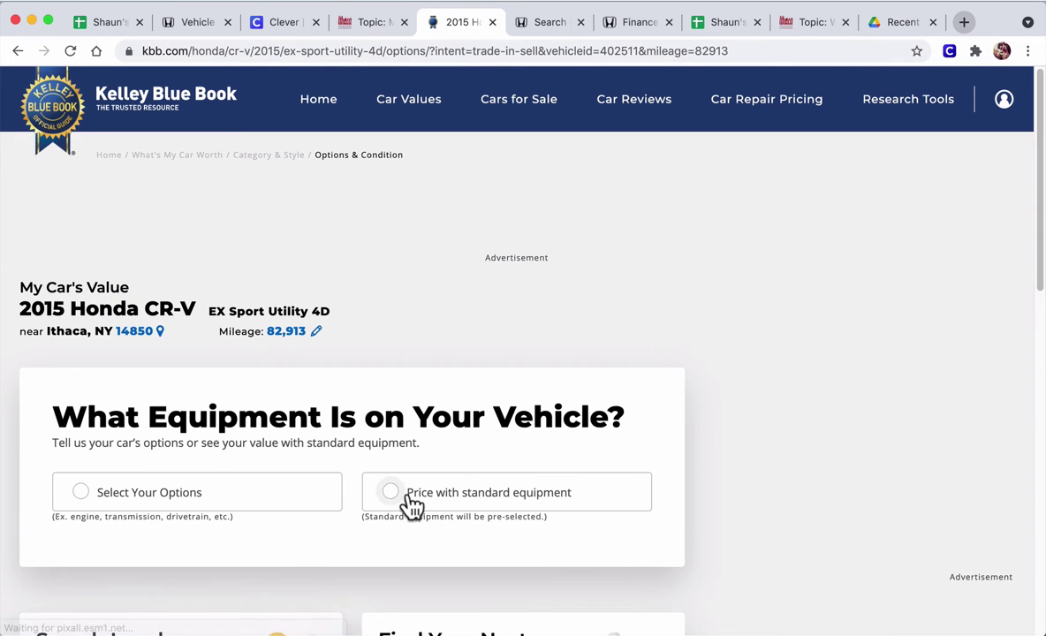
- Specify standard equipment, the color Blue and Good condition for the 2015 CR-V, and get its value
{"action": "left_click", "coordinate": [380, 492]}
{"action": "scroll", "coordinate": [258, 442], "scroll_direction": "down", "scroll_amount": 2}
{"action": "left_click", "coordinate": [202, 484]}
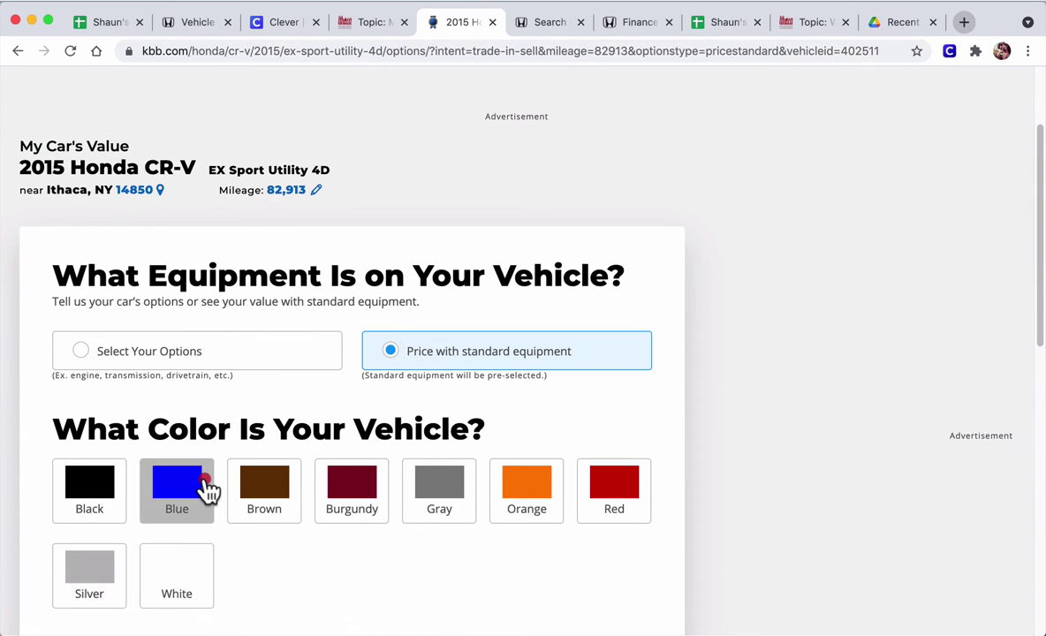
{"action": "scroll", "coordinate": [549, 390], "scroll_direction": "down", "scroll_amount": 10}
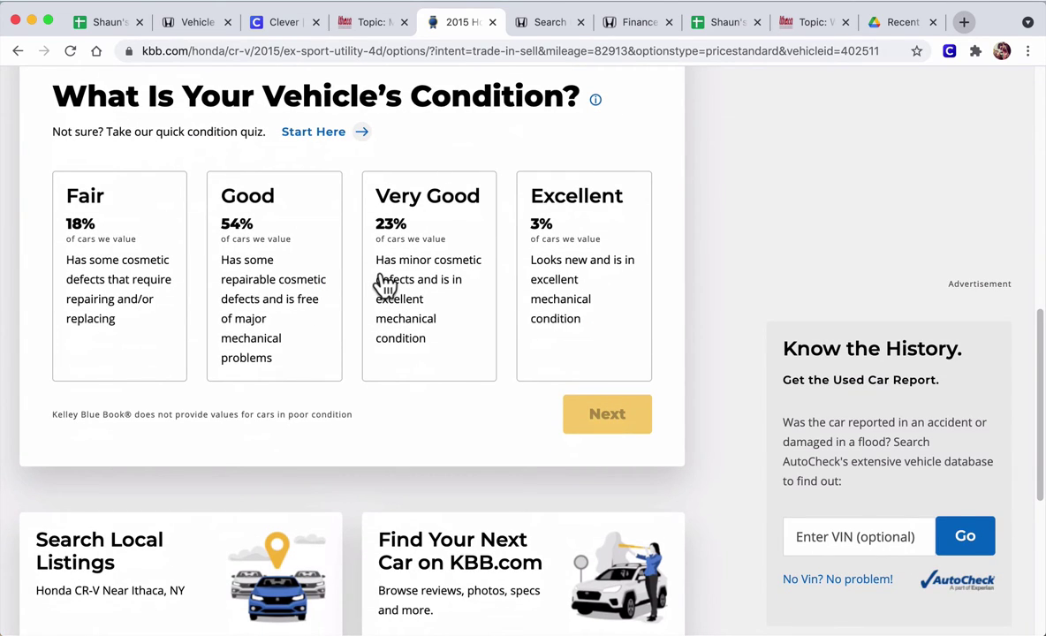
{"action": "left_click", "coordinate": [311, 260]}
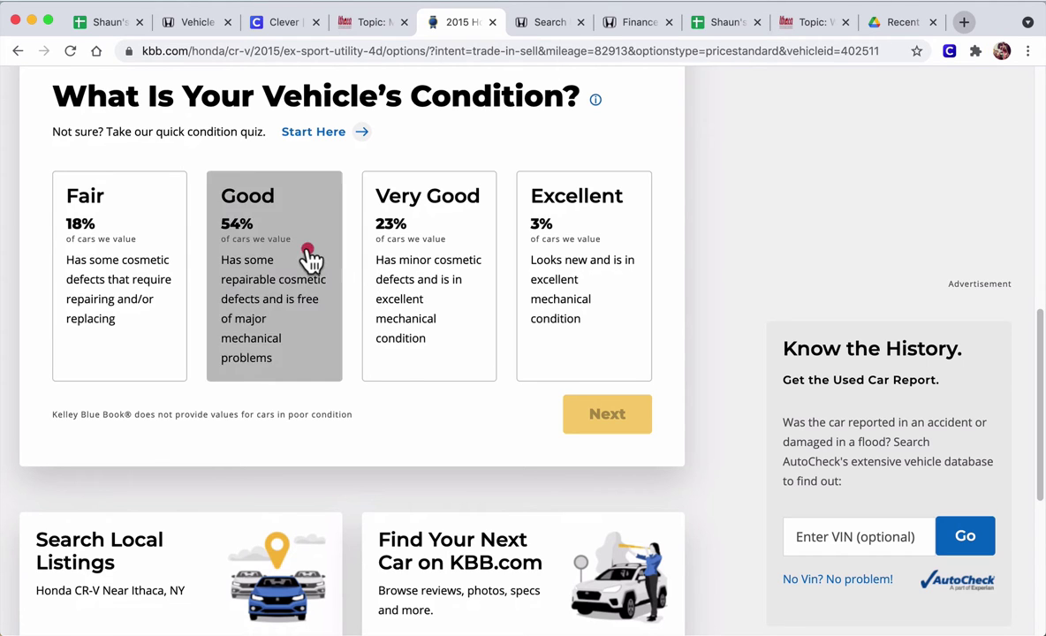
{"action": "left_click", "coordinate": [613, 421]}
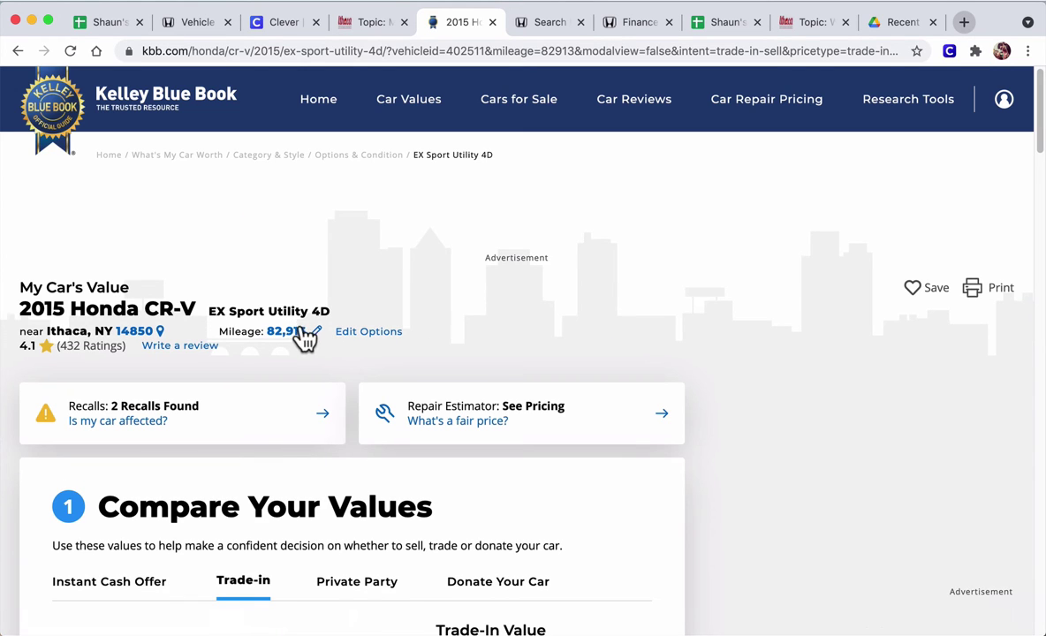
- Compare the 2015 CR-V's trade-in value with the used car's 3-year trade-in value in the Car Analysis Honda CRV EX AWD spreadsheet
{"action": "scroll", "coordinate": [330, 343], "scroll_direction": "down", "scroll_amount": 5}
{"action": "scroll", "coordinate": [329, 343], "scroll_direction": "down", "scroll_amount": 1}
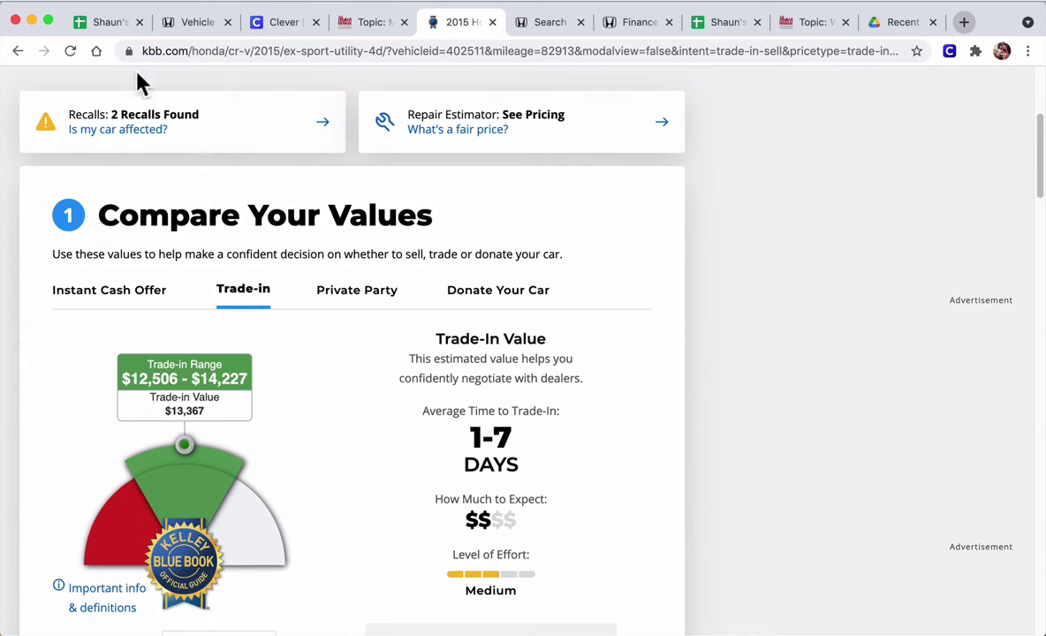
{"action": "left_click", "coordinate": [107, 22]}
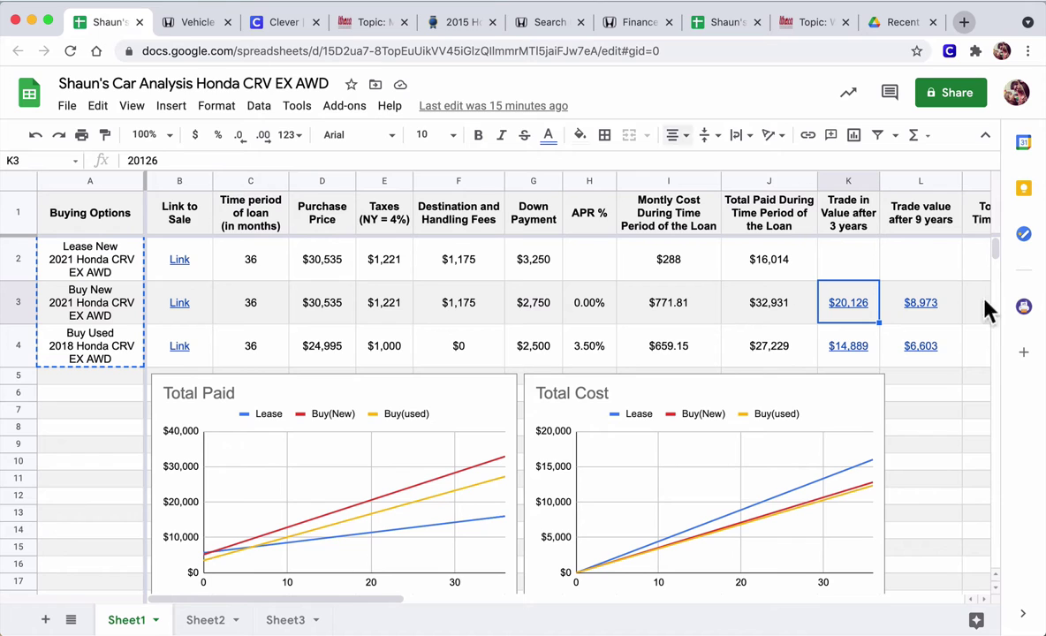
{"action": "left_click", "coordinate": [844, 354]}
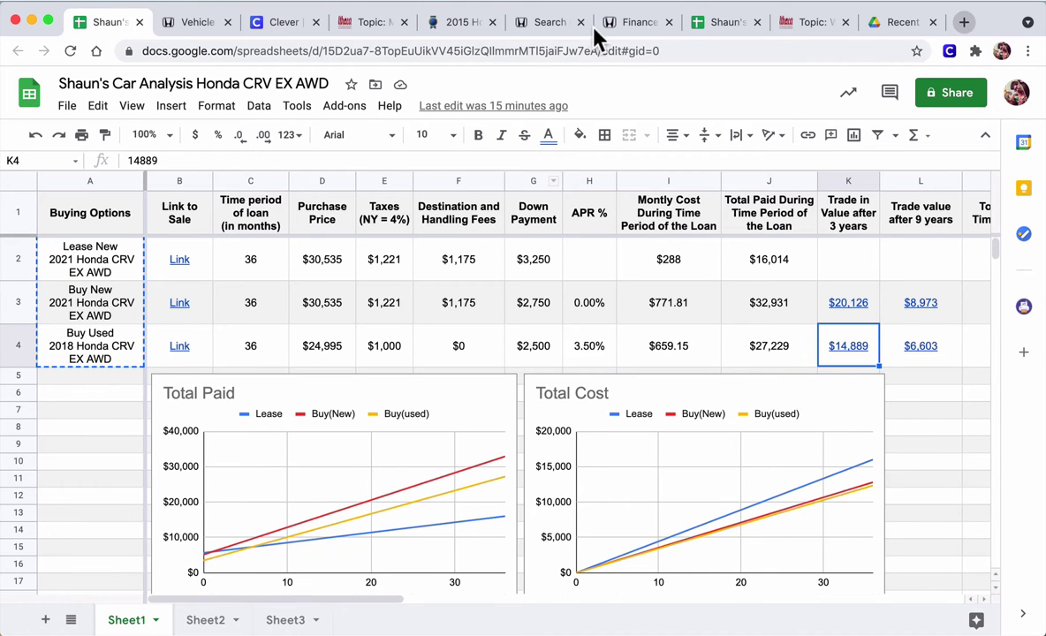
- Copy the address of the 2015 CR-V valuation page and select cell K4 in the Car Project Part 2 spreadsheet
{"action": "left_click", "coordinate": [455, 23]}
{"action": "left_click", "coordinate": [341, 50]}
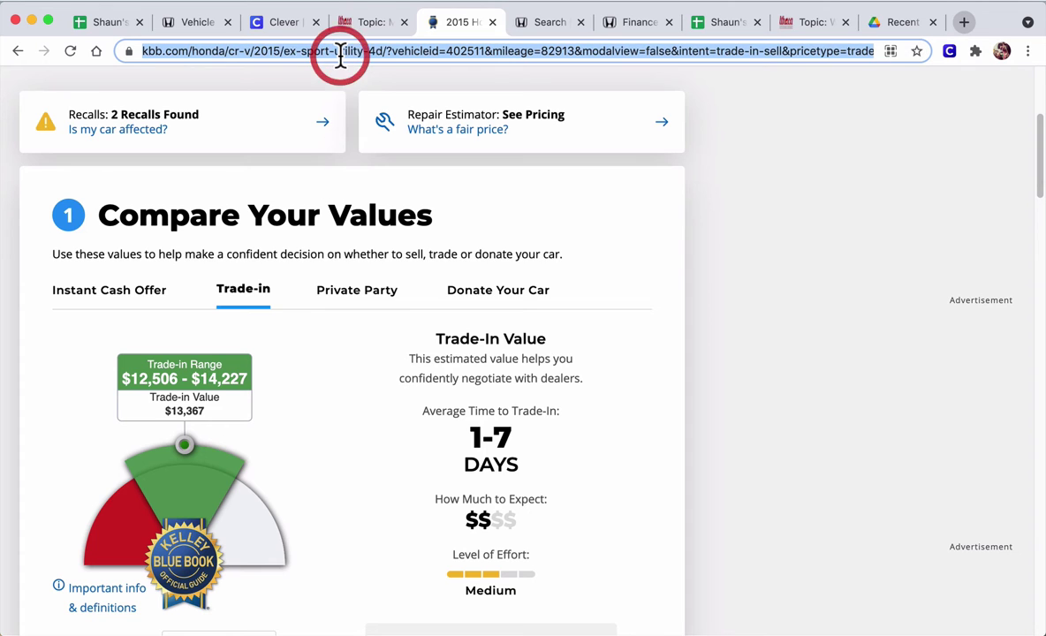
{"action": "left_click", "coordinate": [738, 26]}
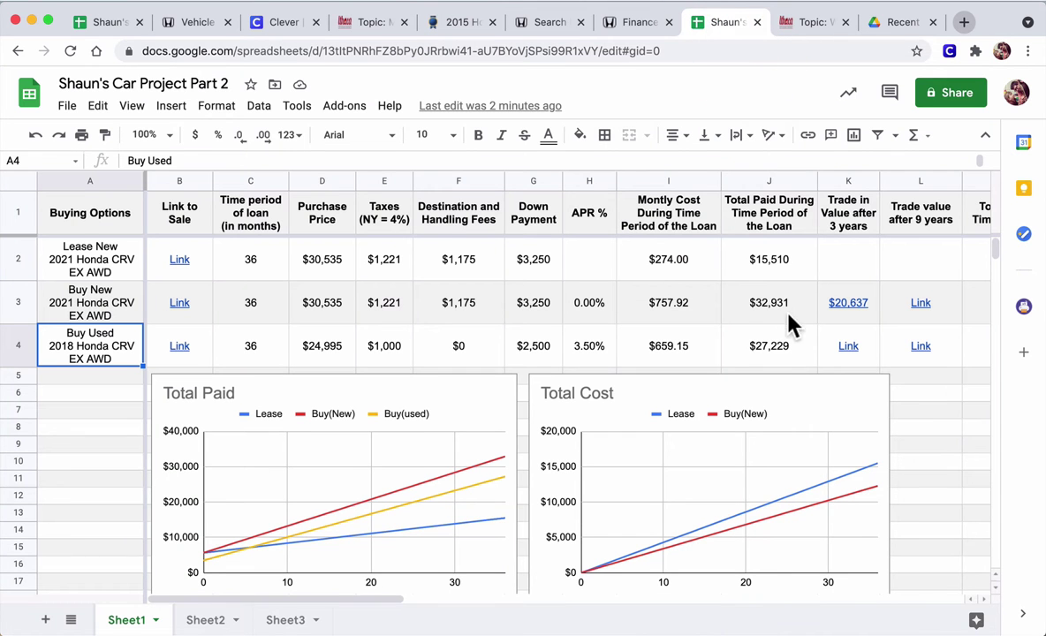
{"action": "left_click", "coordinate": [829, 348]}
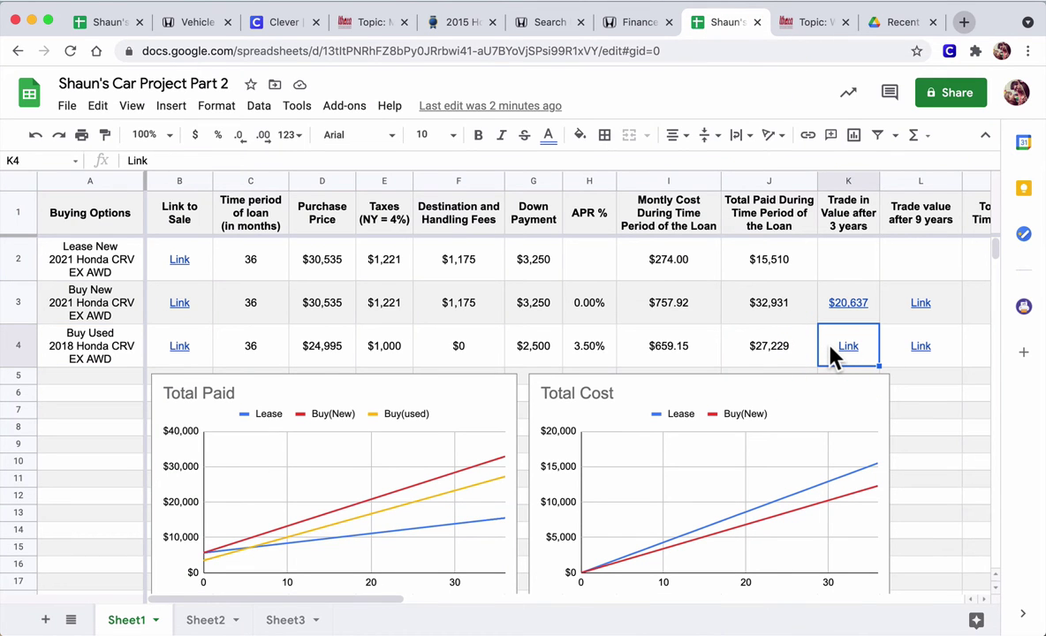
{"action": "key", "text": "ctrl+k"}
{"action": "left_click", "coordinate": [742, 376]}
{"action": "key", "text": "super+a"}
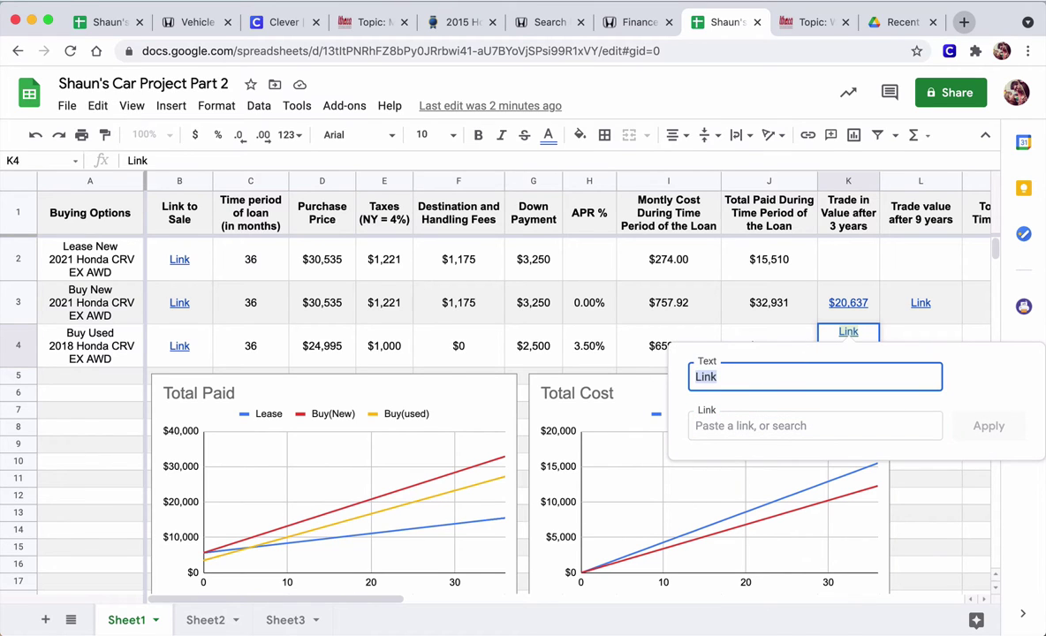
{"action": "type", "text": "13367"}
{"action": "left_click", "coordinate": [697, 376]}
{"action": "type", "text": "$"}
{"action": "left_click", "coordinate": [712, 376]}
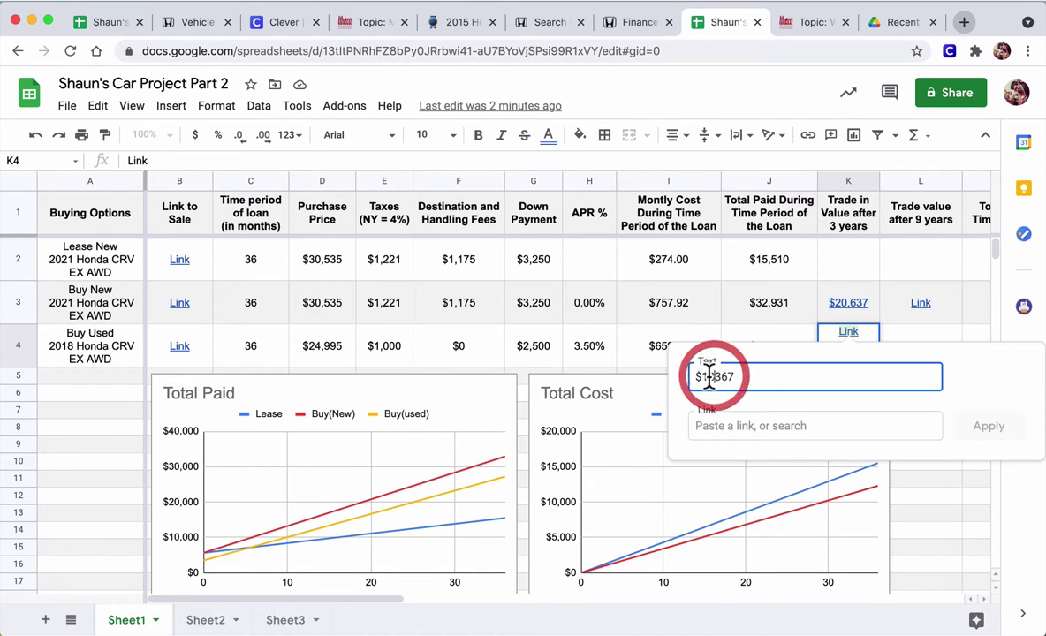
{"action": "type", "text": ","}
{"action": "left_click", "coordinate": [756, 424]}
{"action": "key", "text": "ctrl+v"}
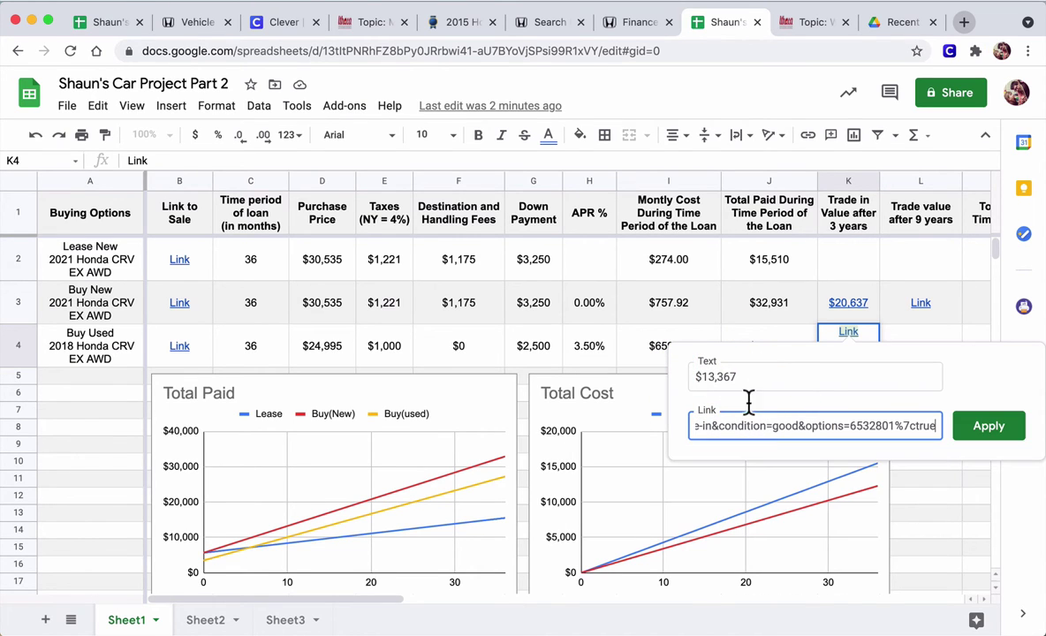
{"action": "left_click", "coordinate": [459, 22]}
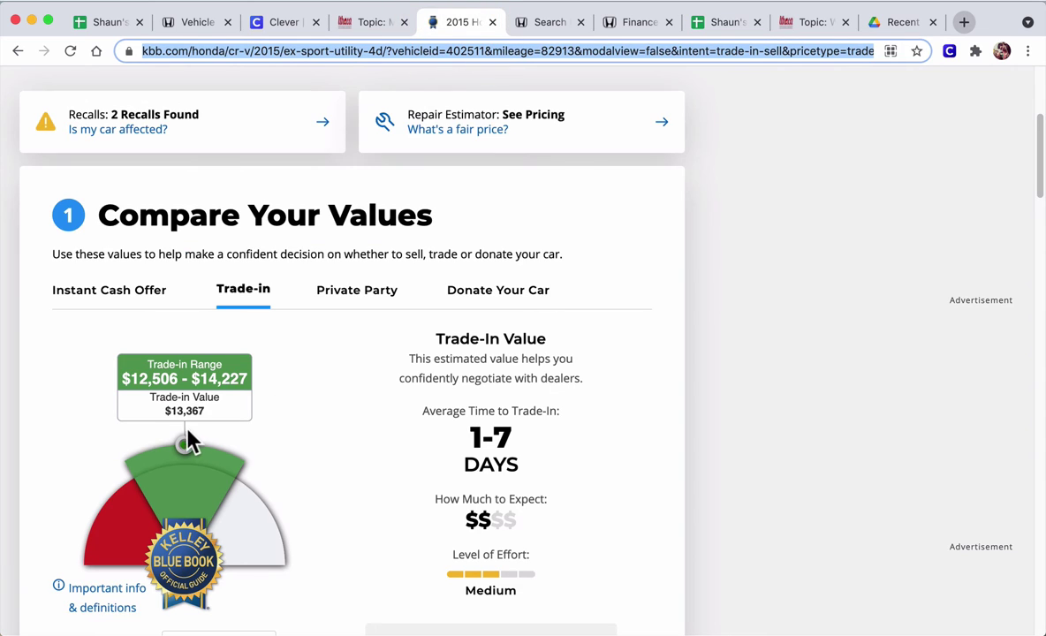
{"action": "left_click", "coordinate": [719, 22]}
{"action": "left_click", "coordinate": [985, 426]}
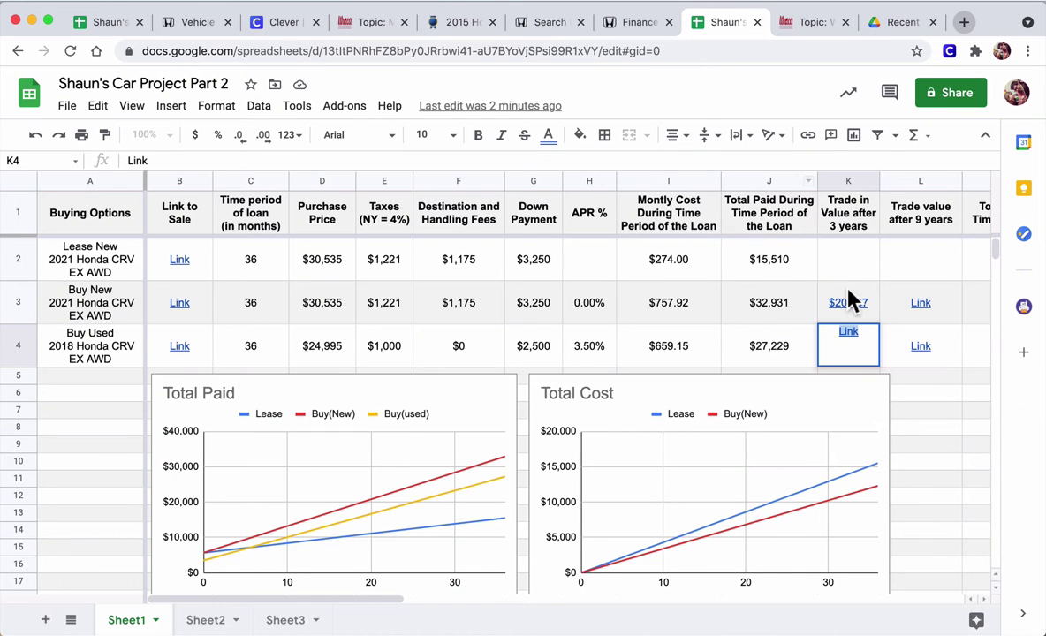
- Link cell K4 to the copied 2015 CR-V valuation address with the text $13,367
{"action": "key", "text": "ctrl+k"}
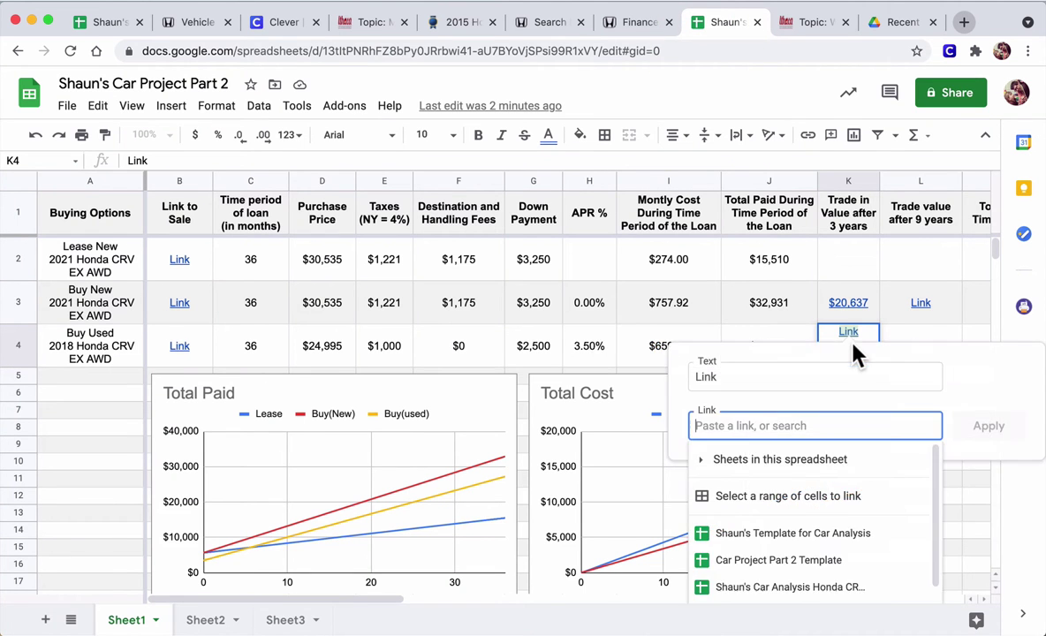
{"action": "key", "text": "ctrl+v"}
{"action": "left_click_drag", "start_coordinate": [779, 380], "coordinate": [662, 371]}
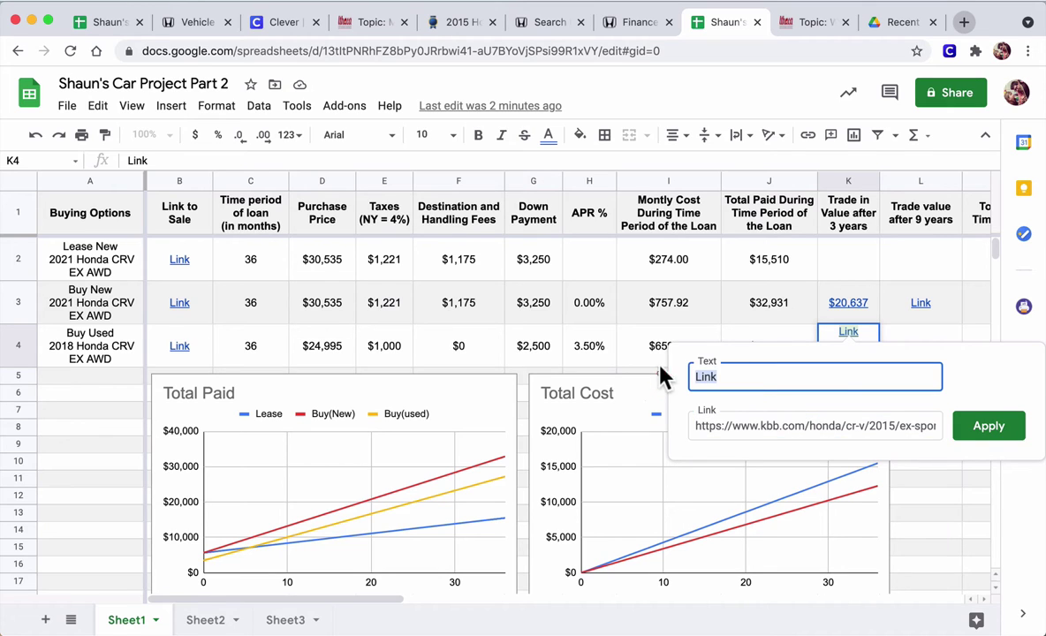
{"action": "type", "text": "$13,3"}
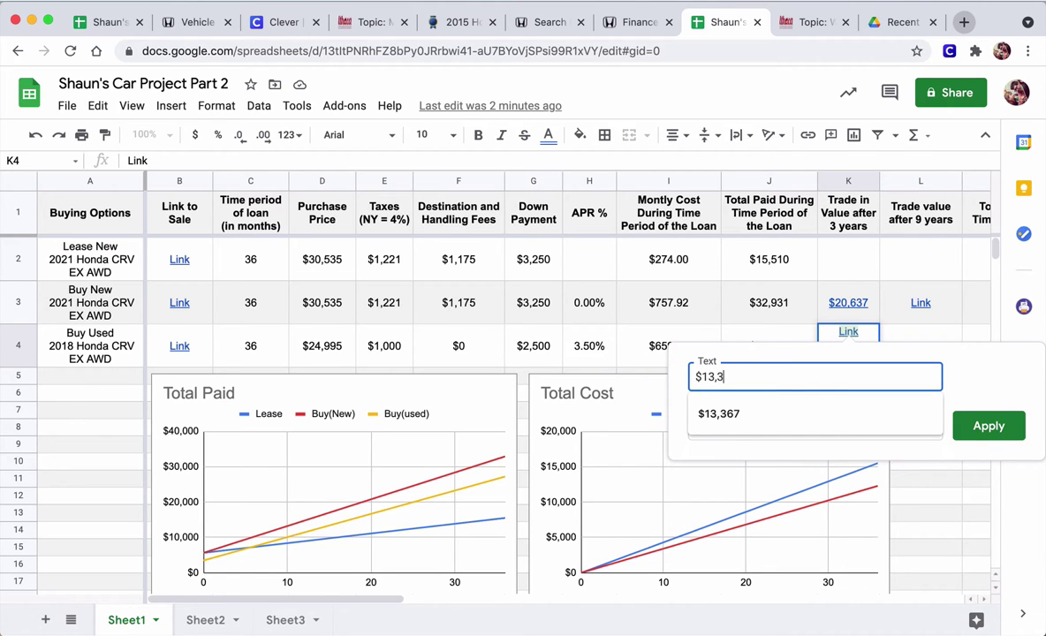
{"action": "type", "text": "67"}
{"action": "key", "text": "Return"}
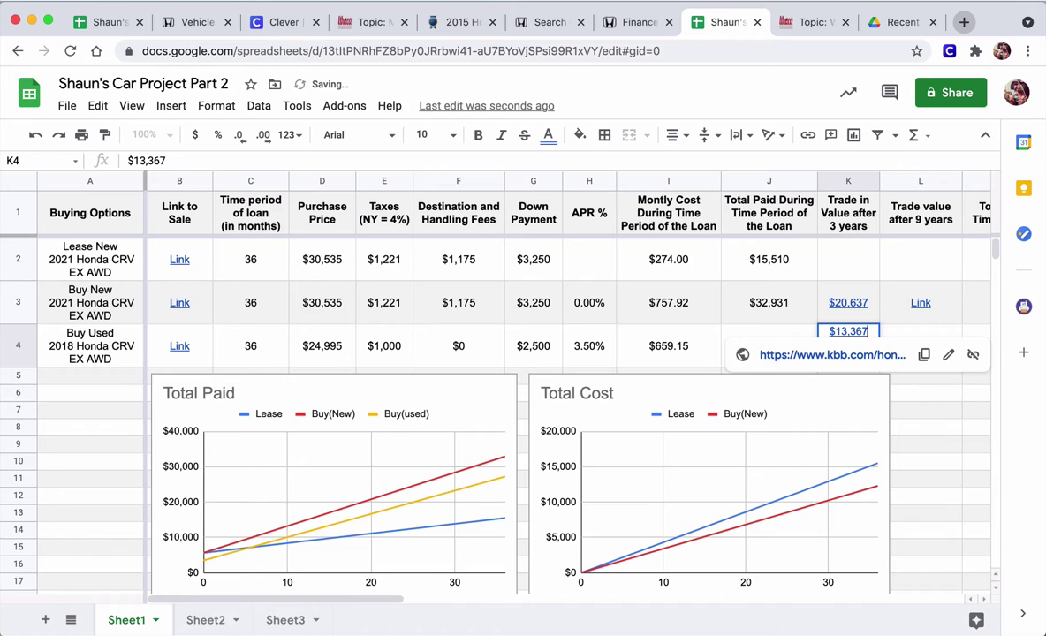
{"action": "key", "text": "Return"}
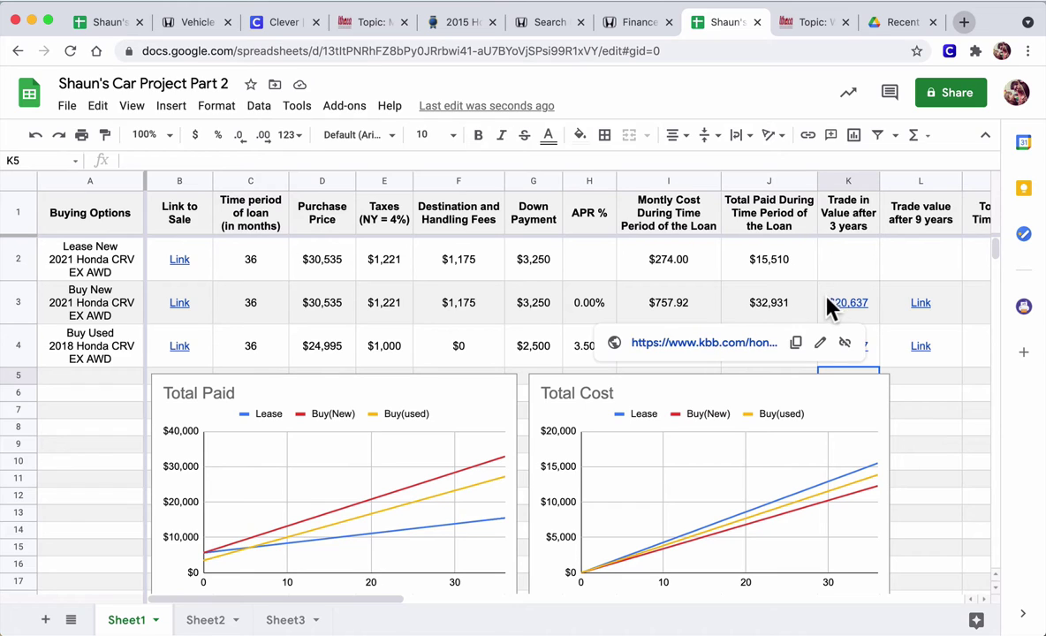
- Compare the total paid for the new and used purchases with their trade-in values after 3 years
{"action": "left_click", "coordinate": [845, 258]}
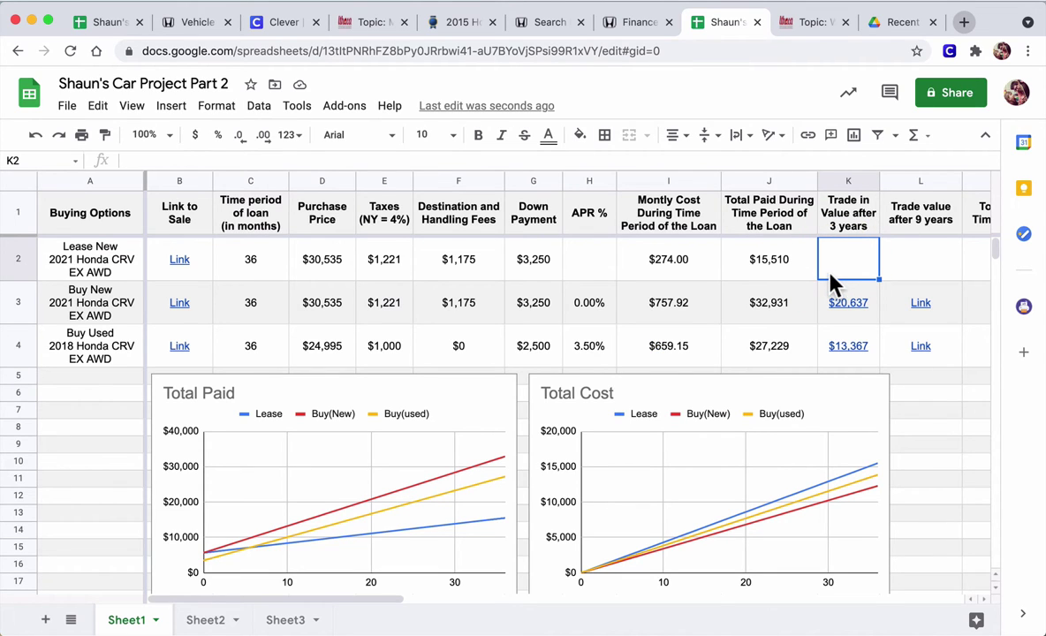
{"action": "left_click", "coordinate": [64, 348]}
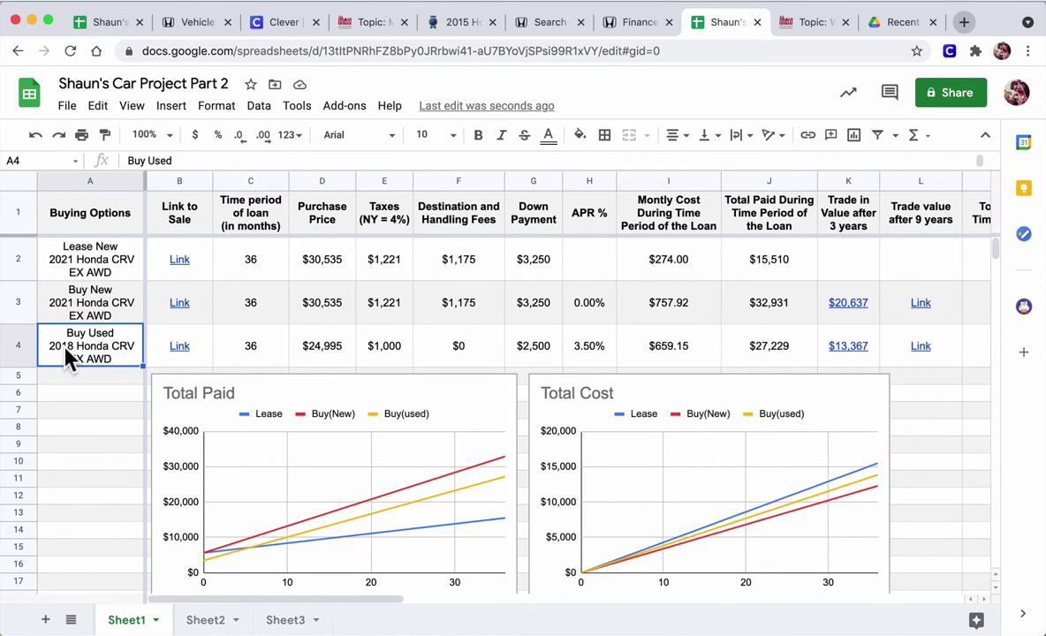
{"action": "left_click", "coordinate": [848, 349]}
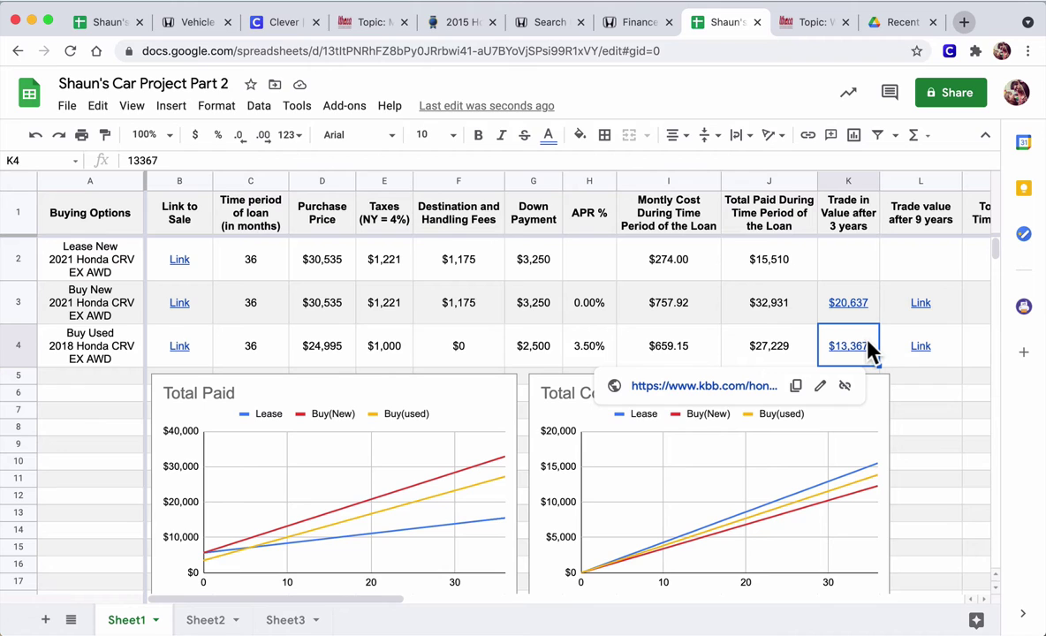
{"action": "left_click", "coordinate": [798, 350]}
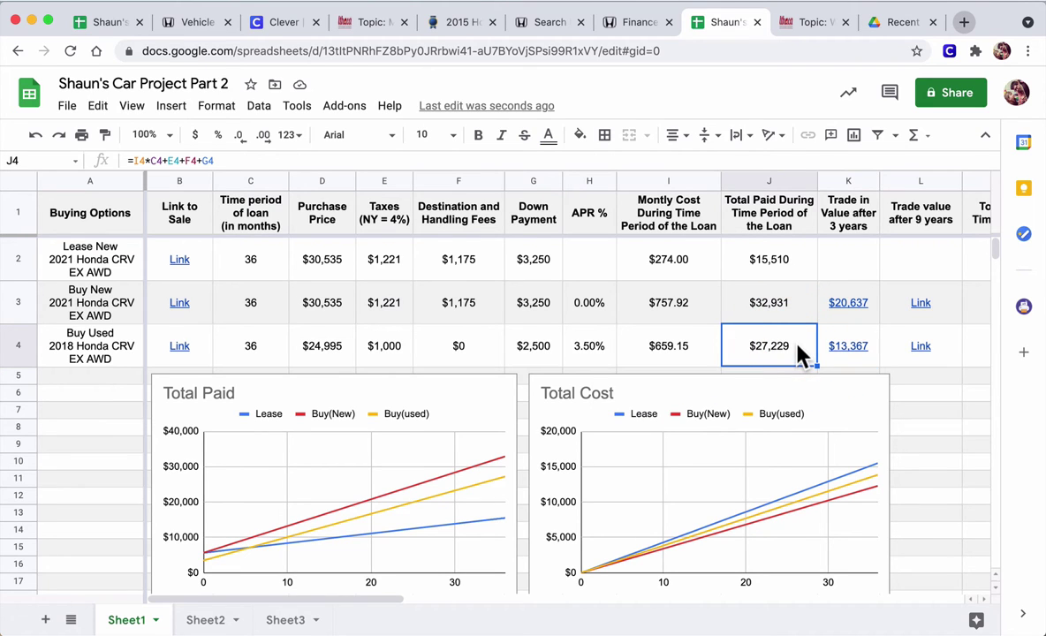
{"action": "left_click", "coordinate": [831, 354]}
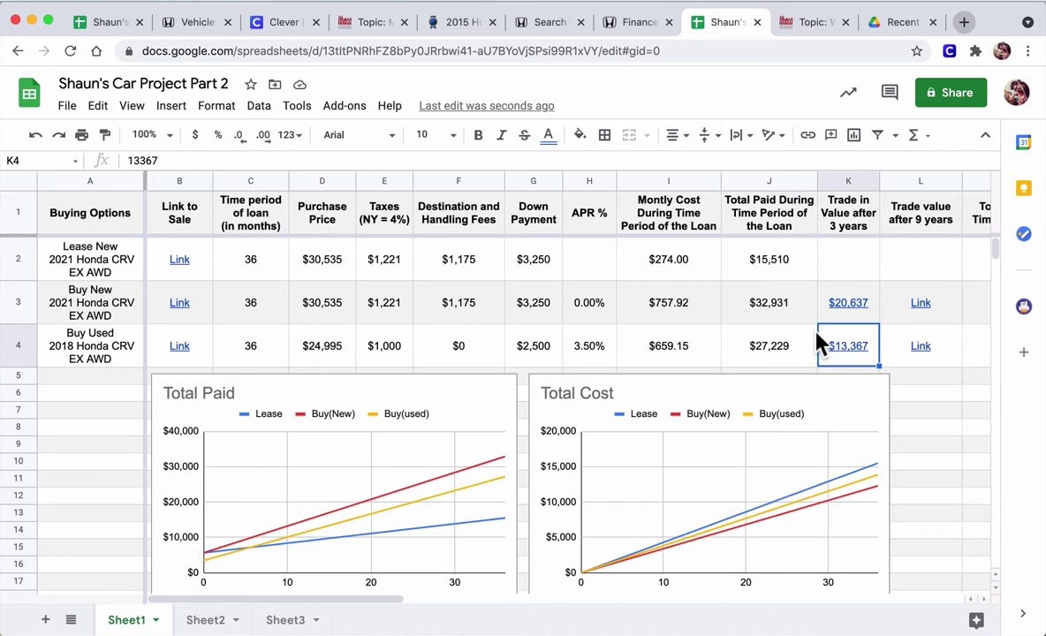
{"action": "left_click", "coordinate": [765, 309]}
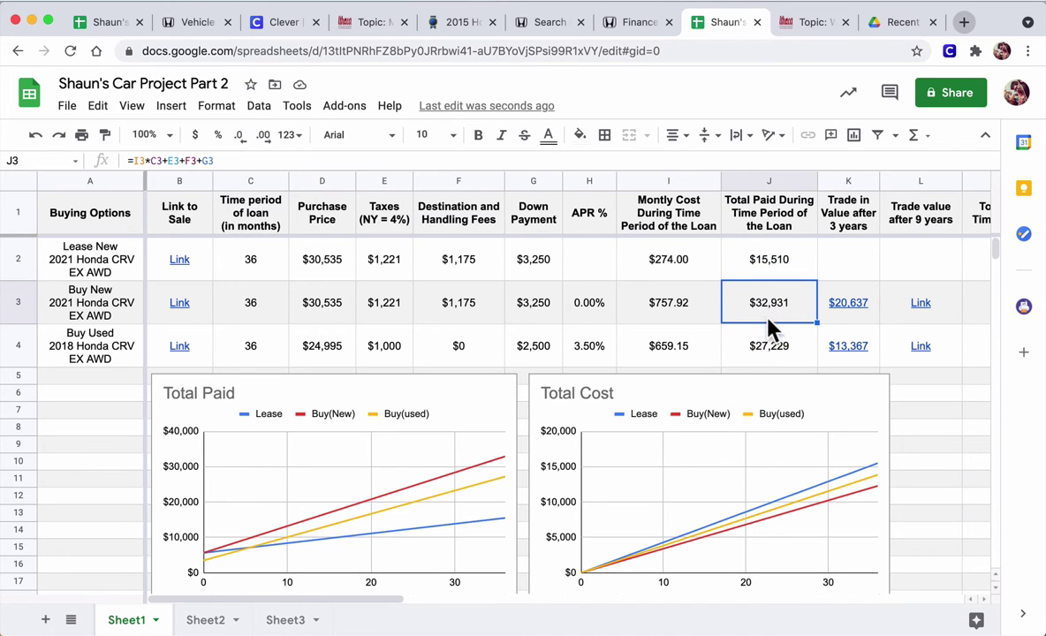
{"action": "left_click", "coordinate": [829, 307]}
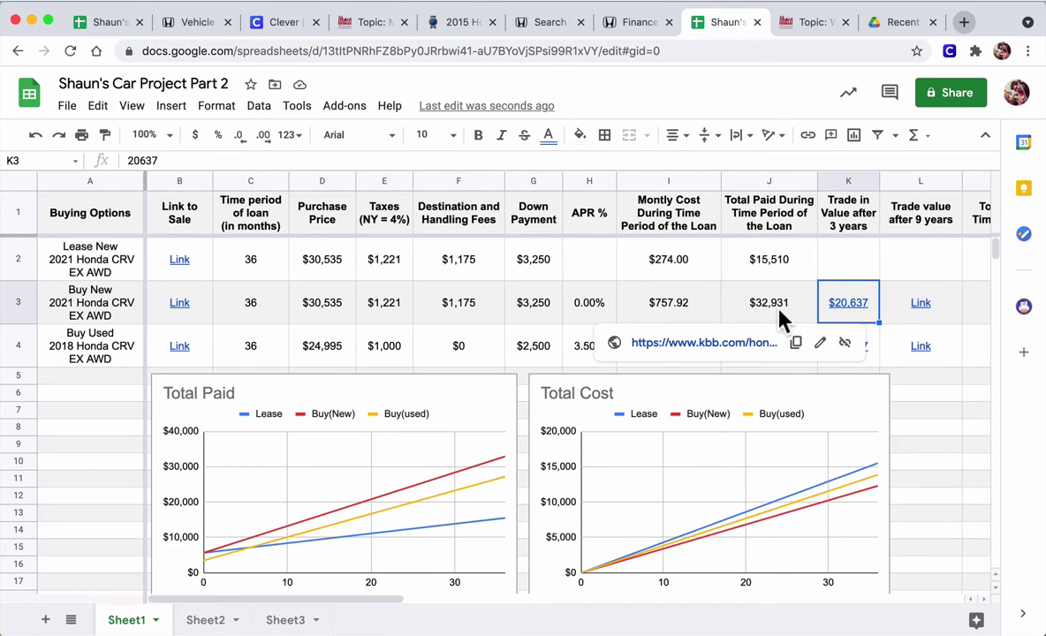
{"action": "left_click", "coordinate": [777, 319]}
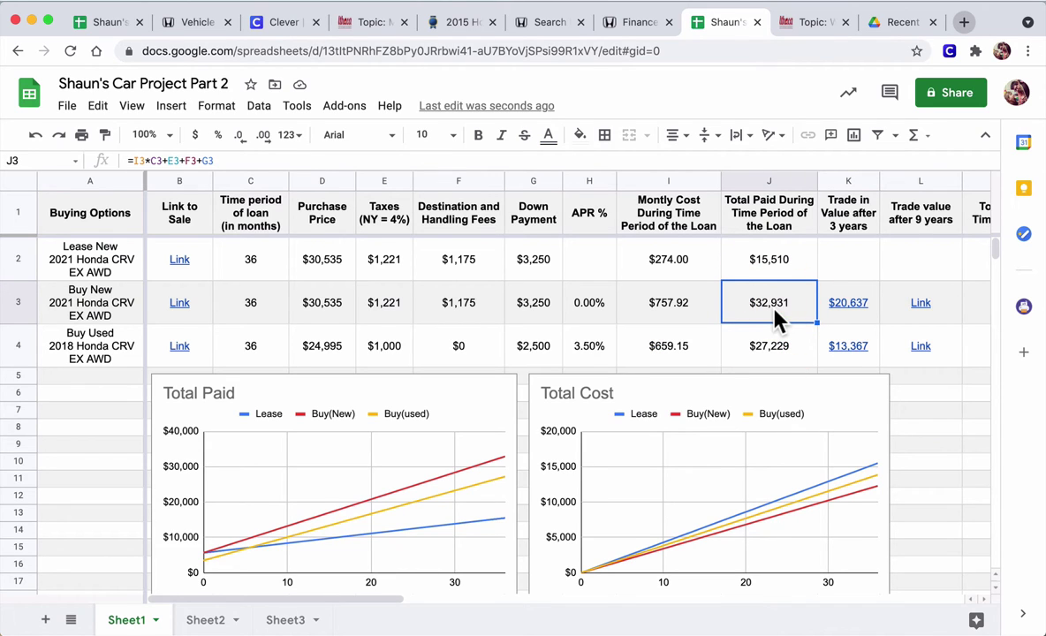
{"action": "left_click", "coordinate": [846, 320]}
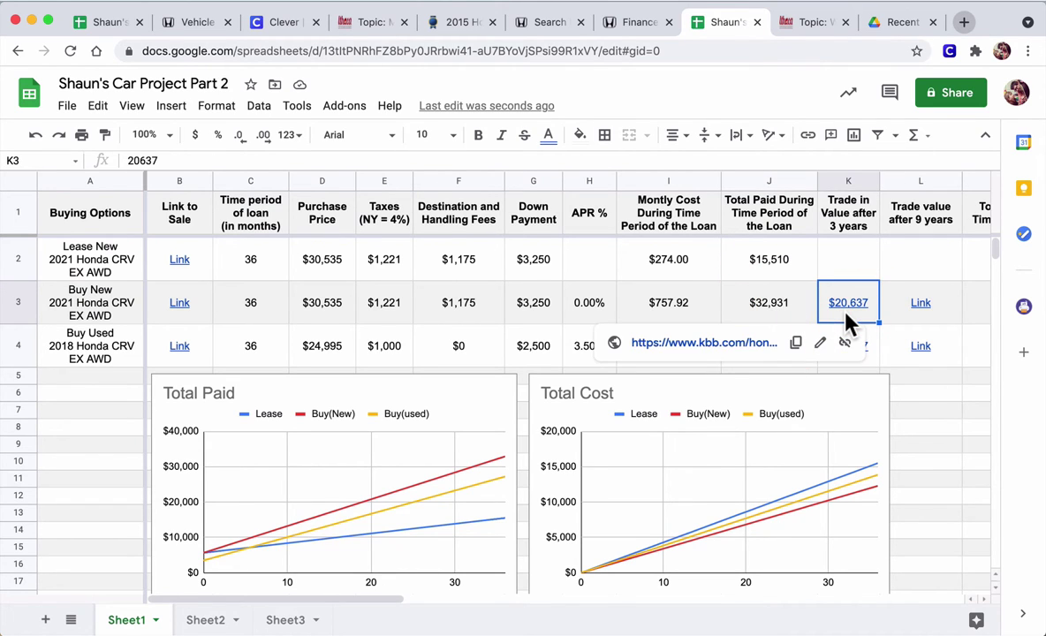
- Examine the 9-year trade value column for the buying options, alongside the empty trade-in cells of the lease row
{"action": "left_click", "coordinate": [897, 179]}
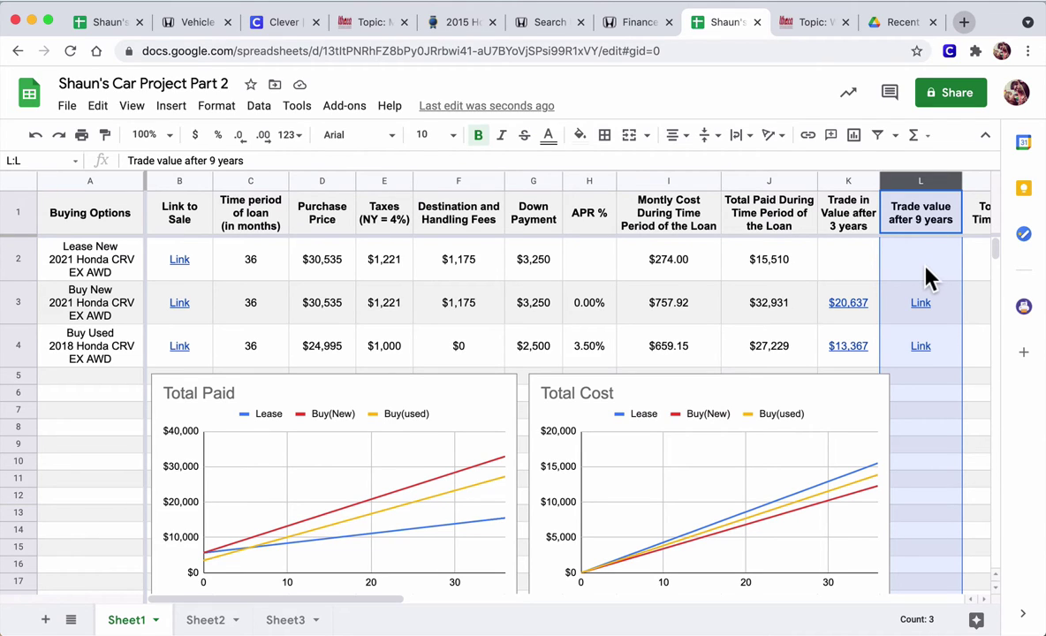
{"action": "left_click", "coordinate": [861, 271]}
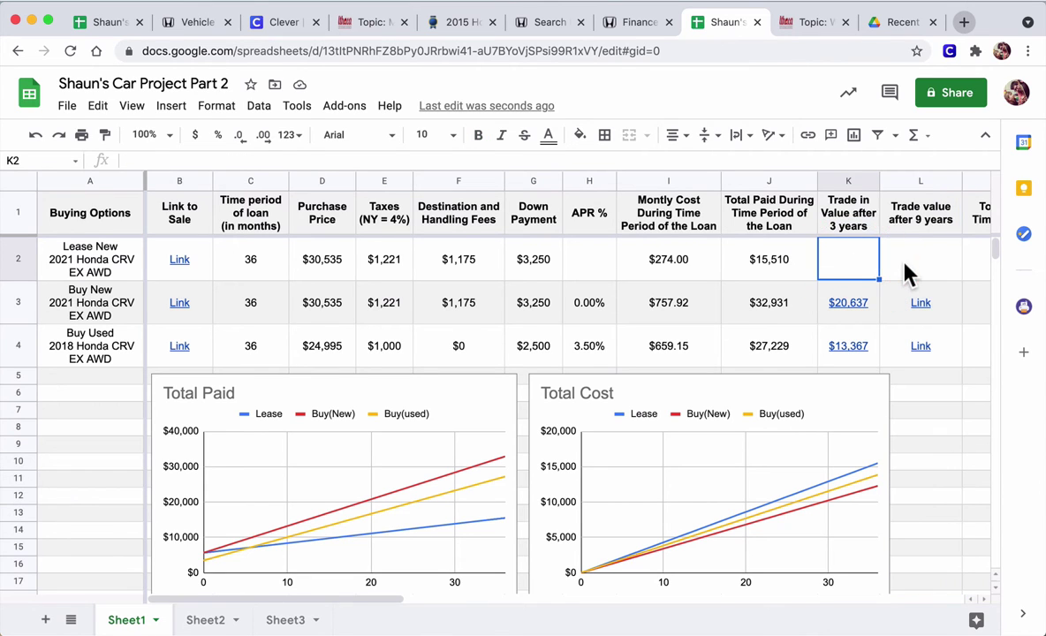
{"action": "left_click", "coordinate": [914, 274]}
{"action": "left_click", "coordinate": [861, 265]}
{"action": "left_click", "coordinate": [910, 265]}
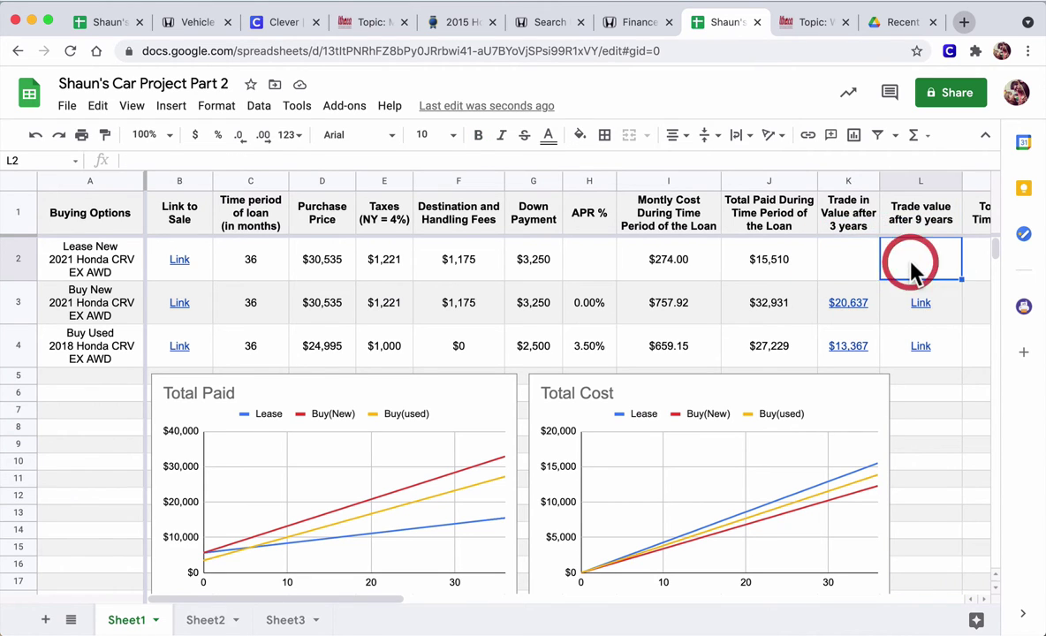
{"action": "left_click", "coordinate": [861, 271]}
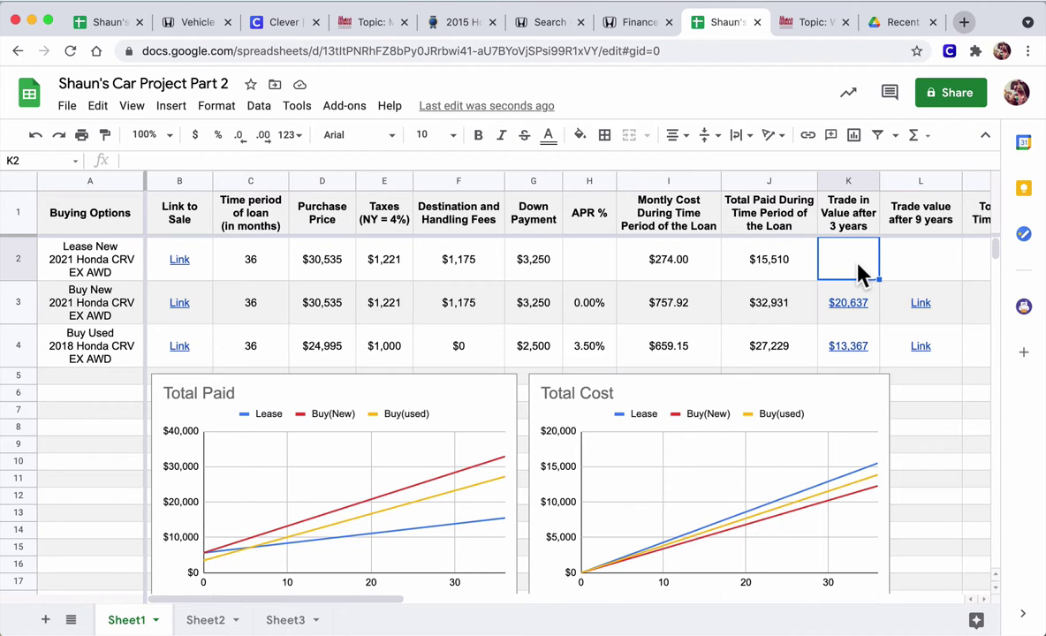
{"action": "left_click", "coordinate": [903, 265]}
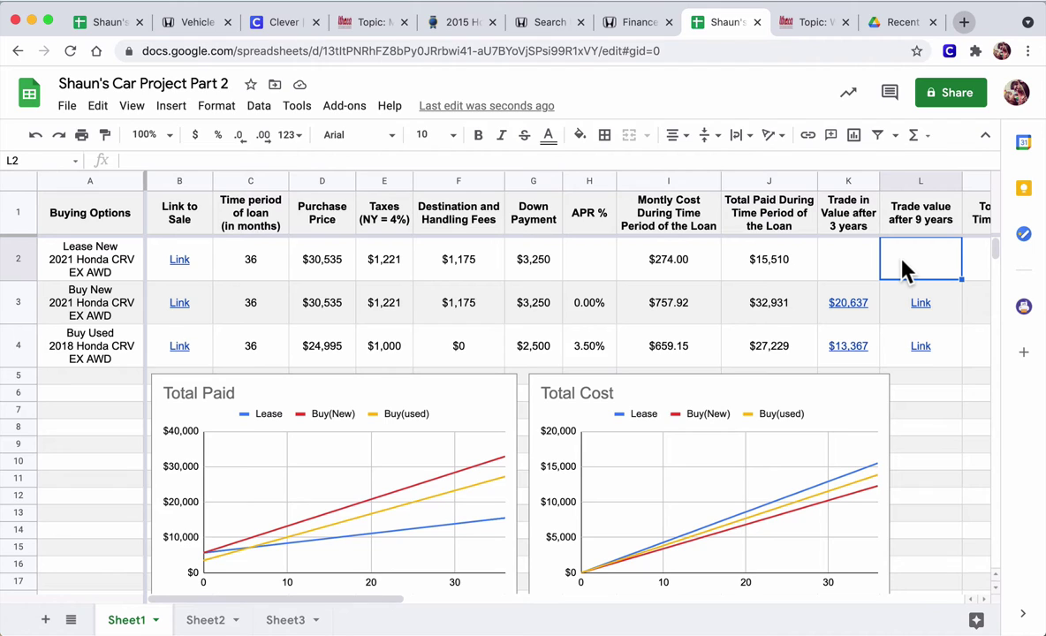
{"action": "left_click", "coordinate": [923, 309]}
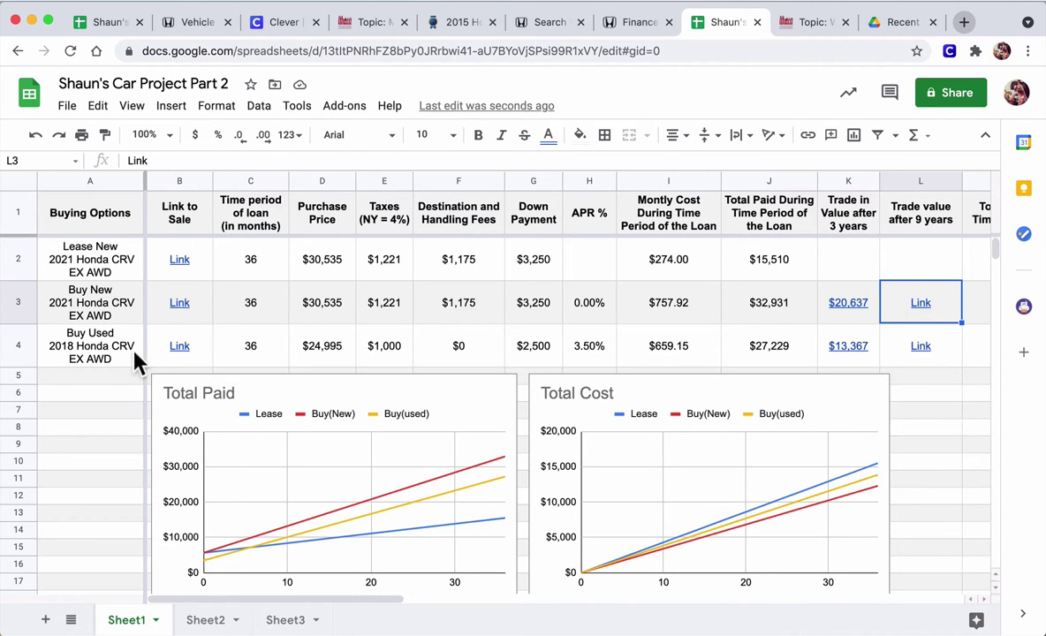
{"action": "left_click", "coordinate": [82, 303]}
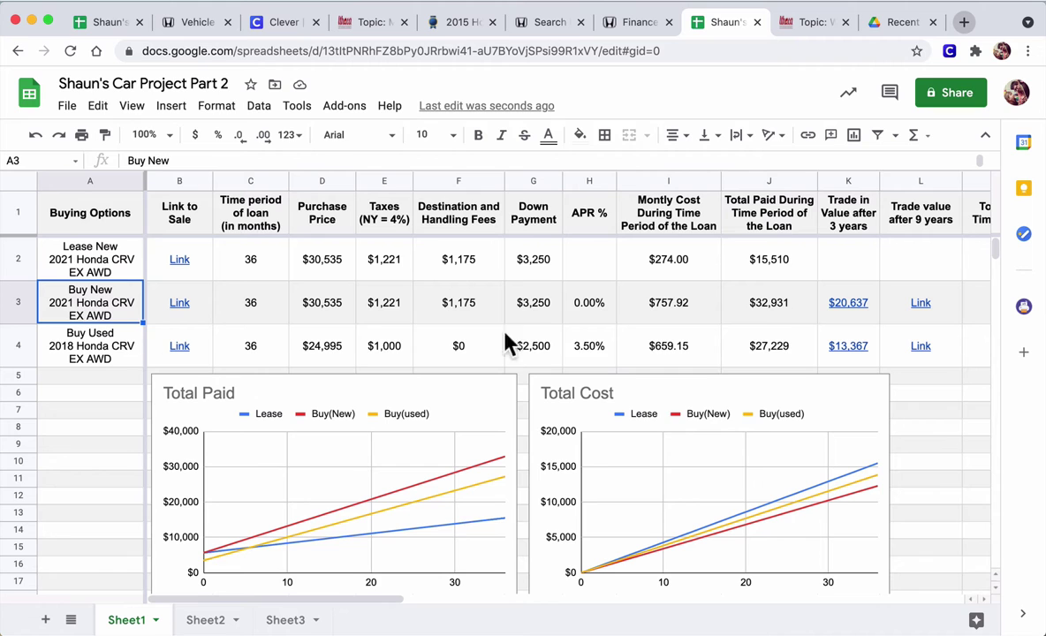
{"action": "left_click", "coordinate": [916, 311]}
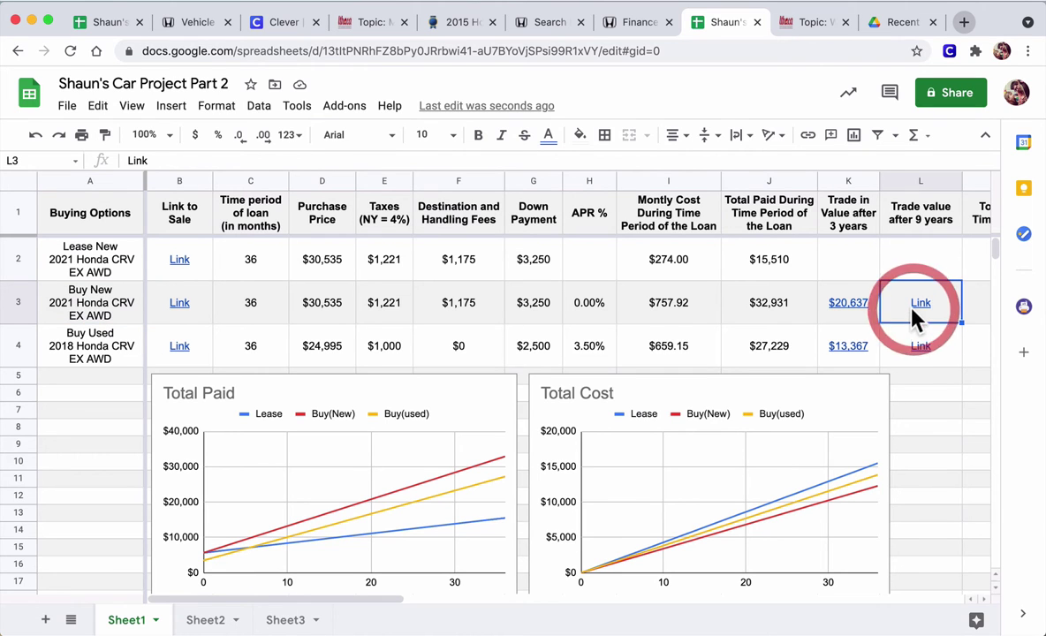
- Return to Kelley Blue Book, open the Car Values vehicle selector and set the year to 2012
{"action": "left_click", "coordinate": [458, 22]}
{"action": "scroll", "coordinate": [711, 199], "scroll_direction": "up", "scroll_amount": 5}
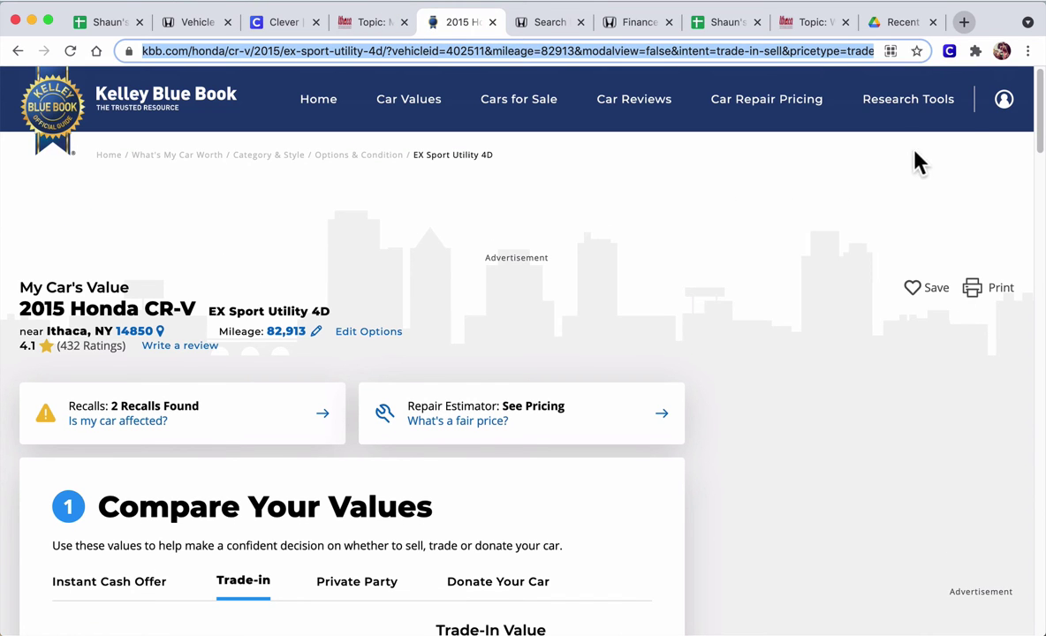
{"action": "mouse_move", "coordinate": [881, 130]}
{"action": "left_click", "coordinate": [689, 324]}
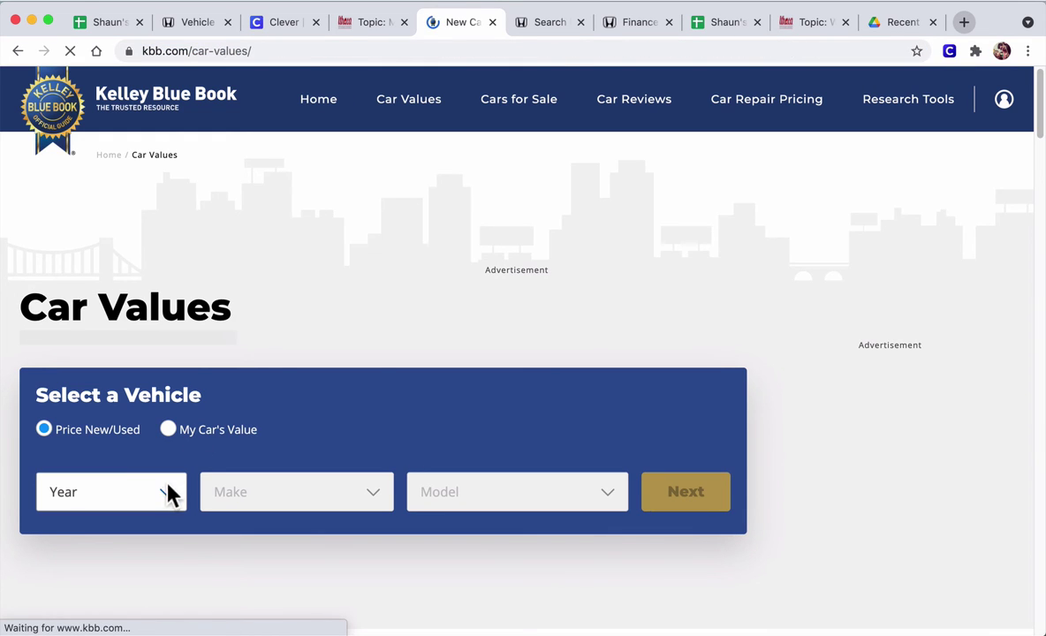
{"action": "left_click", "coordinate": [164, 492]}
{"action": "left_click", "coordinate": [163, 493]}
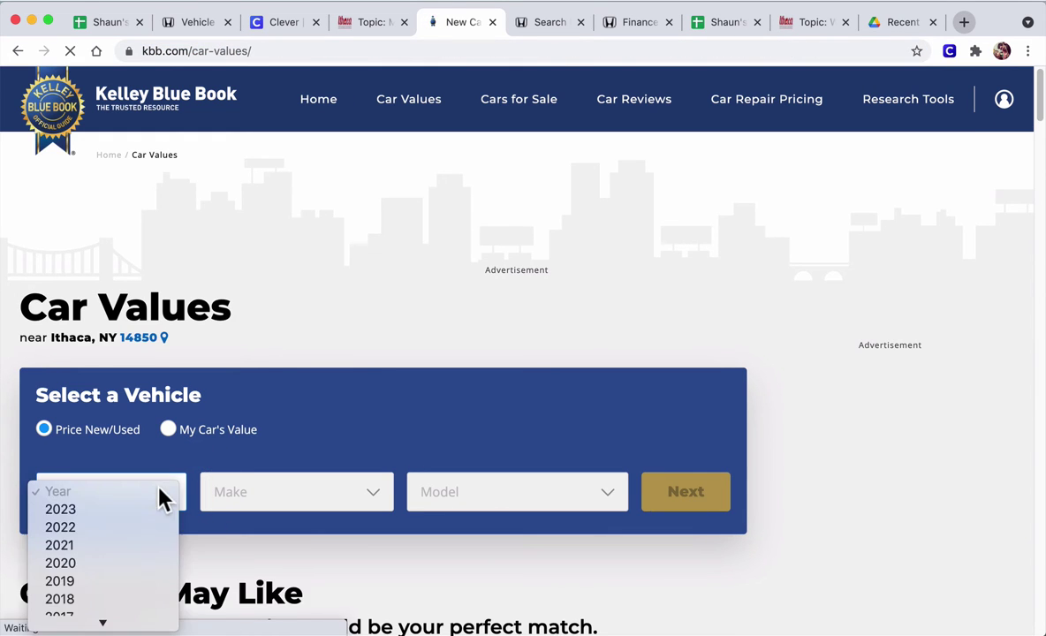
{"action": "scroll", "coordinate": [154, 523], "scroll_direction": "down", "scroll_amount": 5}
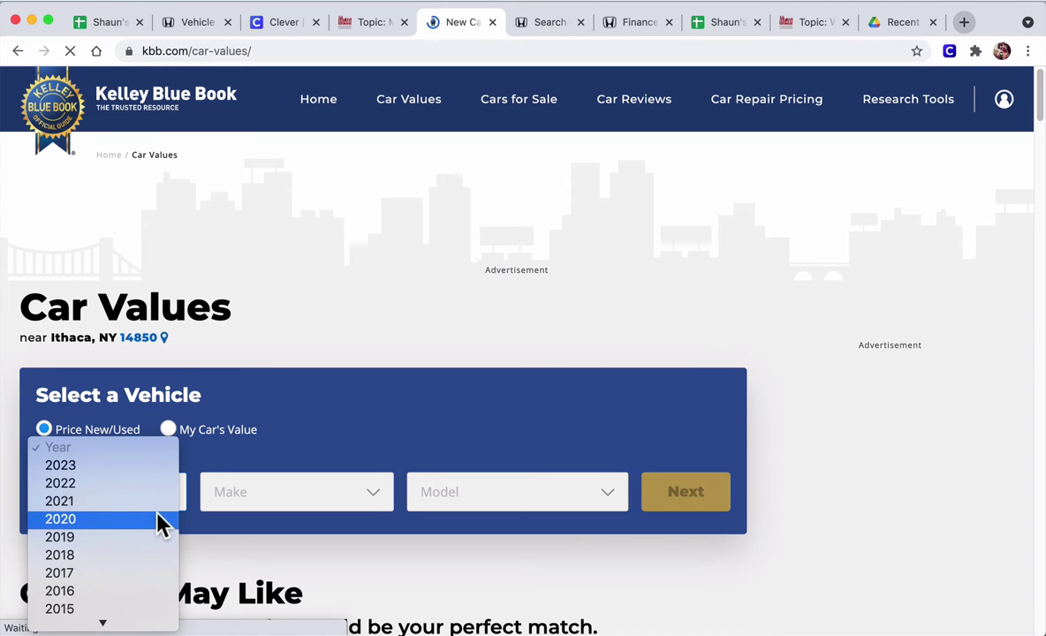
{"action": "scroll", "coordinate": [159, 514], "scroll_direction": "down", "scroll_amount": 1}
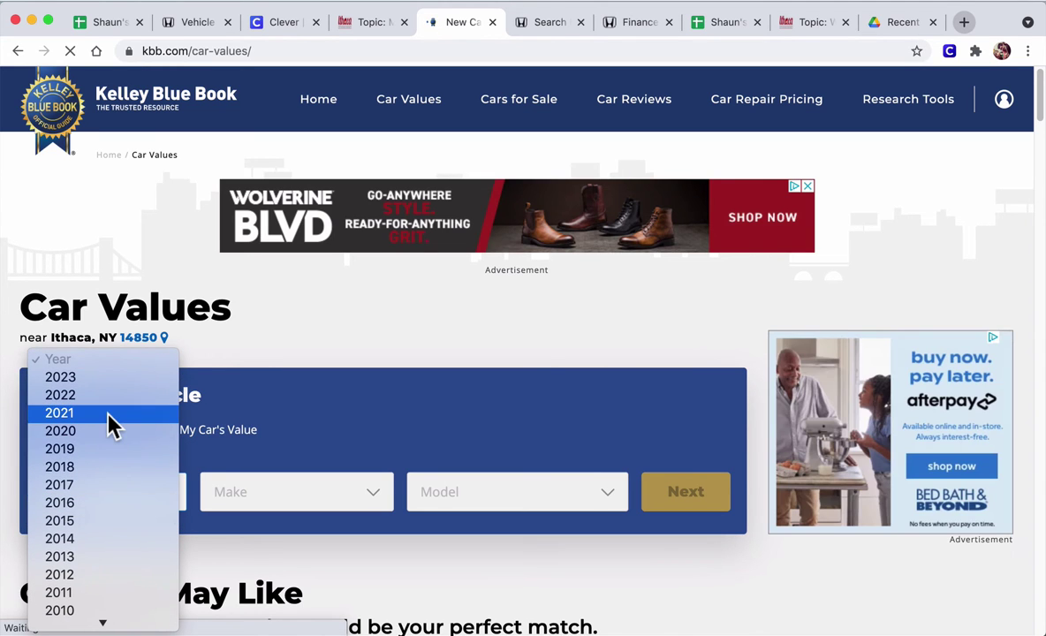
{"action": "left_click", "coordinate": [112, 576]}
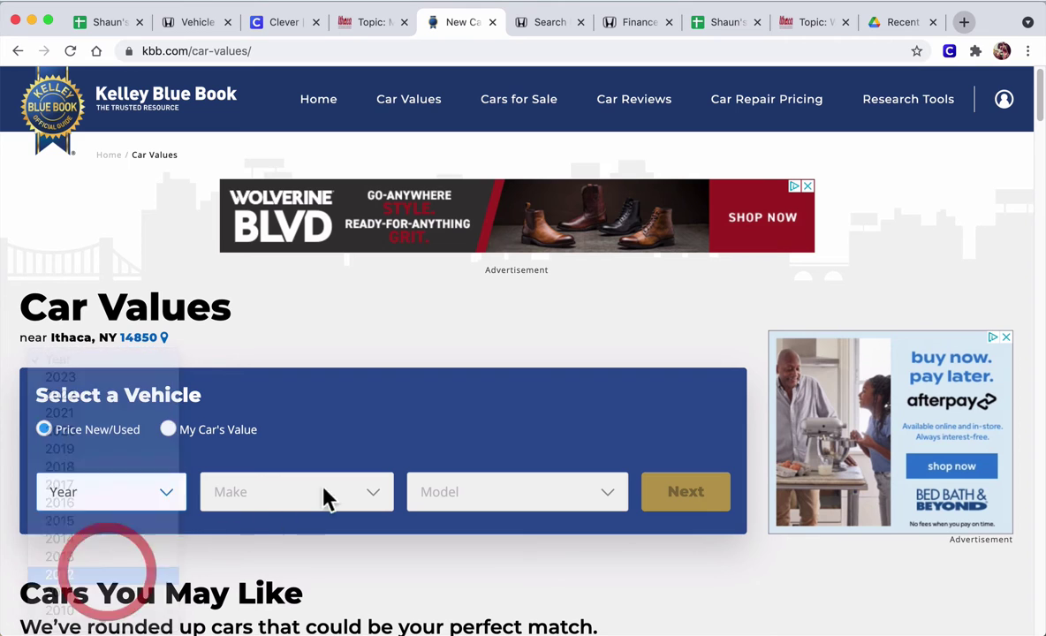
- Set the make to Honda and the model to CR-V, and open the 2012 vehicle's page
{"action": "left_click", "coordinate": [345, 495]}
{"action": "scroll", "coordinate": [291, 526], "scroll_direction": "down", "scroll_amount": 5}
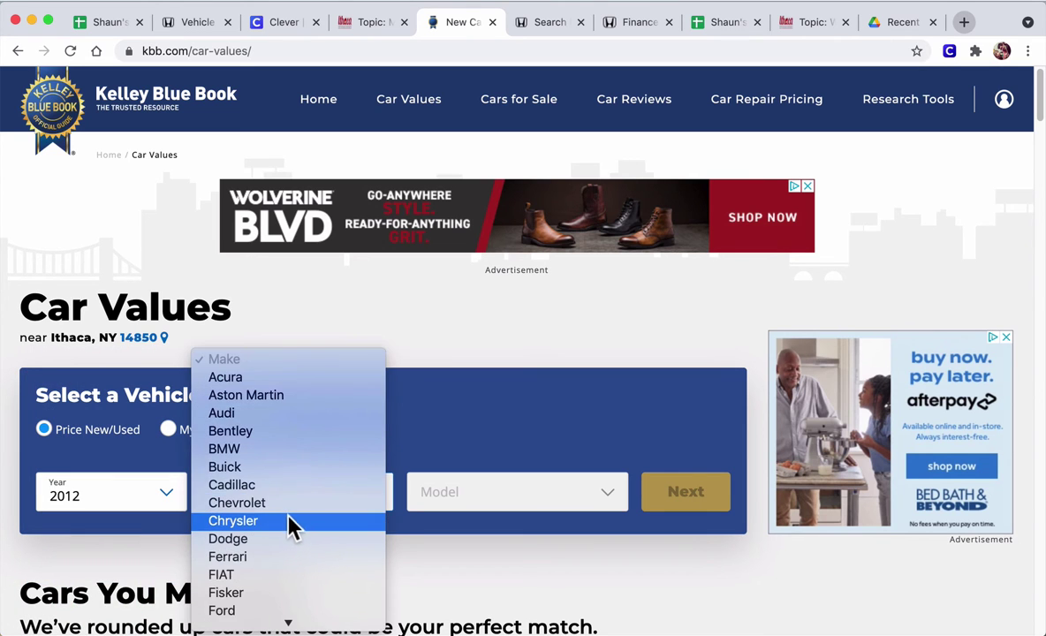
{"action": "left_click", "coordinate": [279, 576]}
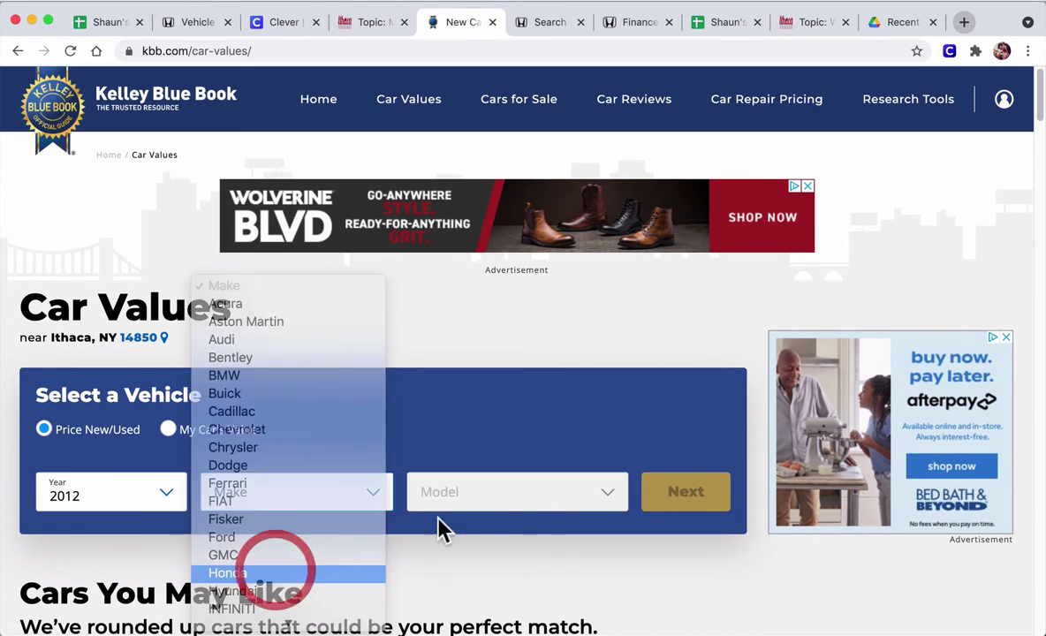
{"action": "left_click", "coordinate": [609, 489]}
{"action": "scroll", "coordinate": [530, 506], "scroll_direction": "down", "scroll_amount": 2}
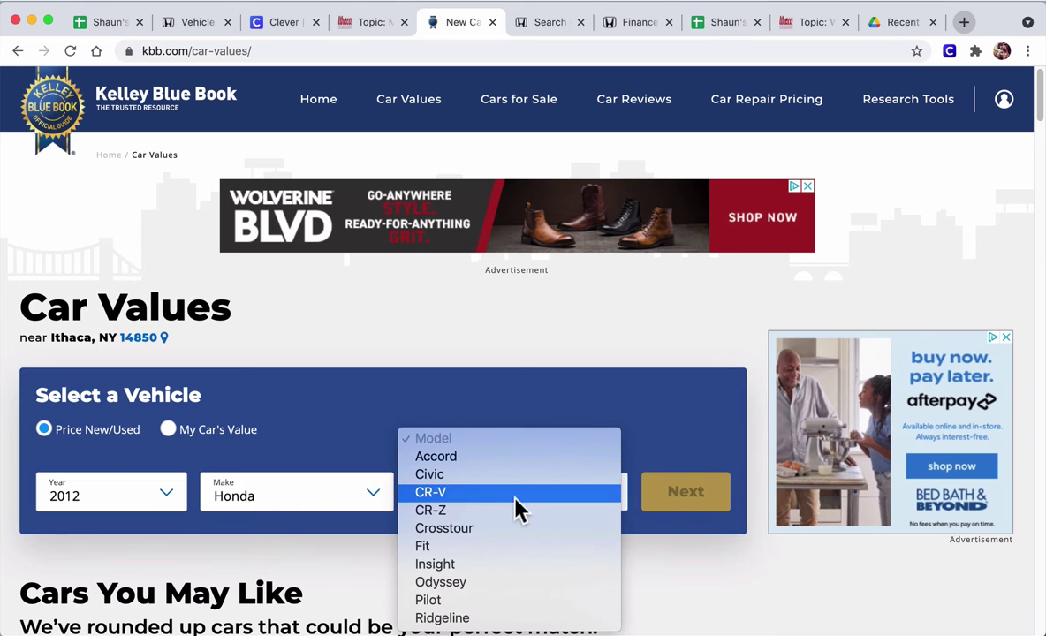
{"action": "left_click", "coordinate": [449, 495]}
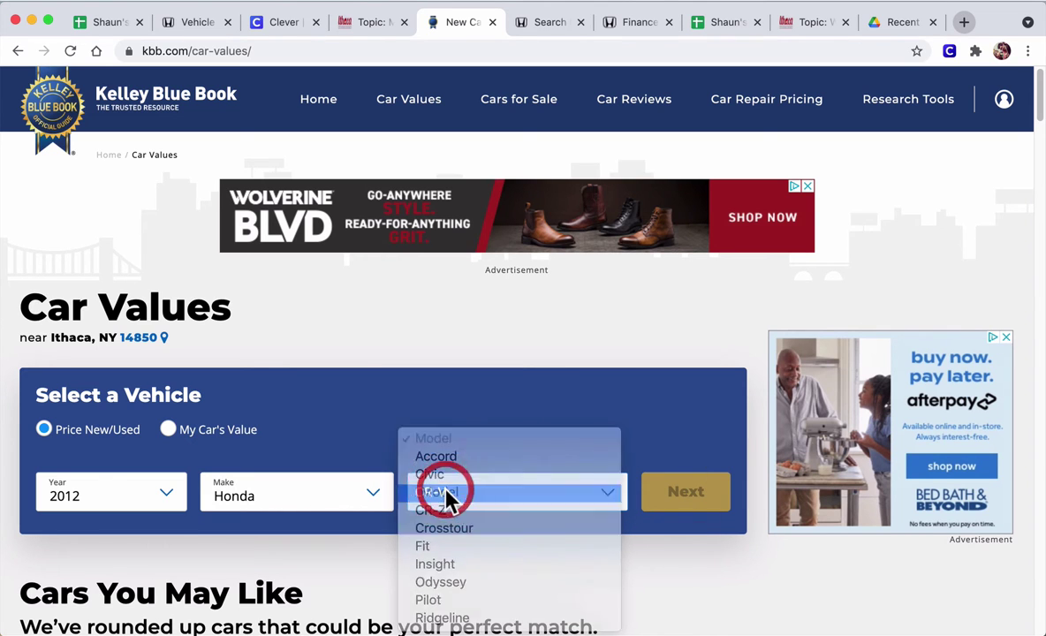
{"action": "left_click", "coordinate": [664, 501]}
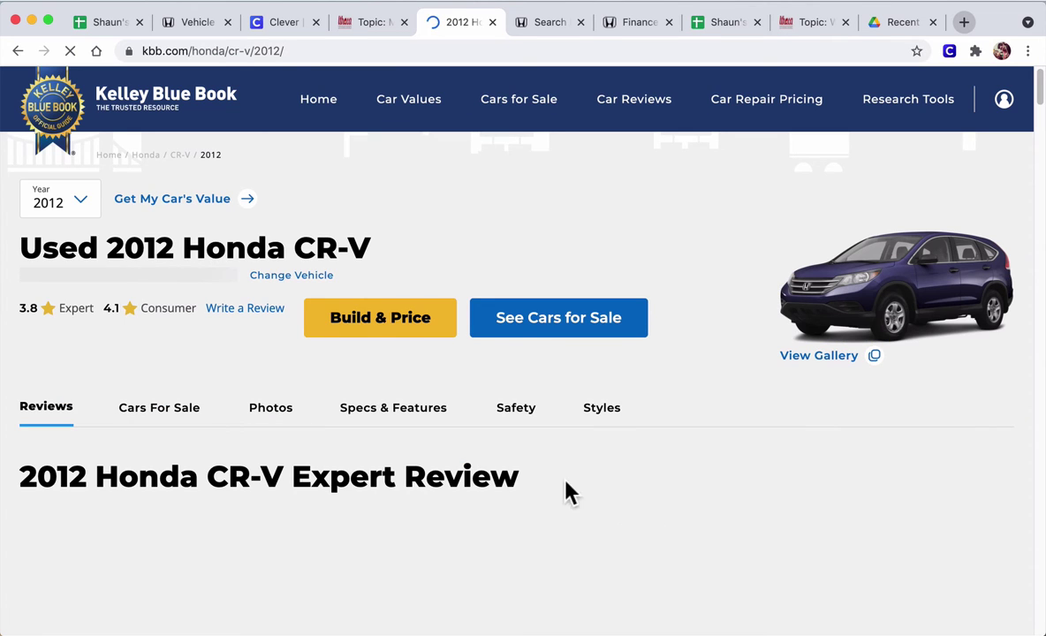
- Start the My Car's Value valuation for the 2012 CR-V and choose the EX Sport Utility 4D style
{"action": "left_click", "coordinate": [152, 207]}
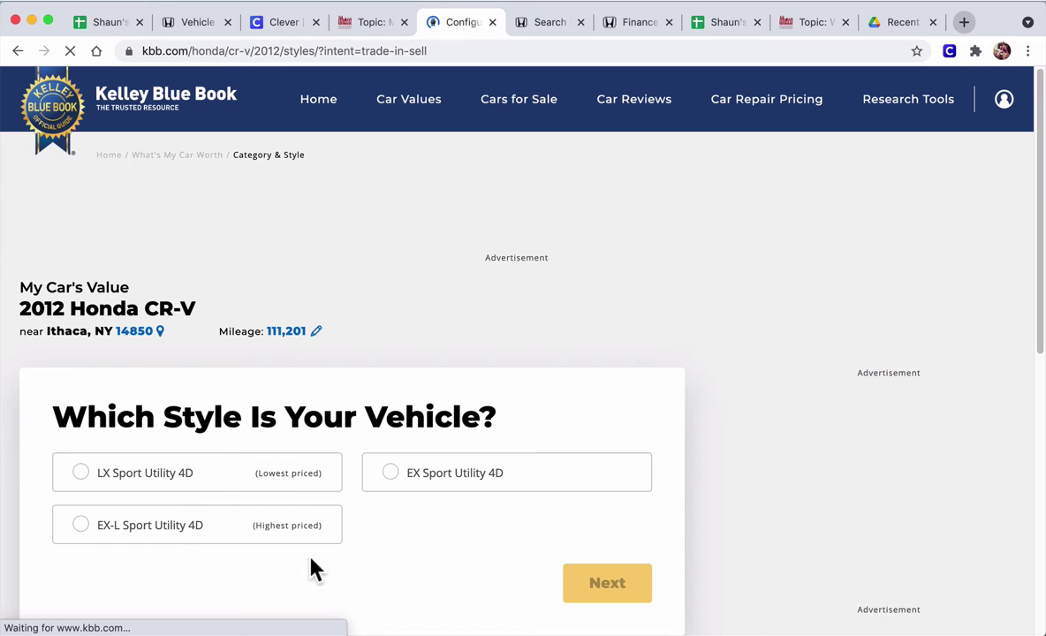
{"action": "left_click", "coordinate": [389, 472]}
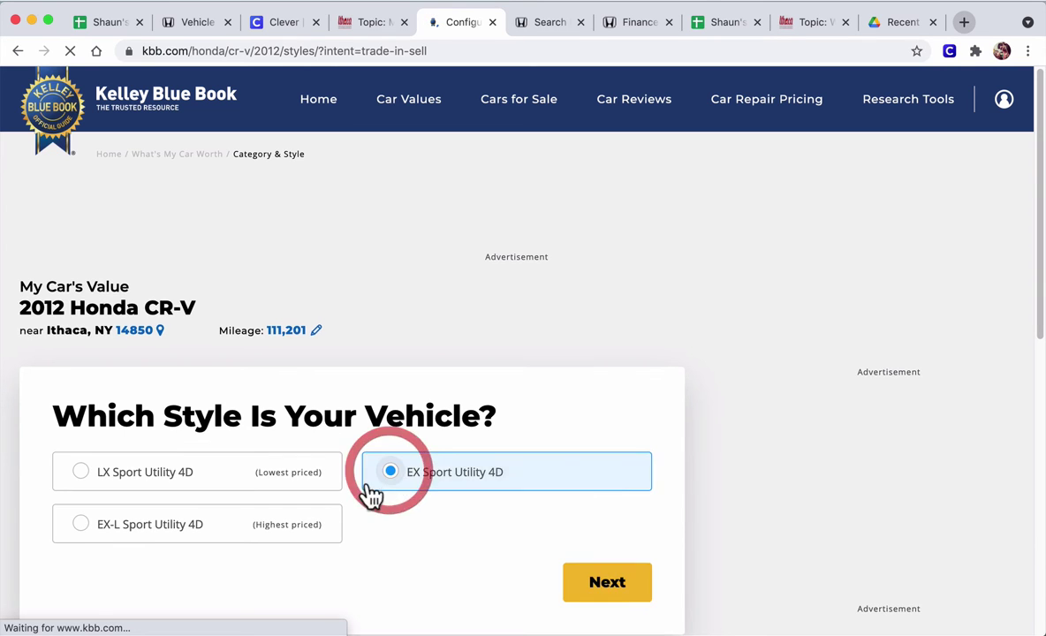
{"action": "scroll", "coordinate": [424, 442], "scroll_direction": "down", "scroll_amount": 3}
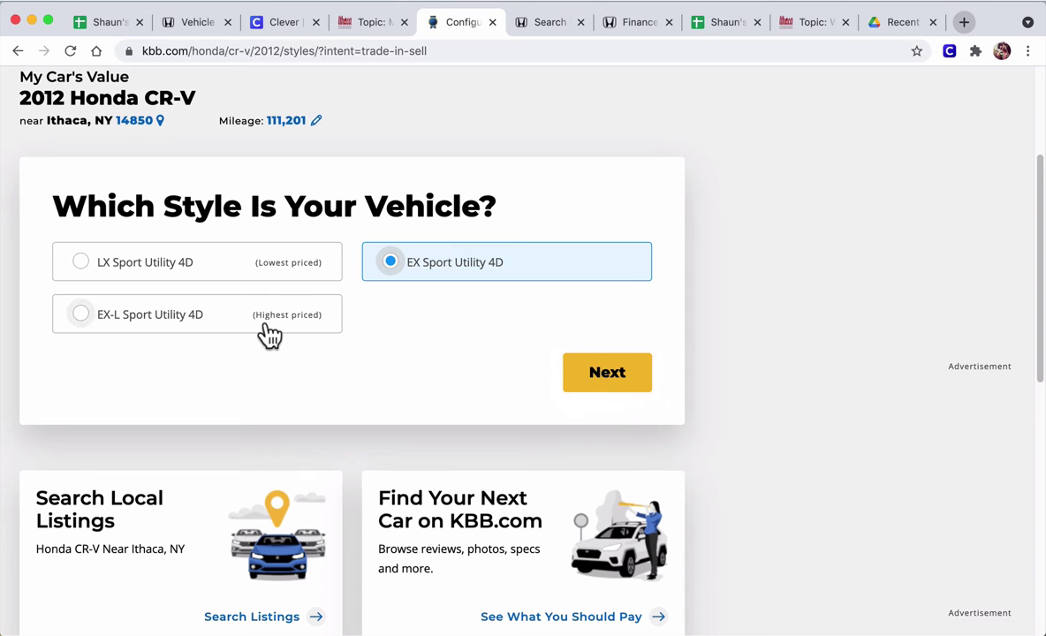
{"action": "left_click", "coordinate": [570, 385]}
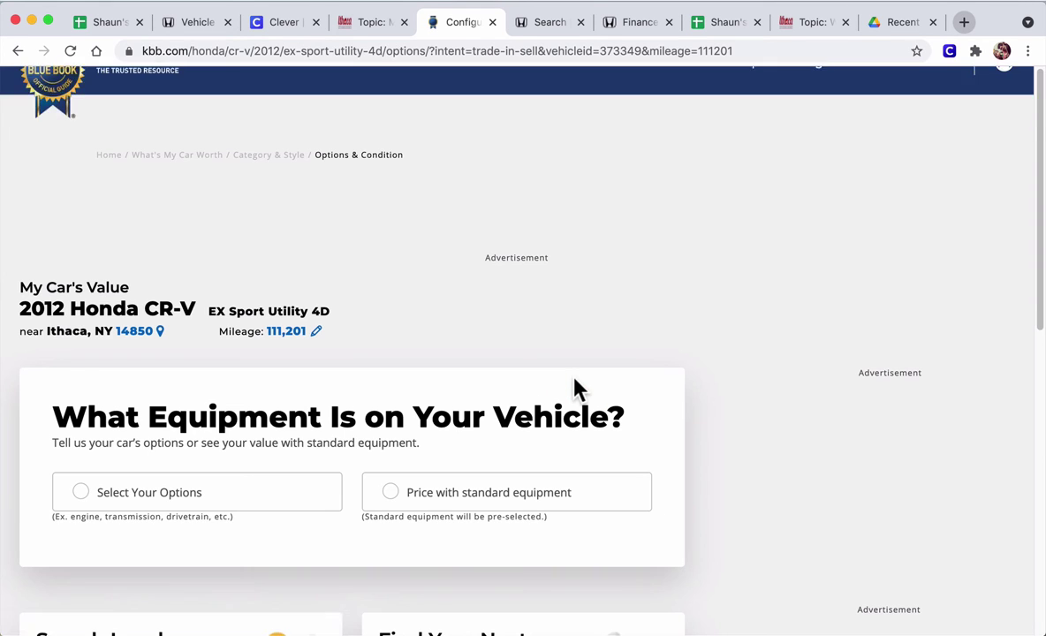
- Price the 2012 CR-V with standard equipment, choose a color and the Good condition, and calculate its value
{"action": "left_click", "coordinate": [398, 492]}
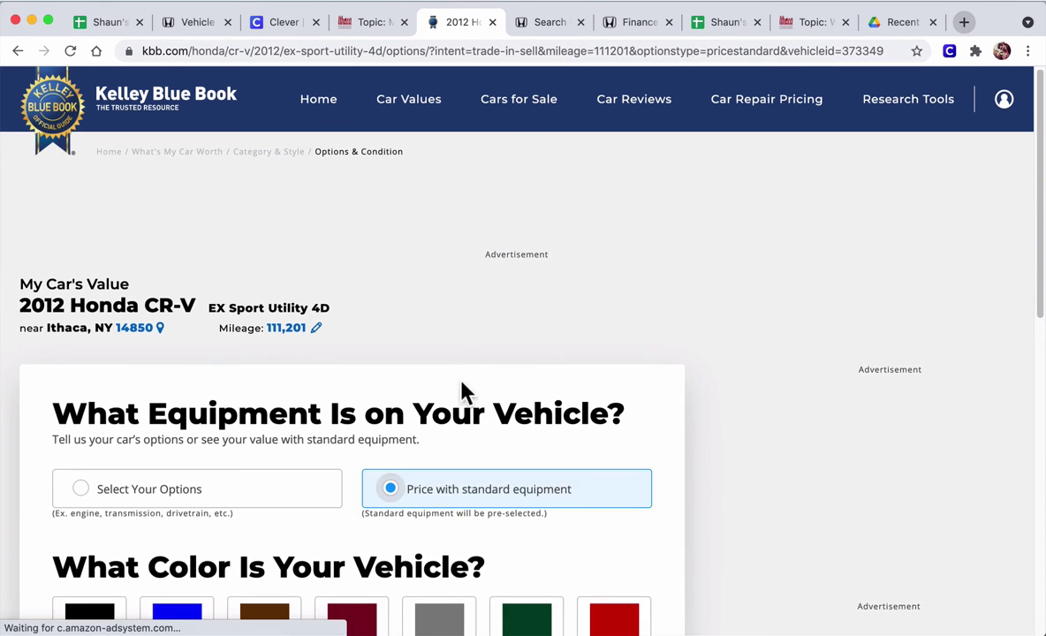
{"action": "scroll", "coordinate": [177, 477], "scroll_direction": "down", "scroll_amount": 3}
{"action": "left_click", "coordinate": [176, 477]}
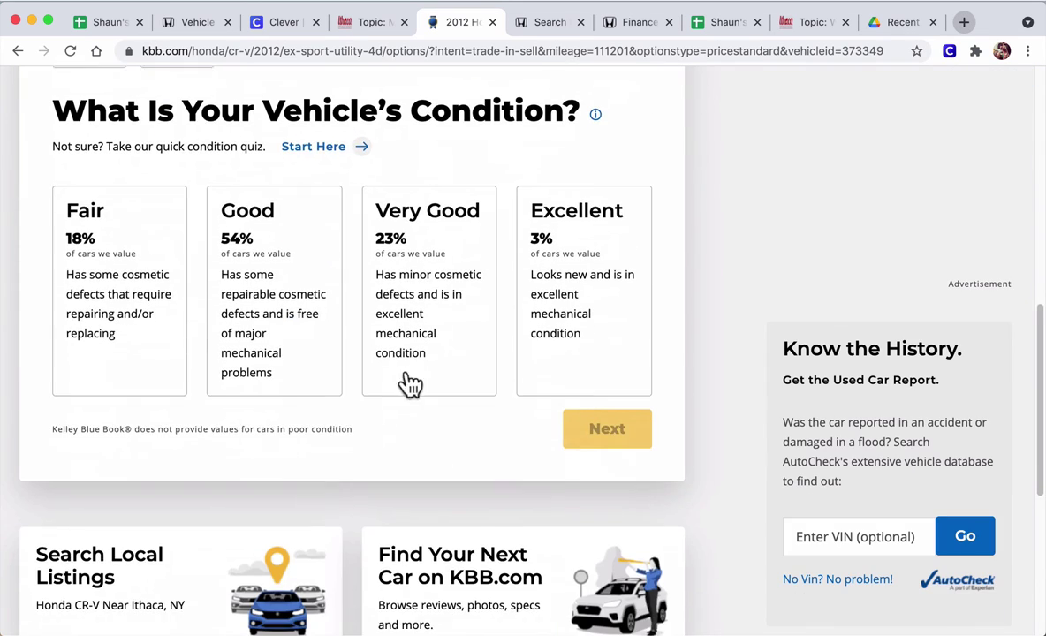
{"action": "left_click", "coordinate": [268, 294]}
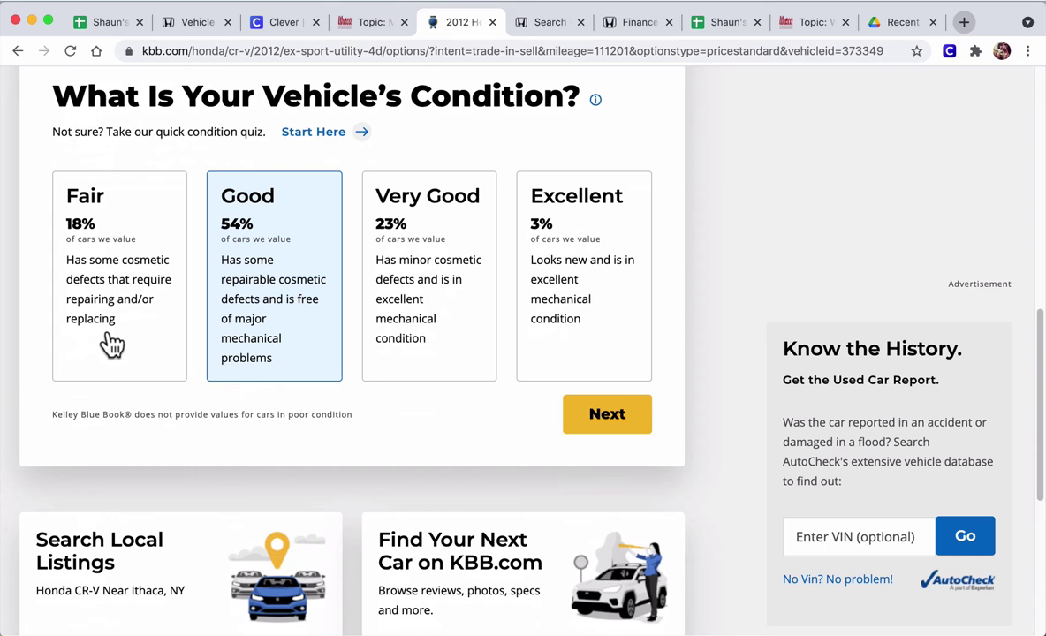
{"action": "left_click", "coordinate": [586, 415]}
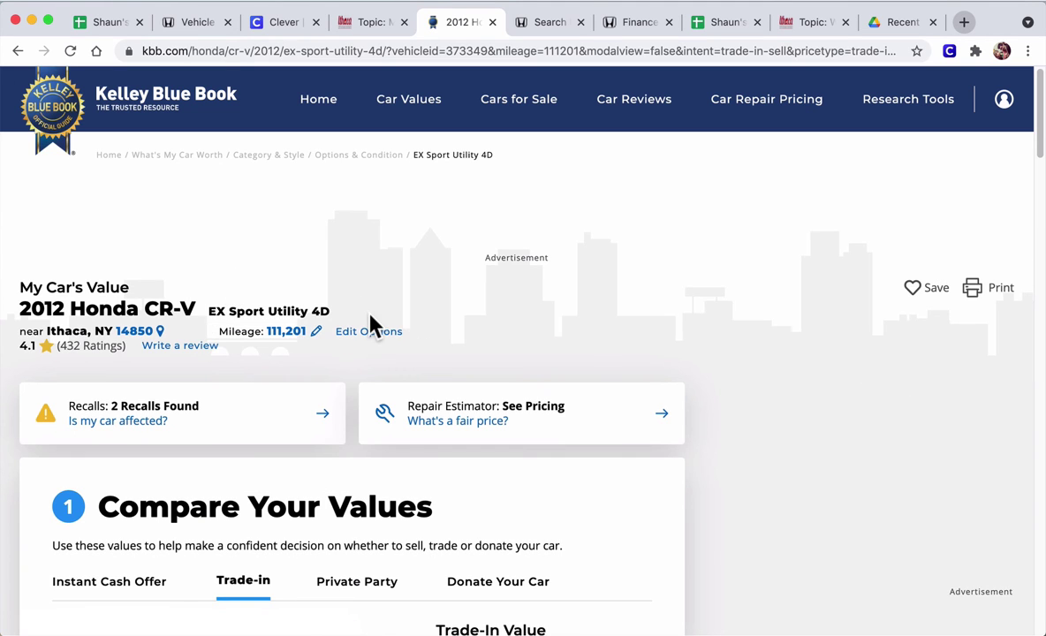
- Find the 2012 CR-V's trade-in value, copy the page's web address and switch to the Car Project Part 2 spreadsheet
{"action": "scroll", "coordinate": [371, 325], "scroll_direction": "down", "scroll_amount": 3}
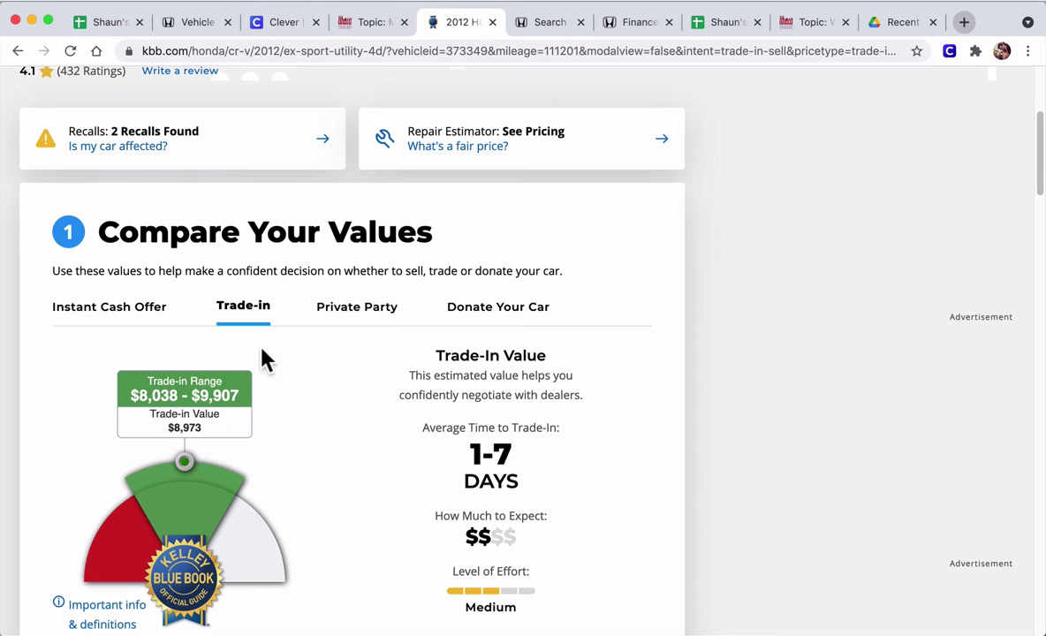
{"action": "left_click", "coordinate": [257, 47]}
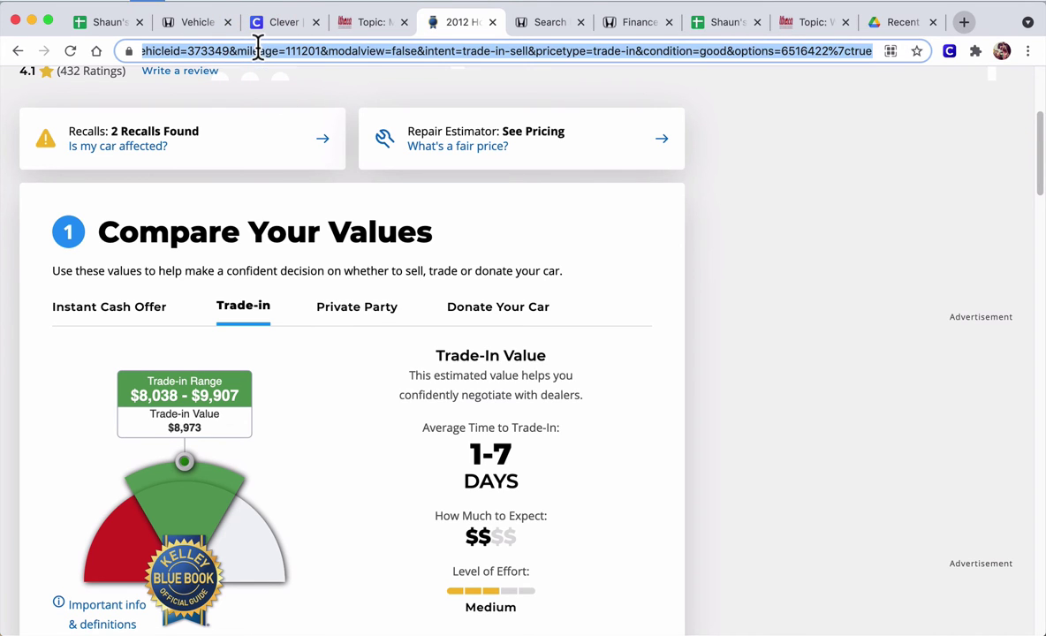
{"action": "left_click", "coordinate": [714, 24]}
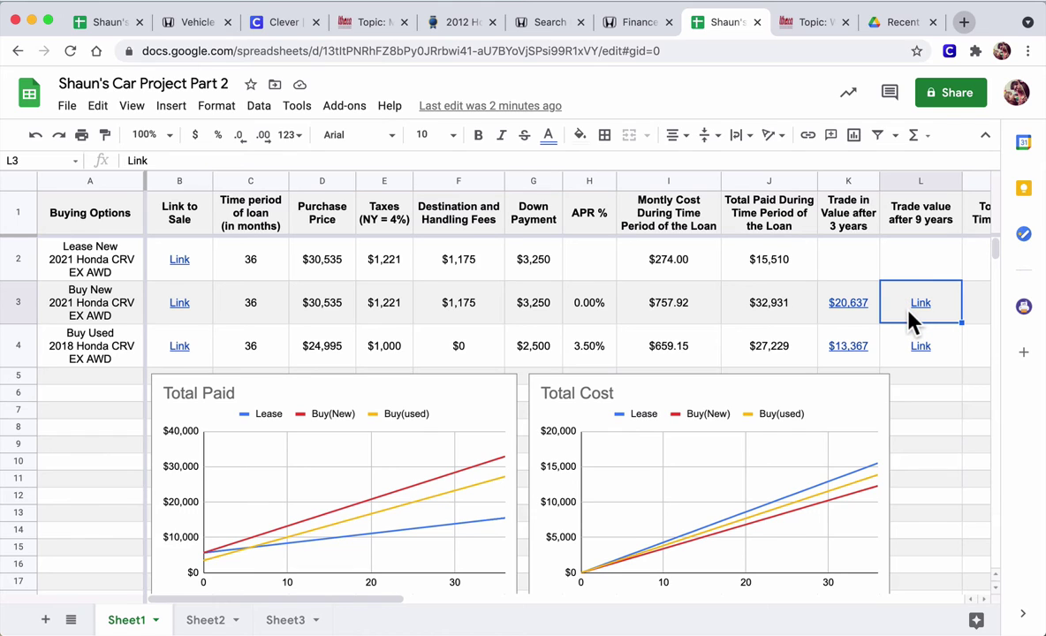
- Replace the placeholder in cell L3, the new CR-V's 9-year trade value, with $8,973 linked to the copied web address
{"action": "key", "text": "ctrl+k"}
{"action": "left_click", "coordinate": [806, 335]}
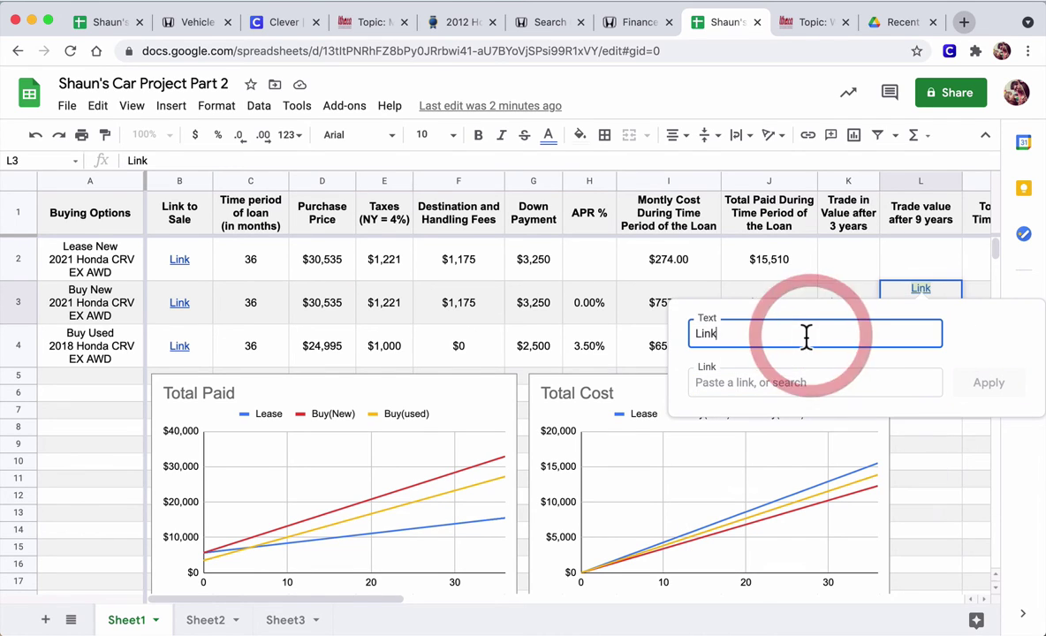
{"action": "key", "text": "BackSpace"}
{"action": "key", "text": "BackSpace"}
{"action": "type", "text": "$"}
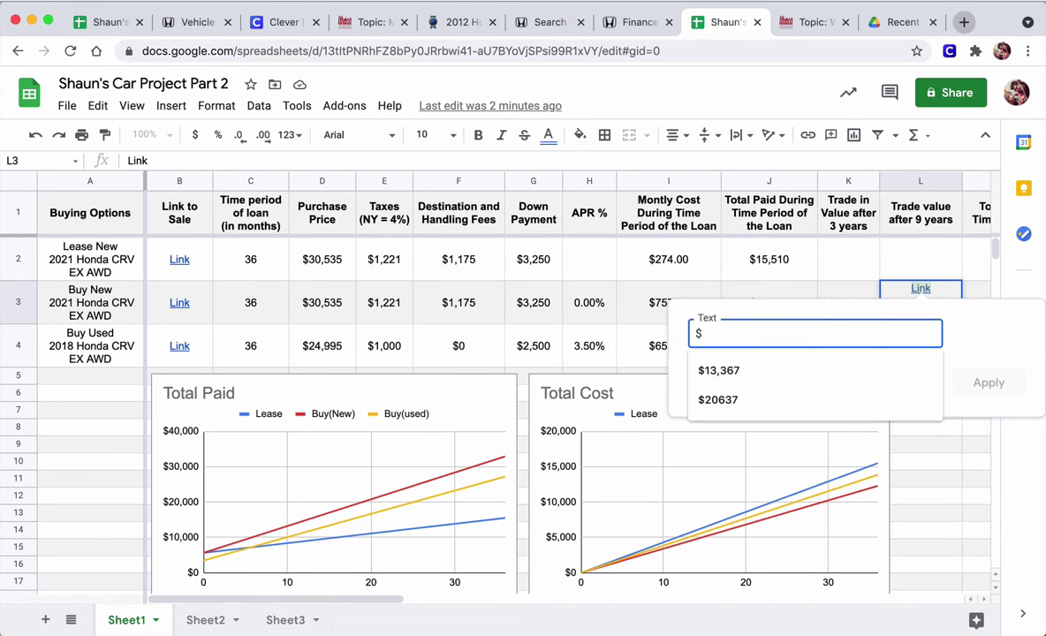
{"action": "type", "text": "8,973"}
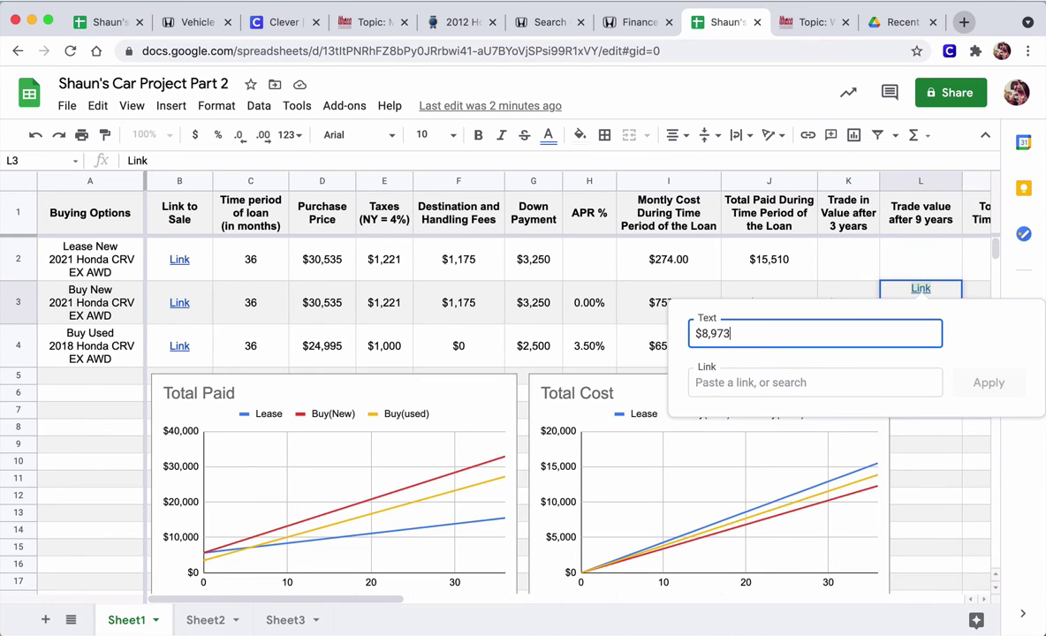
{"action": "key", "text": "Tab"}
{"action": "key", "text": "super+v"}
{"action": "key", "text": "Return"}
{"action": "key", "text": "Down"}
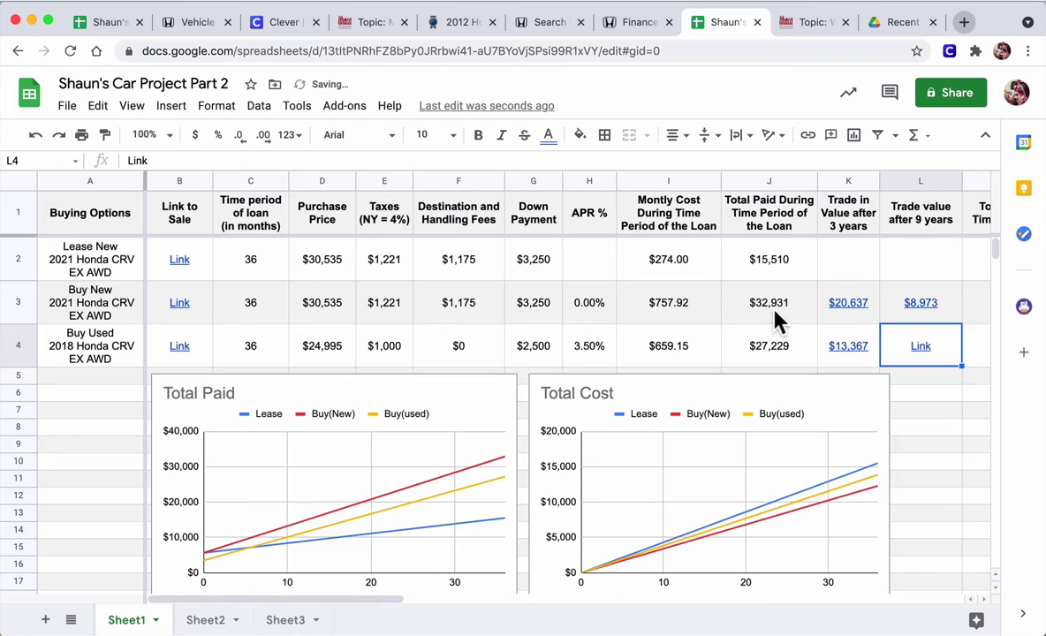
{"action": "left_click", "coordinate": [903, 304]}
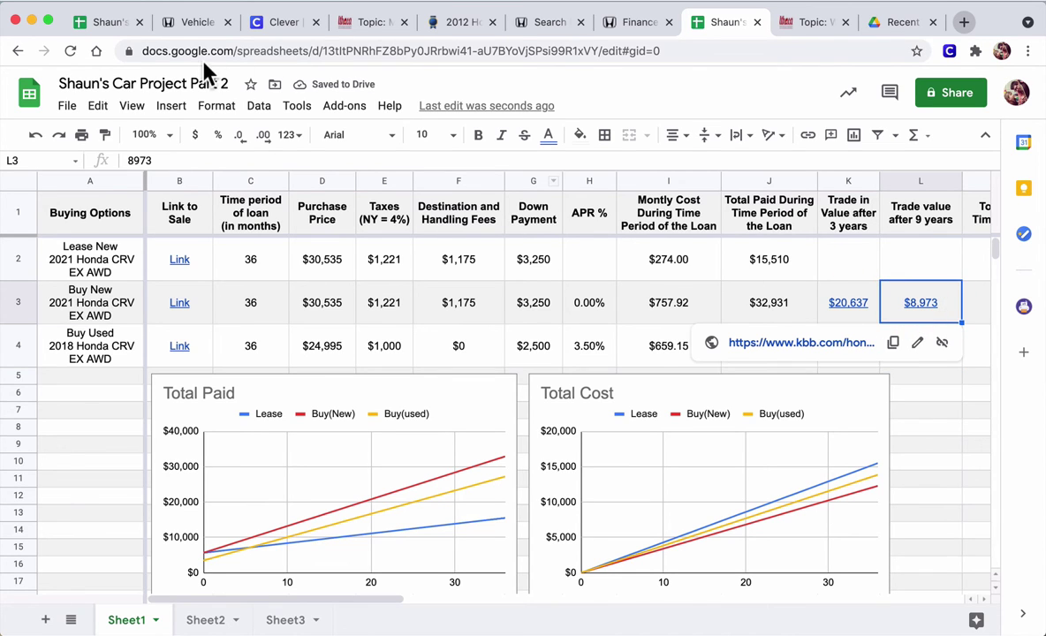
- Review the 9-year trade values in the Car Analysis Honda CRV EX AWD spreadsheet and open the used CR-V's valuation link
{"action": "left_click", "coordinate": [108, 22]}
{"action": "left_click", "coordinate": [935, 302]}
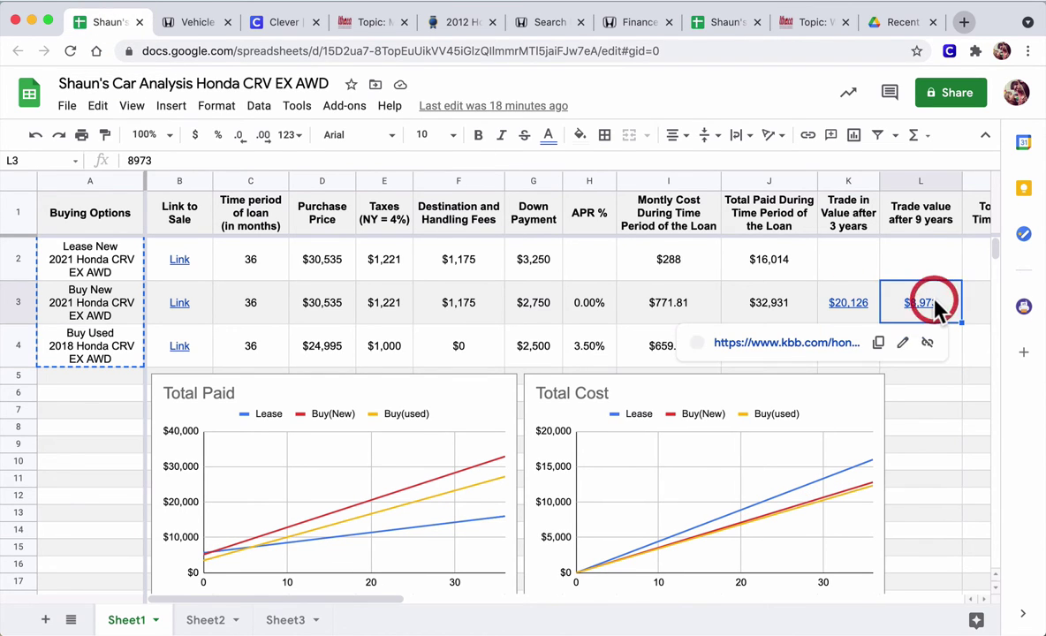
{"action": "left_click", "coordinate": [943, 415]}
{"action": "left_click", "coordinate": [933, 348]}
{"action": "key", "text": "ctrl+c"}
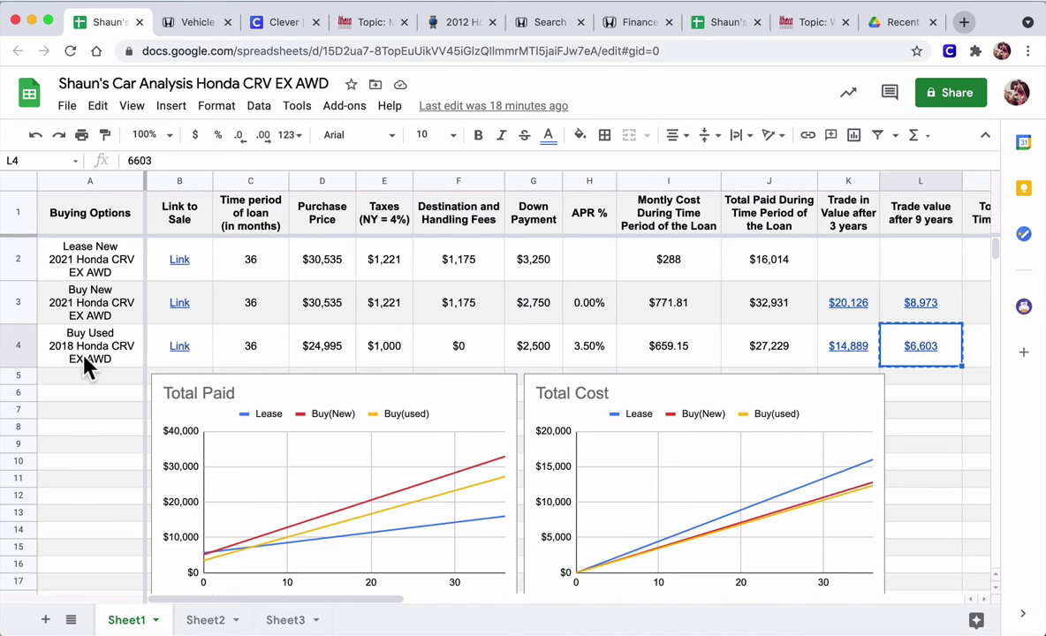
{"action": "left_click", "coordinate": [907, 355]}
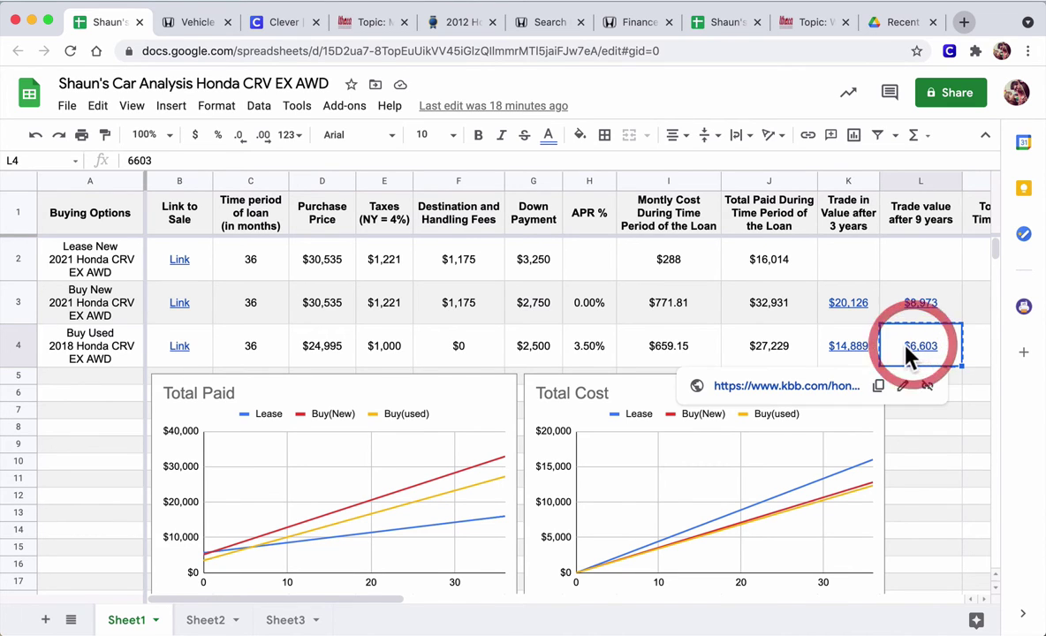
{"action": "left_click", "coordinate": [824, 387]}
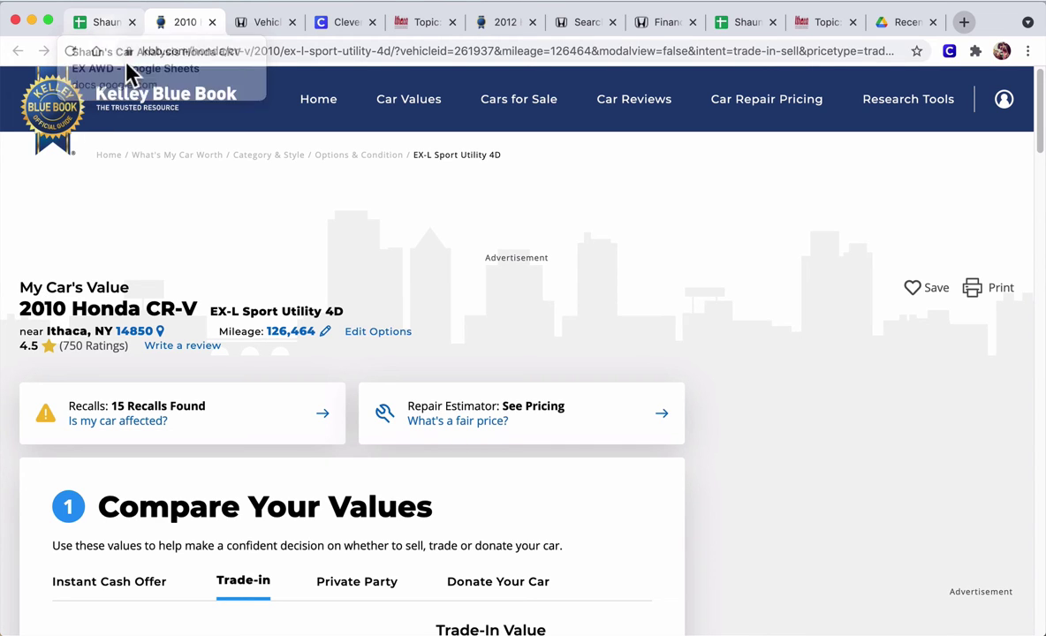
- Open Kelley Blue Book's Car Values vehicle selector and set the year to 2009
{"action": "mouse_move", "coordinate": [934, 117]}
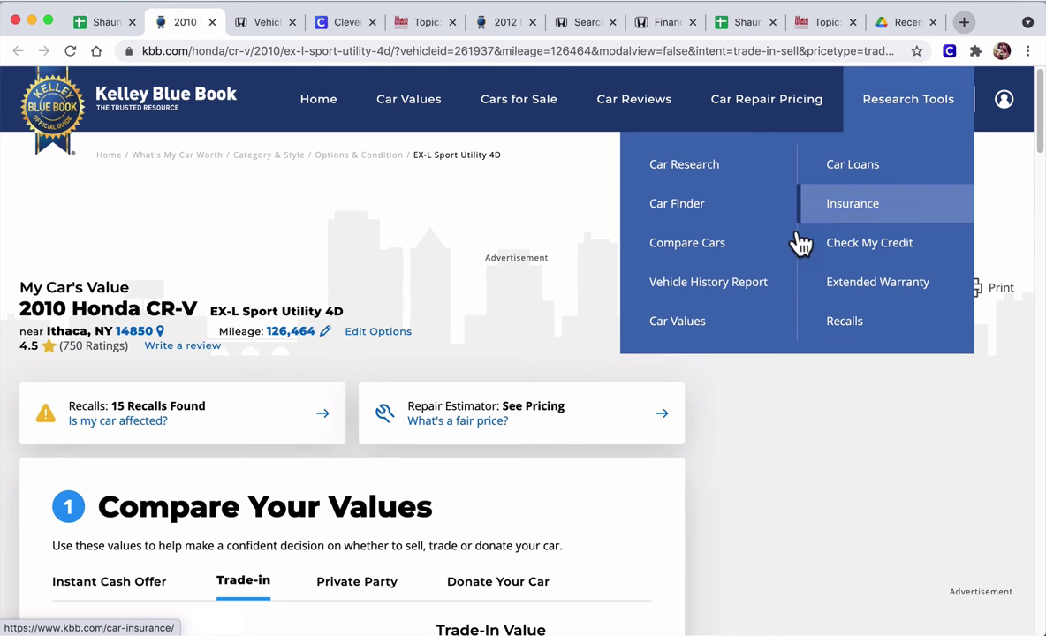
{"action": "left_click", "coordinate": [711, 335]}
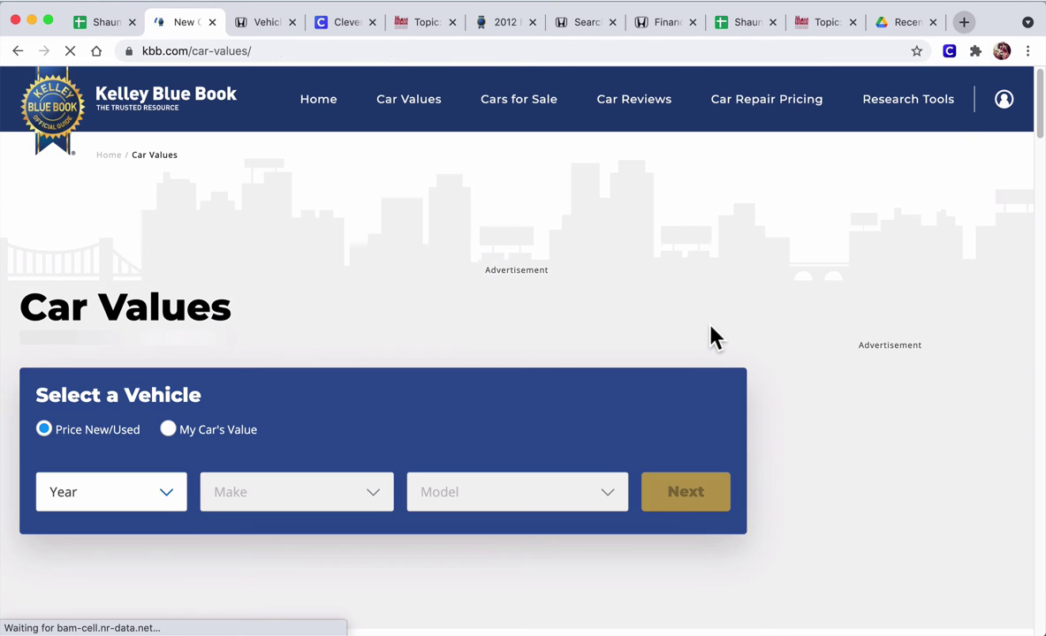
{"action": "left_click", "coordinate": [164, 495]}
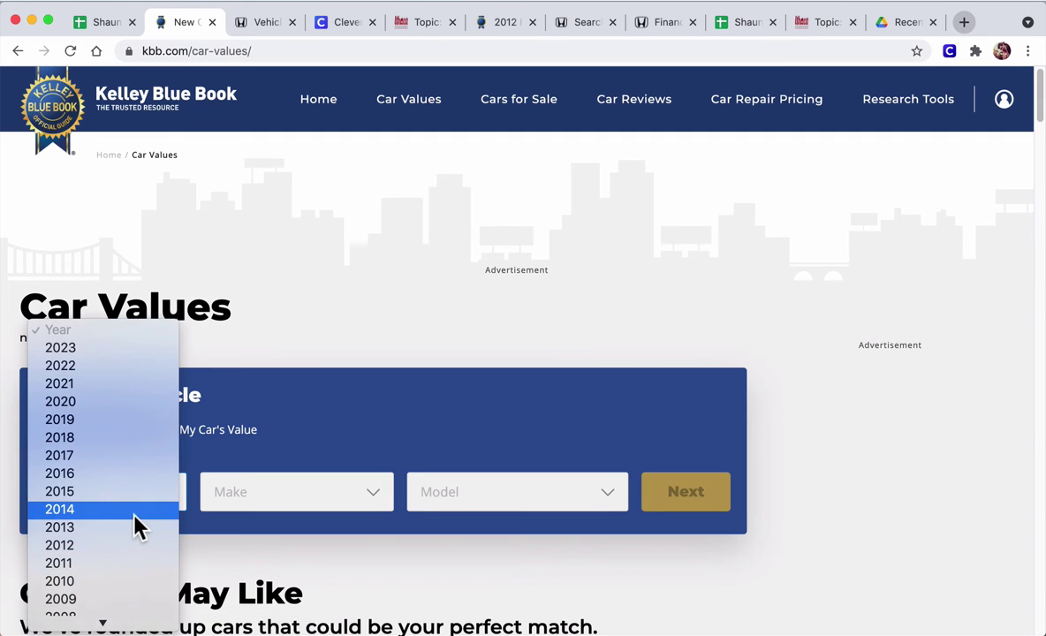
{"action": "scroll", "coordinate": [132, 526], "scroll_direction": "down", "scroll_amount": 1}
{"action": "left_click", "coordinate": [131, 570]}
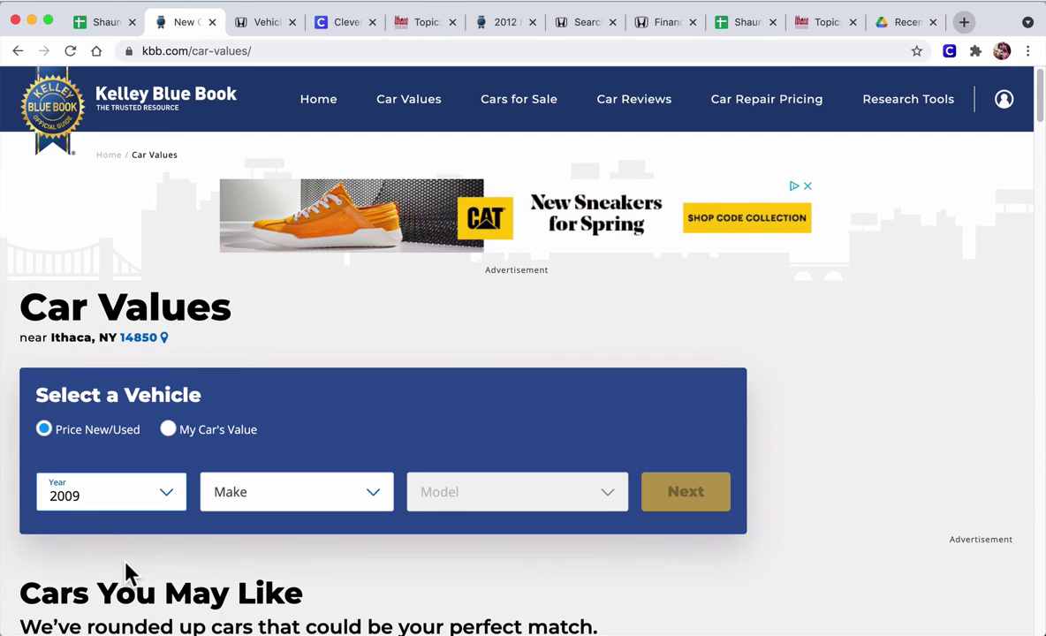
- Choose Honda as the make and CR-V as the model, and open the 2009 vehicle's page
{"action": "left_click", "coordinate": [280, 494]}
{"action": "scroll", "coordinate": [282, 505], "scroll_direction": "down", "scroll_amount": 5}
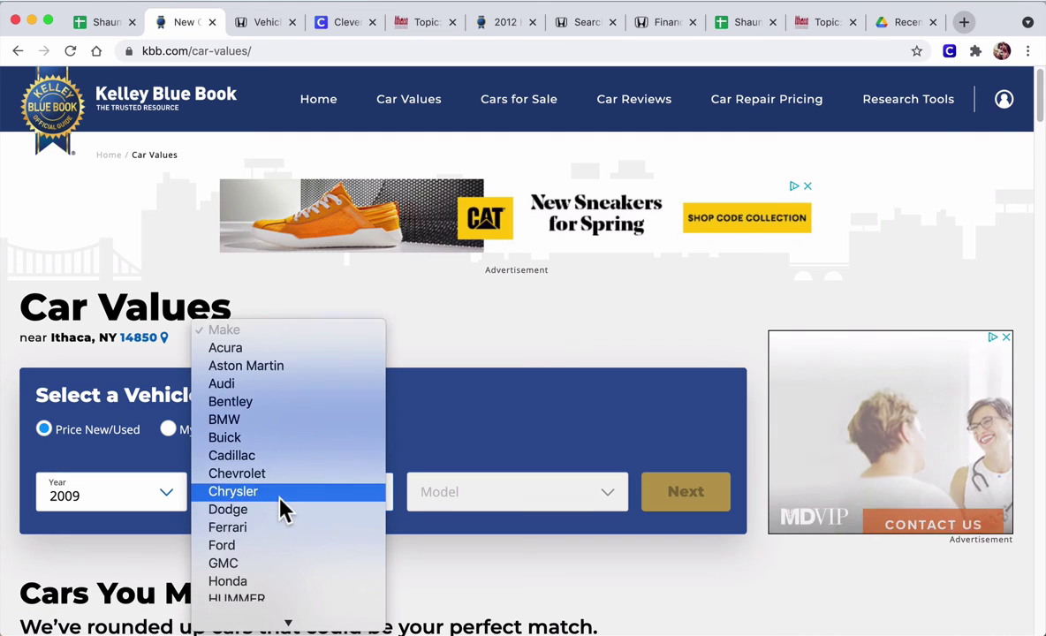
{"action": "left_click", "coordinate": [260, 509]}
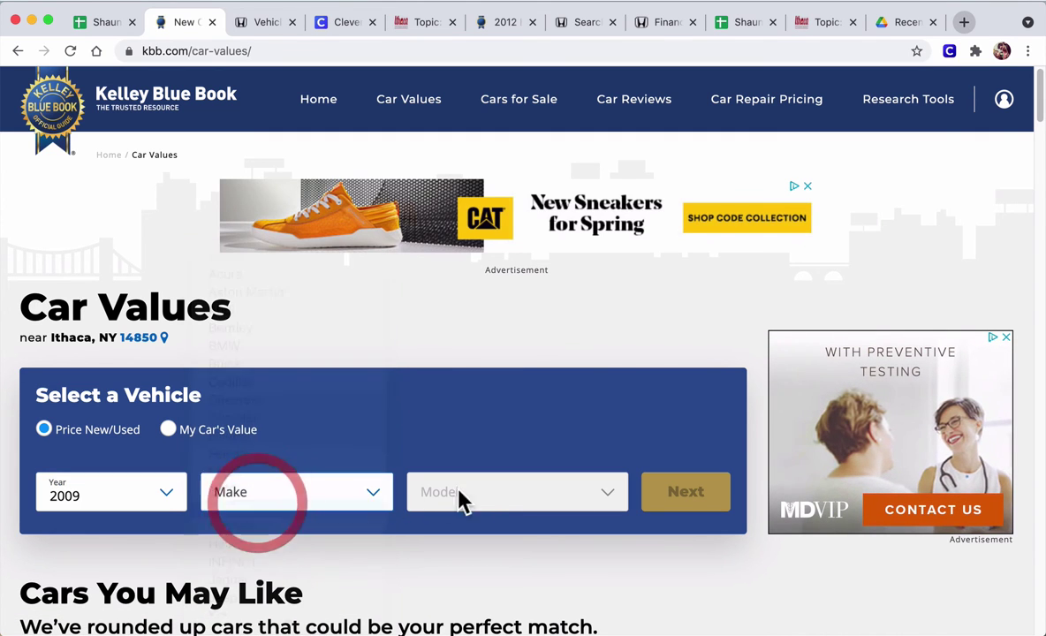
{"action": "left_click", "coordinate": [504, 495]}
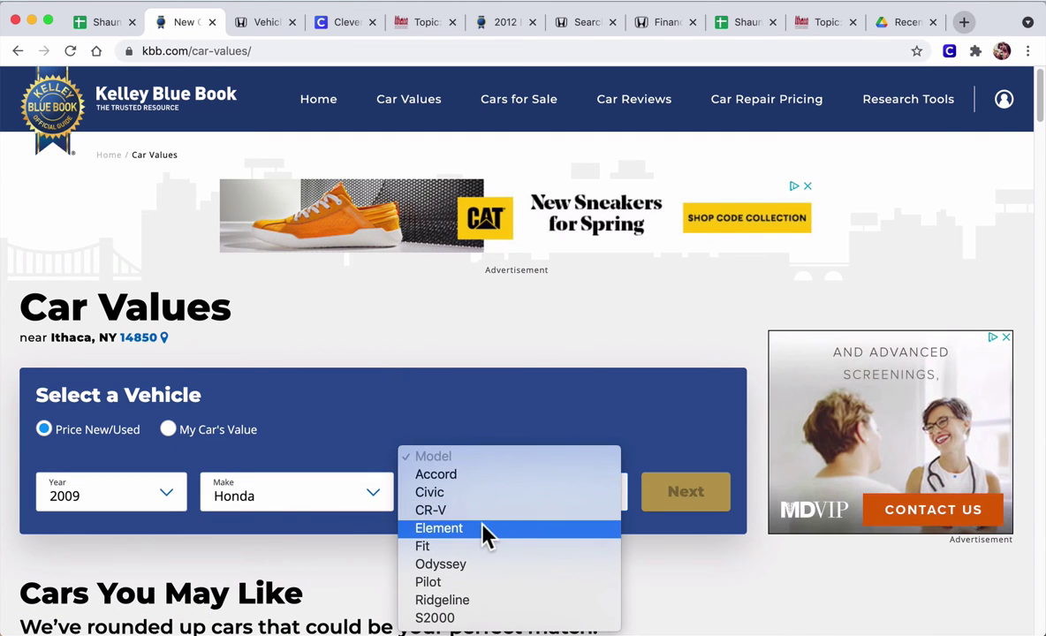
{"action": "left_click", "coordinate": [454, 510]}
{"action": "left_click", "coordinate": [669, 497]}
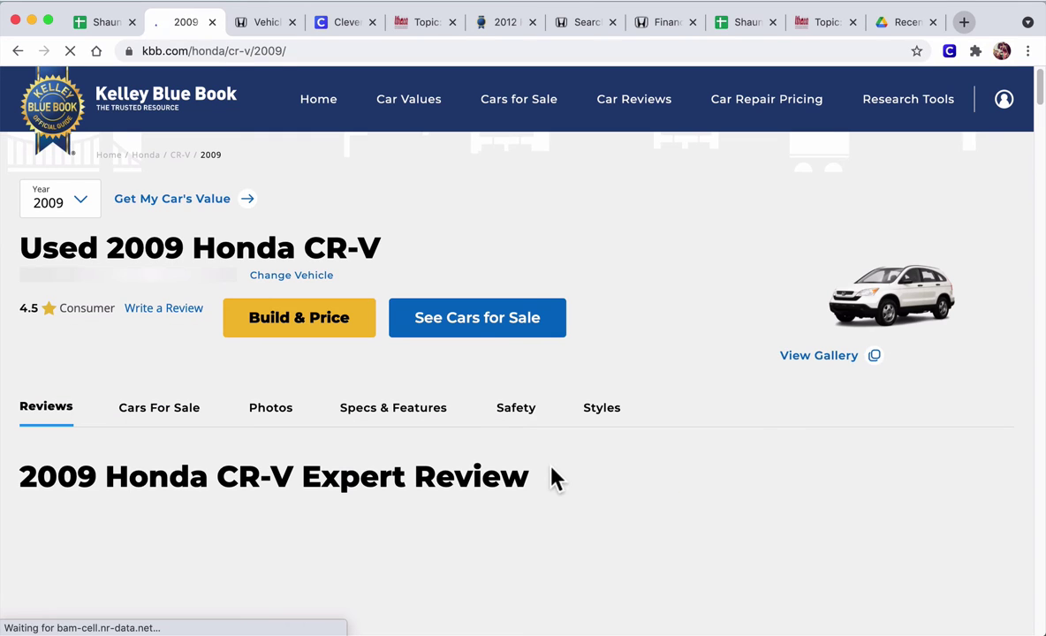
- Start the My Car's Value valuation for the 2009 CR-V and choose the EX Sport Utility 4D style
{"action": "left_click", "coordinate": [185, 205]}
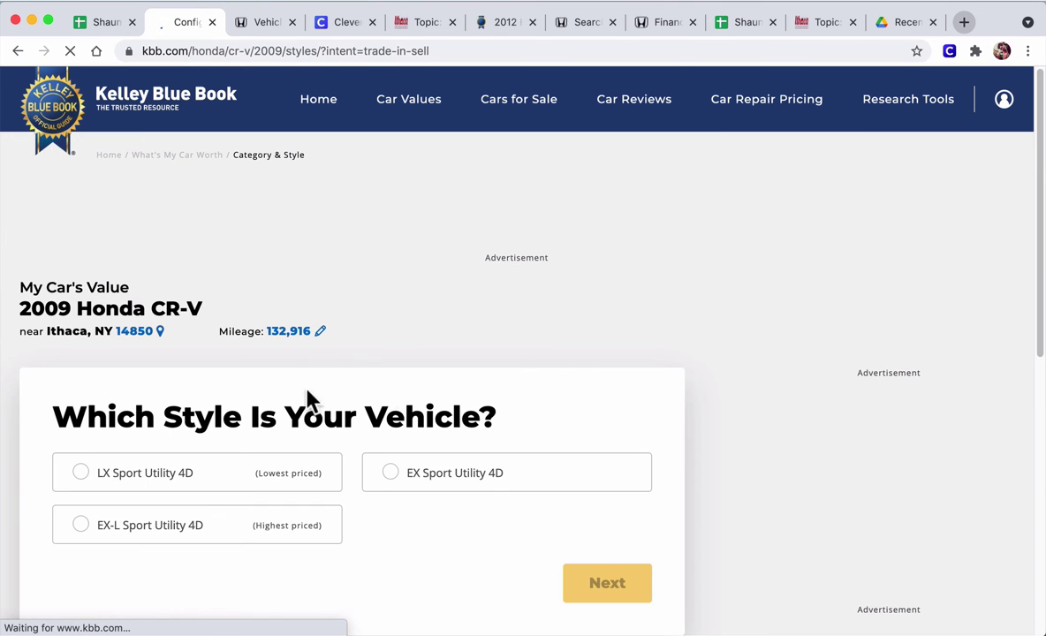
{"action": "left_click", "coordinate": [391, 471]}
{"action": "scroll", "coordinate": [493, 511], "scroll_direction": "down", "scroll_amount": 5}
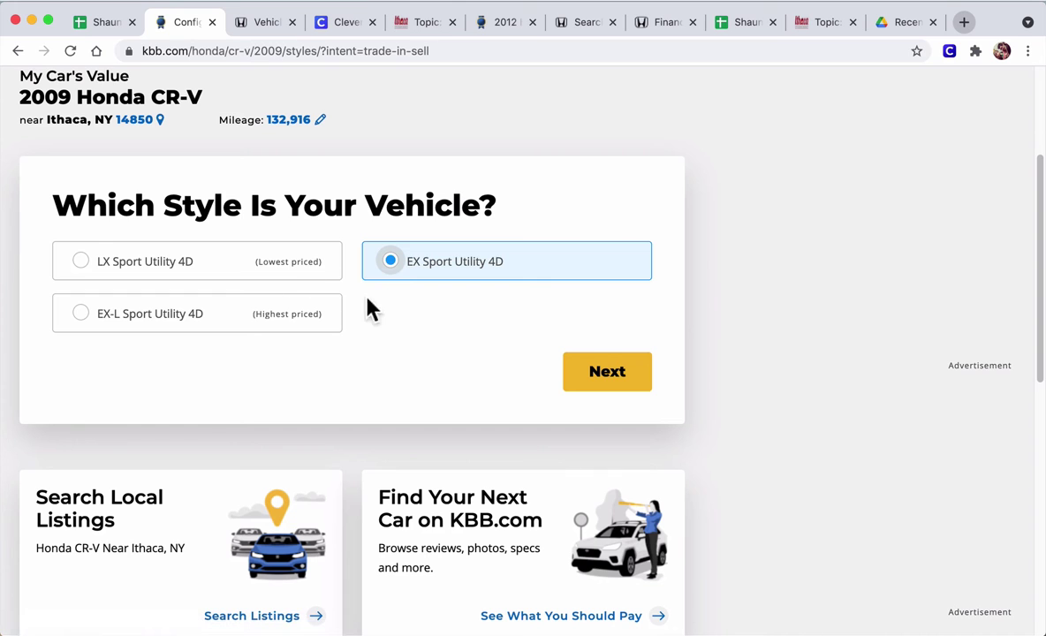
{"action": "left_click", "coordinate": [589, 376]}
- Price the 2009 CR-V with standard equipment, blue color and Good condition, and calculate its value
{"action": "left_click", "coordinate": [389, 492]}
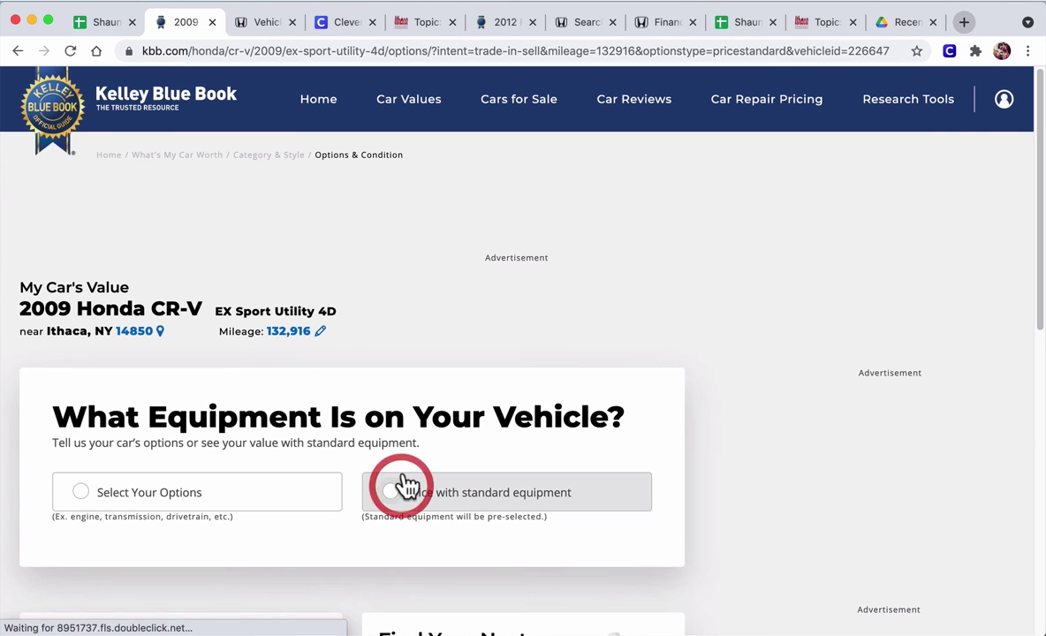
{"action": "scroll", "coordinate": [389, 468], "scroll_direction": "down", "scroll_amount": 5}
{"action": "left_click", "coordinate": [281, 421]}
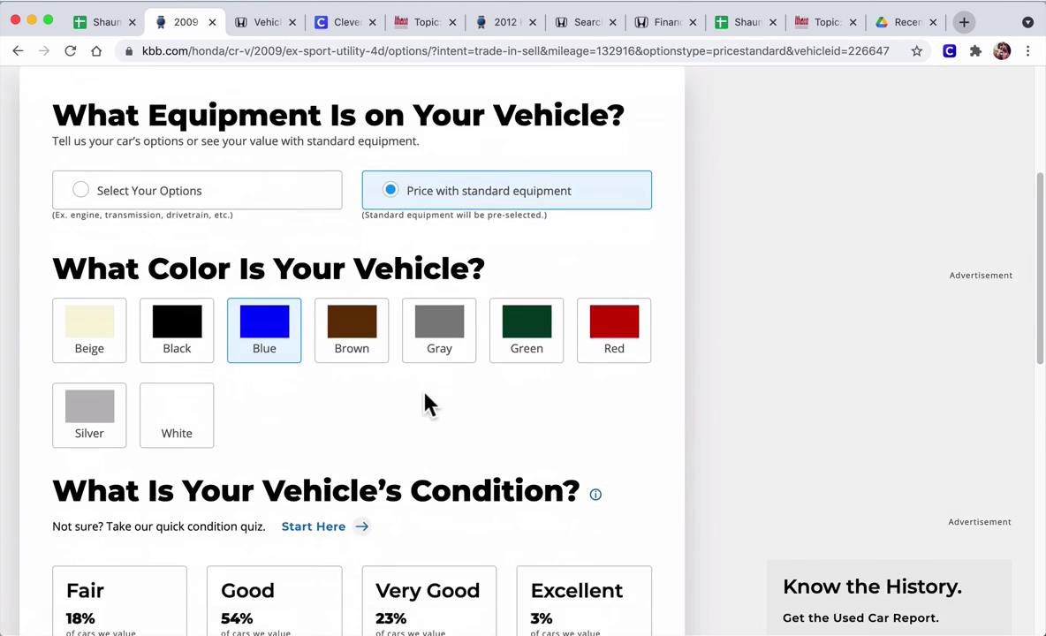
{"action": "left_click", "coordinate": [260, 320]}
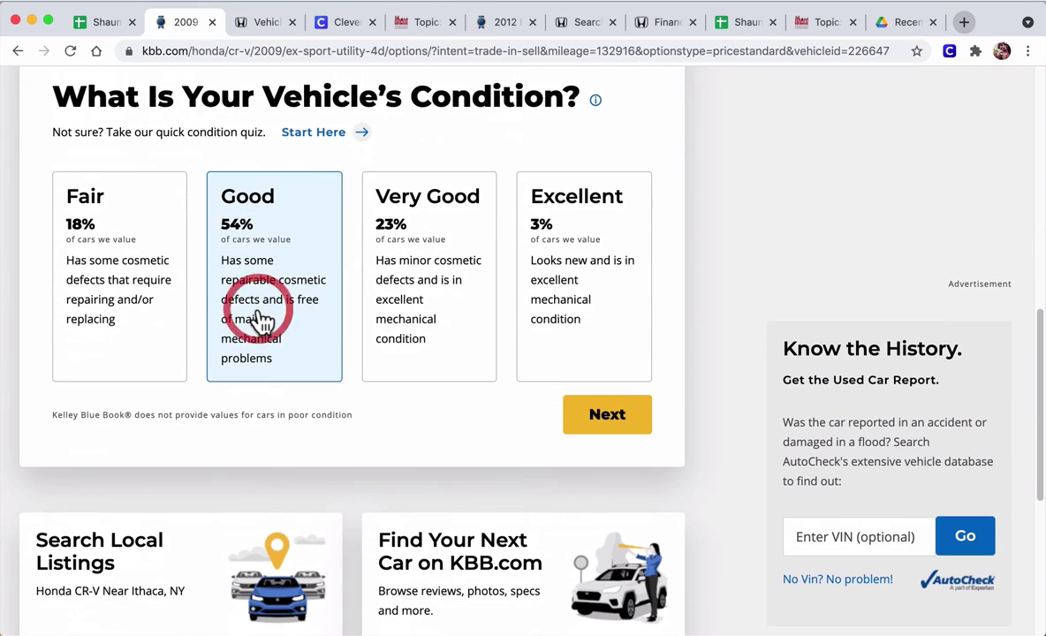
{"action": "left_click", "coordinate": [580, 428]}
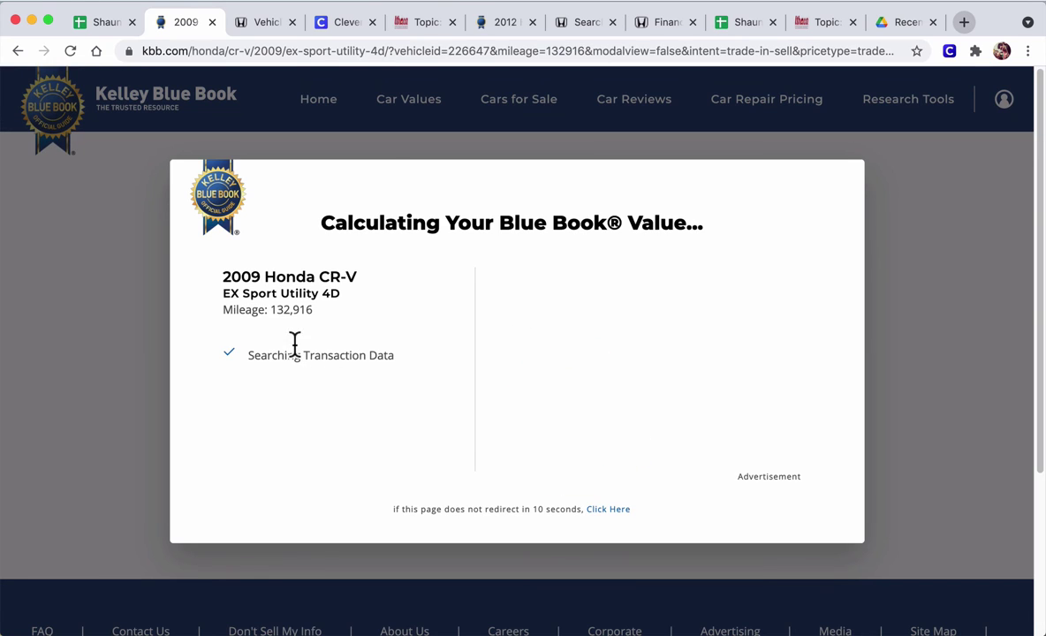
- Copy the web address of the 2009 CR-V valuation, find its trade-in value and return to the Car Project Part 2 spreadsheet
{"action": "left_click", "coordinate": [213, 53]}
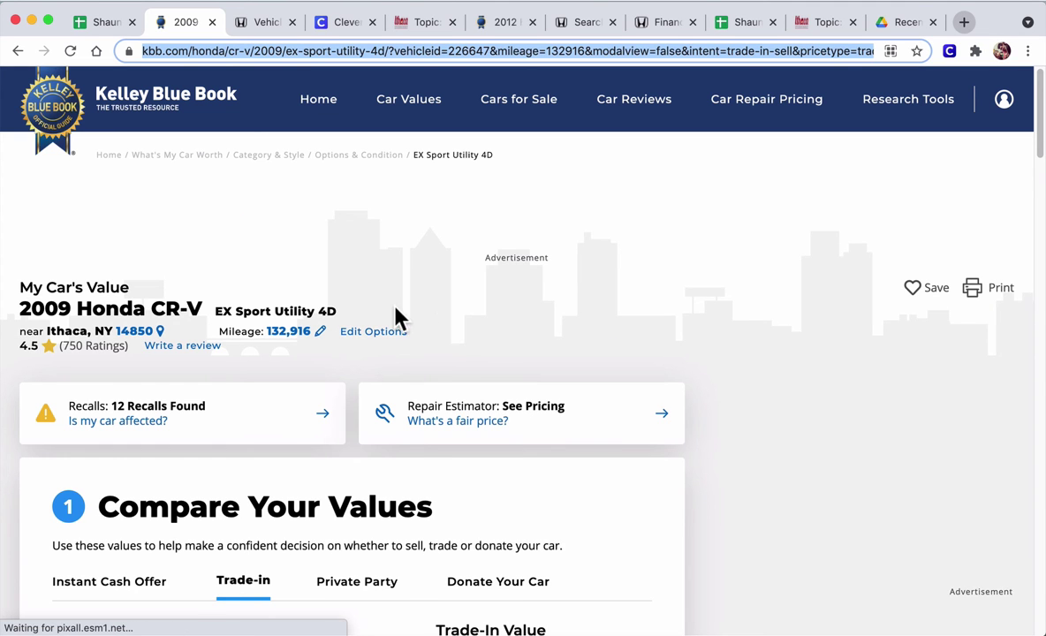
{"action": "scroll", "coordinate": [393, 320], "scroll_direction": "down", "scroll_amount": 4}
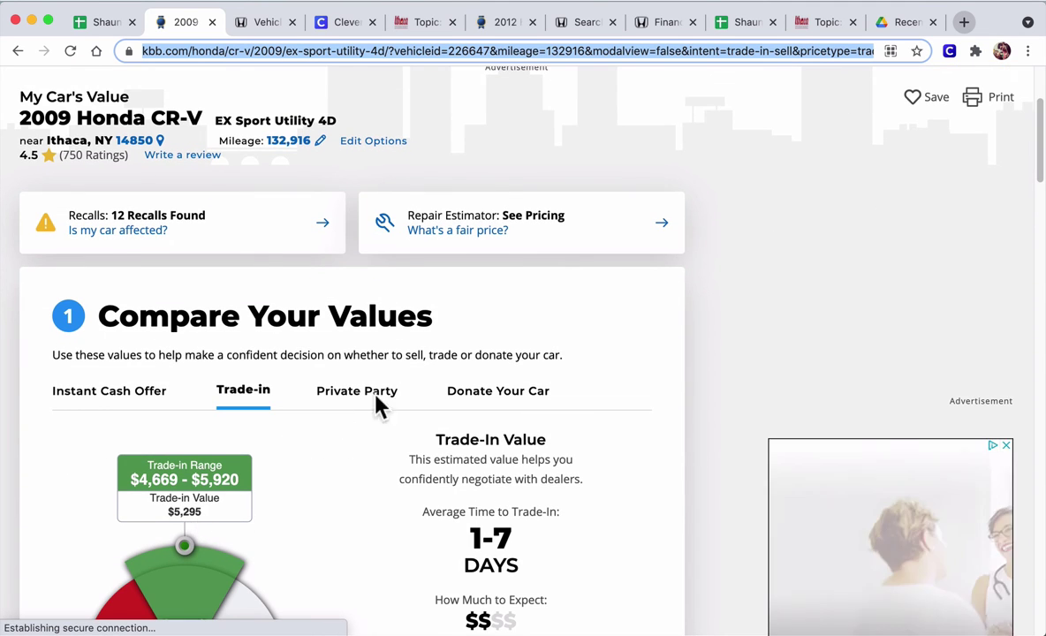
{"action": "left_click", "coordinate": [731, 22]}
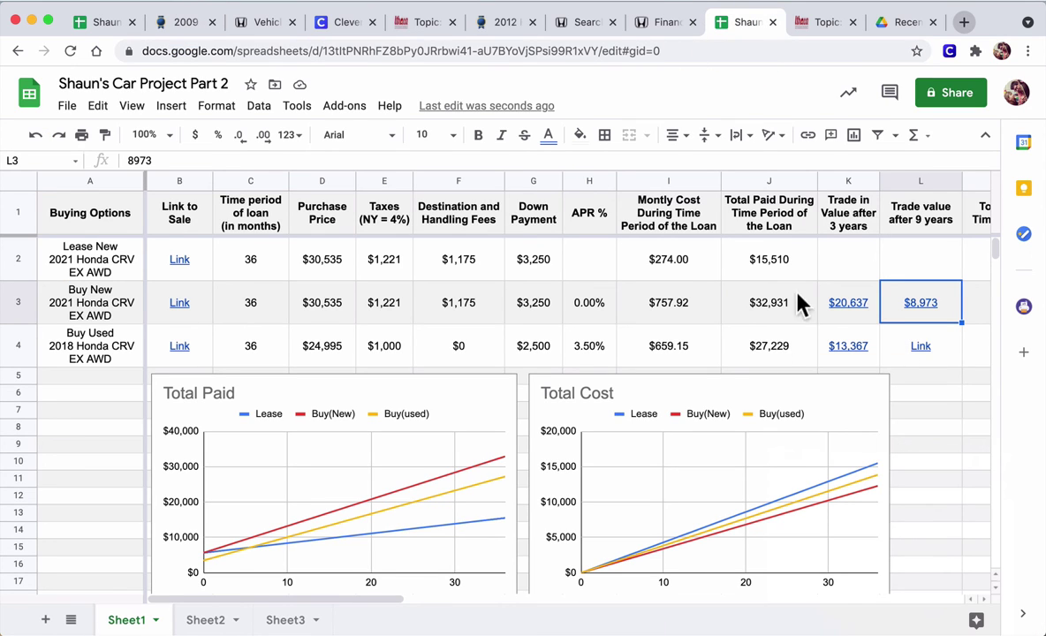
- Copy the web address of the 2012 CR-V valuation page and return to the Car Project Part 2 spreadsheet
{"action": "left_click", "coordinate": [497, 22]}
{"action": "left_click", "coordinate": [446, 46]}
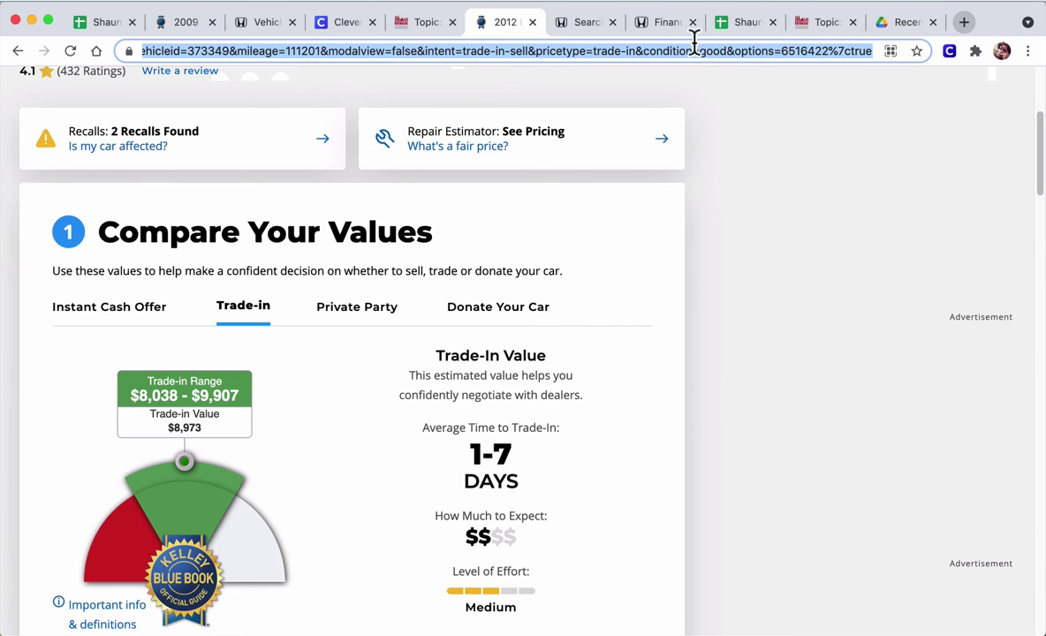
{"action": "left_click", "coordinate": [737, 23]}
- Replace the placeholder text in cell L4 with $5,295 and link it to the copied valuation address
{"action": "double_click", "coordinate": [927, 346]}
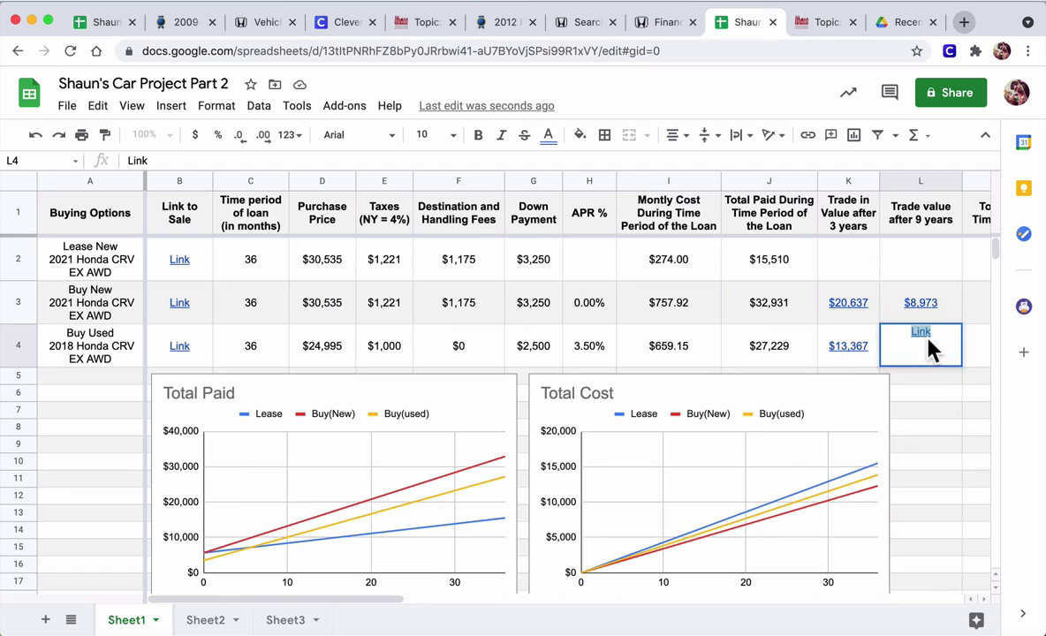
{"action": "key", "text": "ctrl+k"}
{"action": "left_click", "coordinate": [785, 379]}
{"action": "left_click", "coordinate": [649, 388]}
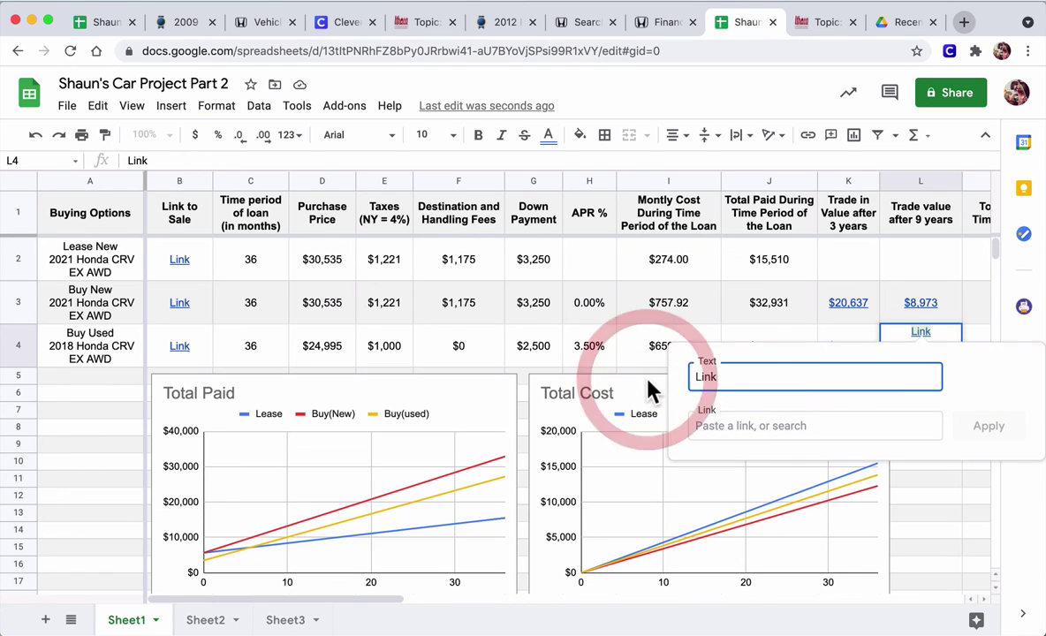
{"action": "type", "text": "$5295"}
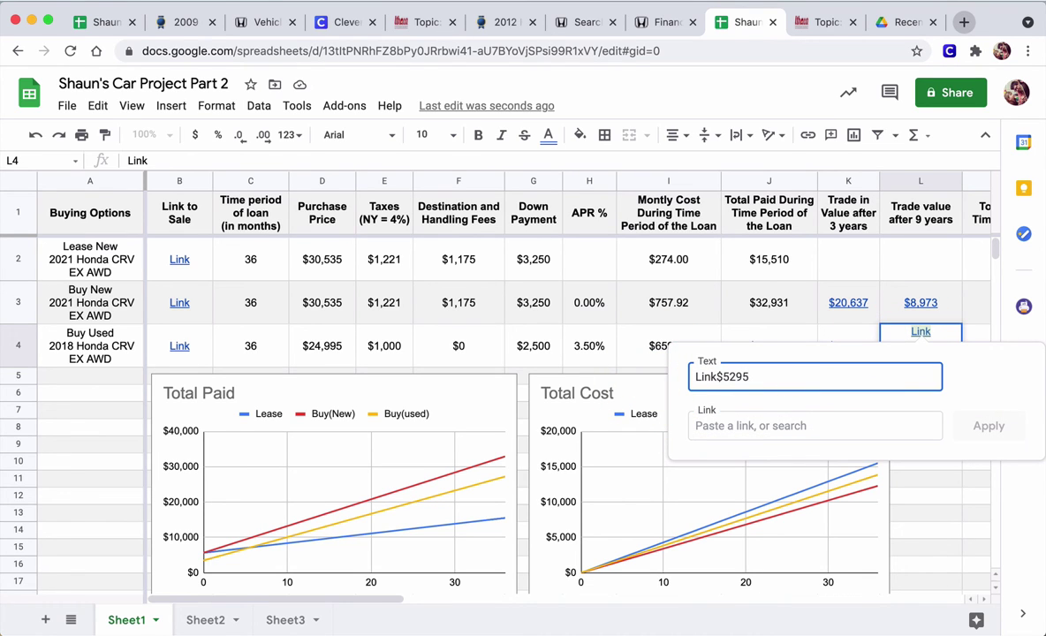
{"action": "type", "text": "$5"}
{"action": "key", "text": "Left"}
{"action": "key", "text": "Left"}
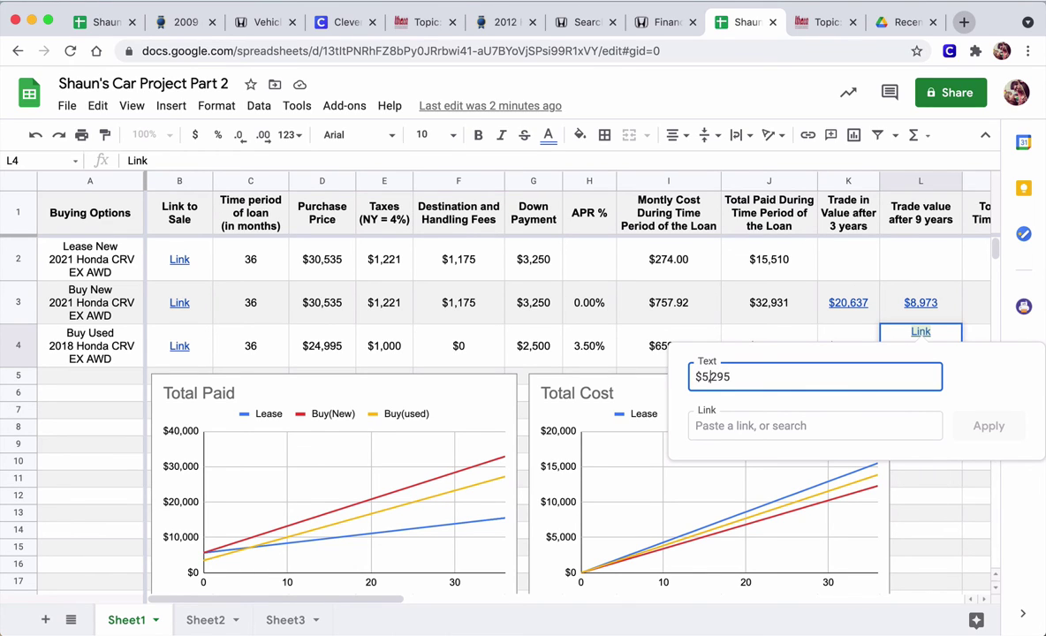
{"action": "type", "text": ","}
{"action": "left_click", "coordinate": [701, 425]}
{"action": "key", "text": "ctrl+v"}
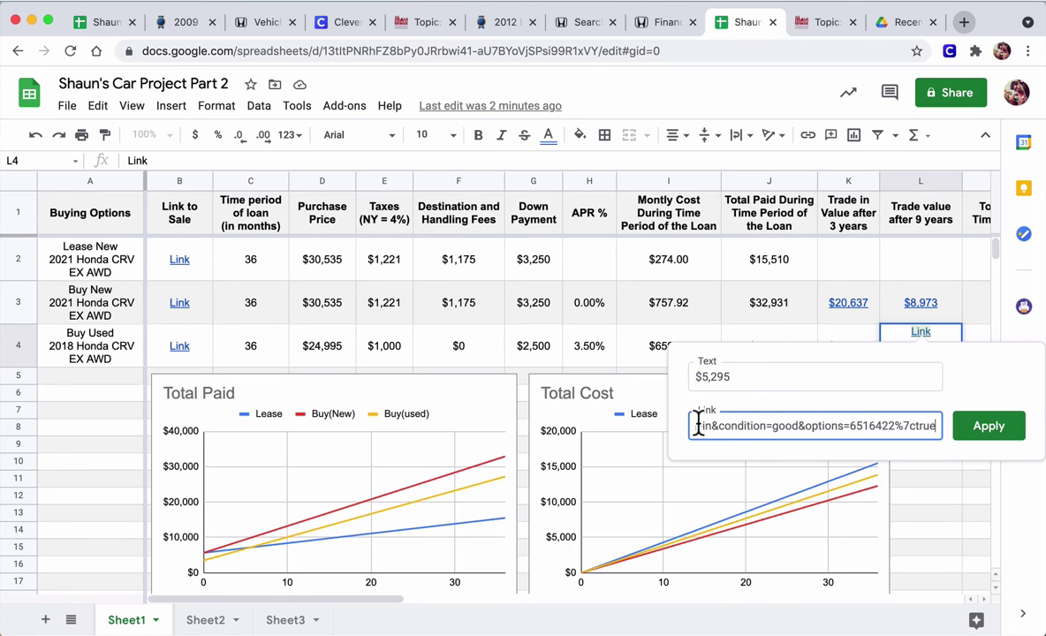
{"action": "left_click", "coordinate": [986, 426]}
- Examine the Total Paid During Time Period of the Loan formulas for the lease, new and used options
{"action": "scroll", "coordinate": [618, 397], "scroll_direction": "right", "scroll_amount": 5}
{"action": "left_click", "coordinate": [519, 397]}
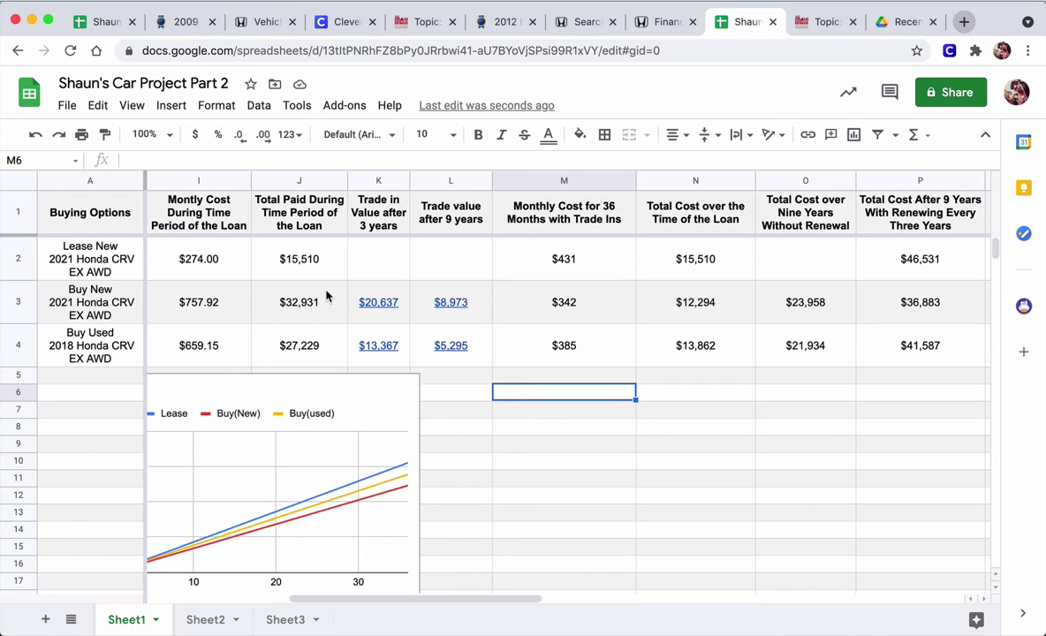
{"action": "left_click", "coordinate": [287, 182]}
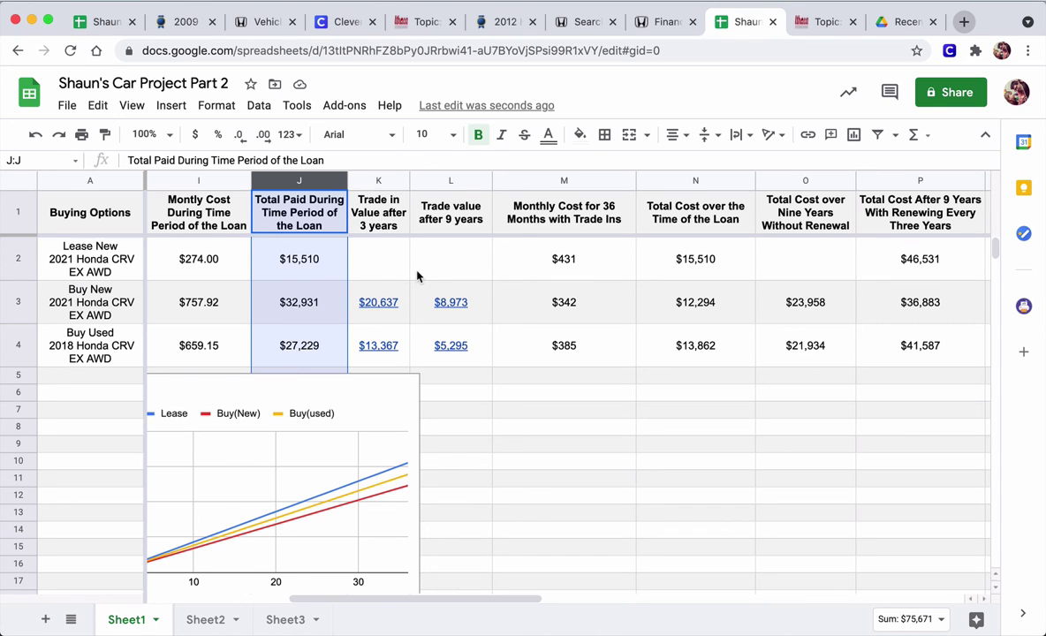
{"action": "left_click", "coordinate": [311, 264]}
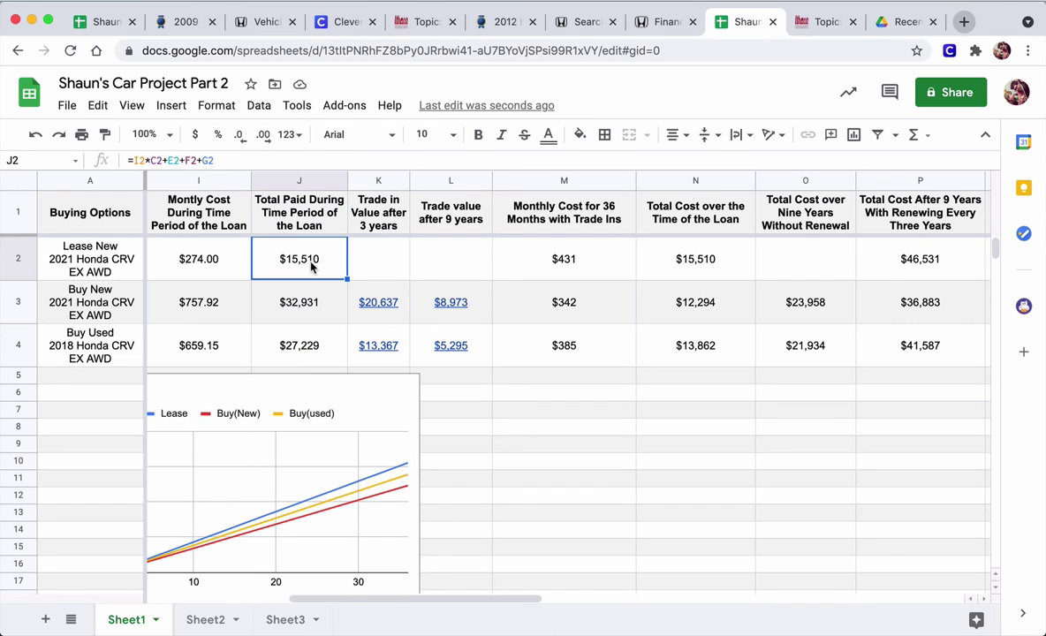
{"action": "left_click", "coordinate": [306, 309]}
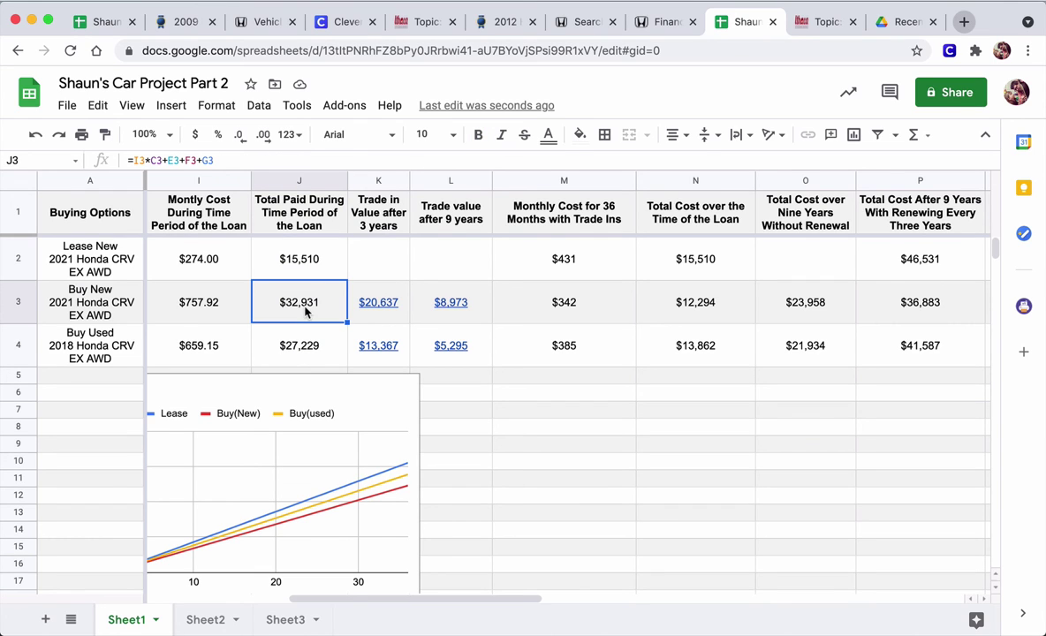
{"action": "left_click", "coordinate": [303, 350]}
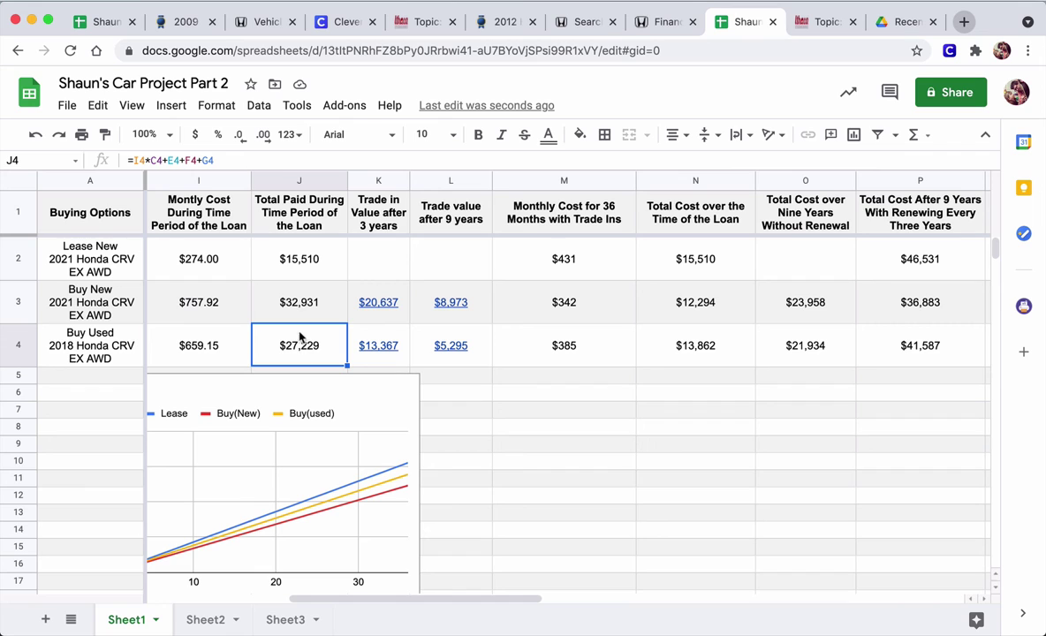
- Review the 3-year and 9-year trade-in values of the new and used cars against their total paid amounts
{"action": "left_click", "coordinate": [373, 181]}
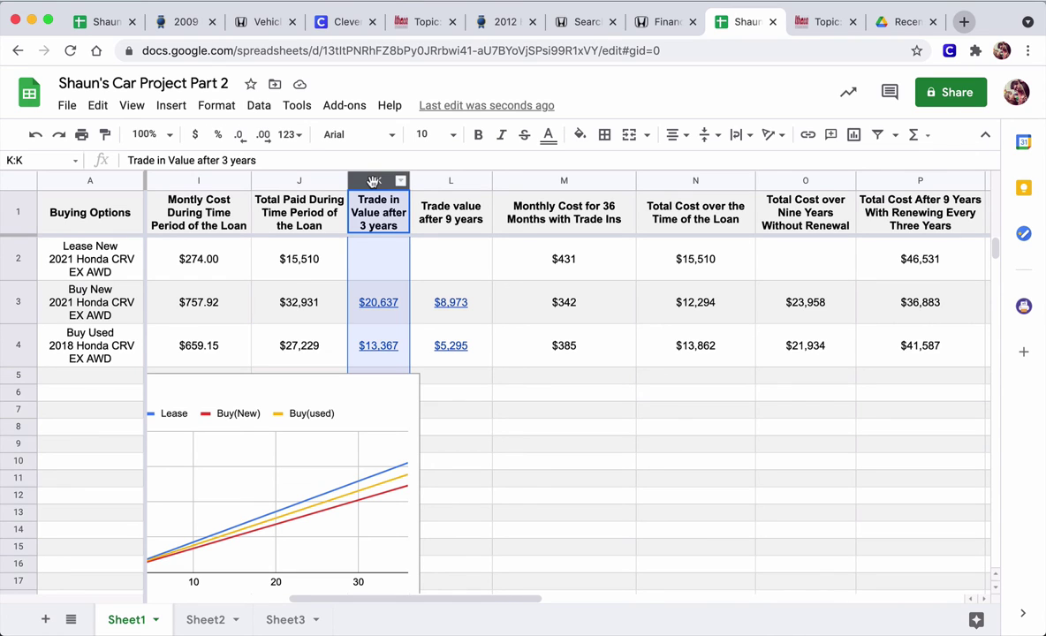
{"action": "left_click", "coordinate": [386, 295]}
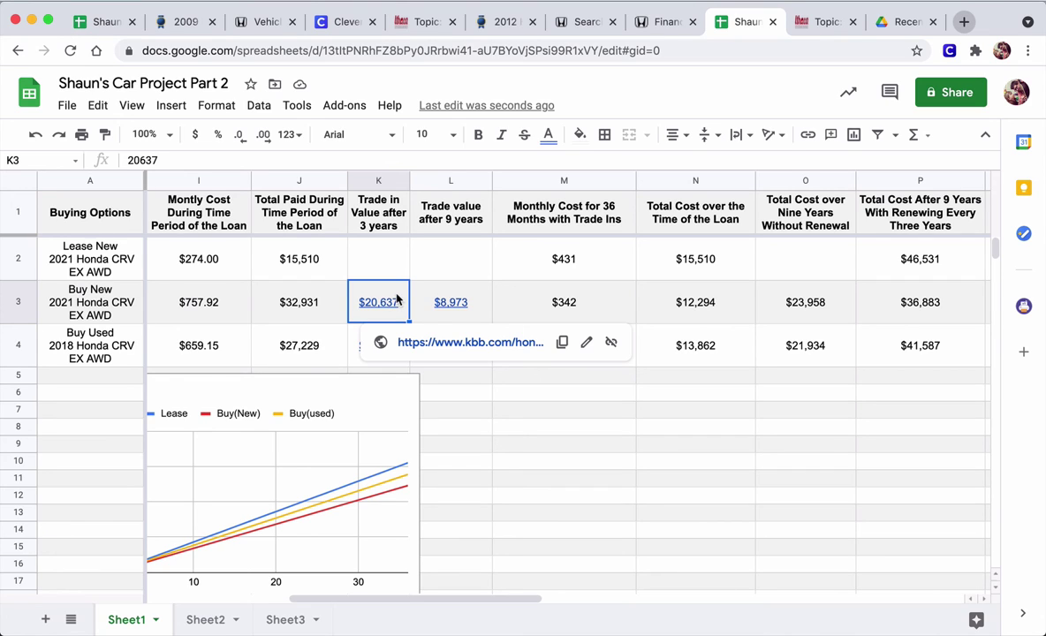
{"action": "left_click", "coordinate": [315, 346]}
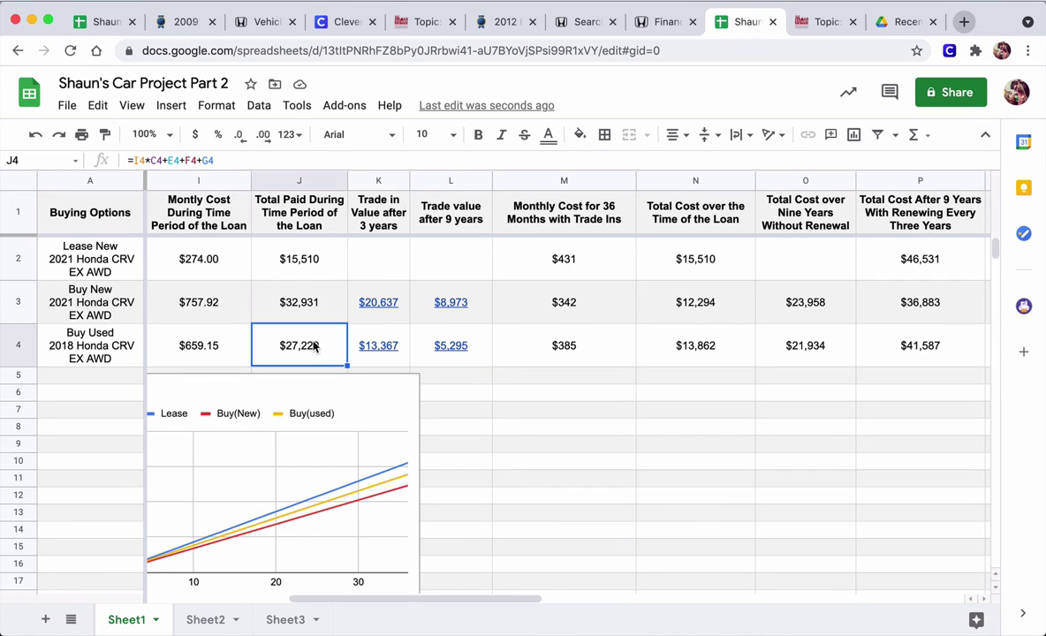
{"action": "left_click", "coordinate": [376, 348]}
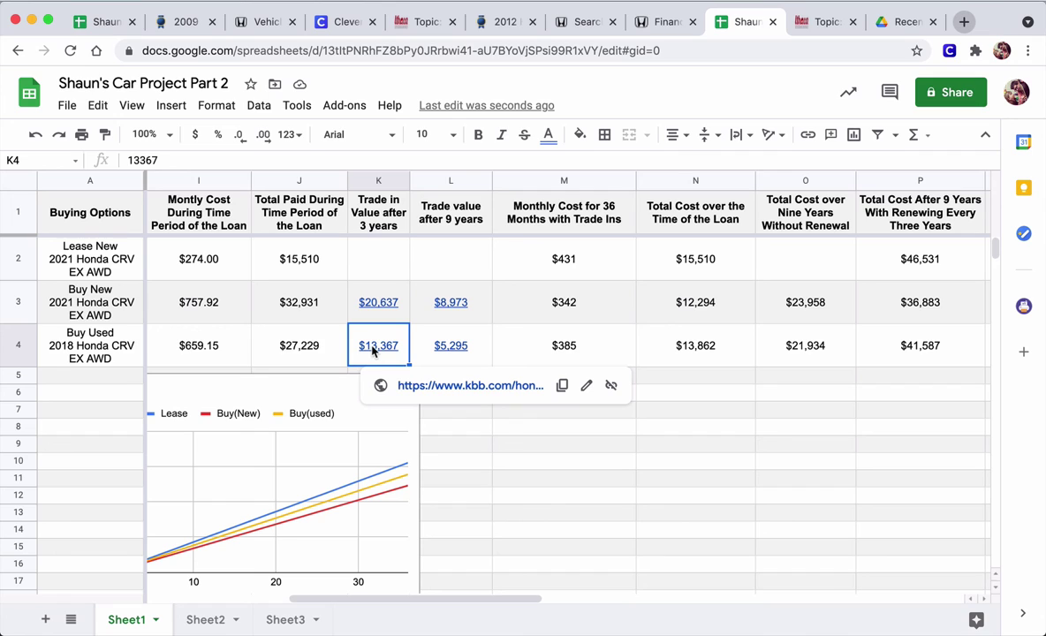
{"action": "left_click", "coordinate": [329, 350]}
{"action": "left_click", "coordinate": [371, 347]}
{"action": "left_click", "coordinate": [446, 180]}
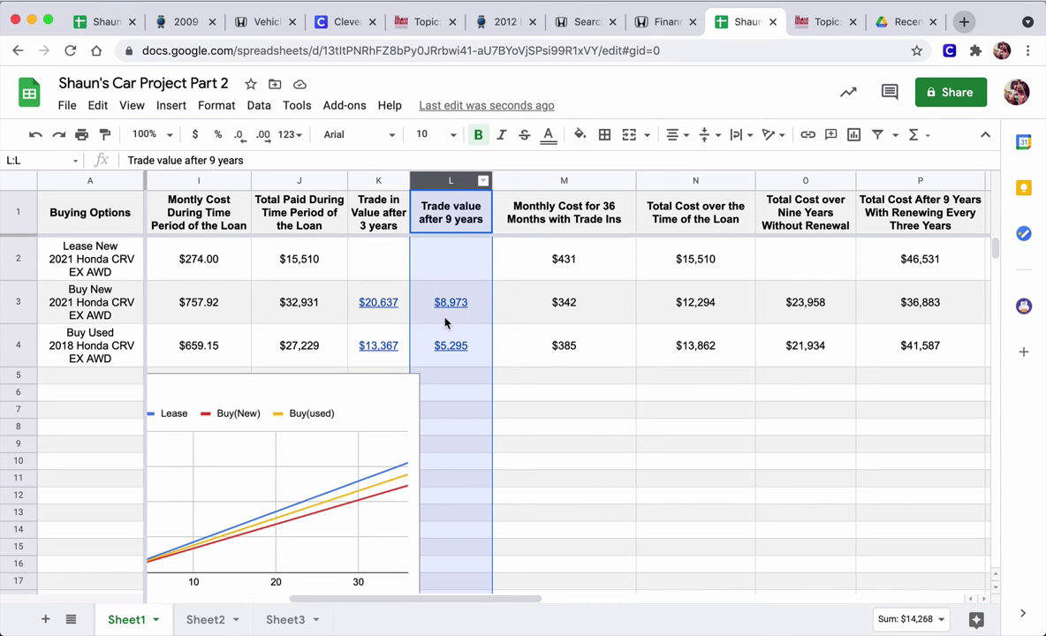
{"action": "mouse_move", "coordinate": [445, 322]}
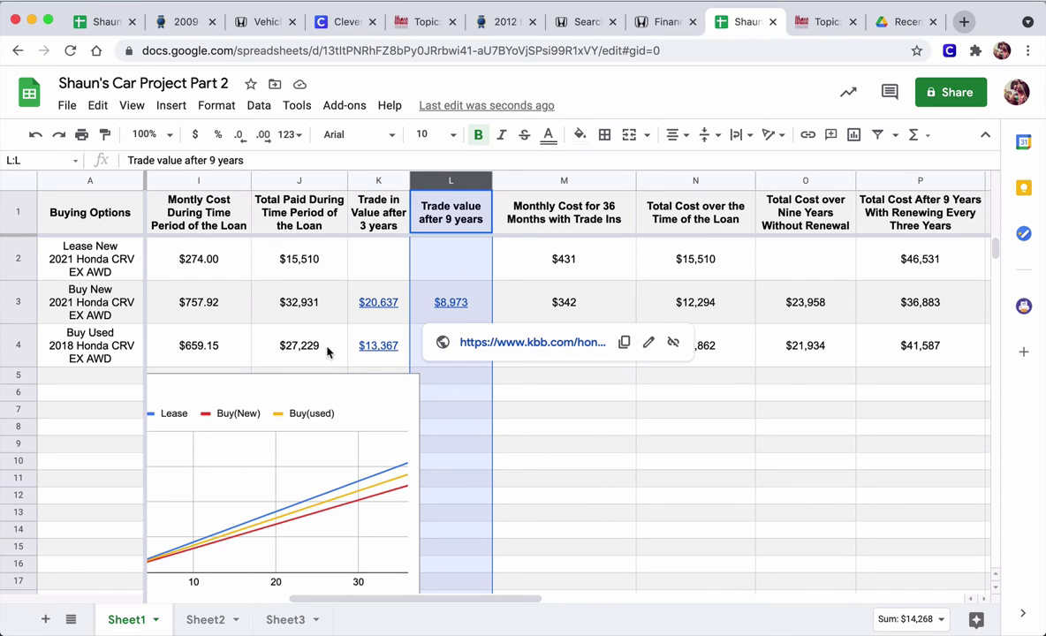
- Extend the heading in cell N1 to "Total Cost over the Time of the Loan After Trade In"
{"action": "left_click", "coordinate": [656, 180]}
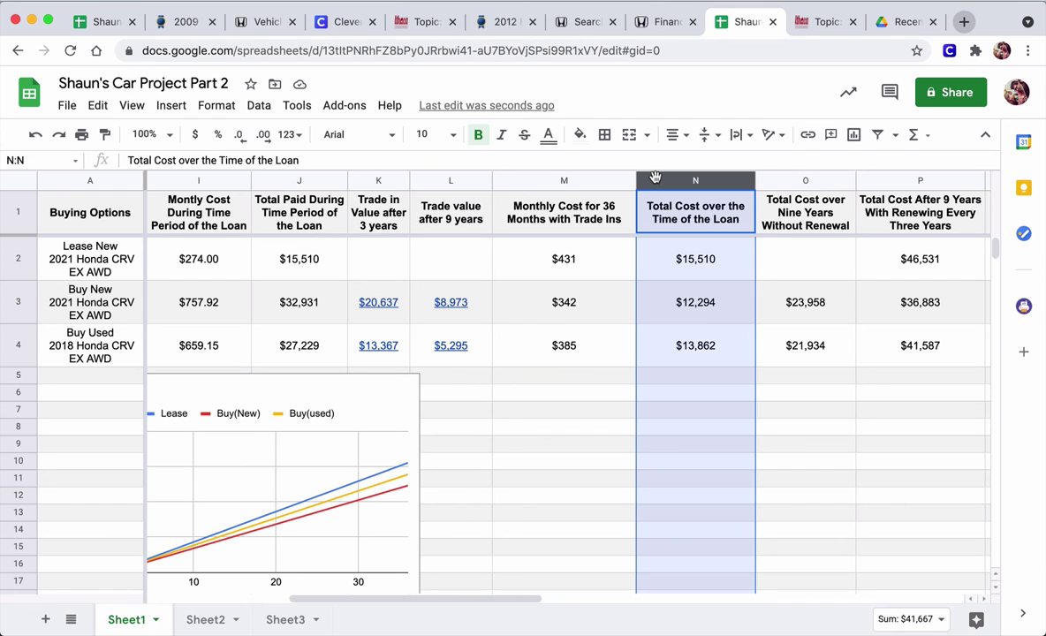
{"action": "double_click", "coordinate": [693, 226]}
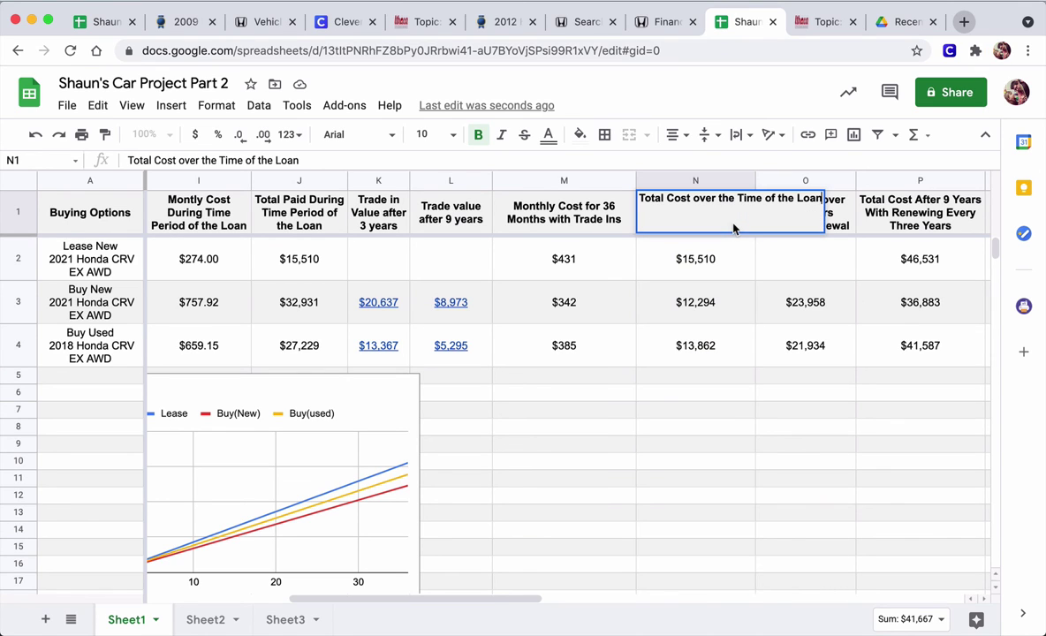
{"action": "type", "text": "Af"}
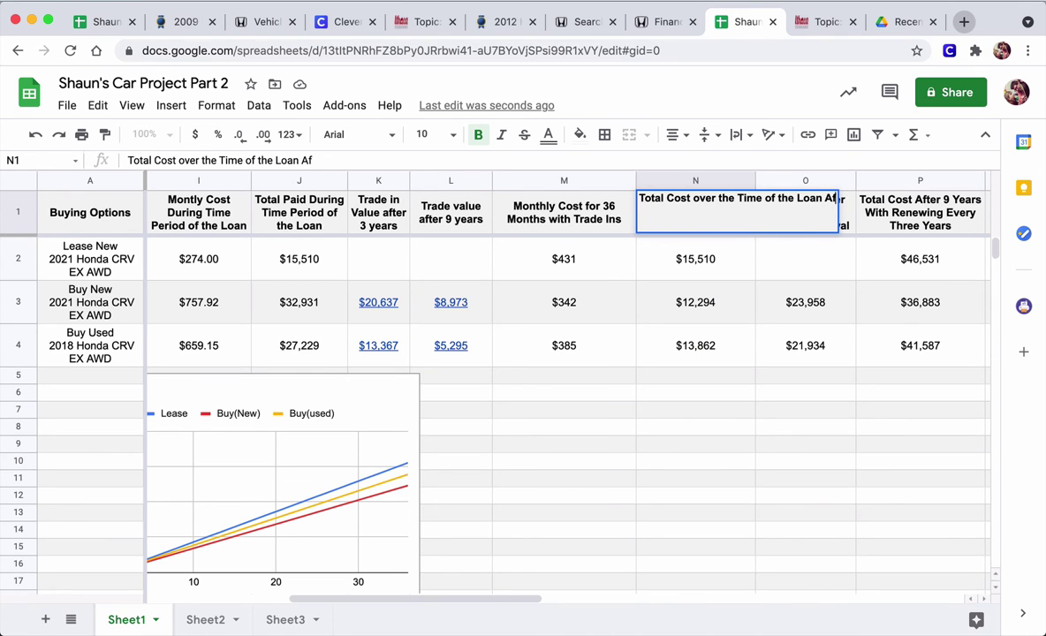
{"action": "type", "text": "ter Trade In"}
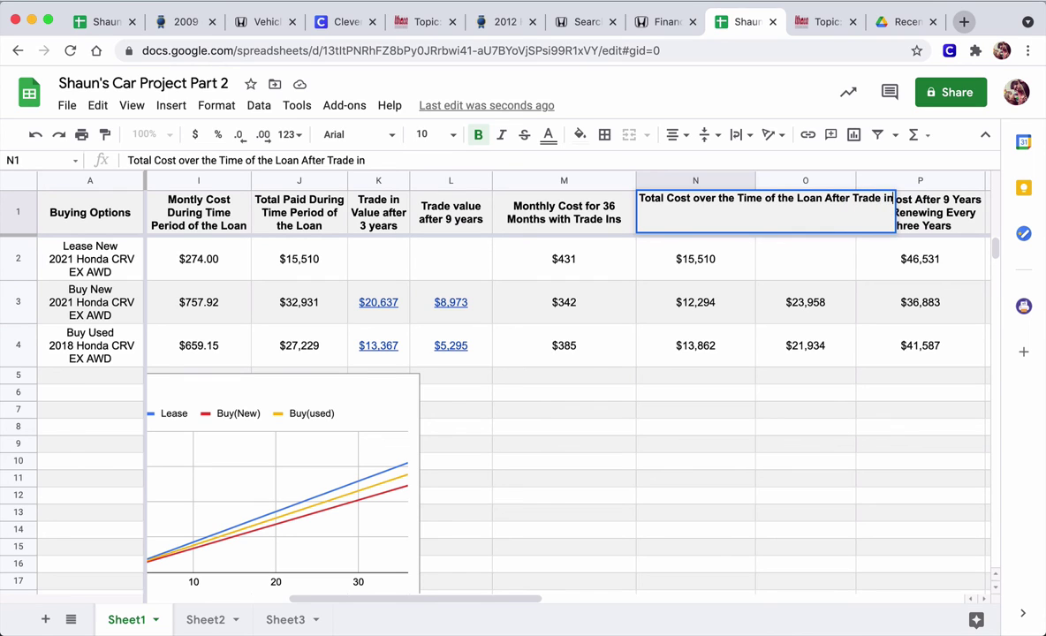
{"action": "key", "text": "Return"}
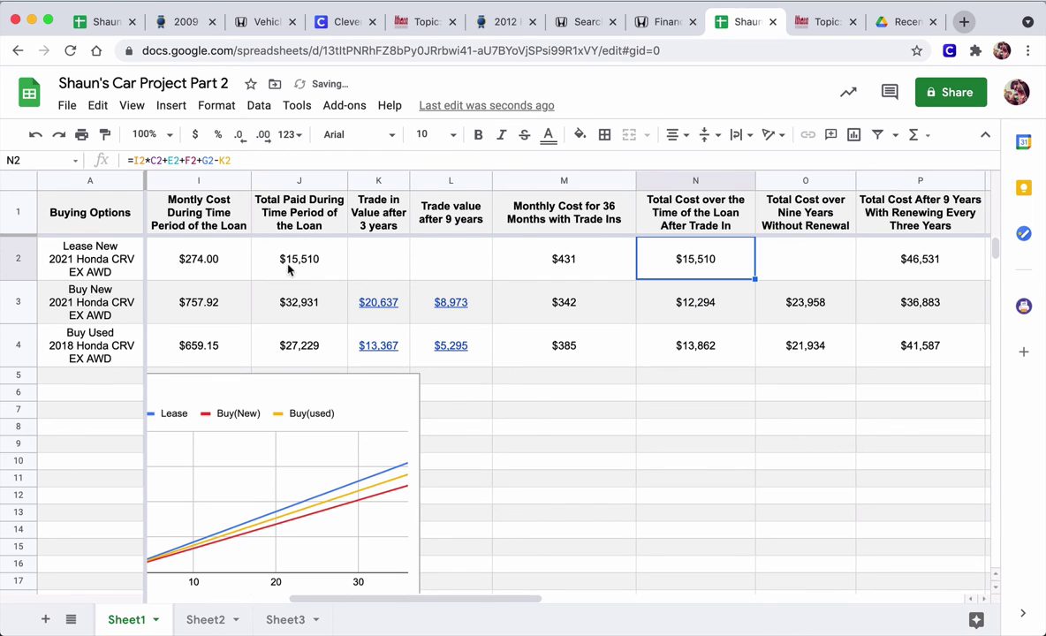
- Examine the after-trade-in total cost formulas in column N for all three options and the trade-in values they subtract
{"action": "left_click", "coordinate": [263, 246]}
{"action": "left_click", "coordinate": [686, 262]}
{"action": "left_click", "coordinate": [390, 263]}
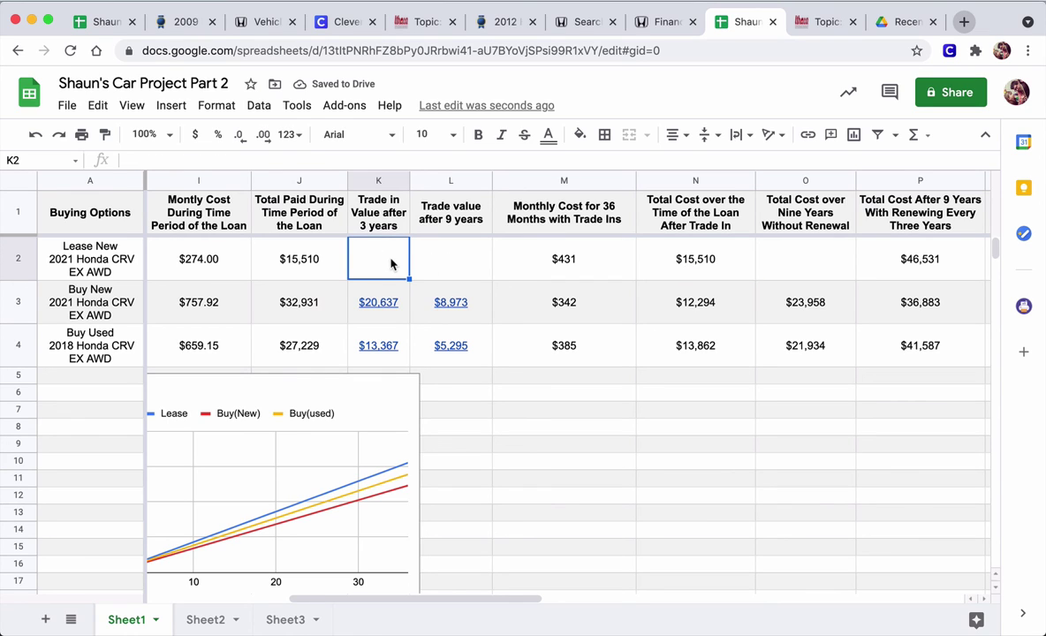
{"action": "left_click", "coordinate": [698, 306]}
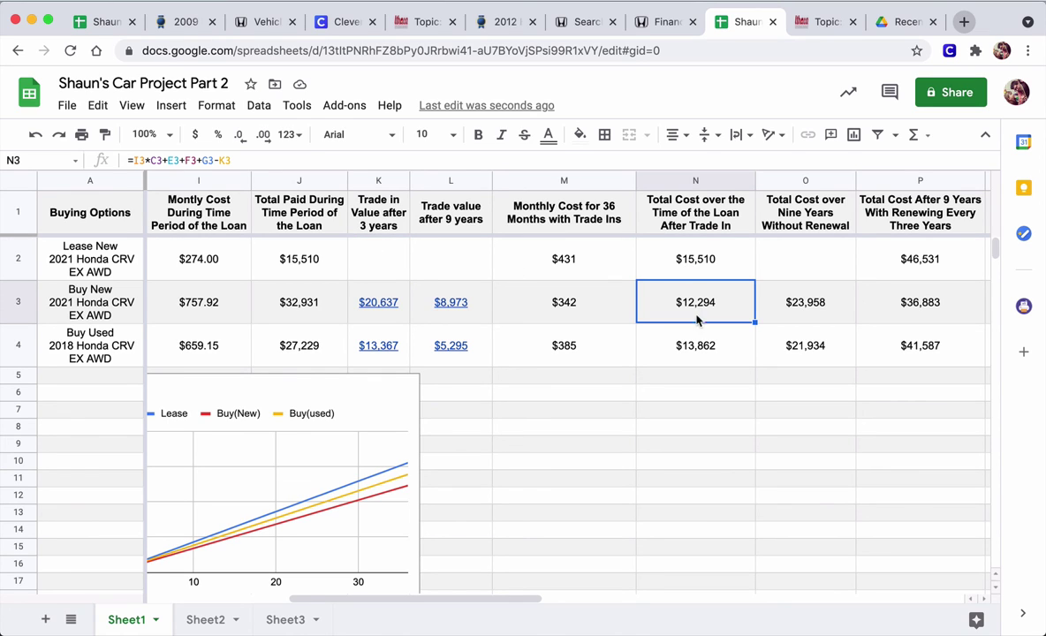
{"action": "left_click", "coordinate": [697, 347]}
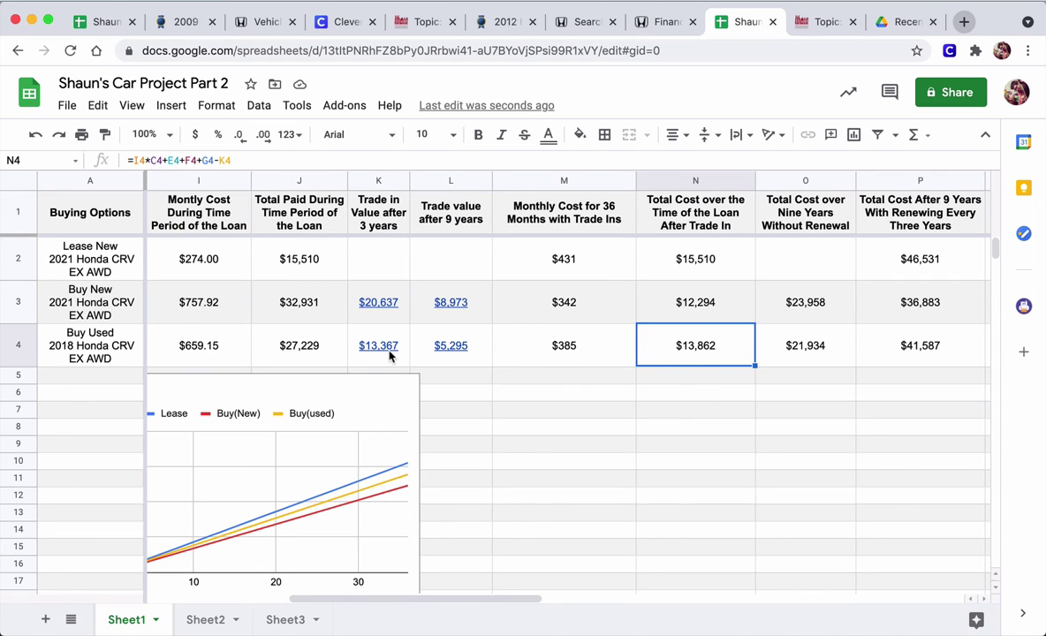
{"action": "mouse_move", "coordinate": [390, 353]}
{"action": "left_click", "coordinate": [695, 304]}
{"action": "left_click", "coordinate": [695, 345]}
{"action": "left_click", "coordinate": [692, 306]}
{"action": "left_click", "coordinate": [692, 346]}
{"action": "left_click", "coordinate": [687, 309]}
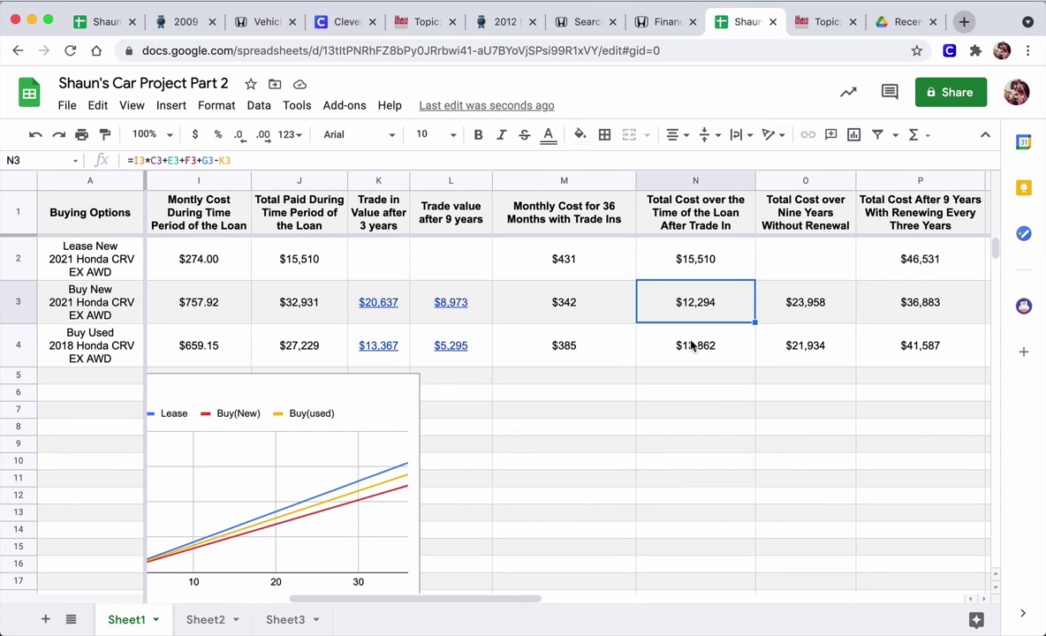
{"action": "left_click", "coordinate": [694, 345]}
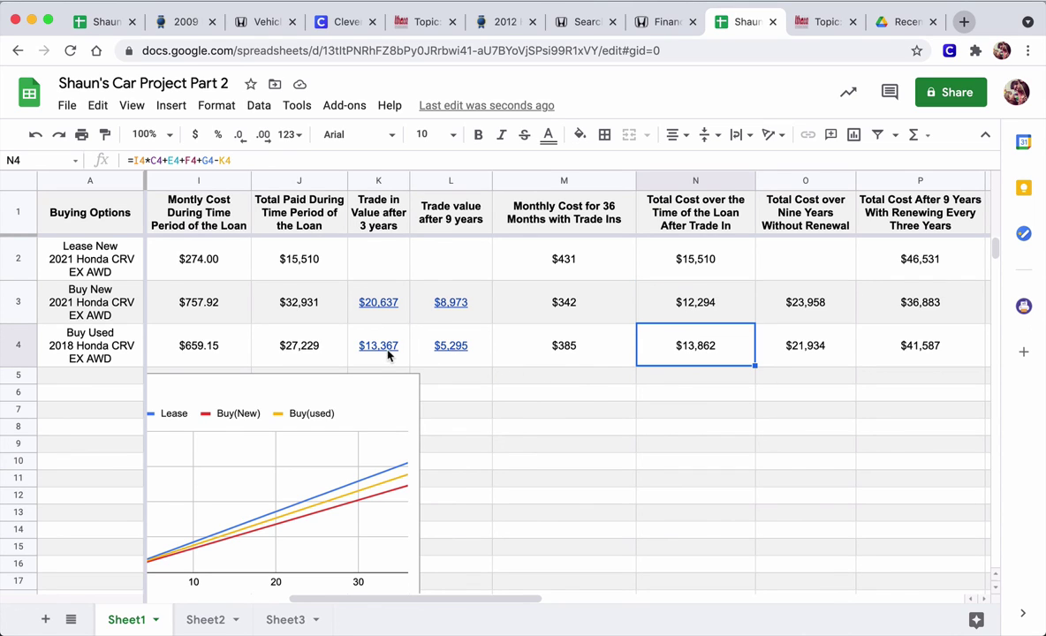
{"action": "mouse_move", "coordinate": [389, 348]}
- Examine the Total Cost over Nine Years Without Renewal column and trace the new car's formula to its total paid and 9-year trade value
{"action": "left_click", "coordinate": [792, 180]}
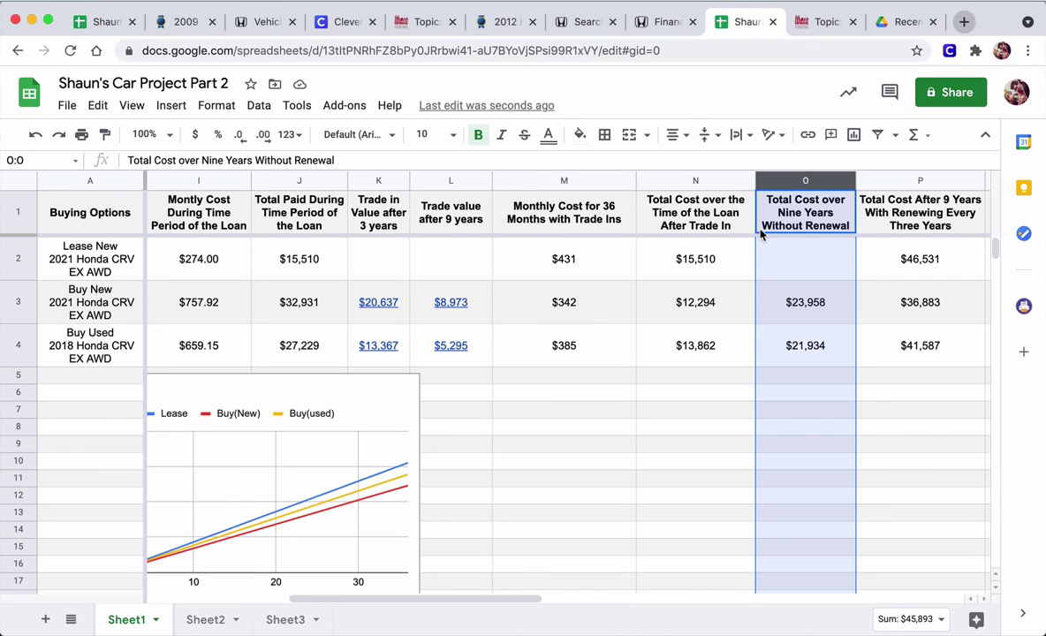
{"action": "left_click", "coordinate": [781, 256]}
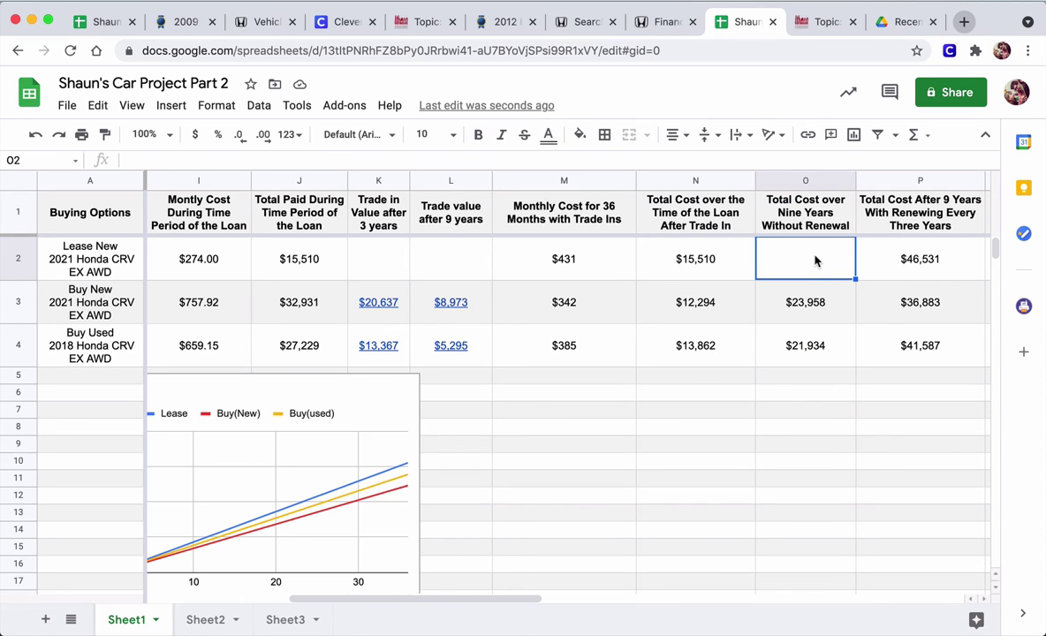
{"action": "left_click", "coordinate": [815, 301]}
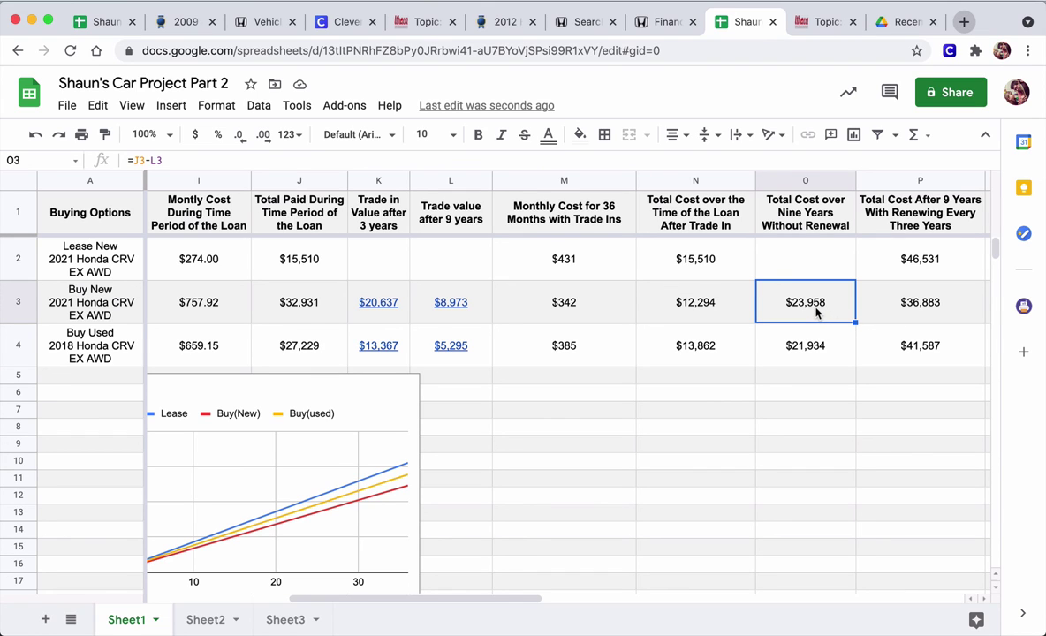
{"action": "left_click", "coordinate": [298, 302]}
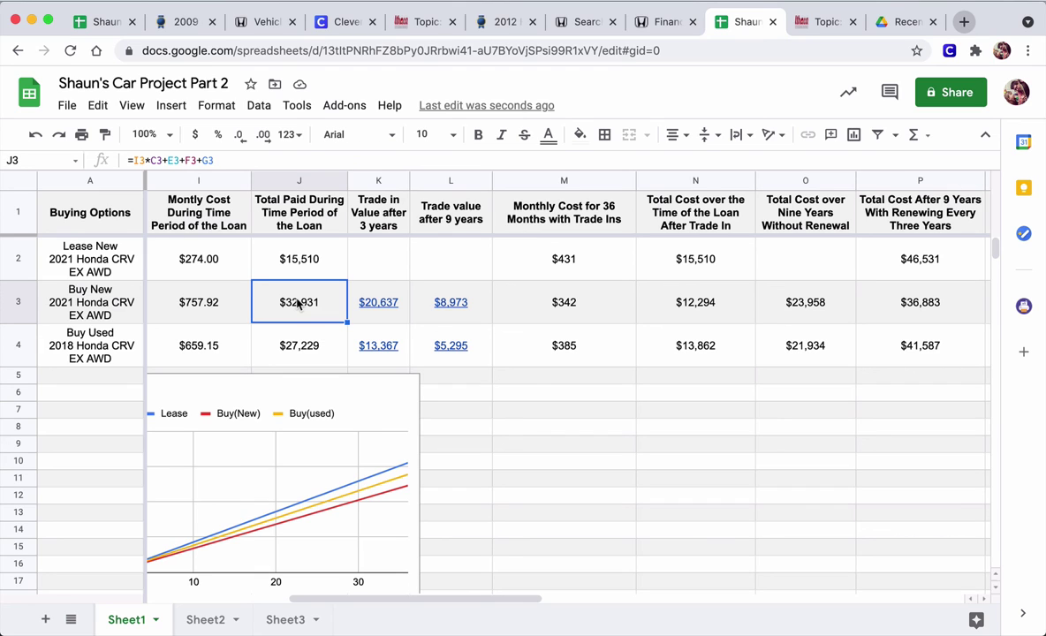
{"action": "left_click", "coordinate": [452, 296]}
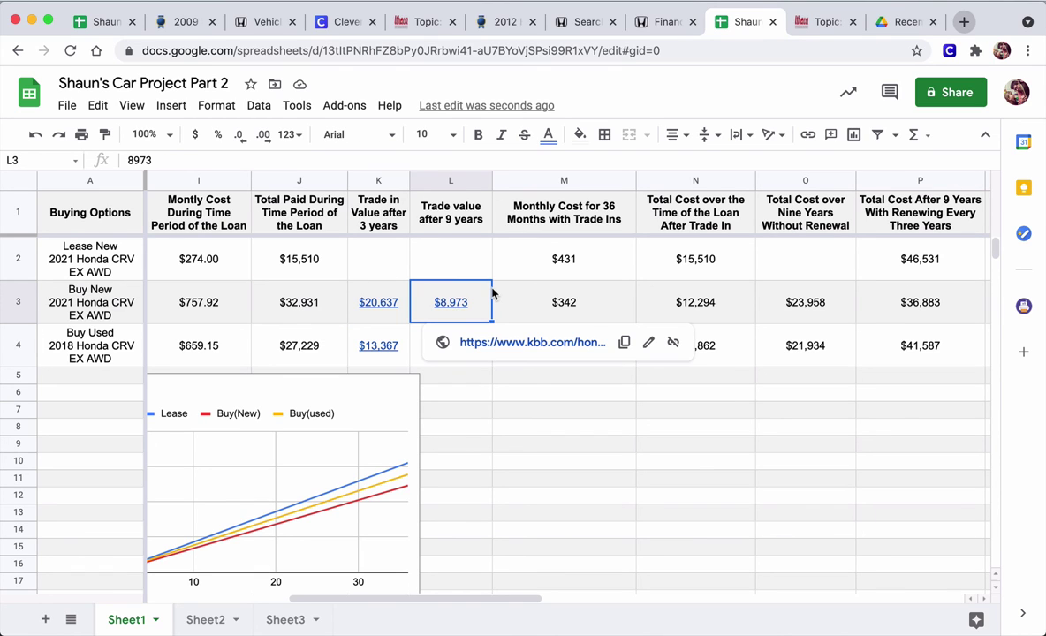
{"action": "left_click", "coordinate": [327, 303]}
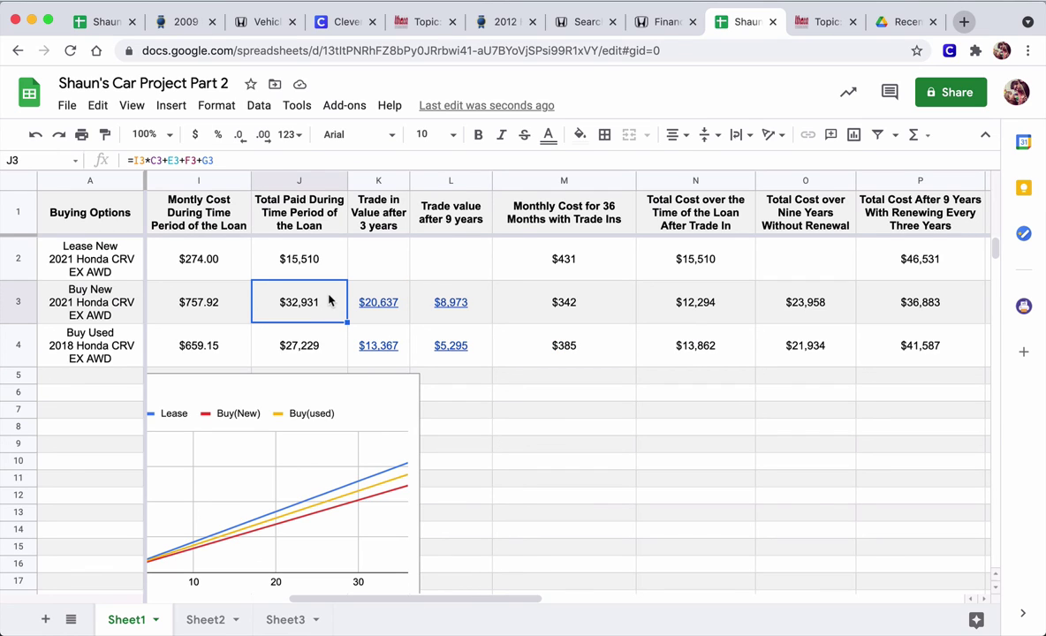
{"action": "left_click", "coordinate": [422, 299]}
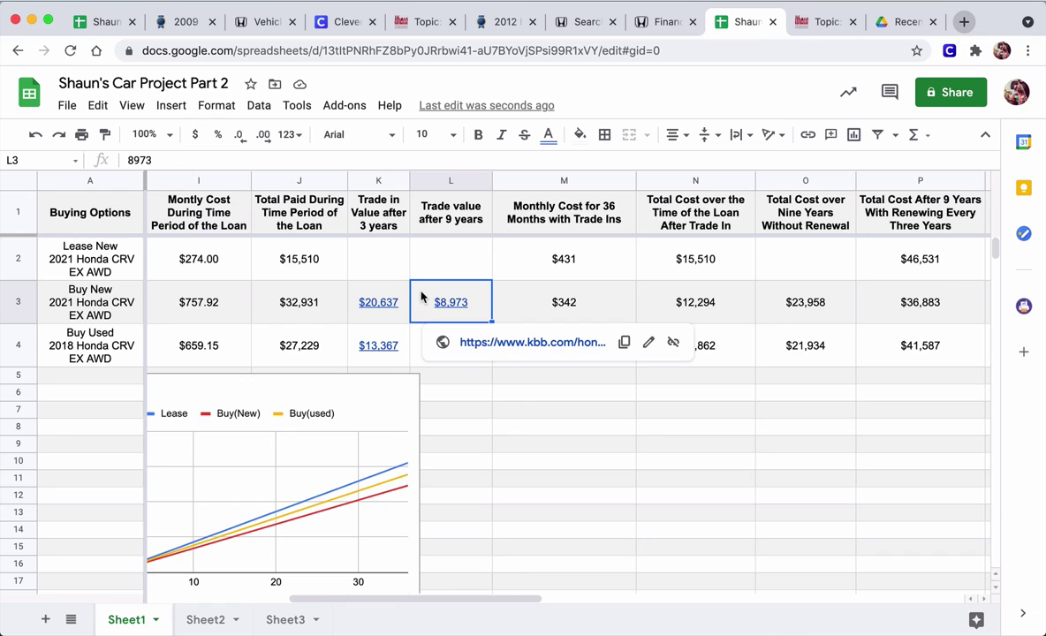
{"action": "left_click", "coordinate": [801, 302]}
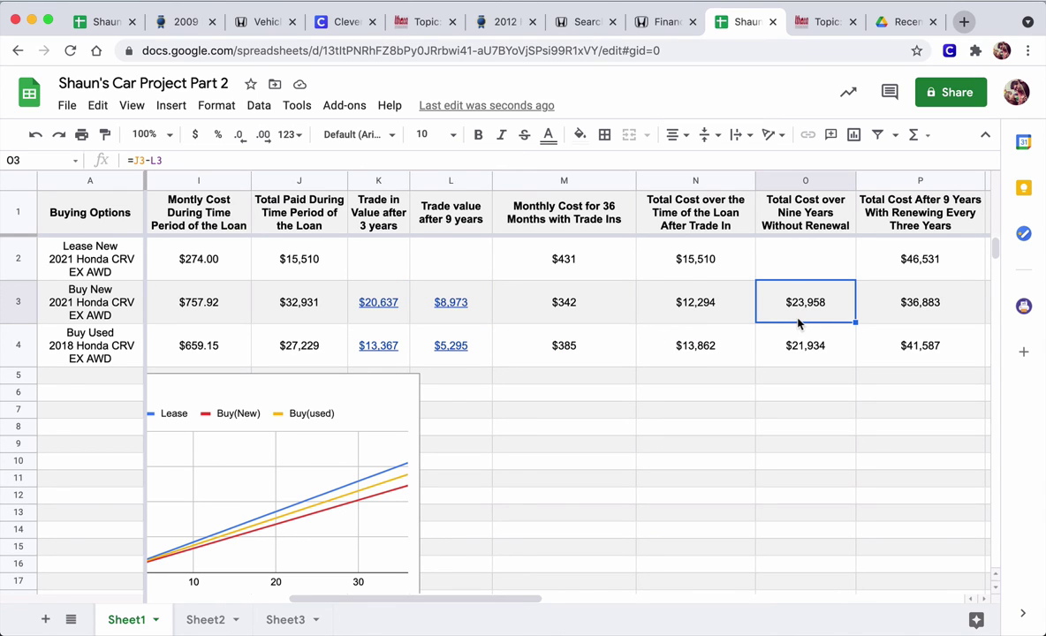
- Check the new car's 9-year trade value and compare the new and used cars' nine-year costs without renewal in column O
{"action": "left_click", "coordinate": [450, 305]}
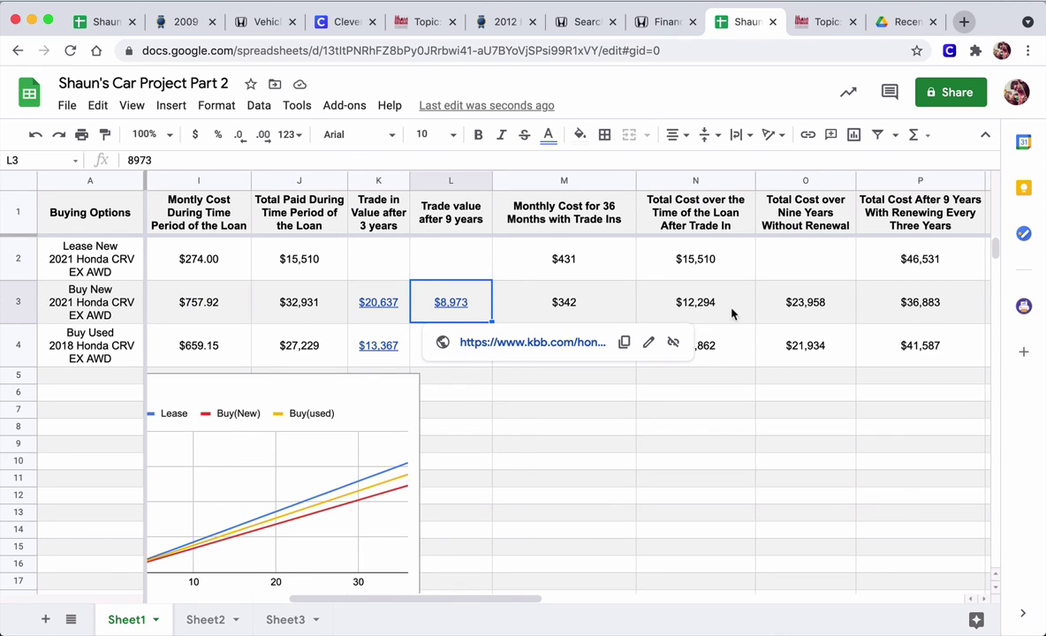
{"action": "left_click", "coordinate": [795, 303]}
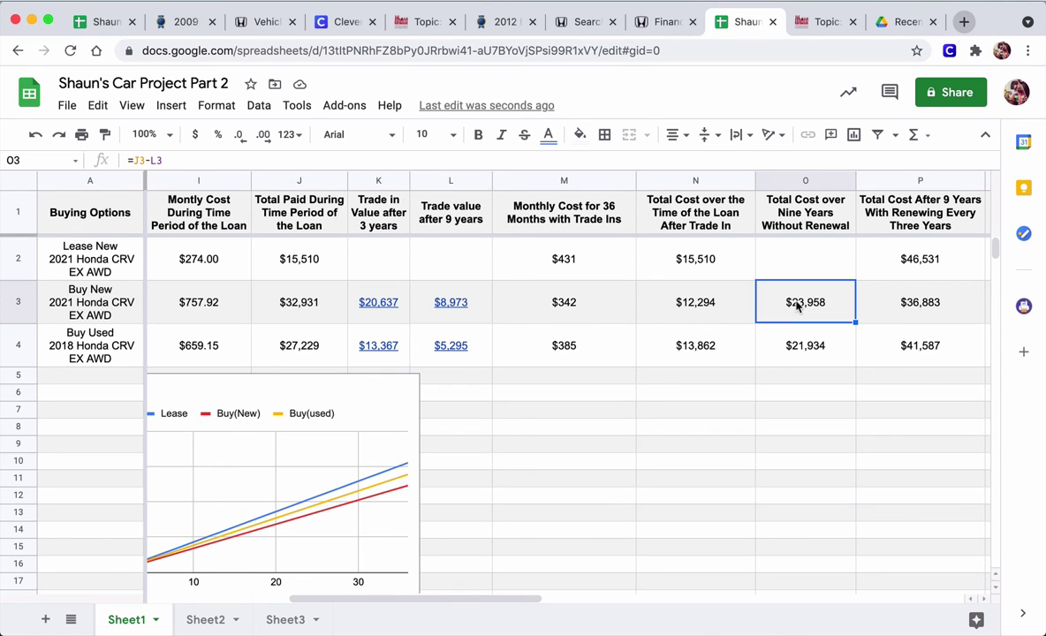
{"action": "left_click", "coordinate": [806, 344]}
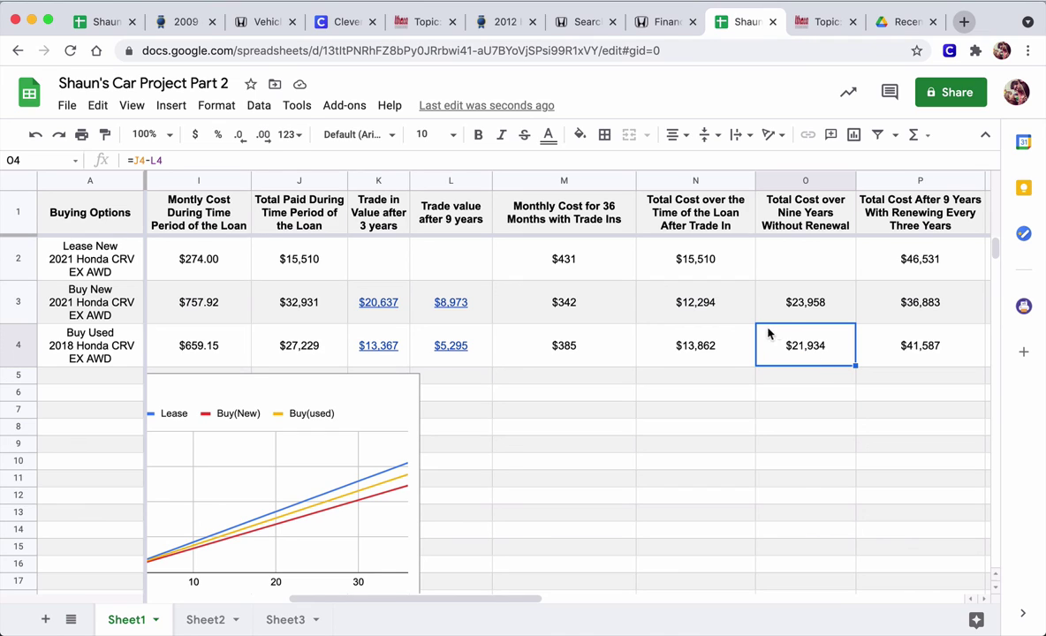
{"action": "left_click", "coordinate": [793, 309]}
{"action": "left_click", "coordinate": [794, 334]}
{"action": "left_click", "coordinate": [795, 309]}
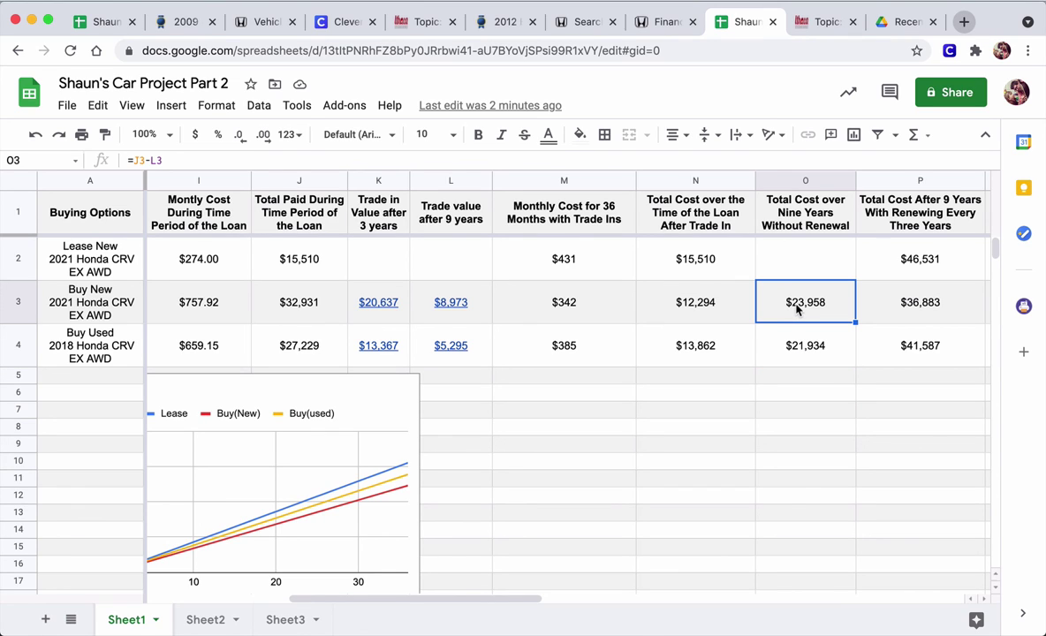
- Trace the lease's nine-year renewal cost to its loan-period total and compare it with keeping the new or used car nine years
{"action": "left_click", "coordinate": [892, 265]}
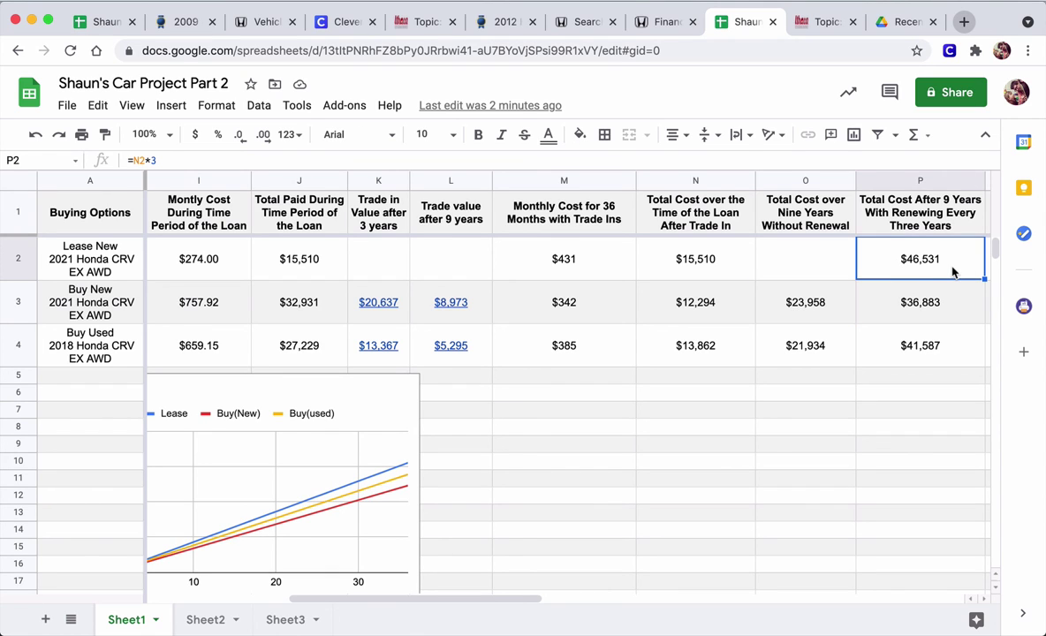
{"action": "left_click", "coordinate": [719, 271]}
{"action": "left_click", "coordinate": [884, 258]}
{"action": "left_click", "coordinate": [805, 302]}
{"action": "left_click", "coordinate": [806, 329]}
{"action": "left_click", "coordinate": [801, 309]}
{"action": "left_click", "coordinate": [794, 346]}
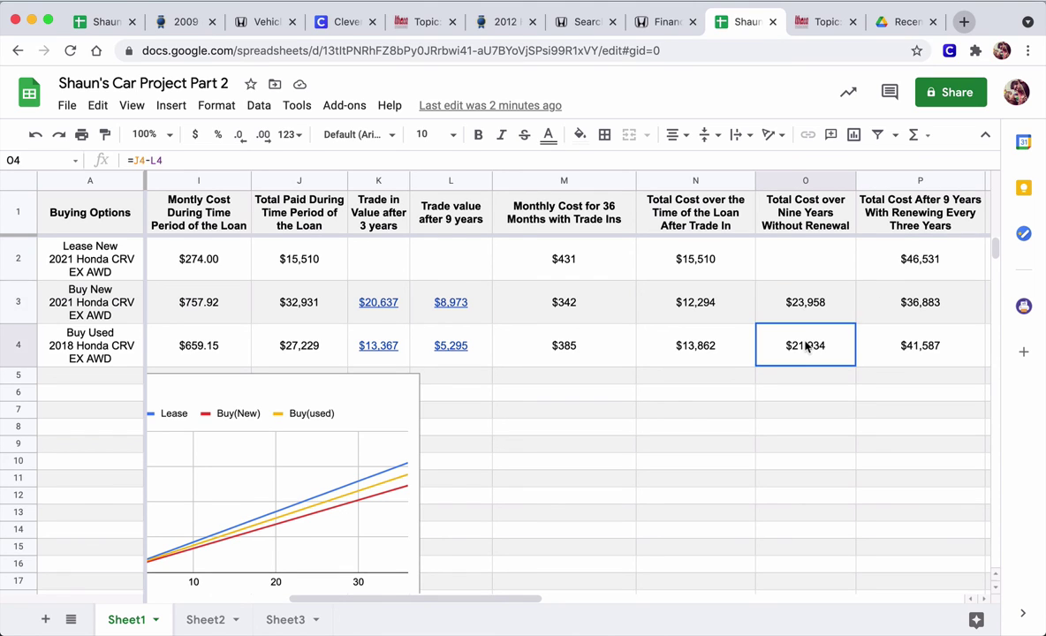
{"action": "left_click", "coordinate": [795, 313]}
{"action": "left_click", "coordinate": [795, 342]}
{"action": "left_click", "coordinate": [789, 316]}
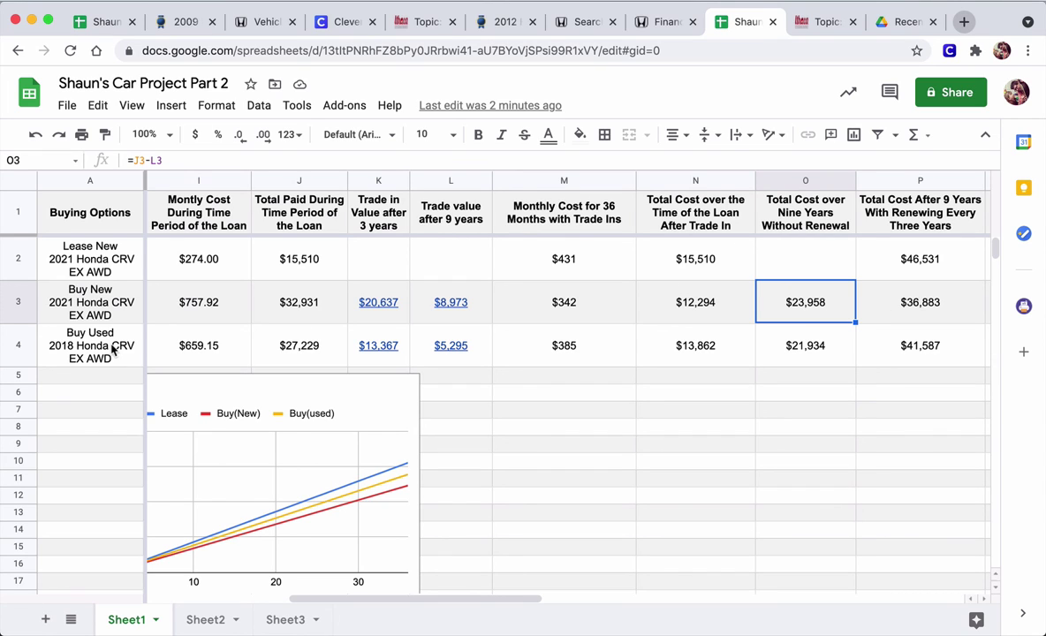
{"action": "left_click", "coordinate": [836, 344]}
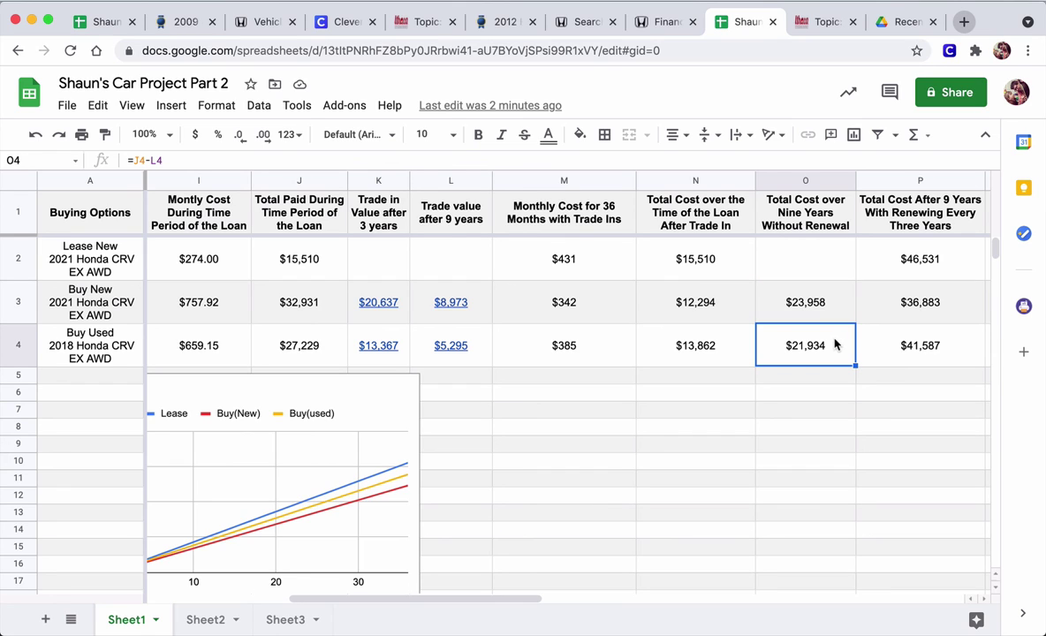
- Examine the new and used cars' nine-year costs with renewal every three years alongside their after-trade-in totals in column N
{"action": "left_click_drag", "start_coordinate": [893, 304], "coordinate": [892, 339]}
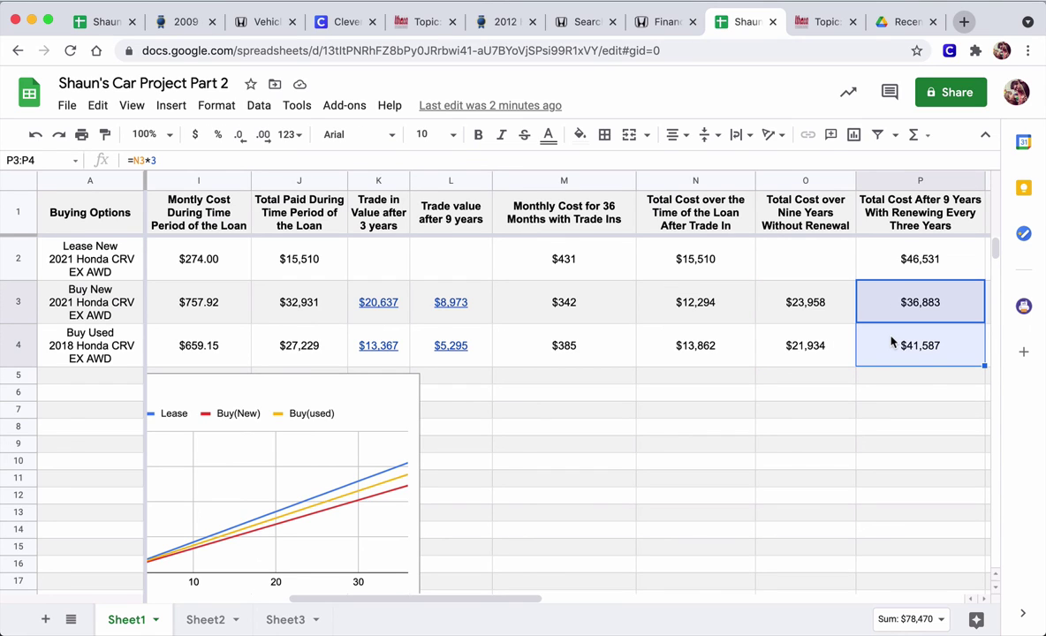
{"action": "left_click", "coordinate": [864, 304]}
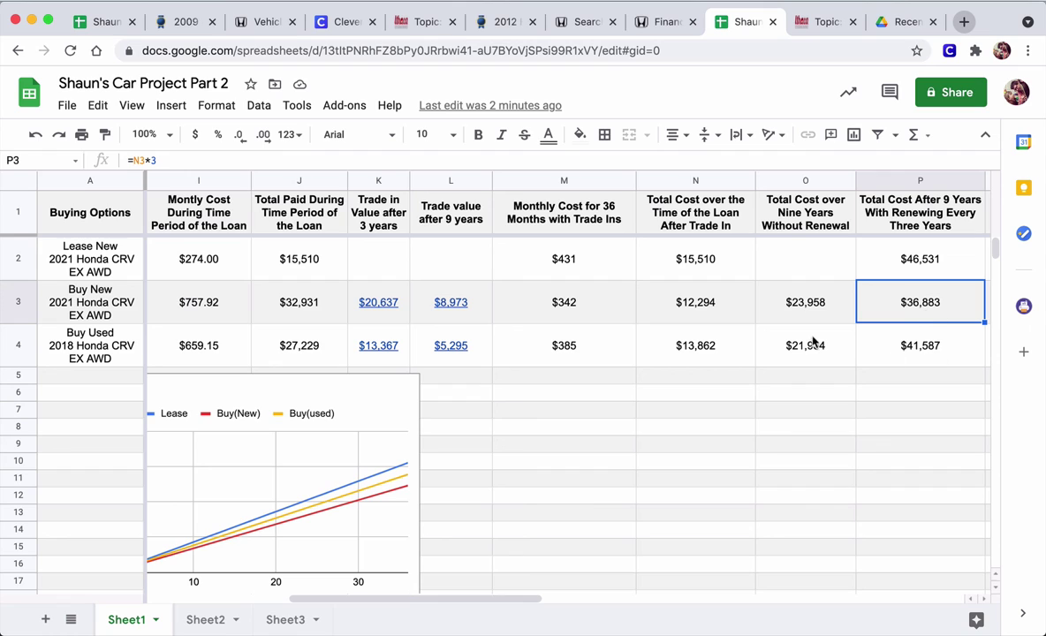
{"action": "left_click", "coordinate": [716, 307]}
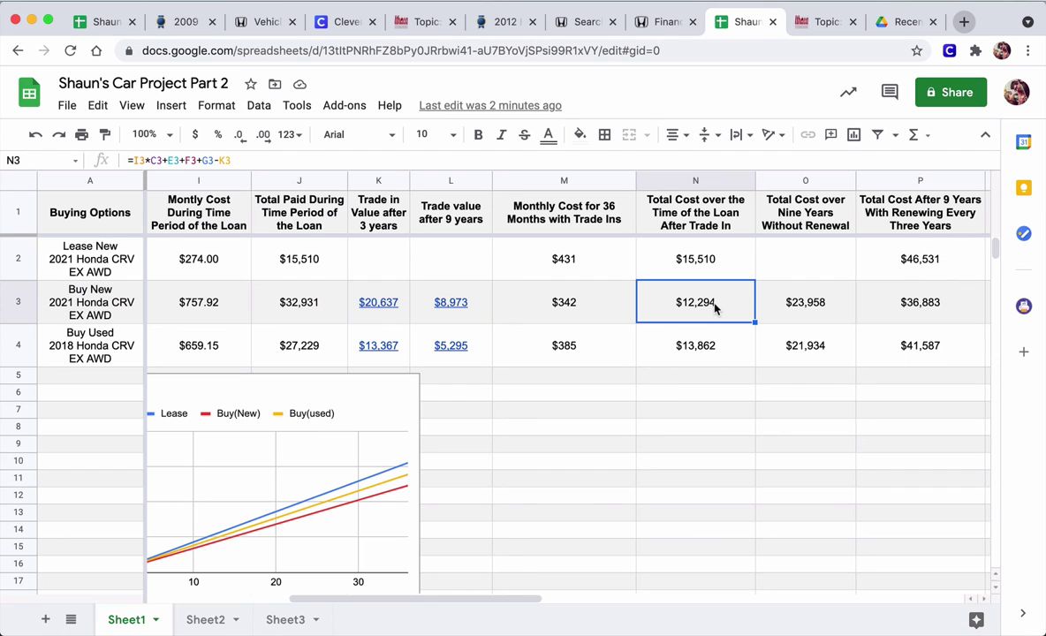
{"action": "left_click", "coordinate": [721, 338]}
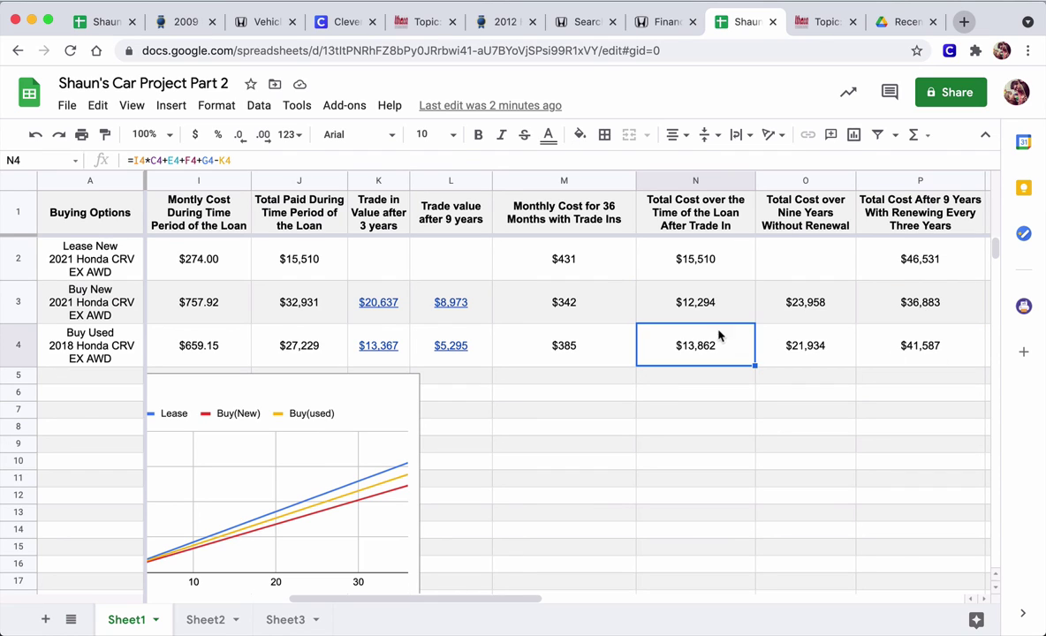
{"action": "left_click", "coordinate": [707, 316]}
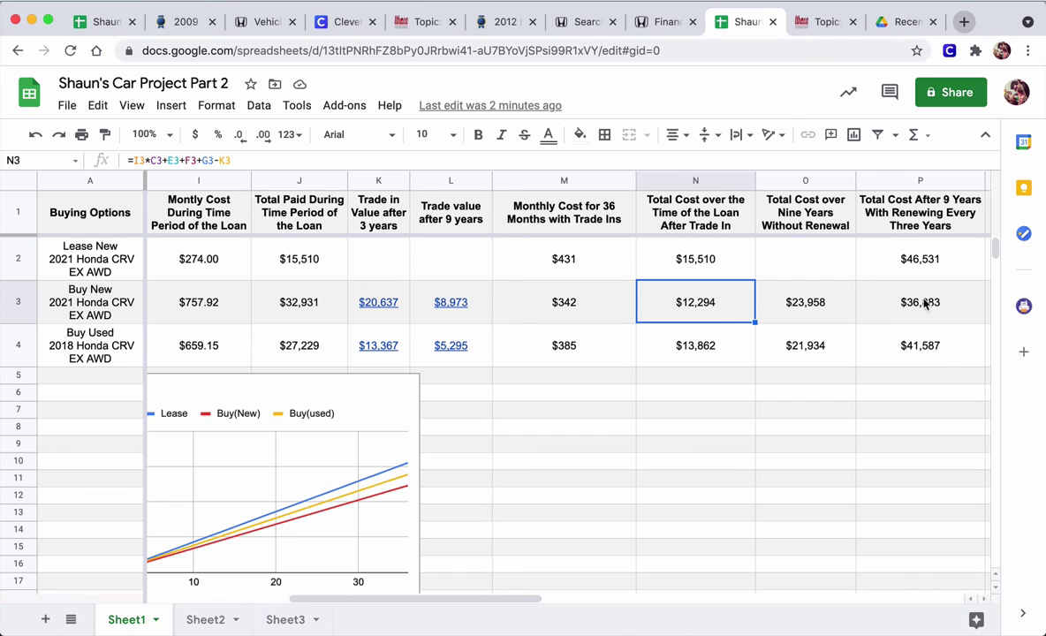
{"action": "left_click", "coordinate": [893, 310]}
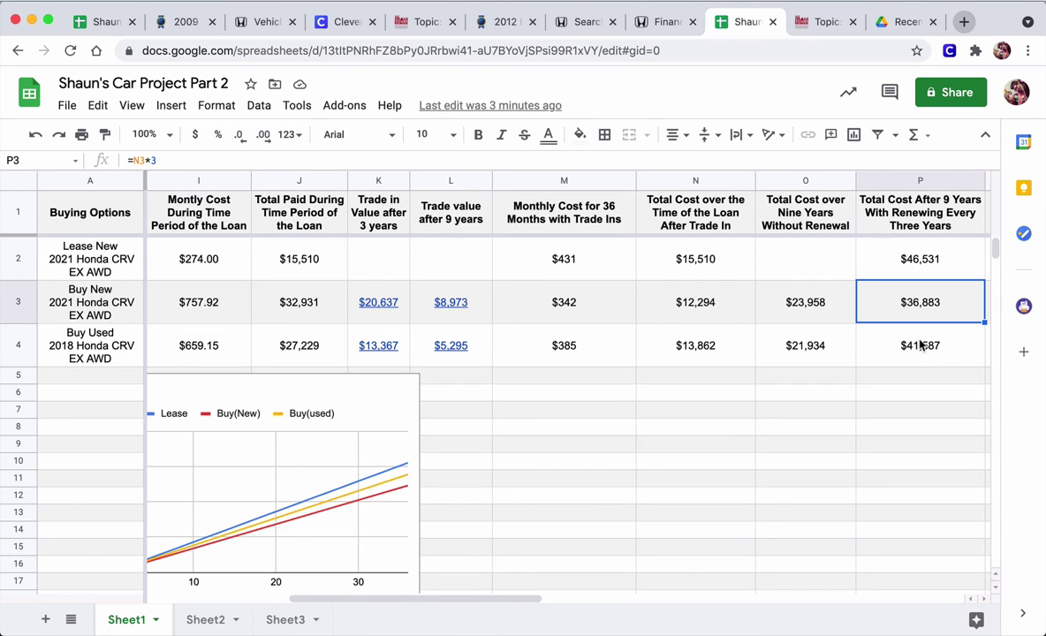
- Review the used and new cars' formulas for total cost over nine years without renewal
{"action": "left_click", "coordinate": [829, 350]}
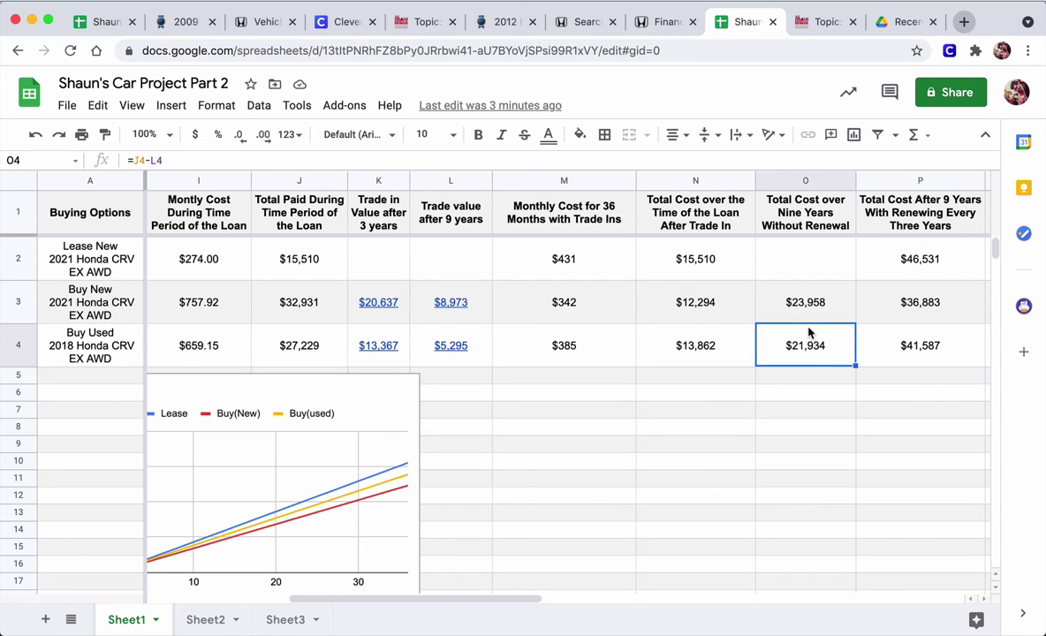
{"action": "left_click", "coordinate": [807, 319]}
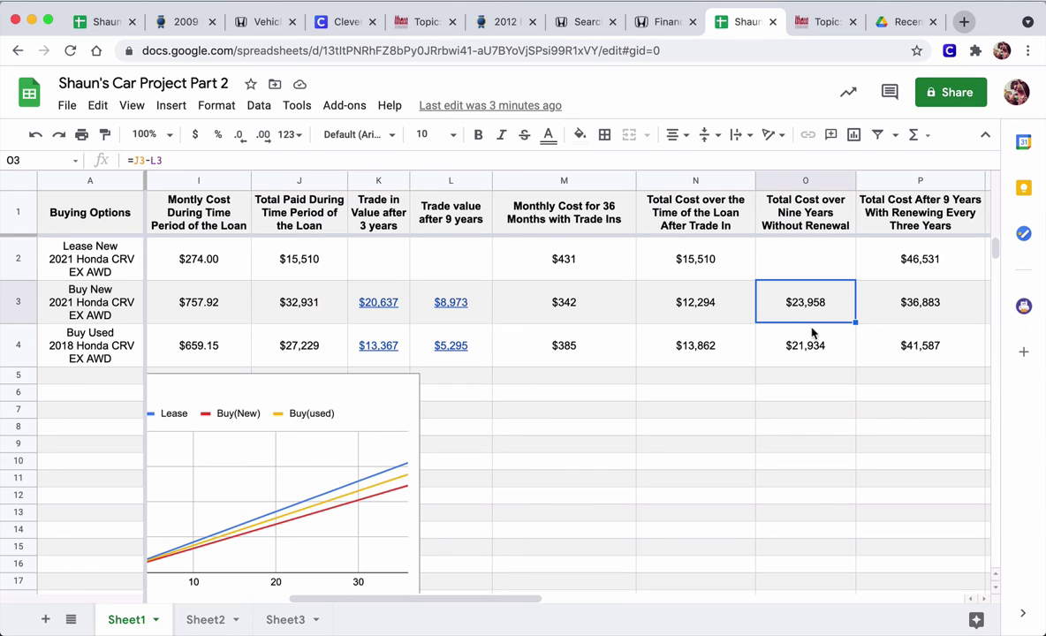
{"action": "left_click", "coordinate": [818, 345]}
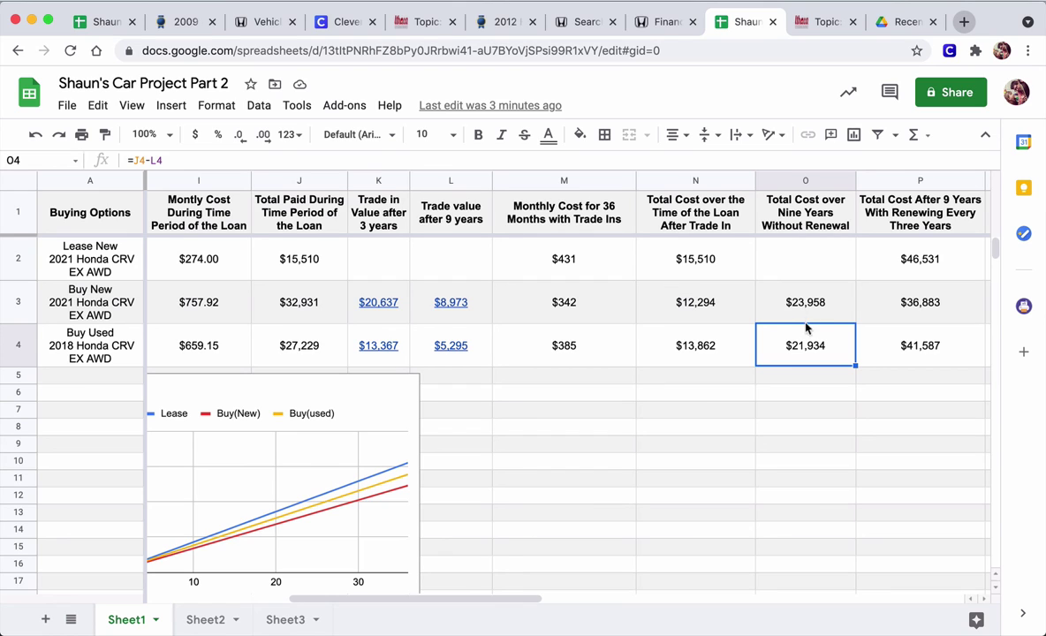
{"action": "left_click", "coordinate": [798, 309]}
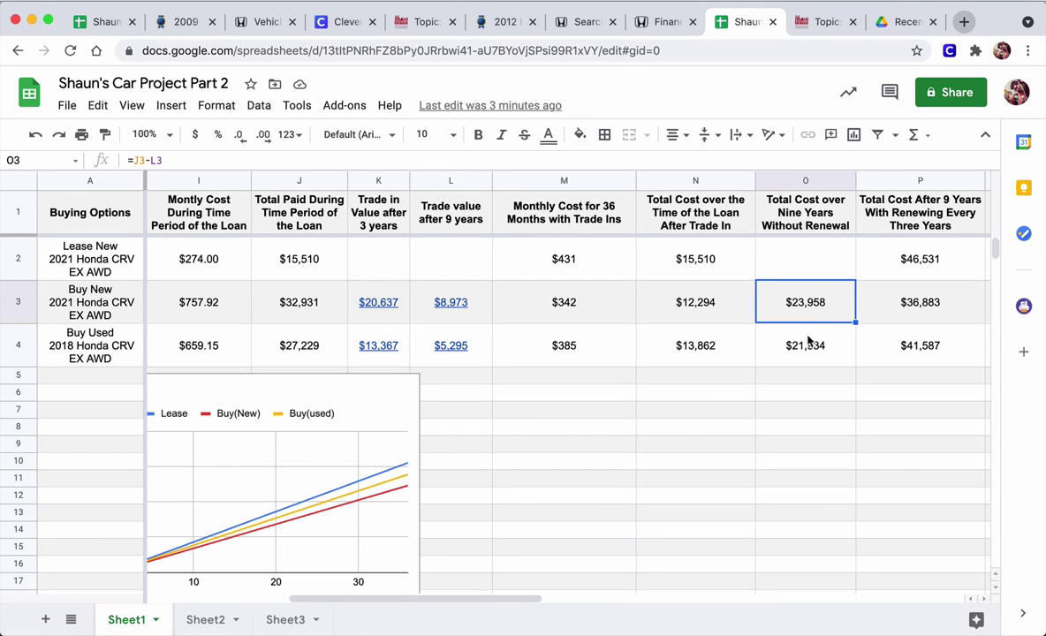
{"action": "left_click", "coordinate": [806, 344]}
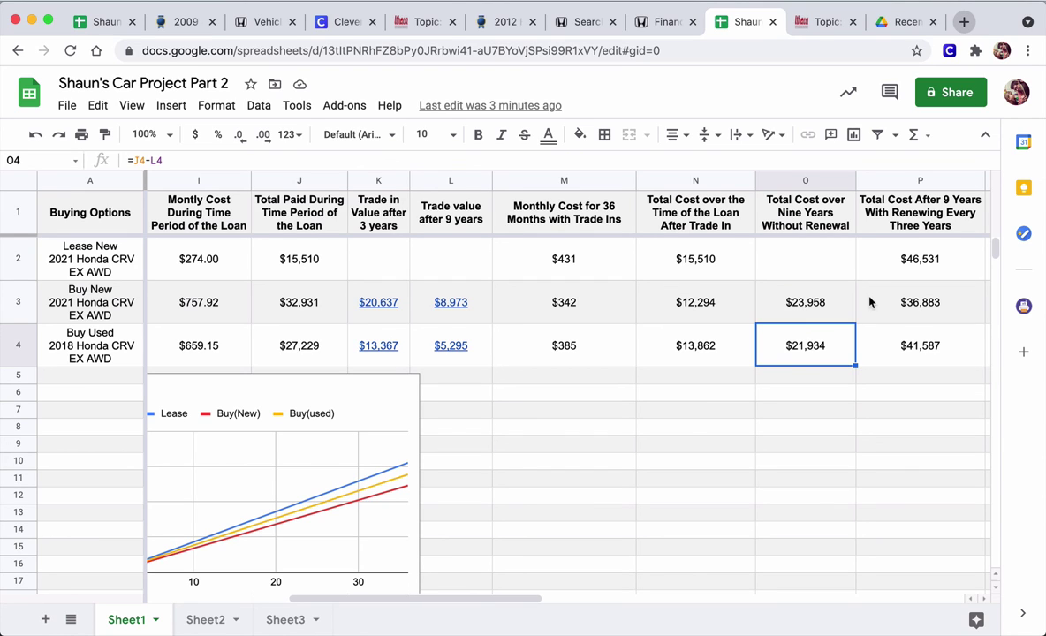
- Compare the lease's total cost after nine years of renewals with the no-renewal totals of the new and used cars
{"action": "left_click", "coordinate": [918, 264]}
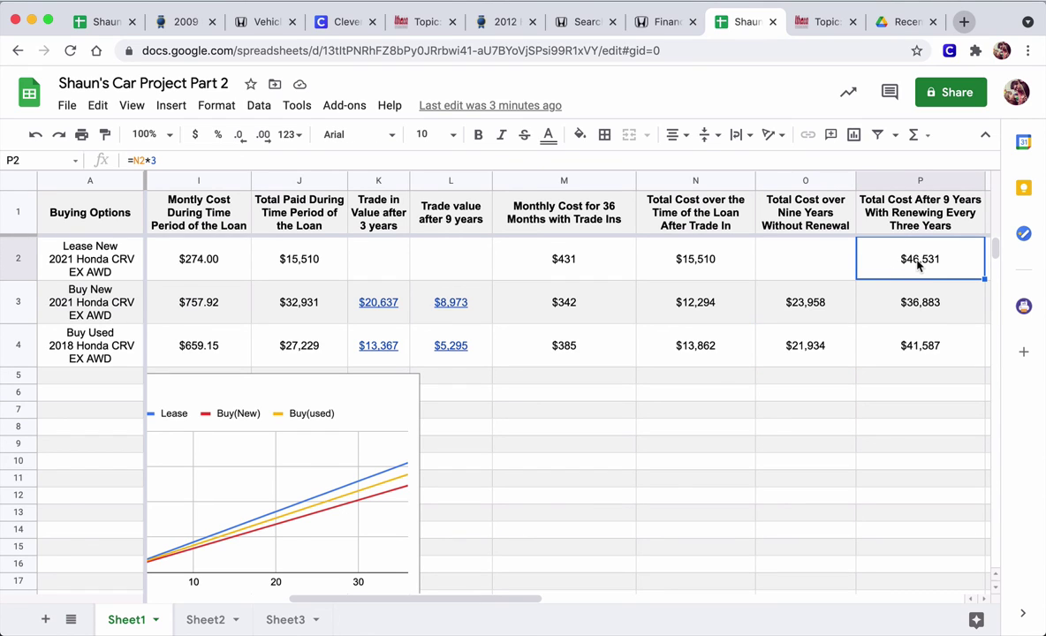
{"action": "left_click", "coordinate": [817, 311]}
{"action": "left_click", "coordinate": [820, 330]}
{"action": "left_click", "coordinate": [807, 312]}
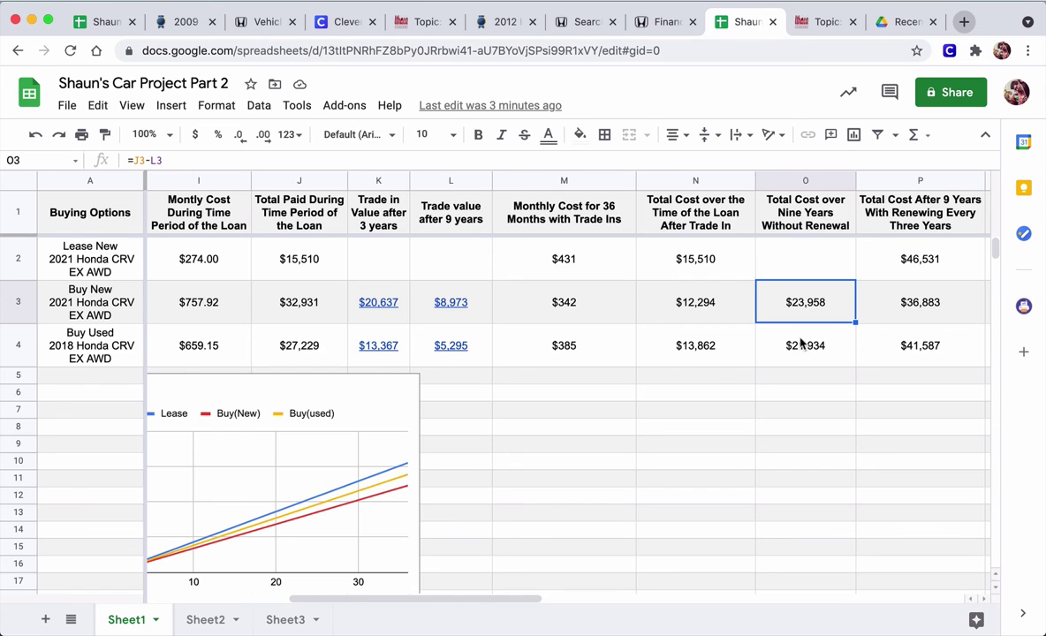
{"action": "left_click", "coordinate": [796, 341]}
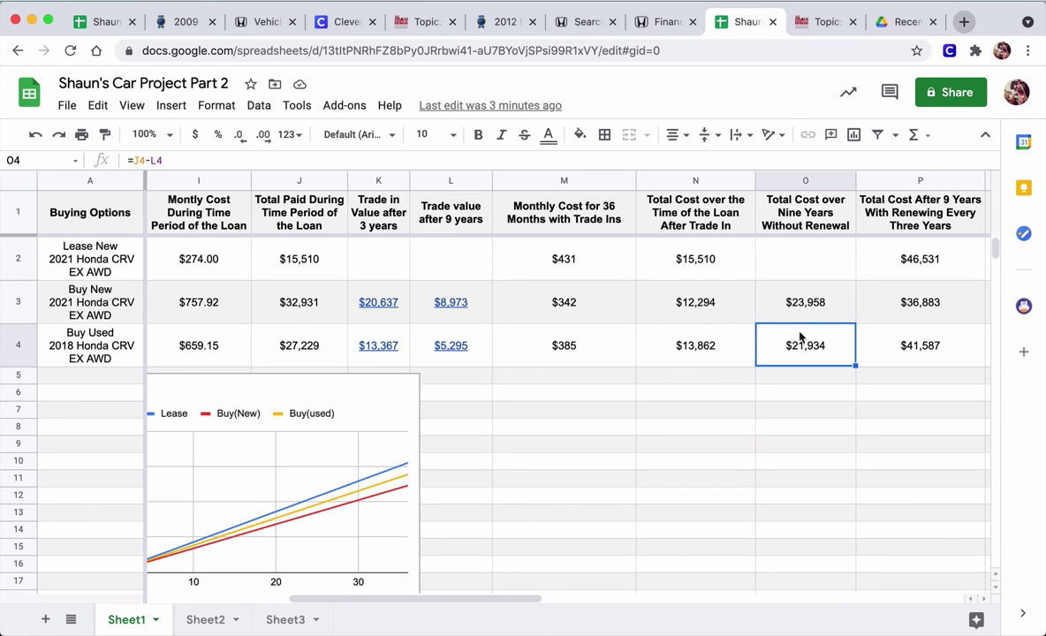
{"action": "left_click", "coordinate": [795, 316]}
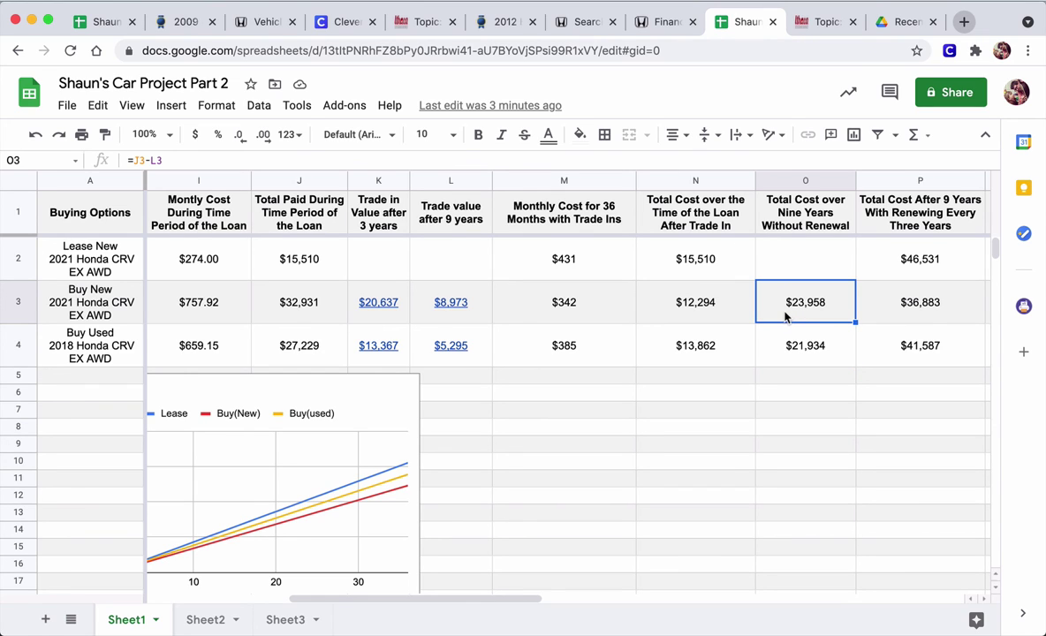
{"action": "left_click", "coordinate": [886, 263]}
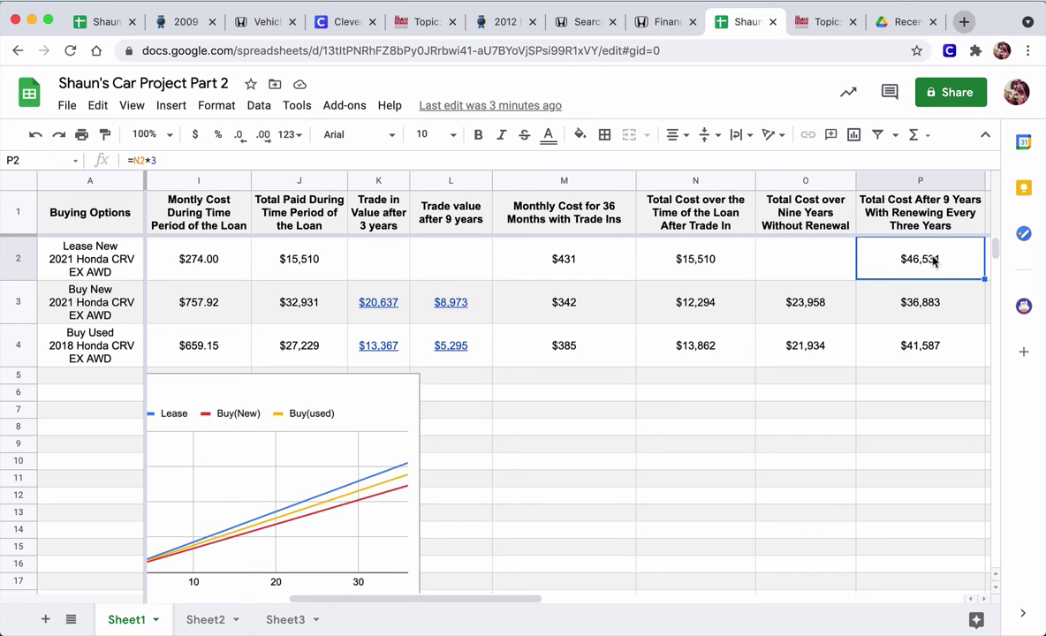
{"action": "left_click", "coordinate": [805, 296]}
{"action": "left_click", "coordinate": [806, 344]}
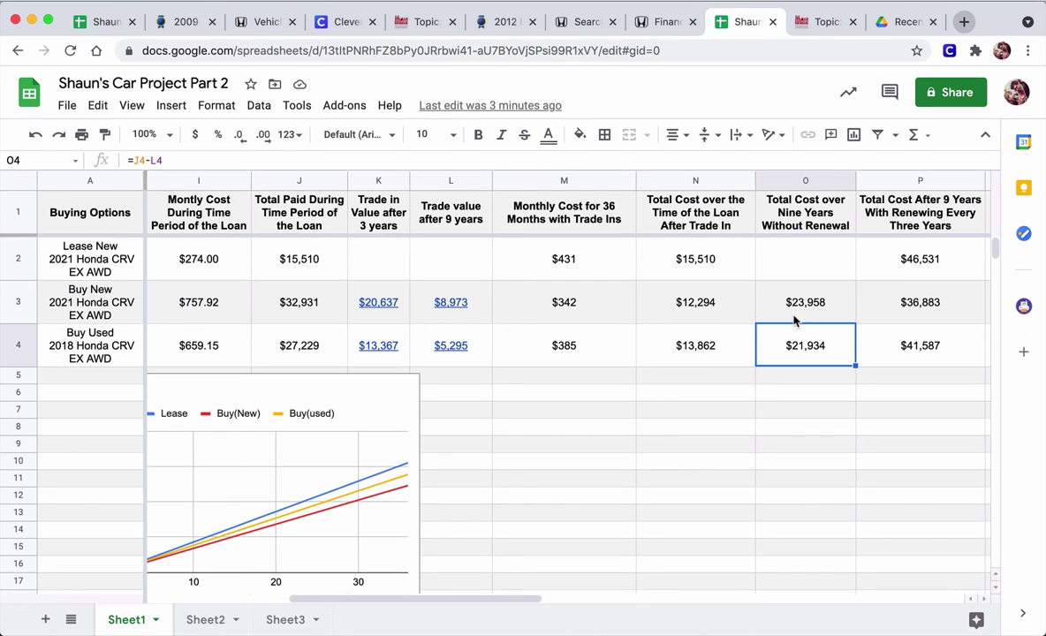
{"action": "left_click", "coordinate": [794, 307]}
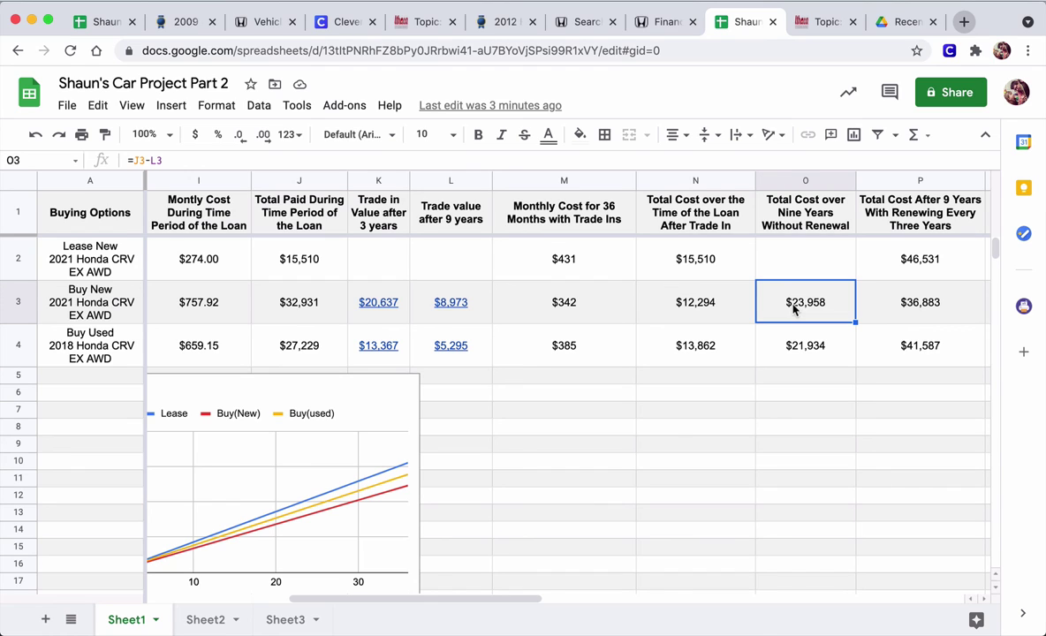
- Compare the total costs after nine years with renewal every three years across the lease, new and used options in column P
{"action": "left_click", "coordinate": [899, 266]}
{"action": "left_click", "coordinate": [870, 300]}
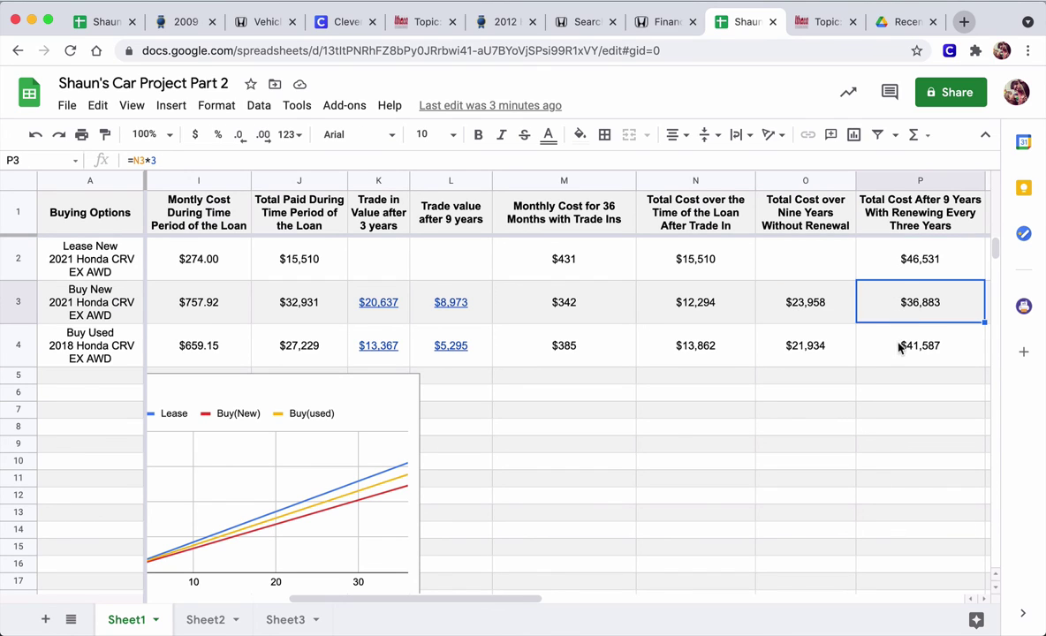
{"action": "left_click", "coordinate": [899, 347]}
{"action": "left_click", "coordinate": [890, 301]}
{"action": "left_click", "coordinate": [896, 252]}
{"action": "left_click", "coordinate": [894, 300]}
{"action": "left_click", "coordinate": [898, 346]}
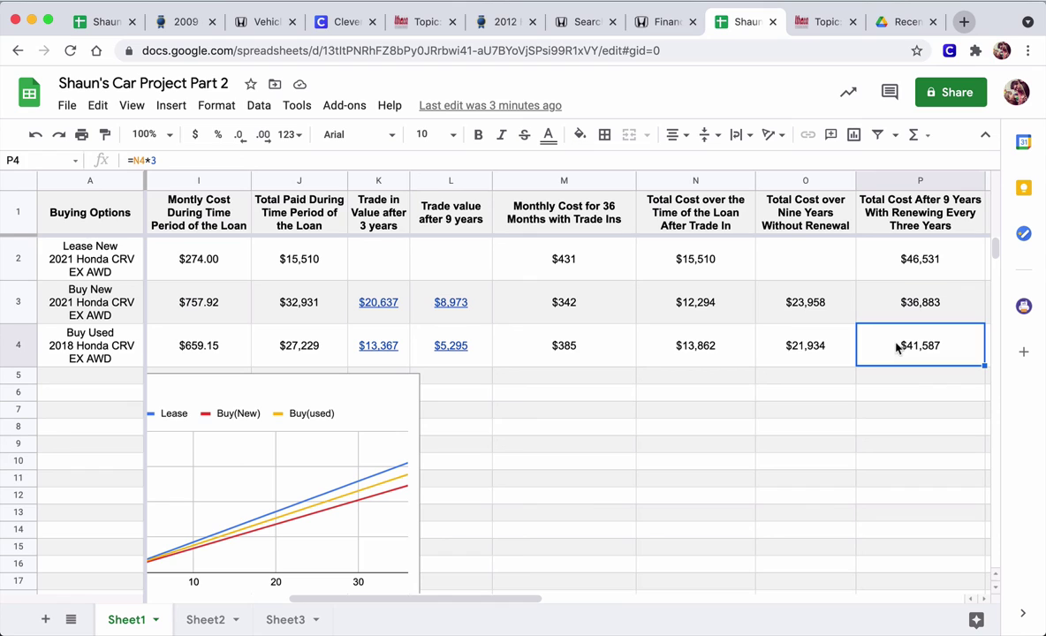
- Recheck the lease's nine-year renewal total in P2 against the new and used cars' no-renewal totals in O3 and O4
{"action": "left_click", "coordinate": [866, 249]}
{"action": "left_click", "coordinate": [818, 307]}
{"action": "left_click", "coordinate": [822, 347]}
{"action": "left_click", "coordinate": [835, 302]}
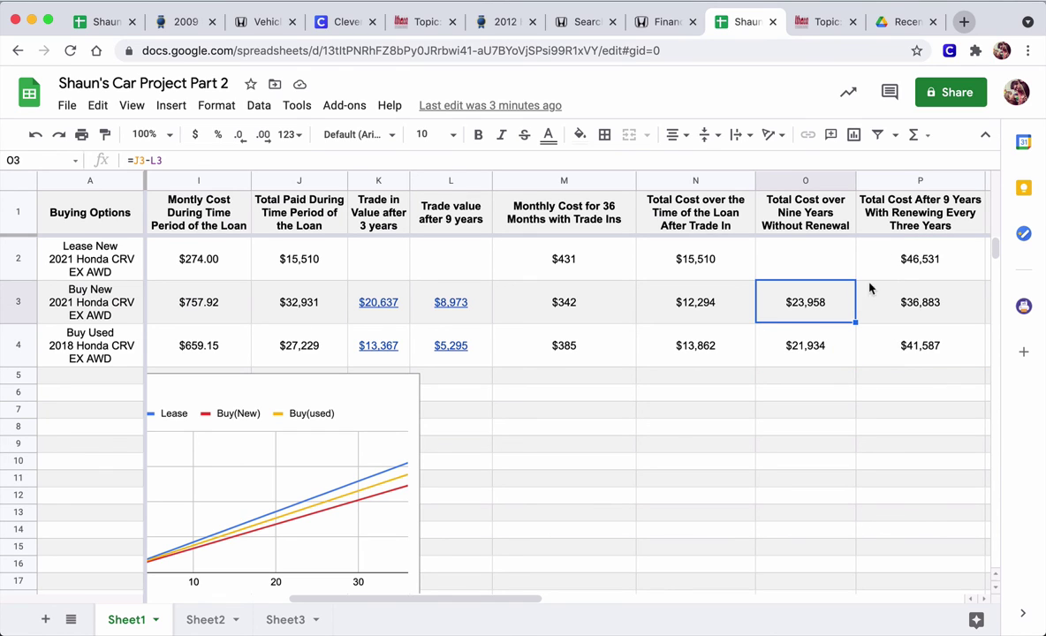
{"action": "left_click", "coordinate": [901, 264]}
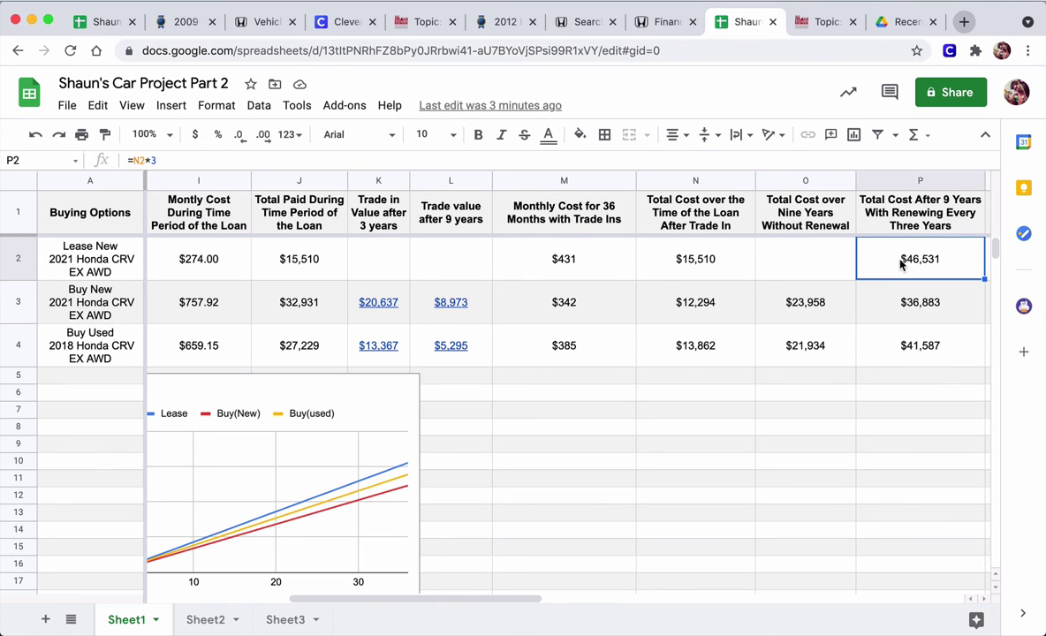
{"action": "left_click", "coordinate": [809, 309]}
{"action": "left_click", "coordinate": [803, 345]}
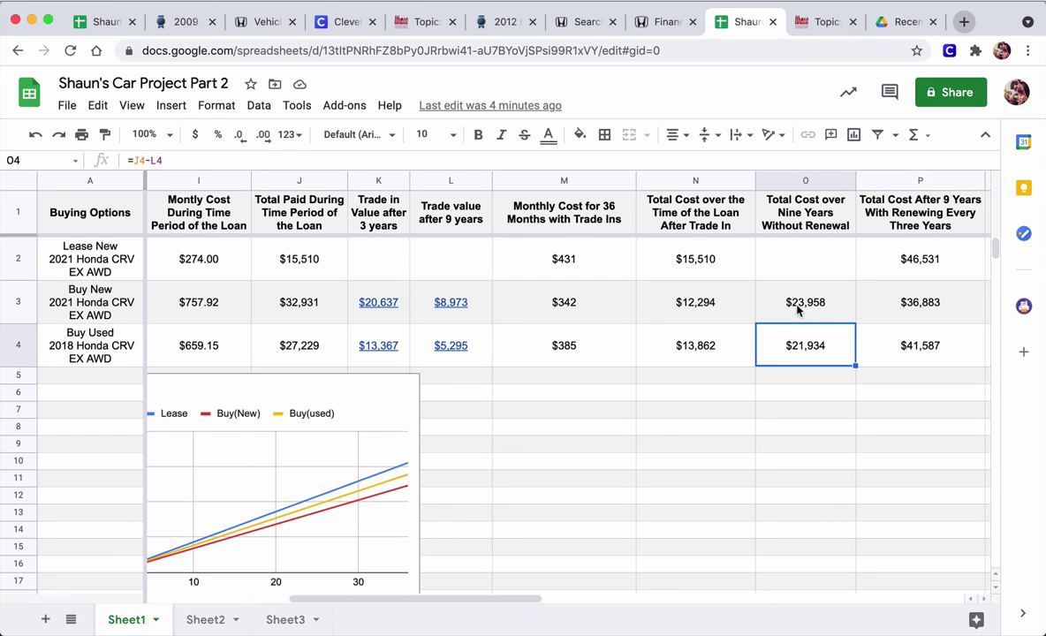
{"action": "left_click", "coordinate": [798, 309]}
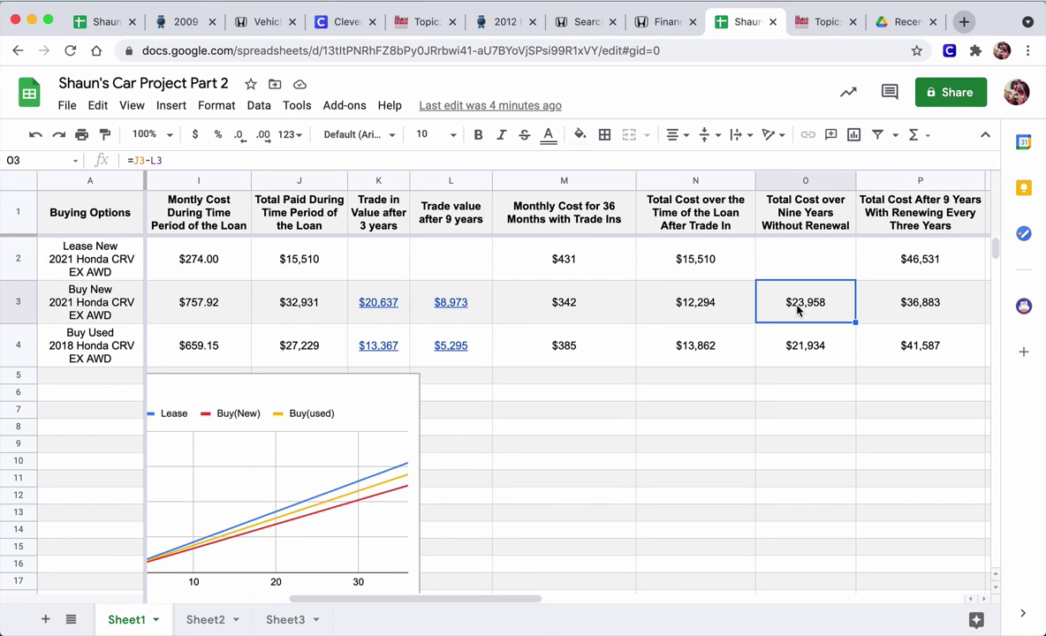